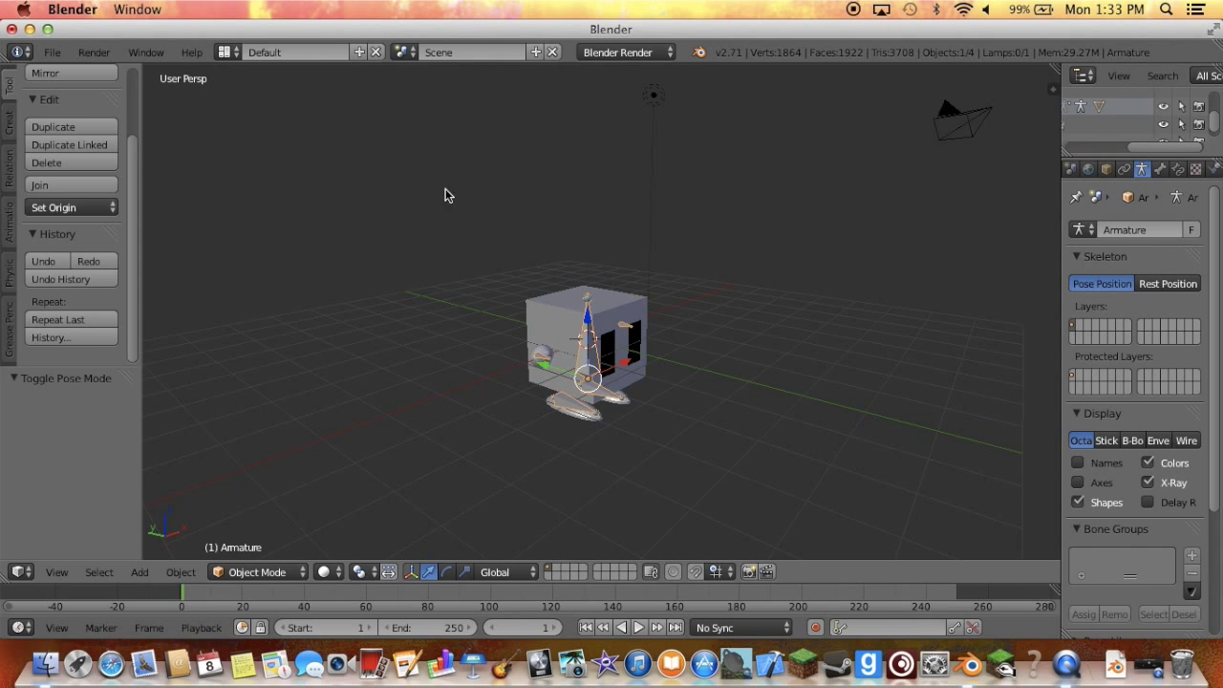
View the character from the front and switch the armature into Pose Mode.
{"action": "scroll", "coordinate": [455, 215], "scroll_direction": "right", "scroll_amount": 2}
{"action": "scroll", "coordinate": [465, 235], "scroll_direction": "right", "scroll_amount": 3}
{"action": "scroll", "coordinate": [465, 235], "scroll_direction": "right", "scroll_amount": 4}
{"action": "scroll", "coordinate": [464, 235], "scroll_direction": "right", "scroll_amount": 4}
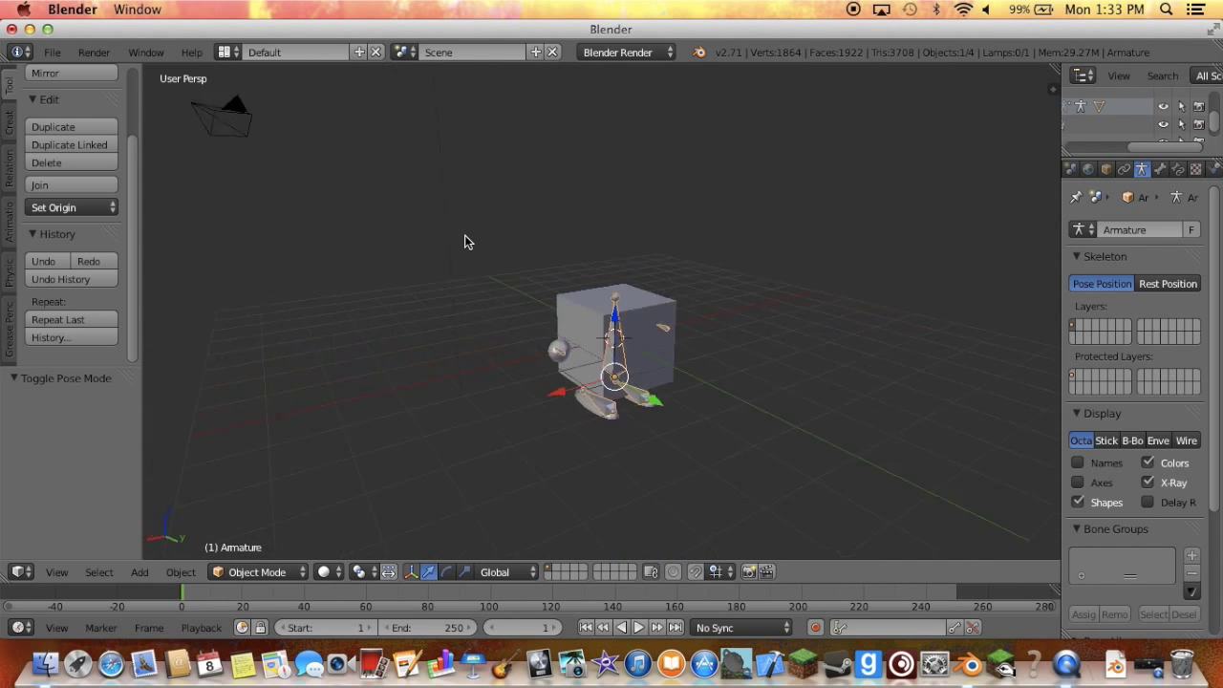
{"action": "scroll", "coordinate": [464, 235], "scroll_direction": "right", "scroll_amount": 4}
{"action": "scroll", "coordinate": [465, 235], "scroll_direction": "right", "scroll_amount": 4}
{"action": "scroll", "coordinate": [465, 235], "scroll_direction": "right", "scroll_amount": 4}
{"action": "scroll", "coordinate": [465, 235], "scroll_direction": "right", "scroll_amount": 4}
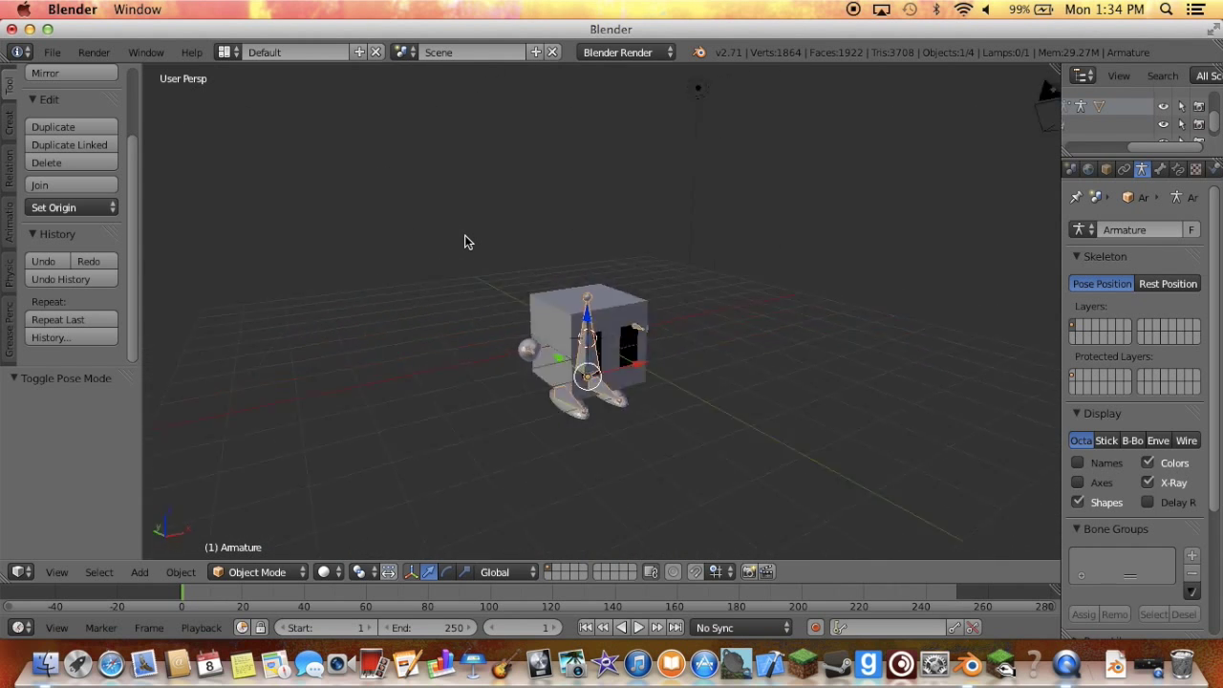
{"action": "scroll", "coordinate": [465, 236], "scroll_direction": "right", "scroll_amount": 4}
{"action": "scroll", "coordinate": [464, 235], "scroll_direction": "right", "scroll_amount": 4}
{"action": "scroll", "coordinate": [464, 235], "scroll_direction": "right", "scroll_amount": 4}
{"action": "scroll", "coordinate": [465, 235], "scroll_direction": "right", "scroll_amount": 4}
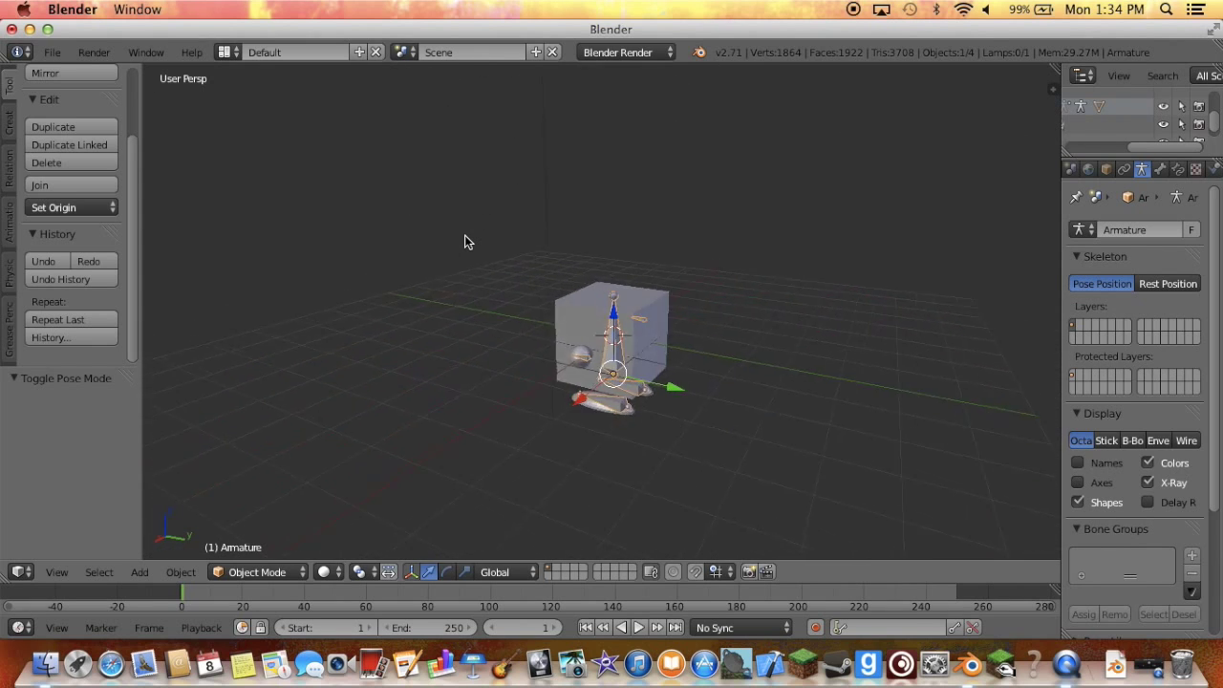
{"action": "scroll", "coordinate": [464, 241], "scroll_direction": "right", "scroll_amount": 4}
{"action": "scroll", "coordinate": [464, 242], "scroll_direction": "right", "scroll_amount": 4}
{"action": "scroll", "coordinate": [464, 241], "scroll_direction": "right", "scroll_amount": 4}
{"action": "scroll", "coordinate": [464, 242], "scroll_direction": "right", "scroll_amount": 4}
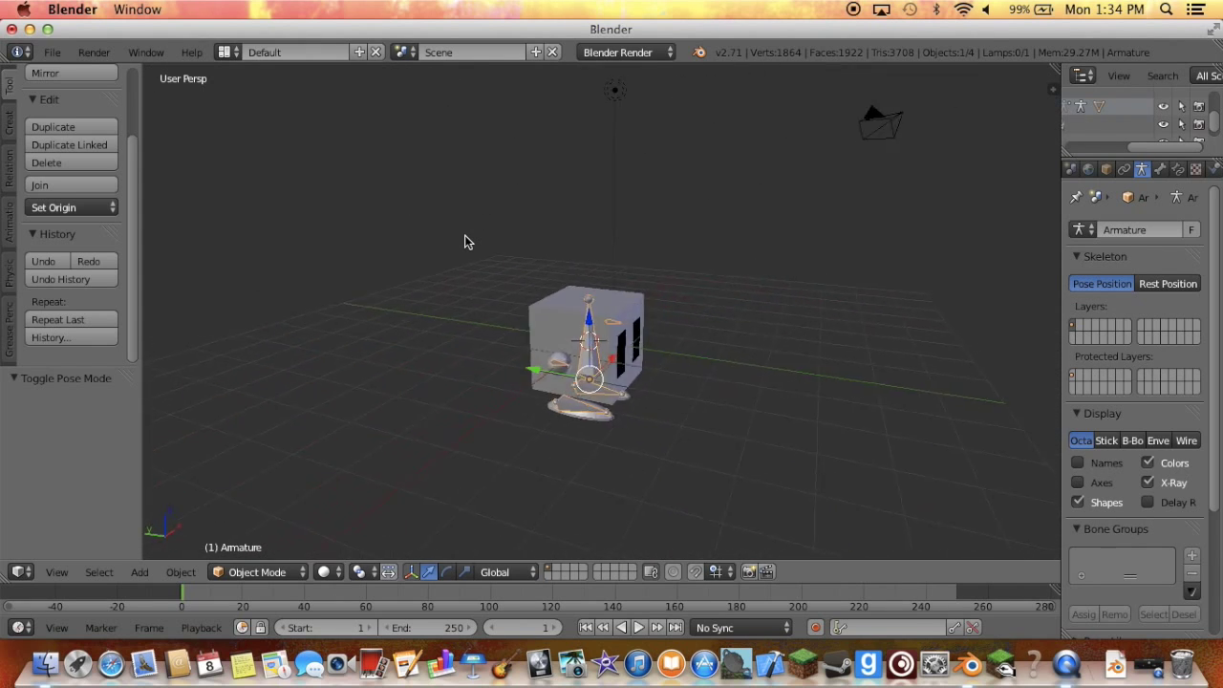
{"action": "scroll", "coordinate": [464, 237], "scroll_direction": "right", "scroll_amount": 4}
{"action": "scroll", "coordinate": [464, 237], "scroll_direction": "right", "scroll_amount": 4}
{"action": "scroll", "coordinate": [465, 237], "scroll_direction": "right", "scroll_amount": 4}
{"action": "scroll", "coordinate": [464, 237], "scroll_direction": "right", "scroll_amount": 4}
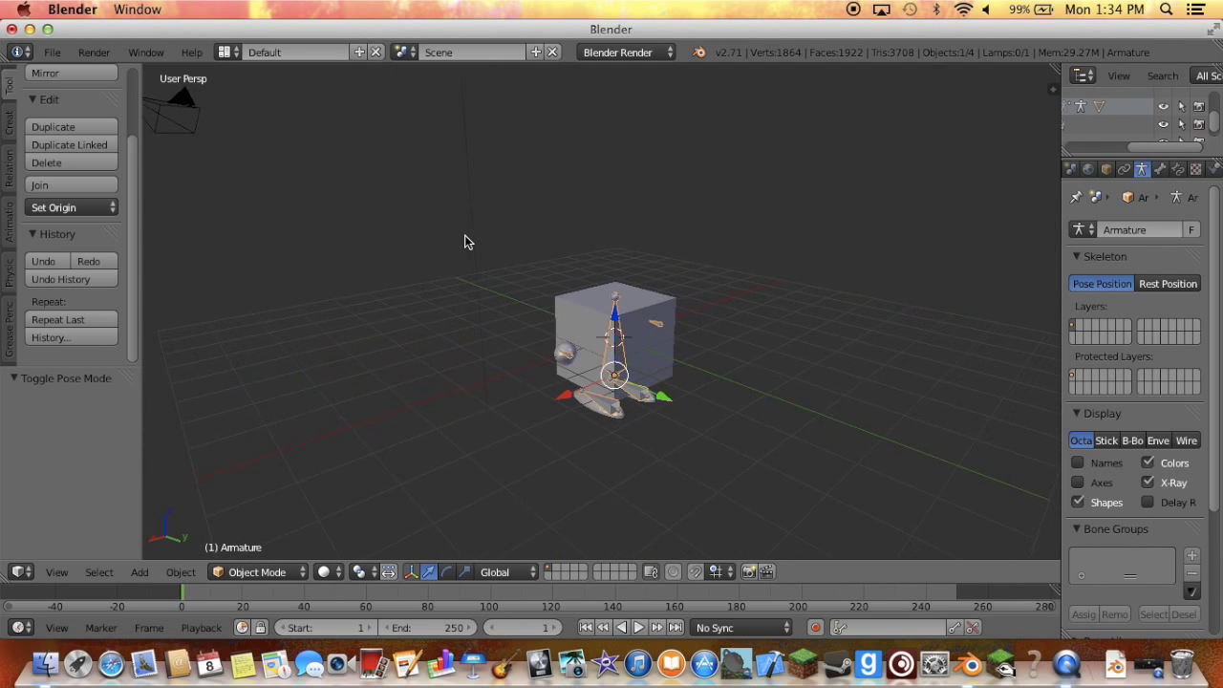
{"action": "scroll", "coordinate": [464, 235], "scroll_direction": "right", "scroll_amount": 4}
{"action": "scroll", "coordinate": [461, 240], "scroll_direction": "right", "scroll_amount": 4}
{"action": "scroll", "coordinate": [450, 240], "scroll_direction": "right", "scroll_amount": 4}
{"action": "scroll", "coordinate": [449, 233], "scroll_direction": "right", "scroll_amount": 4}
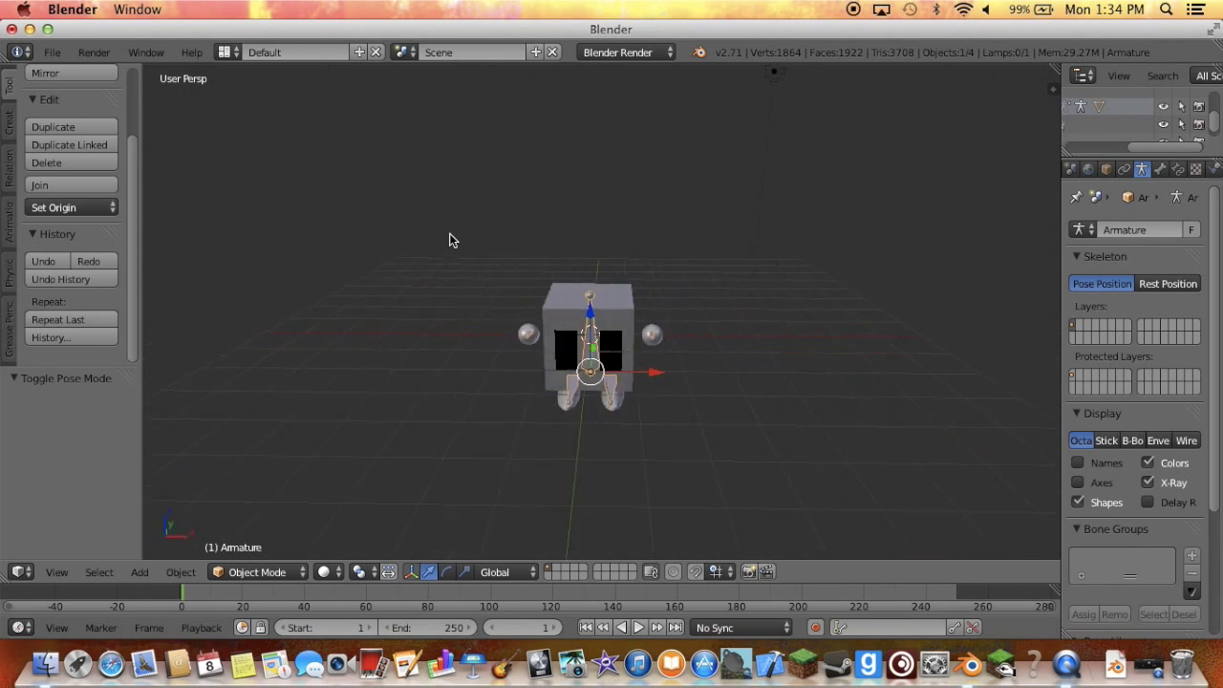
{"action": "scroll", "coordinate": [449, 239], "scroll_direction": "right", "scroll_amount": 4}
{"action": "scroll", "coordinate": [449, 240], "scroll_direction": "right", "scroll_amount": 4}
{"action": "scroll", "coordinate": [449, 240], "scroll_direction": "right", "scroll_amount": 4}
{"action": "scroll", "coordinate": [449, 239], "scroll_direction": "right", "scroll_amount": 4}
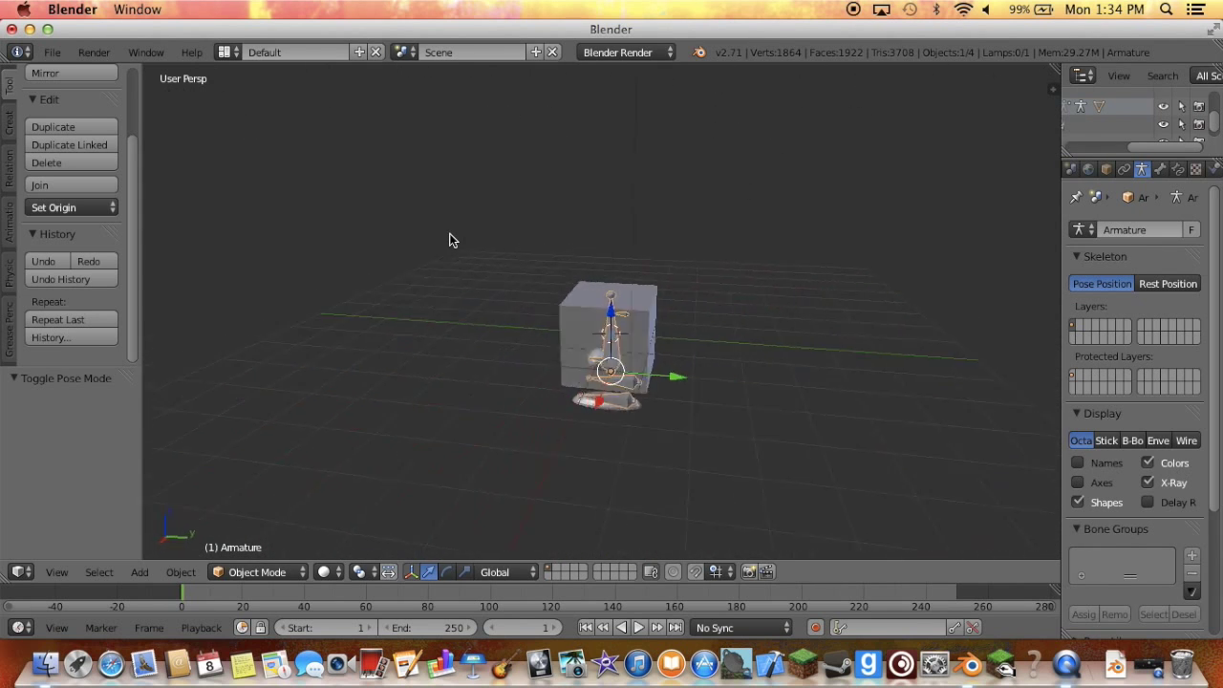
{"action": "scroll", "coordinate": [449, 234], "scroll_direction": "right", "scroll_amount": 4}
{"action": "scroll", "coordinate": [449, 234], "scroll_direction": "right", "scroll_amount": 4}
{"action": "scroll", "coordinate": [449, 234], "scroll_direction": "right", "scroll_amount": 4}
{"action": "scroll", "coordinate": [449, 234], "scroll_direction": "right", "scroll_amount": 4}
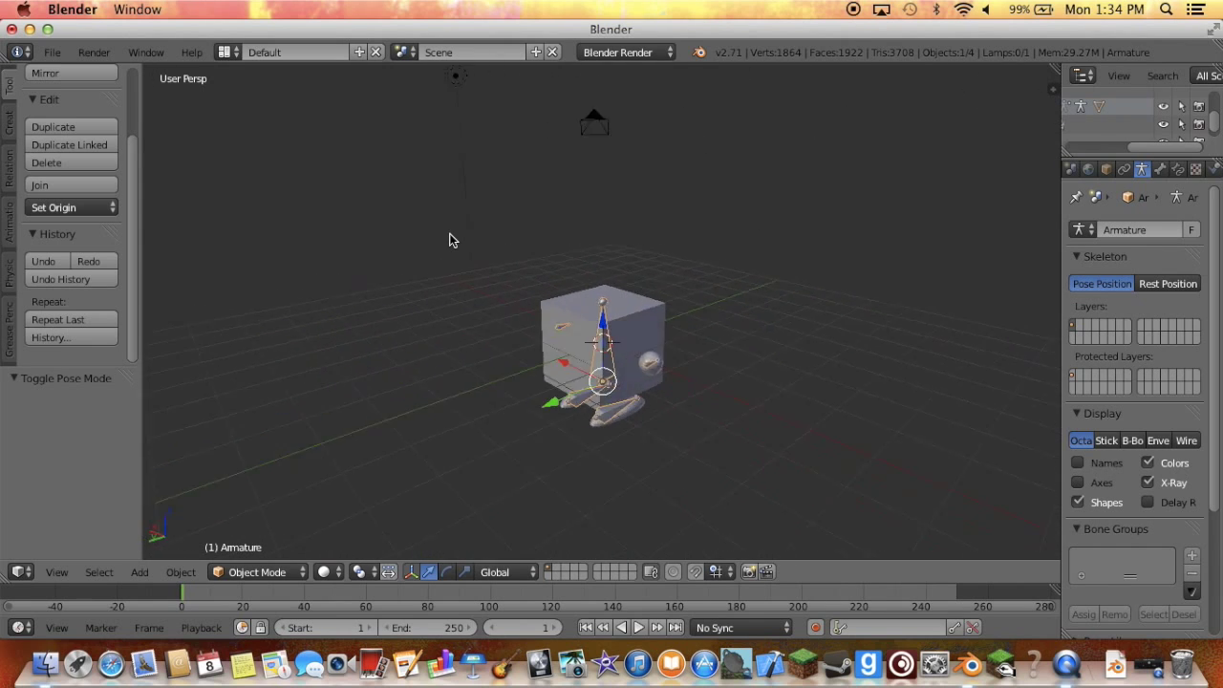
{"action": "scroll", "coordinate": [449, 240], "scroll_direction": "right", "scroll_amount": 2}
{"action": "scroll", "coordinate": [450, 240], "scroll_direction": "right", "scroll_amount": 4}
{"action": "scroll", "coordinate": [449, 240], "scroll_direction": "right", "scroll_amount": 4}
{"action": "scroll", "coordinate": [449, 240], "scroll_direction": "right", "scroll_amount": 4}
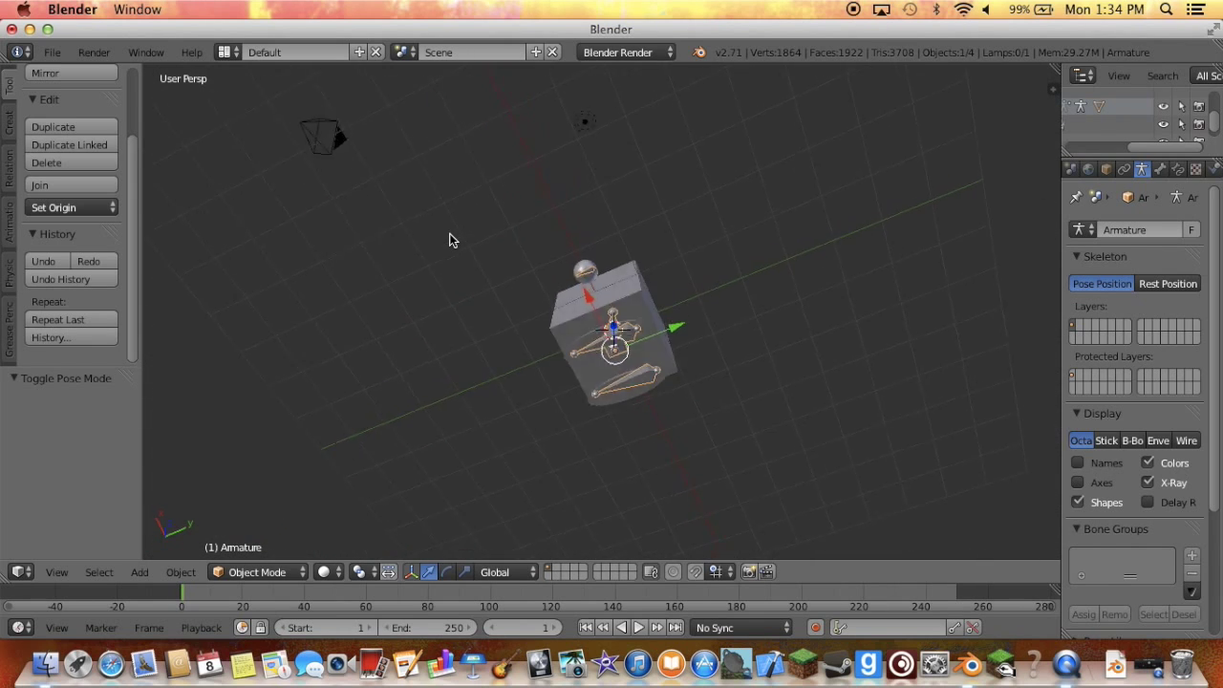
{"action": "scroll", "coordinate": [449, 240], "scroll_direction": "right", "scroll_amount": 4}
{"action": "scroll", "coordinate": [449, 240], "scroll_direction": "right", "scroll_amount": 4}
{"action": "scroll", "coordinate": [449, 240], "scroll_direction": "up", "scroll_amount": 4}
{"action": "scroll", "coordinate": [449, 240], "scroll_direction": "up", "scroll_amount": 4}
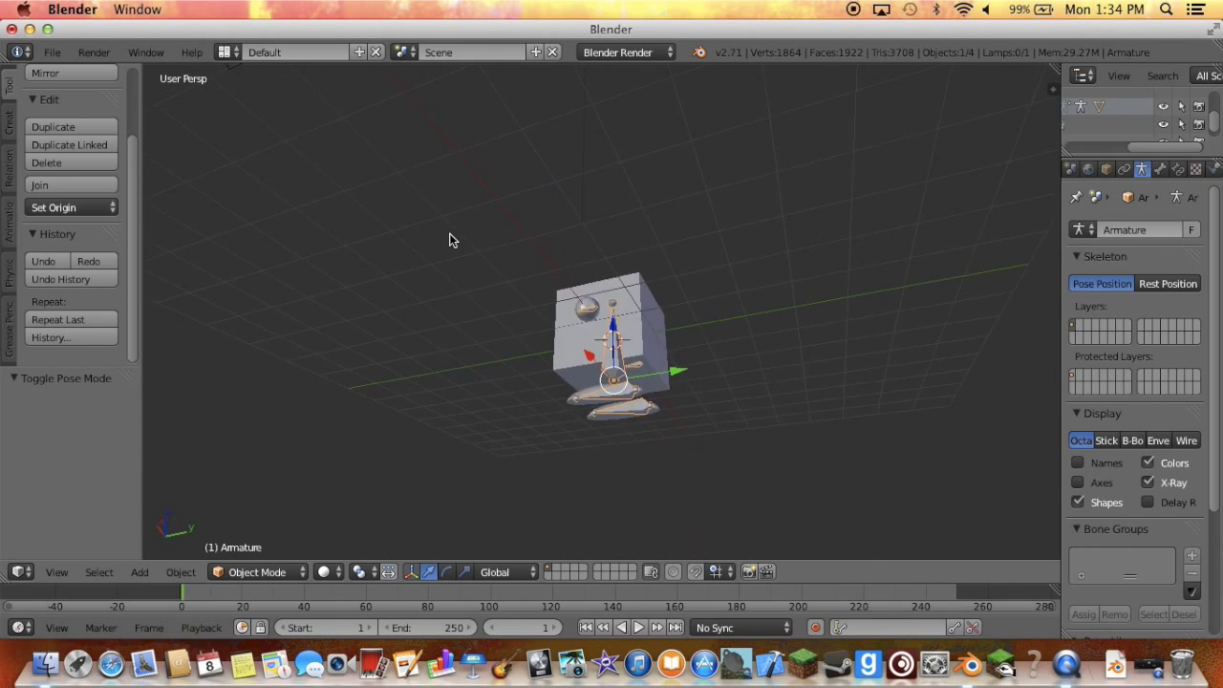
{"action": "scroll", "coordinate": [449, 240], "scroll_direction": "right", "scroll_amount": 4}
{"action": "scroll", "coordinate": [449, 240], "scroll_direction": "right", "scroll_amount": 4}
{"action": "scroll", "coordinate": [449, 239], "scroll_direction": "right", "scroll_amount": 4}
{"action": "scroll", "coordinate": [449, 240], "scroll_direction": "right", "scroll_amount": 4}
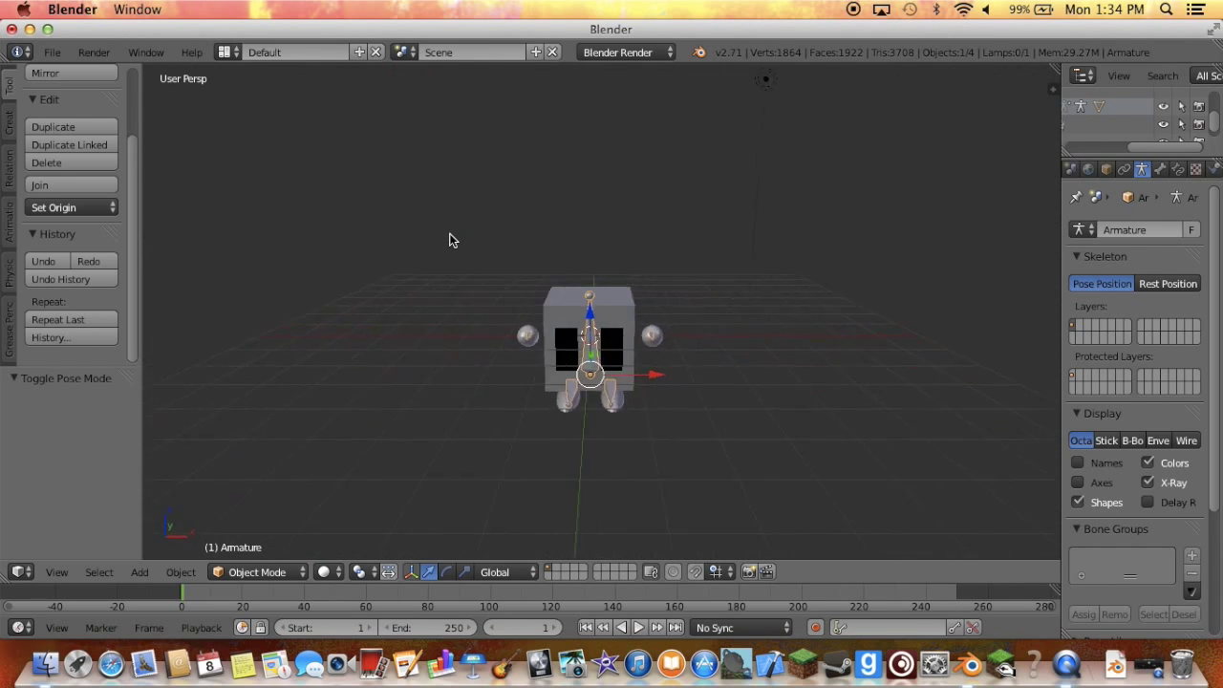
{"action": "scroll", "coordinate": [449, 239], "scroll_direction": "down", "scroll_amount": 3}
{"action": "scroll", "coordinate": [449, 240], "scroll_direction": "right", "scroll_amount": 4}
{"action": "scroll", "coordinate": [449, 240], "scroll_direction": "right", "scroll_amount": 4}
{"action": "scroll", "coordinate": [449, 240], "scroll_direction": "right", "scroll_amount": 4}
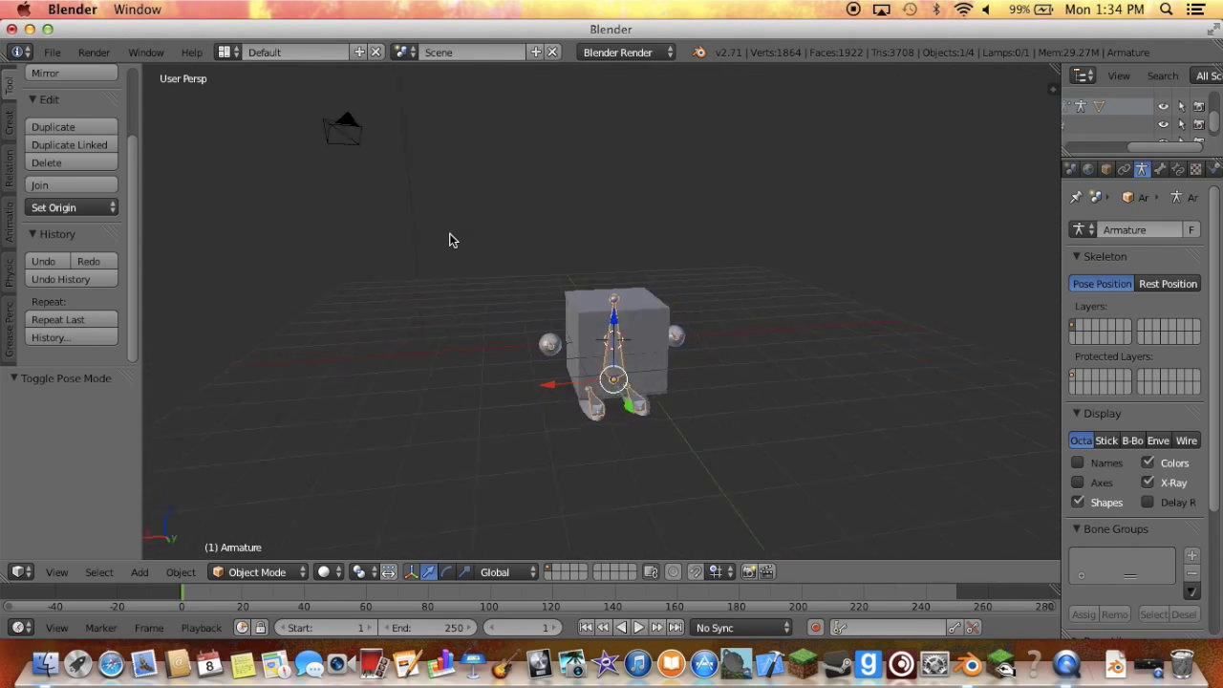
{"action": "scroll", "coordinate": [449, 240], "scroll_direction": "right", "scroll_amount": 4}
{"action": "scroll", "coordinate": [450, 240], "scroll_direction": "right", "scroll_amount": 4}
{"action": "scroll", "coordinate": [449, 240], "scroll_direction": "right", "scroll_amount": 4}
{"action": "scroll", "coordinate": [449, 240], "scroll_direction": "right", "scroll_amount": 3}
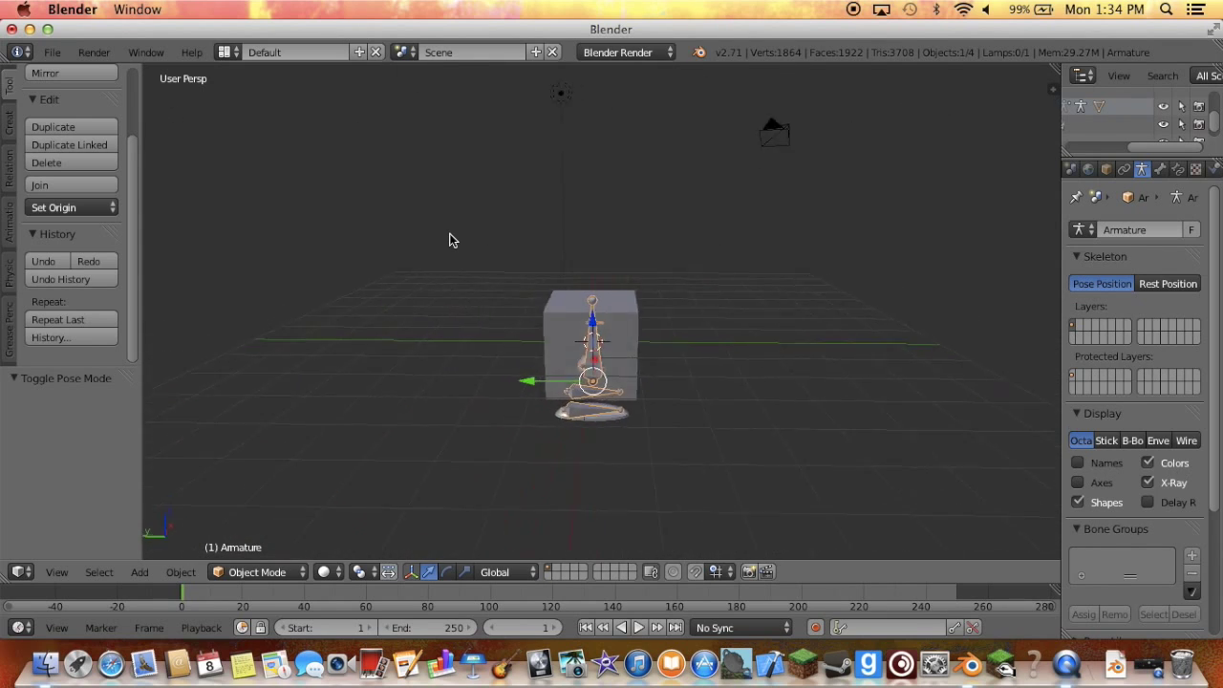
{"action": "scroll", "coordinate": [449, 240], "scroll_direction": "right", "scroll_amount": 4}
{"action": "scroll", "coordinate": [449, 239], "scroll_direction": "right", "scroll_amount": 4}
{"action": "scroll", "coordinate": [449, 240], "scroll_direction": "right", "scroll_amount": 4}
{"action": "scroll", "coordinate": [449, 240], "scroll_direction": "right", "scroll_amount": 4}
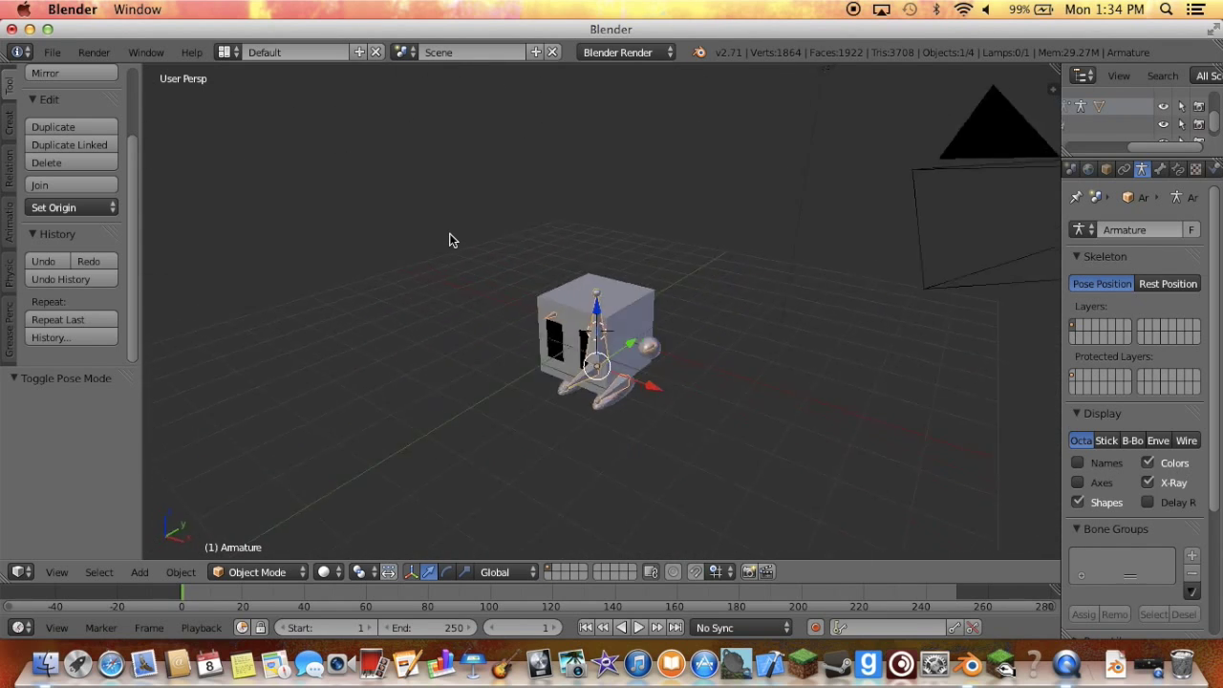
{"action": "scroll", "coordinate": [449, 240], "scroll_direction": "right", "scroll_amount": 4}
{"action": "scroll", "coordinate": [449, 239], "scroll_direction": "right", "scroll_amount": 4}
{"action": "scroll", "coordinate": [449, 240], "scroll_direction": "right", "scroll_amount": 4}
{"action": "scroll", "coordinate": [449, 240], "scroll_direction": "right", "scroll_amount": 4}
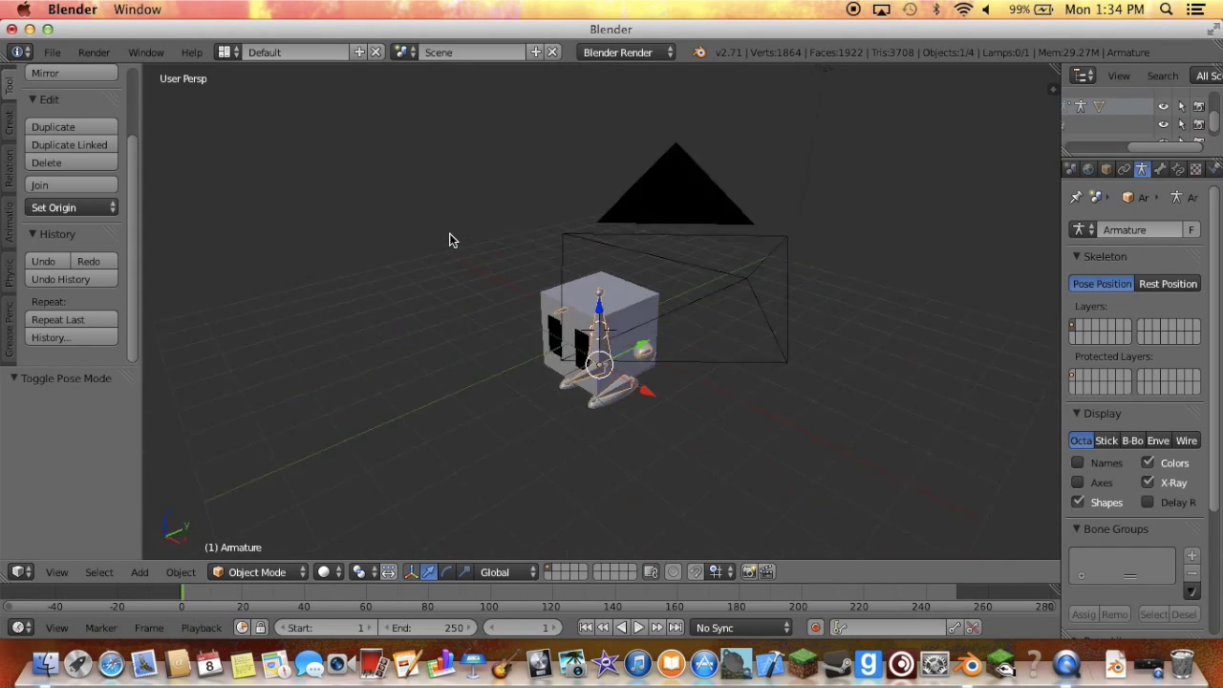
{"action": "scroll", "coordinate": [449, 239], "scroll_direction": "right", "scroll_amount": 4}
{"action": "scroll", "coordinate": [446, 240], "scroll_direction": "right", "scroll_amount": 4}
{"action": "scroll", "coordinate": [447, 240], "scroll_direction": "right", "scroll_amount": 4}
{"action": "scroll", "coordinate": [446, 240], "scroll_direction": "right", "scroll_amount": 4}
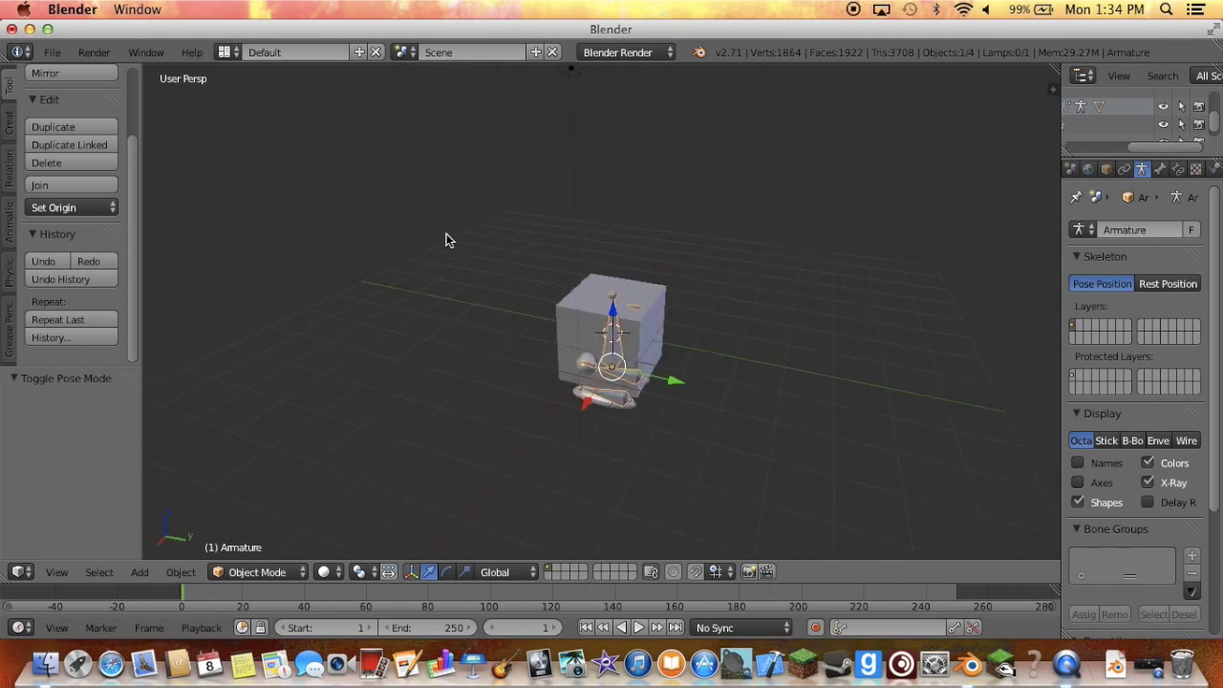
{"action": "scroll", "coordinate": [446, 234], "scroll_direction": "right", "scroll_amount": 4}
{"action": "scroll", "coordinate": [446, 234], "scroll_direction": "right", "scroll_amount": 4}
{"action": "scroll", "coordinate": [446, 235], "scroll_direction": "right", "scroll_amount": 4}
{"action": "scroll", "coordinate": [446, 234], "scroll_direction": "right", "scroll_amount": 4}
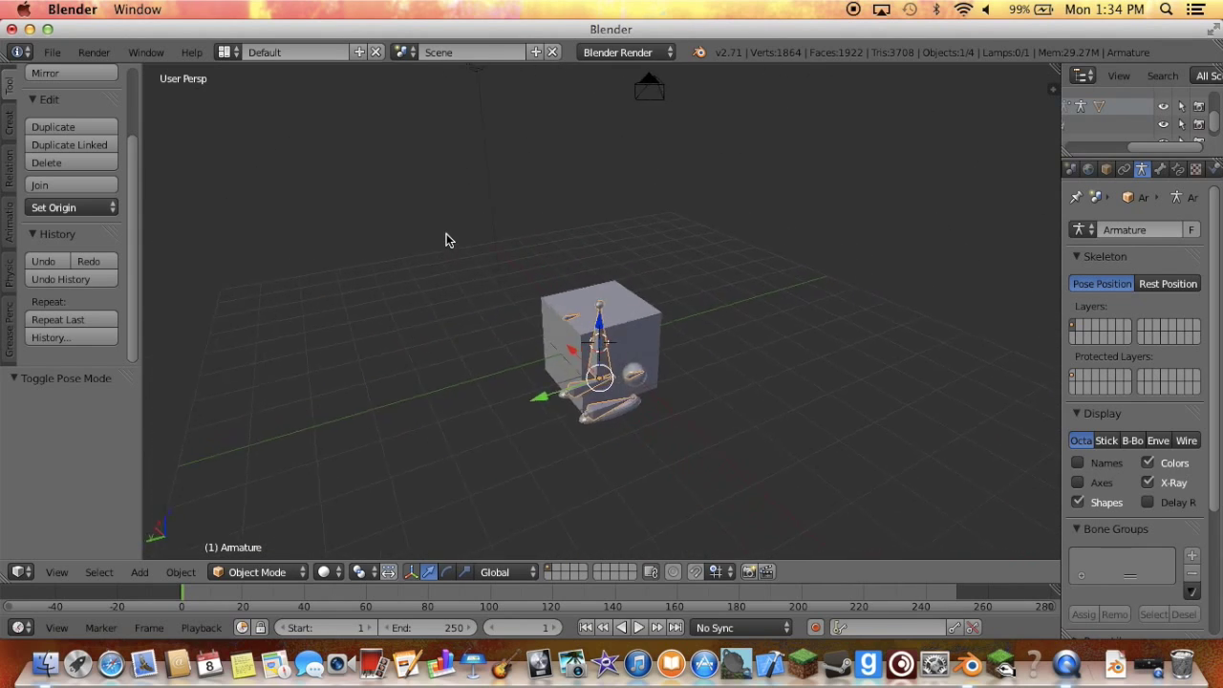
{"action": "scroll", "coordinate": [446, 240], "scroll_direction": "right", "scroll_amount": 4}
{"action": "scroll", "coordinate": [446, 240], "scroll_direction": "right", "scroll_amount": 4}
{"action": "scroll", "coordinate": [447, 240], "scroll_direction": "right", "scroll_amount": 4}
{"action": "scroll", "coordinate": [446, 240], "scroll_direction": "right", "scroll_amount": 4}
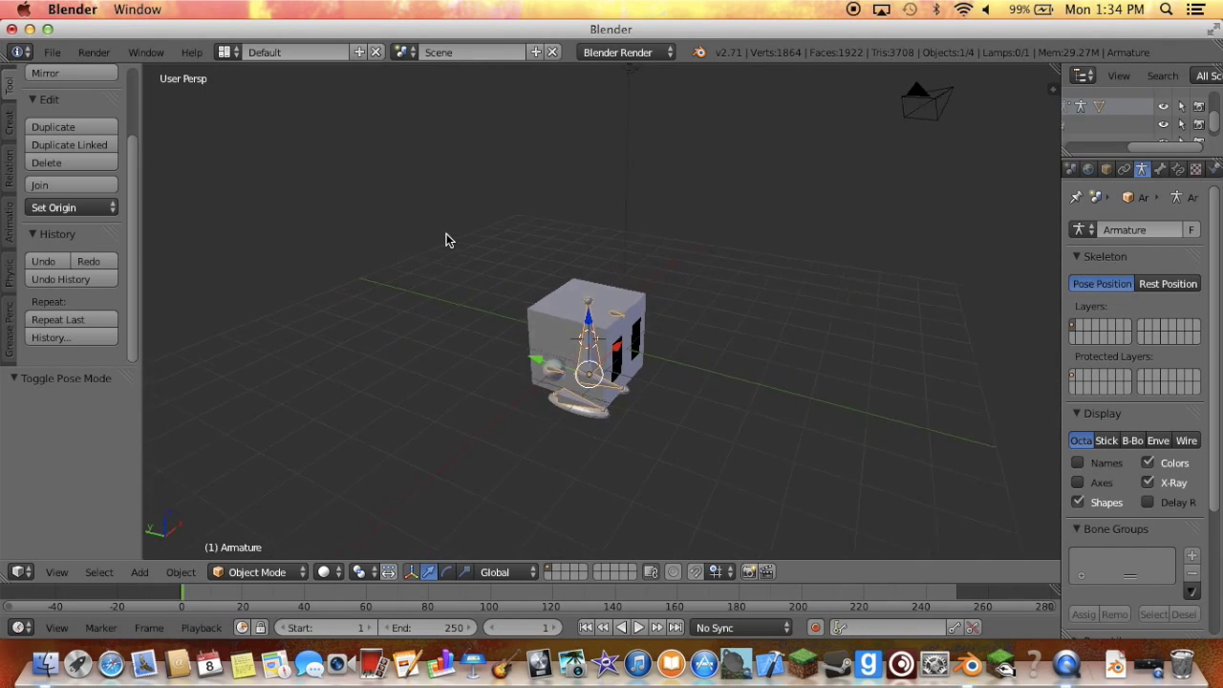
{"action": "scroll", "coordinate": [446, 240], "scroll_direction": "down", "scroll_amount": 3}
{"action": "scroll", "coordinate": [446, 240], "scroll_direction": "down", "scroll_amount": 3}
{"action": "scroll", "coordinate": [446, 240], "scroll_direction": "down", "scroll_amount": 2}
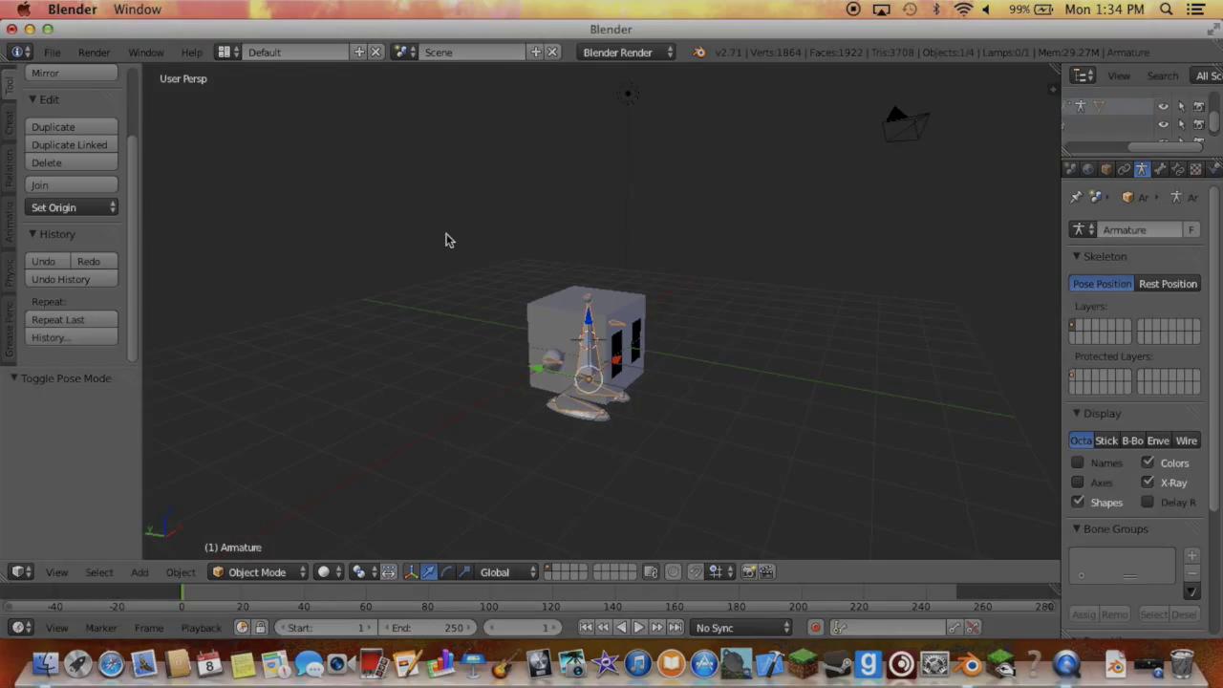
{"action": "scroll", "coordinate": [438, 240], "scroll_direction": "left", "scroll_amount": 2}
{"action": "scroll", "coordinate": [435, 240], "scroll_direction": "left", "scroll_amount": 5}
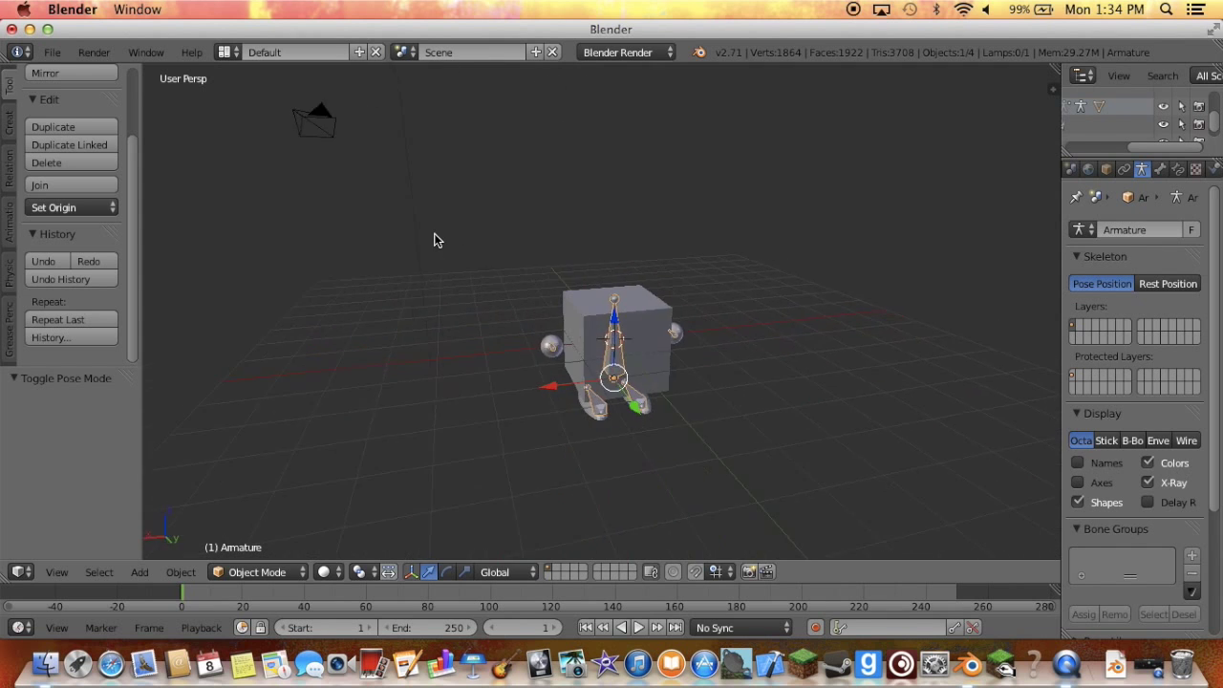
{"action": "scroll", "coordinate": [435, 240], "scroll_direction": "left", "scroll_amount": 5}
{"action": "scroll", "coordinate": [435, 238], "scroll_direction": "left", "scroll_amount": 5}
{"action": "scroll", "coordinate": [432, 237], "scroll_direction": "left", "scroll_amount": 2}
{"action": "scroll", "coordinate": [431, 235], "scroll_direction": "left", "scroll_amount": 2}
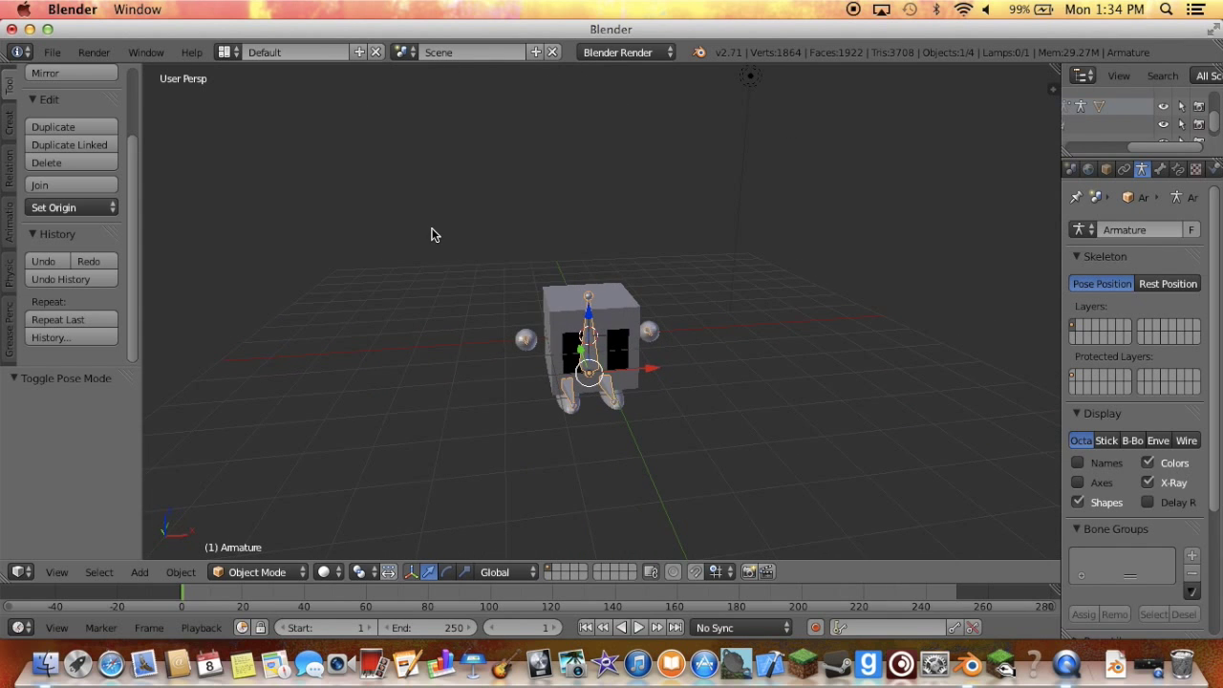
{"action": "key", "text": "KP_1"}
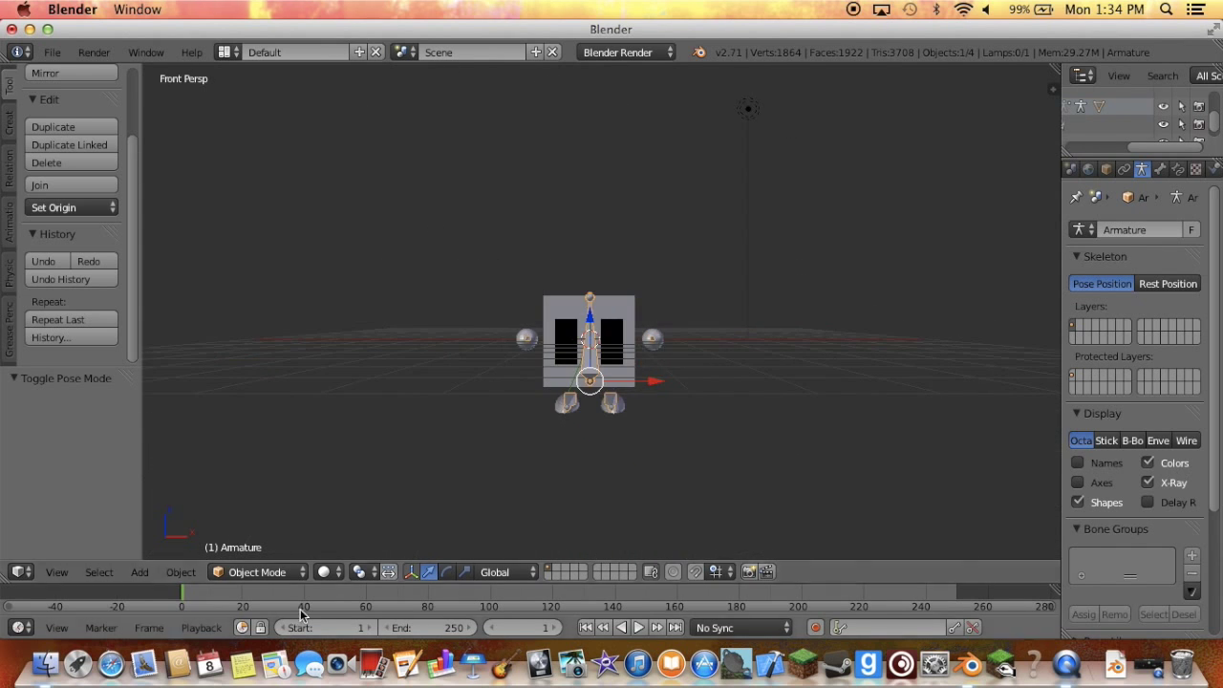
{"action": "left_click", "coordinate": [248, 573]}
{"action": "left_click", "coordinate": [272, 514]}
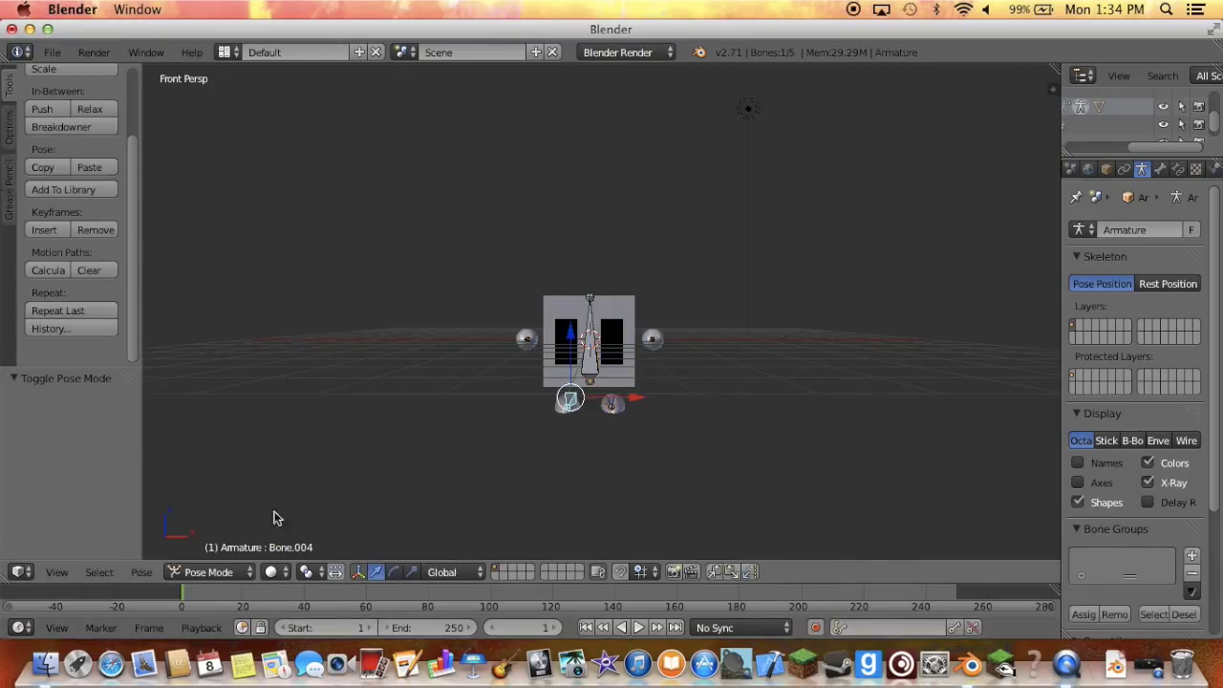
Test-rotate the body bone and test-move both sphere bones, cancelling each change.
{"action": "right_click", "coordinate": [591, 361]}
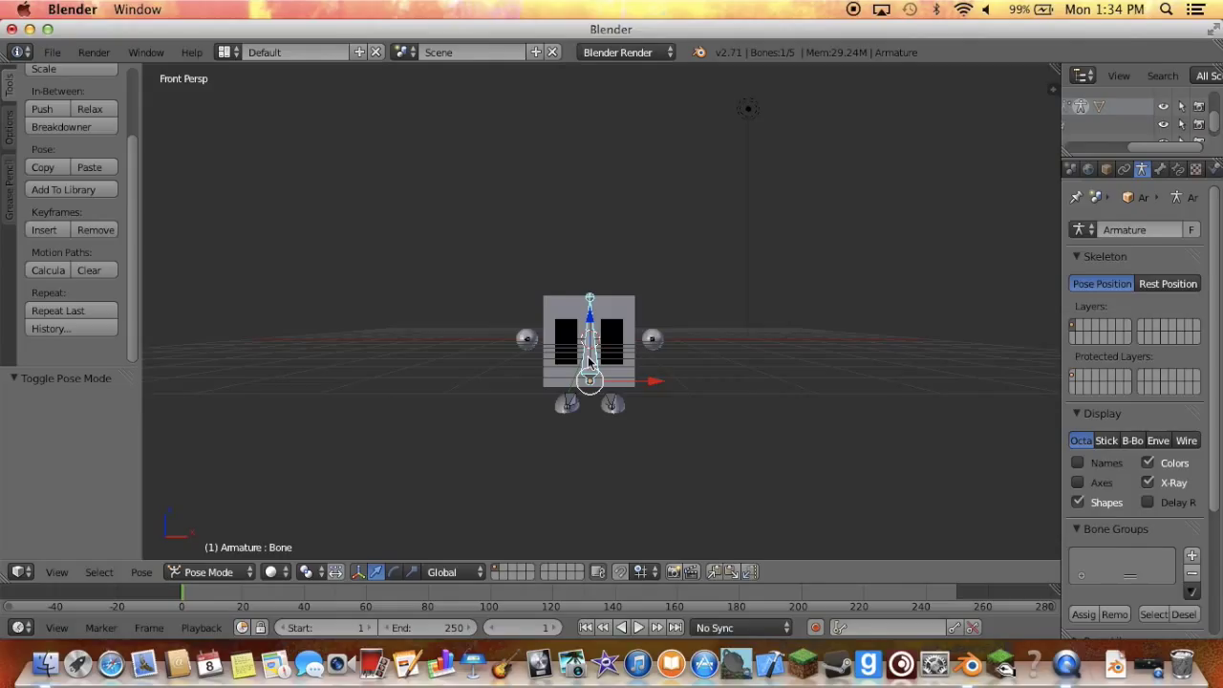
{"action": "key", "text": "r"}
{"action": "right_click", "coordinate": [597, 352]}
{"action": "right_click", "coordinate": [650, 339]}
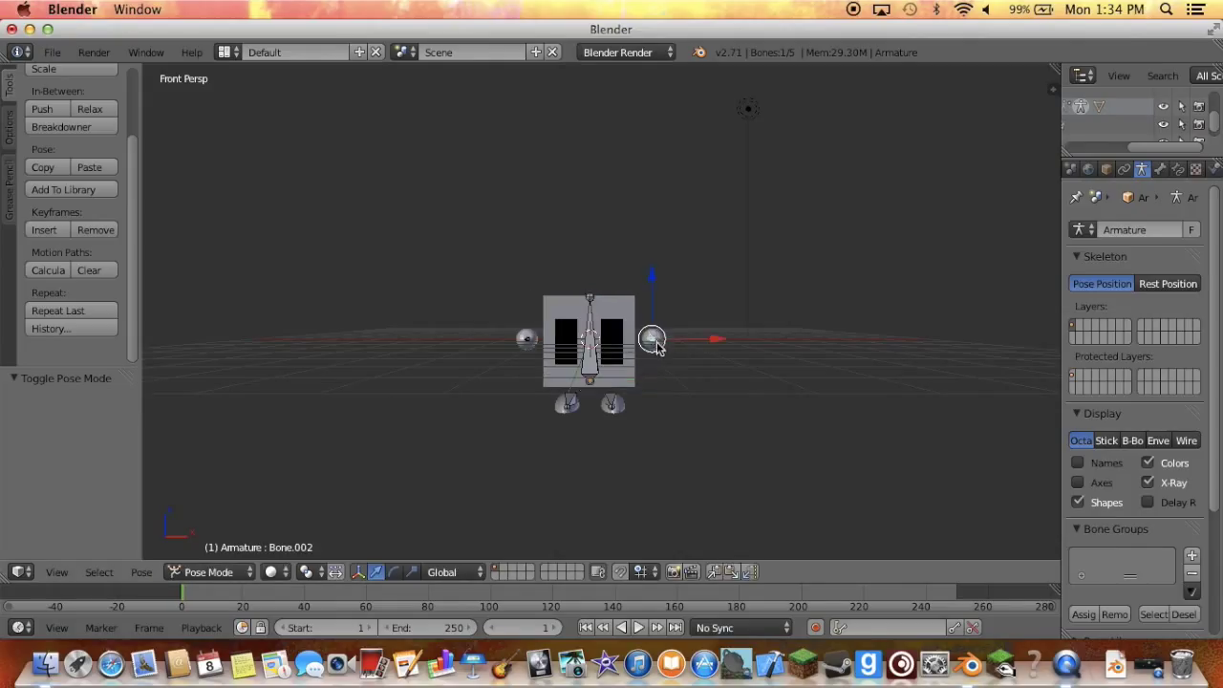
{"action": "key", "text": "g"}
{"action": "right_click", "coordinate": [676, 328]}
{"action": "right_click", "coordinate": [527, 342]}
{"action": "key", "text": "g"}
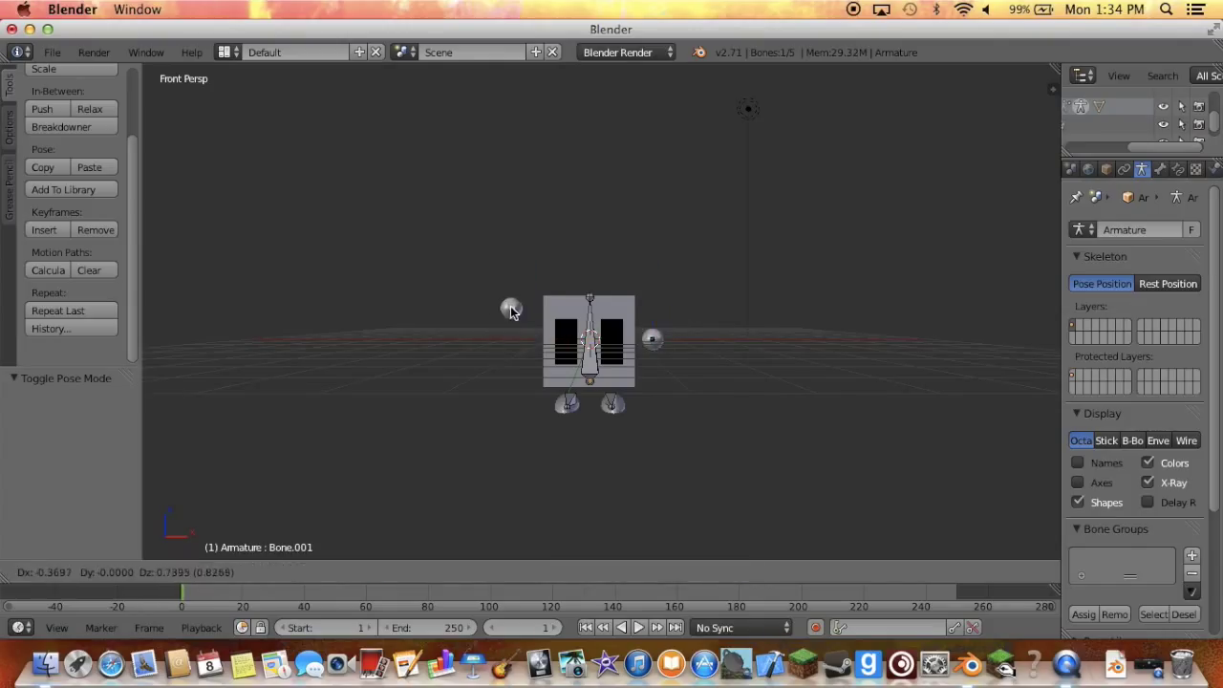
{"action": "right_click", "coordinate": [514, 311]}
Test-rotate the left and right foot bones, cancelling each rotation to keep the pose.
{"action": "right_click", "coordinate": [571, 405]}
{"action": "key", "text": "r"}
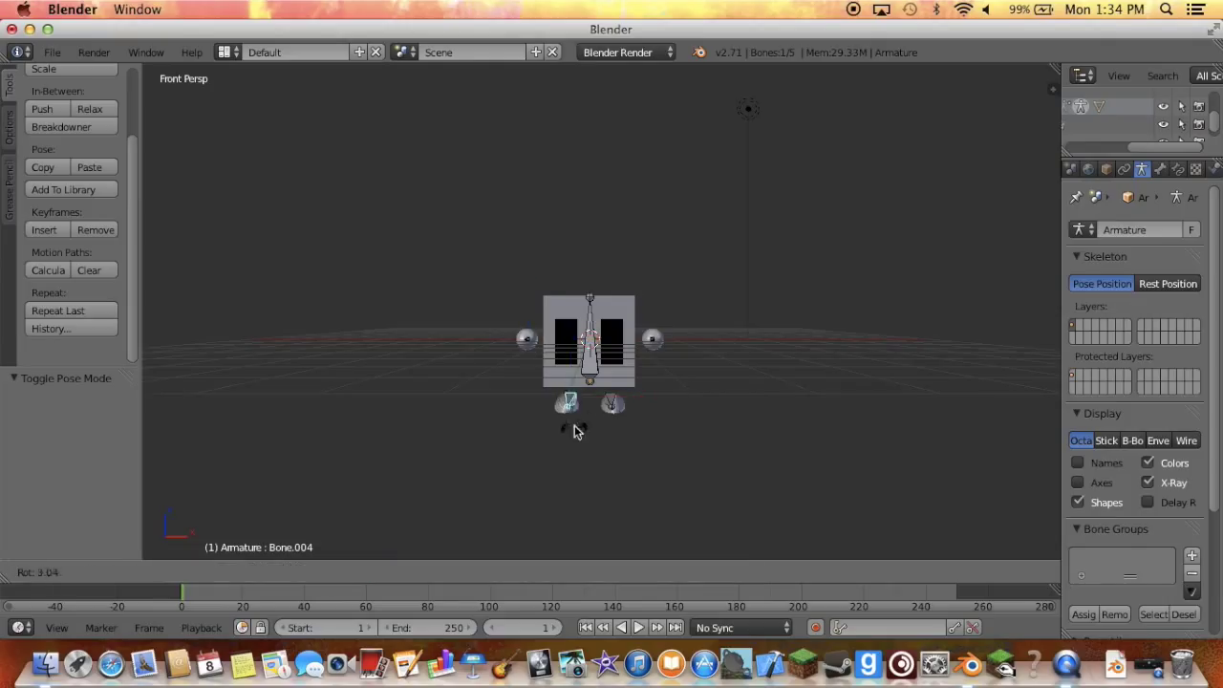
{"action": "right_click", "coordinate": [591, 395]}
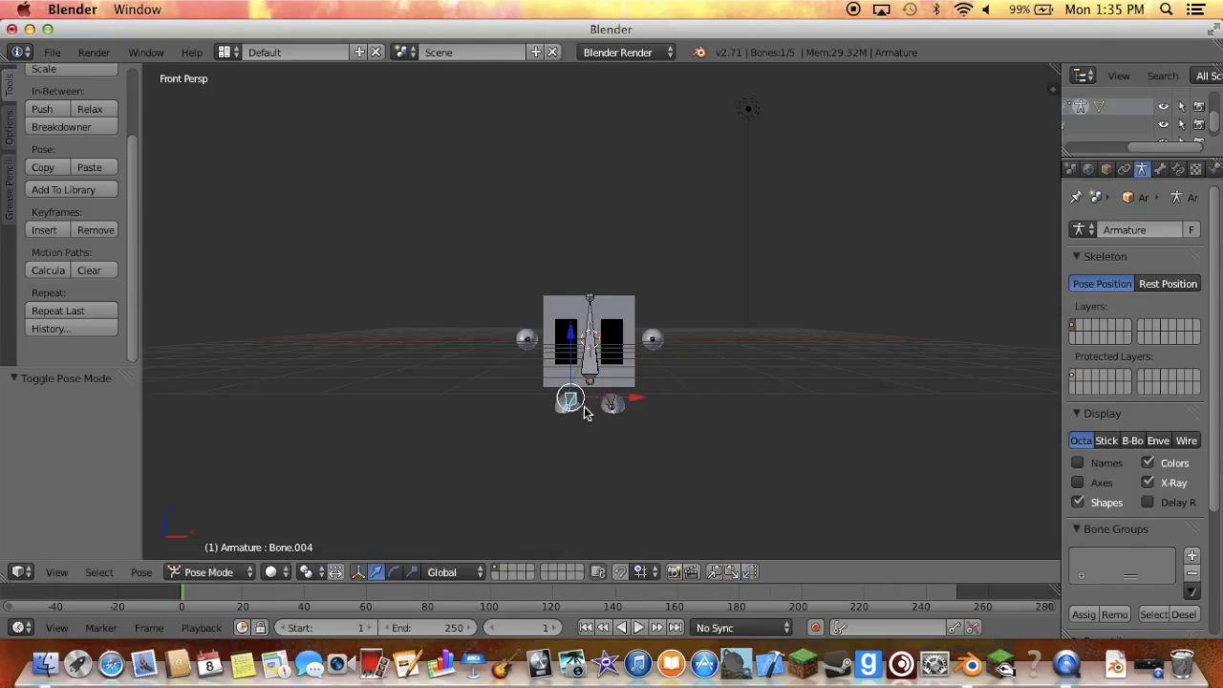
{"action": "key", "text": "r"}
{"action": "right_click", "coordinate": [602, 417]}
{"action": "right_click", "coordinate": [615, 409]}
{"action": "key", "text": "r"}
{"action": "right_click", "coordinate": [625, 415]}
Pick Animation from the header's screen layout dropdown.
{"action": "scroll", "coordinate": [628, 419], "scroll_direction": "left", "scroll_amount": 3}
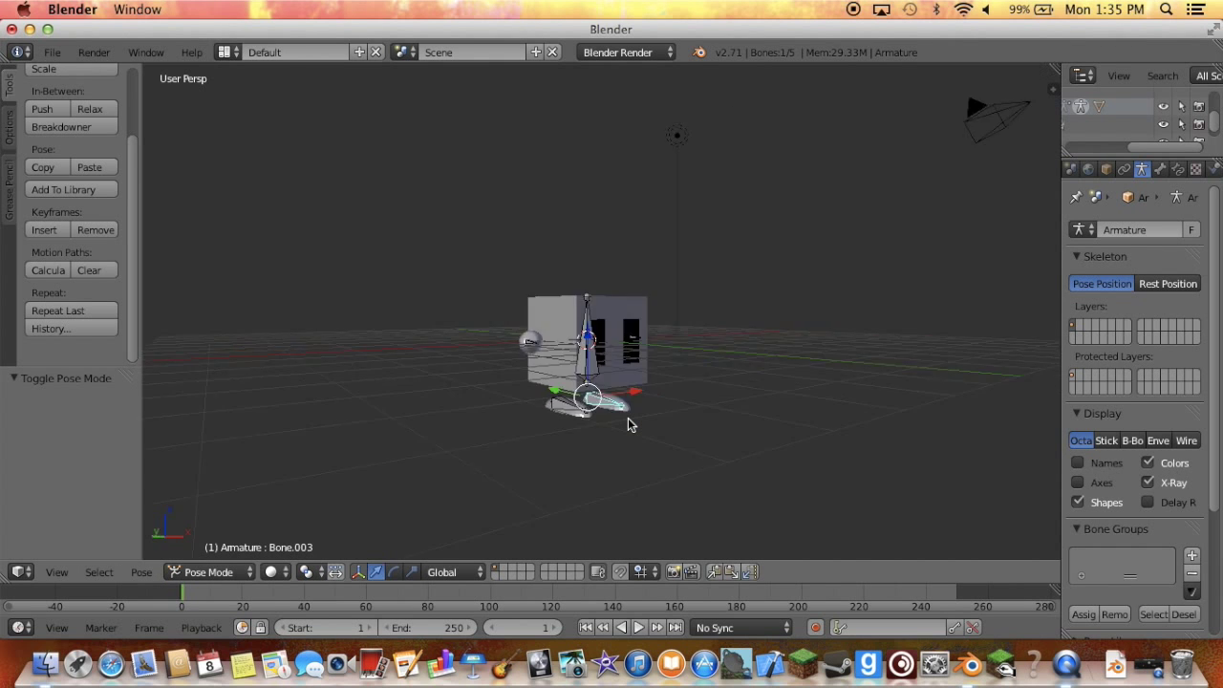
{"action": "scroll", "coordinate": [628, 424], "scroll_direction": "left", "scroll_amount": 5}
{"action": "scroll", "coordinate": [626, 425], "scroll_direction": "left", "scroll_amount": 5}
{"action": "scroll", "coordinate": [624, 425], "scroll_direction": "left", "scroll_amount": 5}
{"action": "scroll", "coordinate": [621, 426], "scroll_direction": "left", "scroll_amount": 5}
{"action": "scroll", "coordinate": [622, 426], "scroll_direction": "left", "scroll_amount": 5}
{"action": "scroll", "coordinate": [622, 424], "scroll_direction": "left", "scroll_amount": 5}
{"action": "scroll", "coordinate": [623, 424], "scroll_direction": "left", "scroll_amount": 3}
{"action": "scroll", "coordinate": [611, 422], "scroll_direction": "left", "scroll_amount": 5}
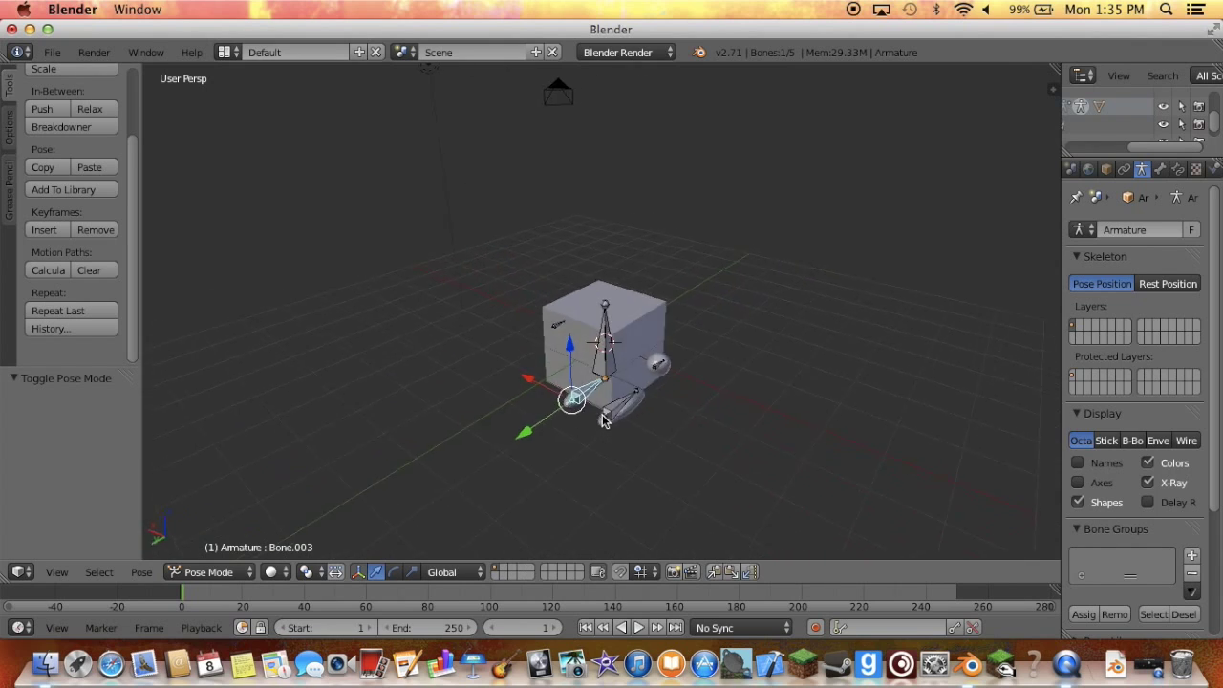
{"action": "scroll", "coordinate": [601, 416], "scroll_direction": "left", "scroll_amount": 5}
{"action": "scroll", "coordinate": [602, 416], "scroll_direction": "left", "scroll_amount": 5}
{"action": "scroll", "coordinate": [602, 417], "scroll_direction": "left", "scroll_amount": 5}
{"action": "scroll", "coordinate": [602, 416], "scroll_direction": "left", "scroll_amount": 5}
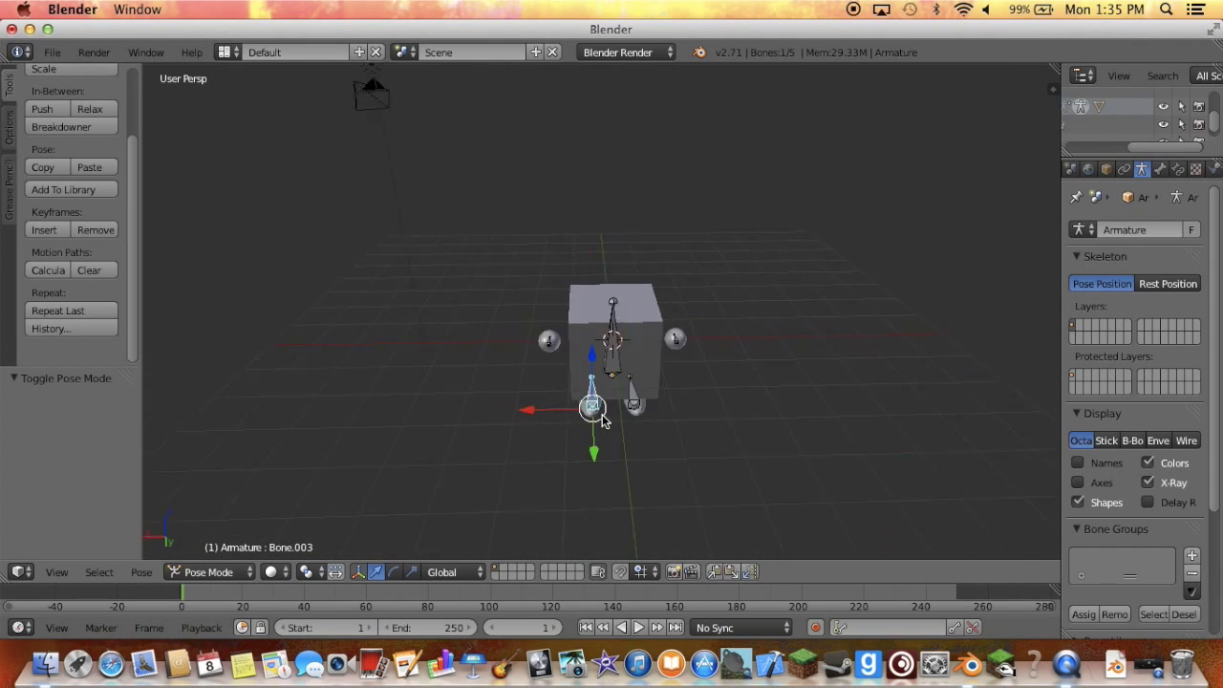
{"action": "scroll", "coordinate": [602, 419], "scroll_direction": "left", "scroll_amount": 5}
{"action": "scroll", "coordinate": [602, 419], "scroll_direction": "left", "scroll_amount": 5}
{"action": "scroll", "coordinate": [602, 419], "scroll_direction": "left", "scroll_amount": 5}
{"action": "scroll", "coordinate": [602, 420], "scroll_direction": "left", "scroll_amount": 5}
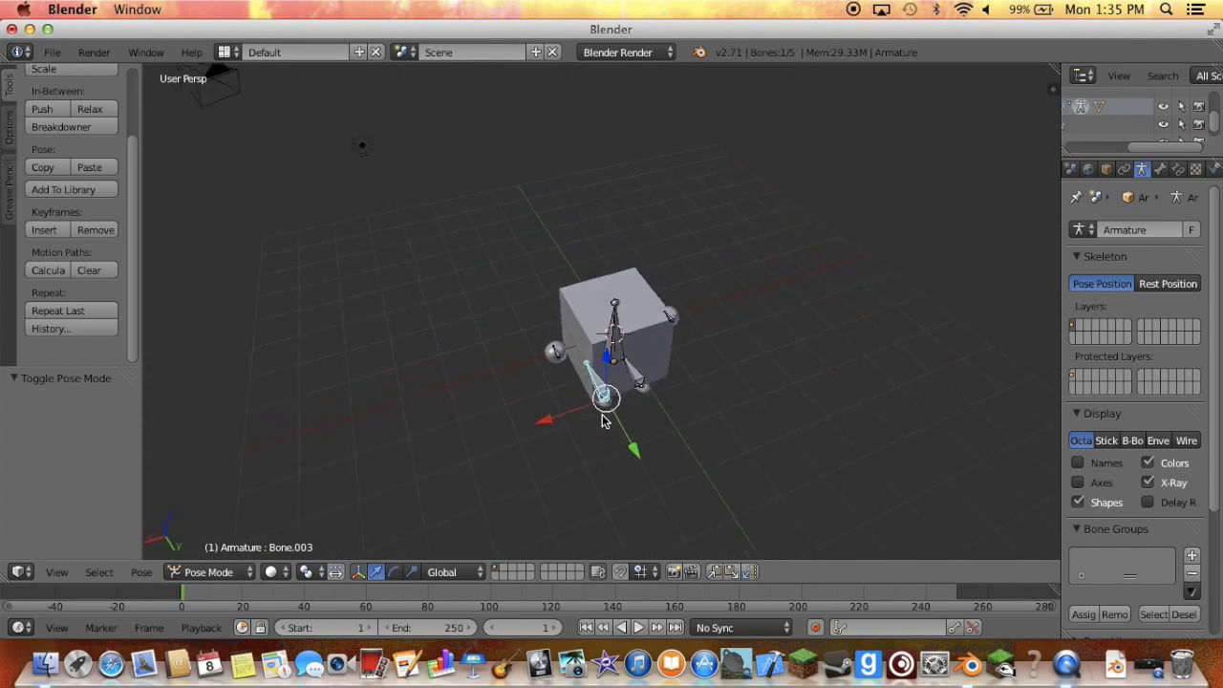
{"action": "scroll", "coordinate": [603, 421], "scroll_direction": "left", "scroll_amount": 5}
{"action": "scroll", "coordinate": [602, 420], "scroll_direction": "left", "scroll_amount": 5}
{"action": "scroll", "coordinate": [600, 421], "scroll_direction": "left", "scroll_amount": 5}
{"action": "scroll", "coordinate": [595, 420], "scroll_direction": "left", "scroll_amount": 5}
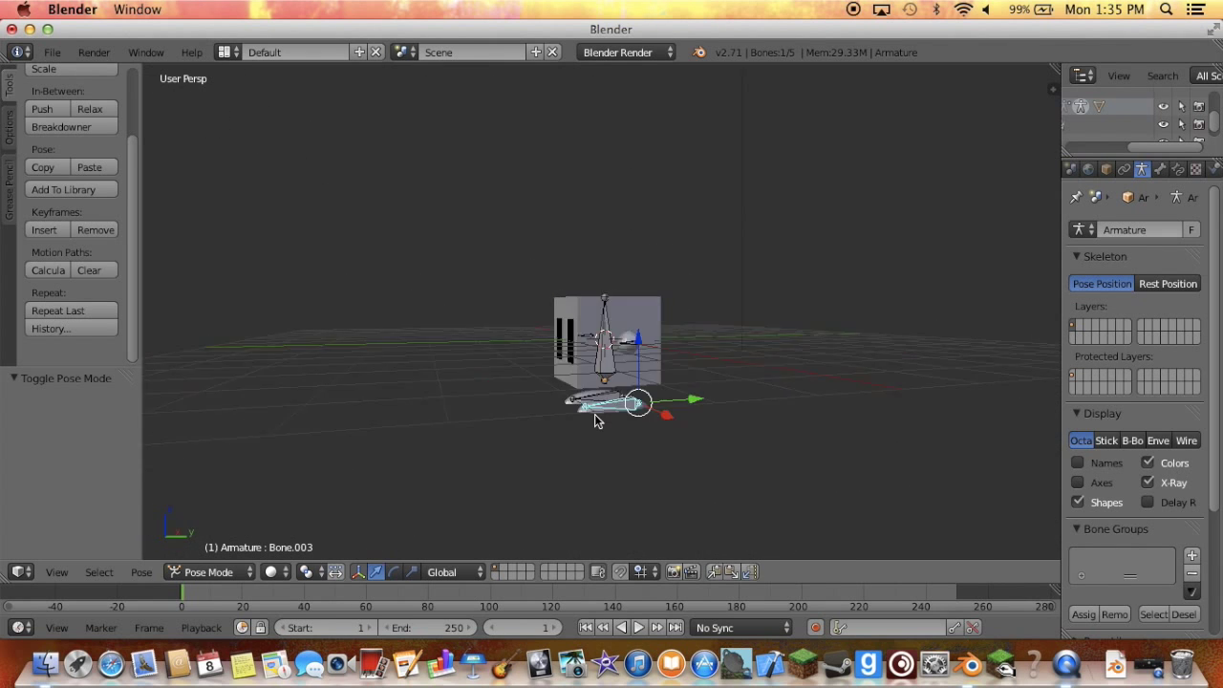
{"action": "scroll", "coordinate": [595, 417], "scroll_direction": "left", "scroll_amount": 5}
{"action": "scroll", "coordinate": [593, 417], "scroll_direction": "left", "scroll_amount": 5}
{"action": "scroll", "coordinate": [593, 418], "scroll_direction": "left", "scroll_amount": 5}
{"action": "scroll", "coordinate": [590, 419], "scroll_direction": "left", "scroll_amount": 5}
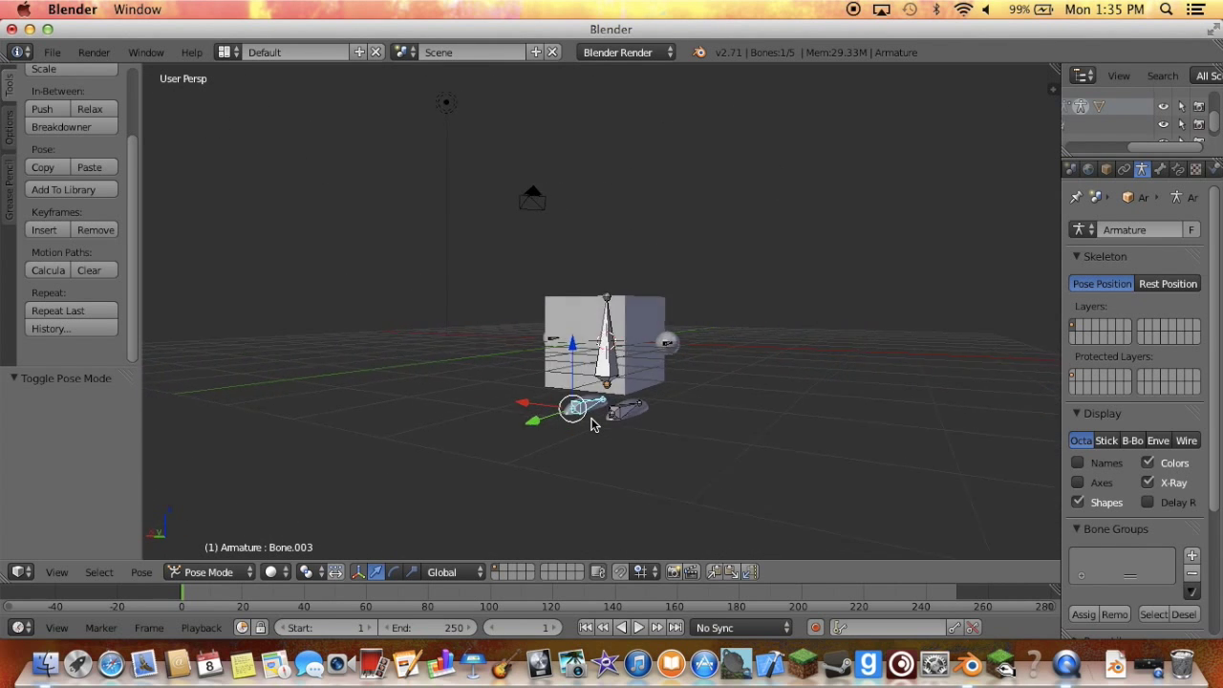
{"action": "scroll", "coordinate": [590, 423], "scroll_direction": "left", "scroll_amount": 5}
{"action": "scroll", "coordinate": [590, 422], "scroll_direction": "left", "scroll_amount": 5}
{"action": "scroll", "coordinate": [589, 423], "scroll_direction": "left", "scroll_amount": 5}
{"action": "scroll", "coordinate": [588, 425], "scroll_direction": "left", "scroll_amount": 5}
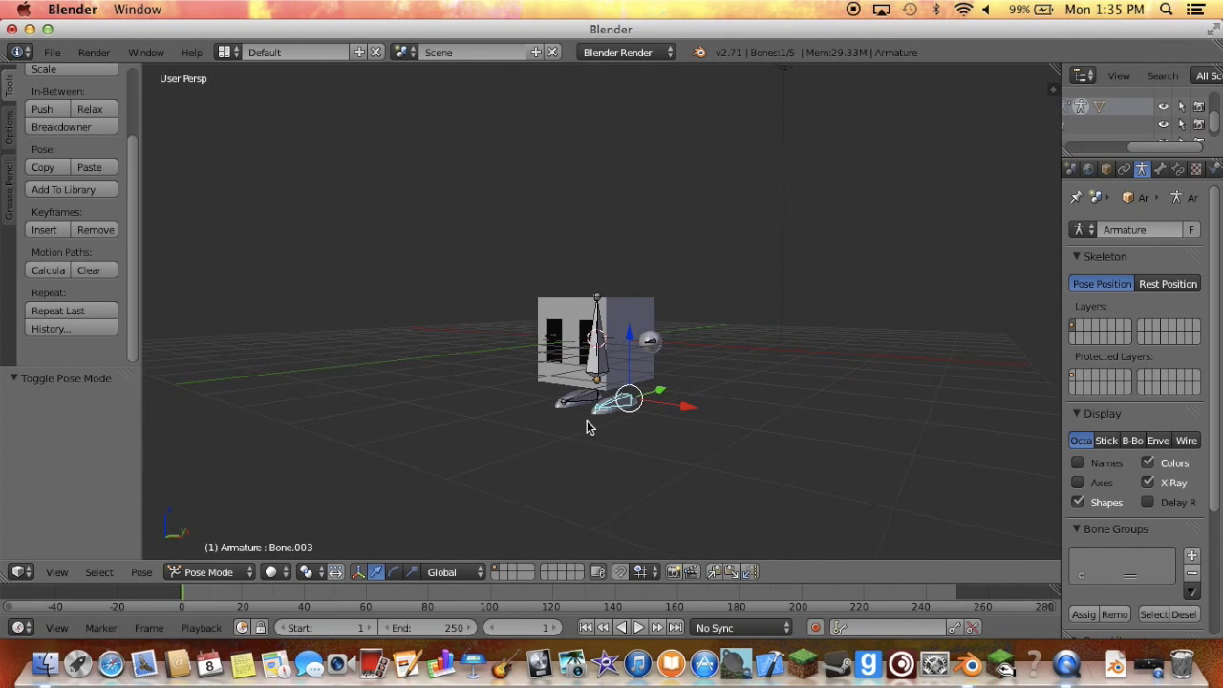
{"action": "scroll", "coordinate": [586, 427], "scroll_direction": "left", "scroll_amount": 5}
{"action": "scroll", "coordinate": [581, 430], "scroll_direction": "left", "scroll_amount": 3}
{"action": "scroll", "coordinate": [581, 430], "scroll_direction": "down", "scroll_amount": 5}
{"action": "scroll", "coordinate": [581, 432], "scroll_direction": "down", "scroll_amount": 5}
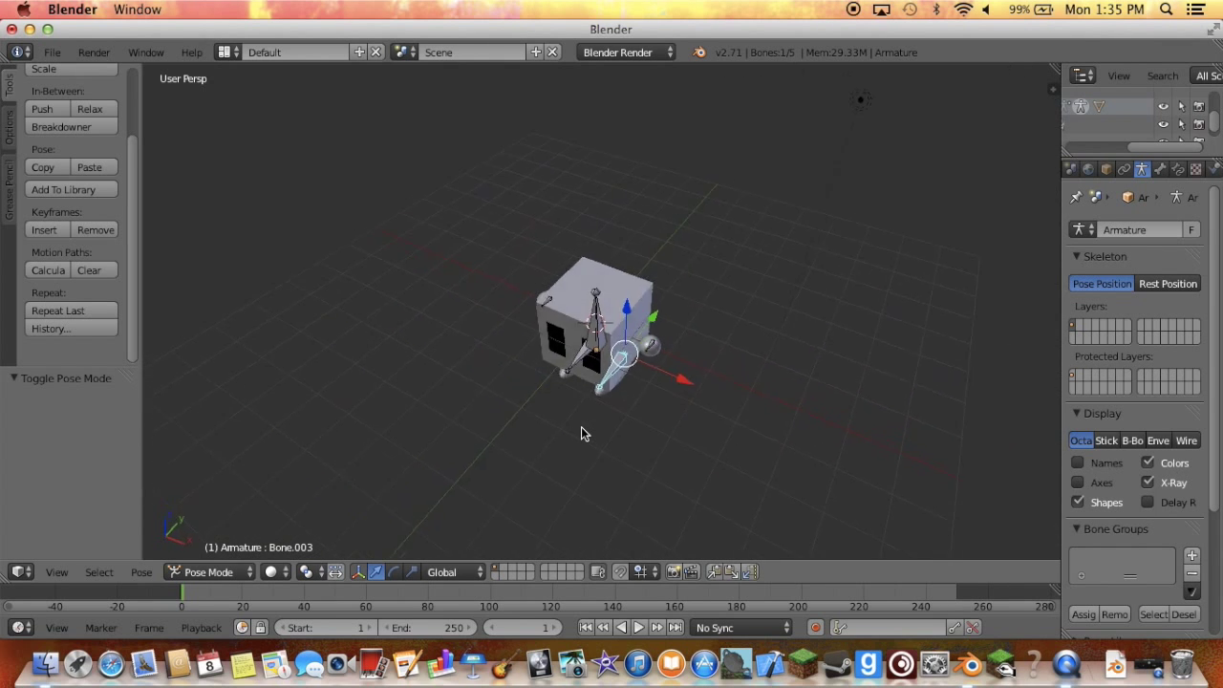
{"action": "scroll", "coordinate": [581, 426], "scroll_direction": "left", "scroll_amount": 5}
{"action": "scroll", "coordinate": [581, 426], "scroll_direction": "left", "scroll_amount": 5}
{"action": "scroll", "coordinate": [581, 426], "scroll_direction": "left", "scroll_amount": 5}
{"action": "scroll", "coordinate": [581, 426], "scroll_direction": "left", "scroll_amount": 3}
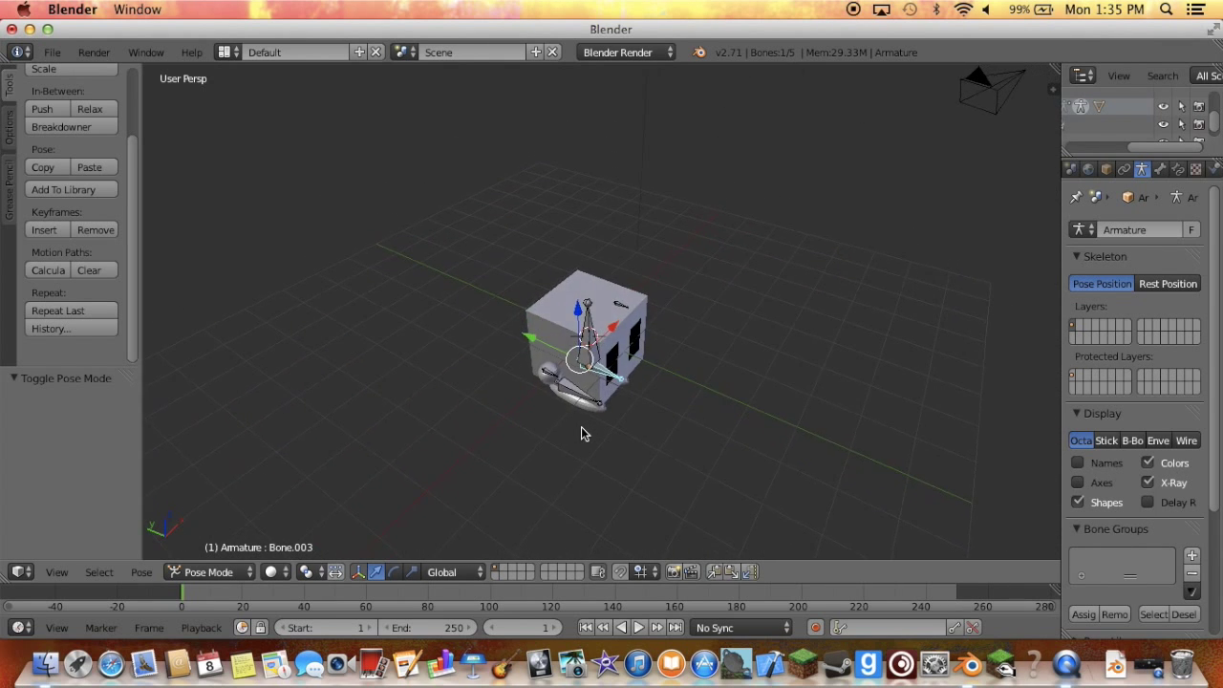
{"action": "scroll", "coordinate": [581, 433], "scroll_direction": "left", "scroll_amount": 2}
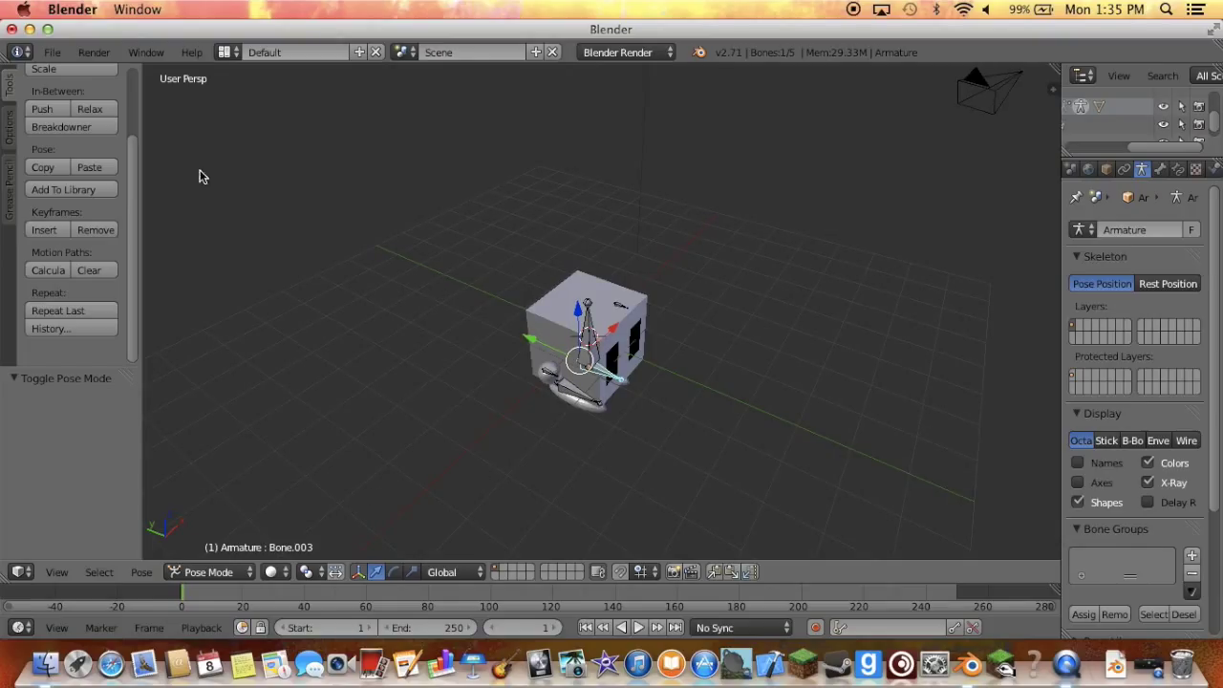
{"action": "left_click", "coordinate": [231, 58]}
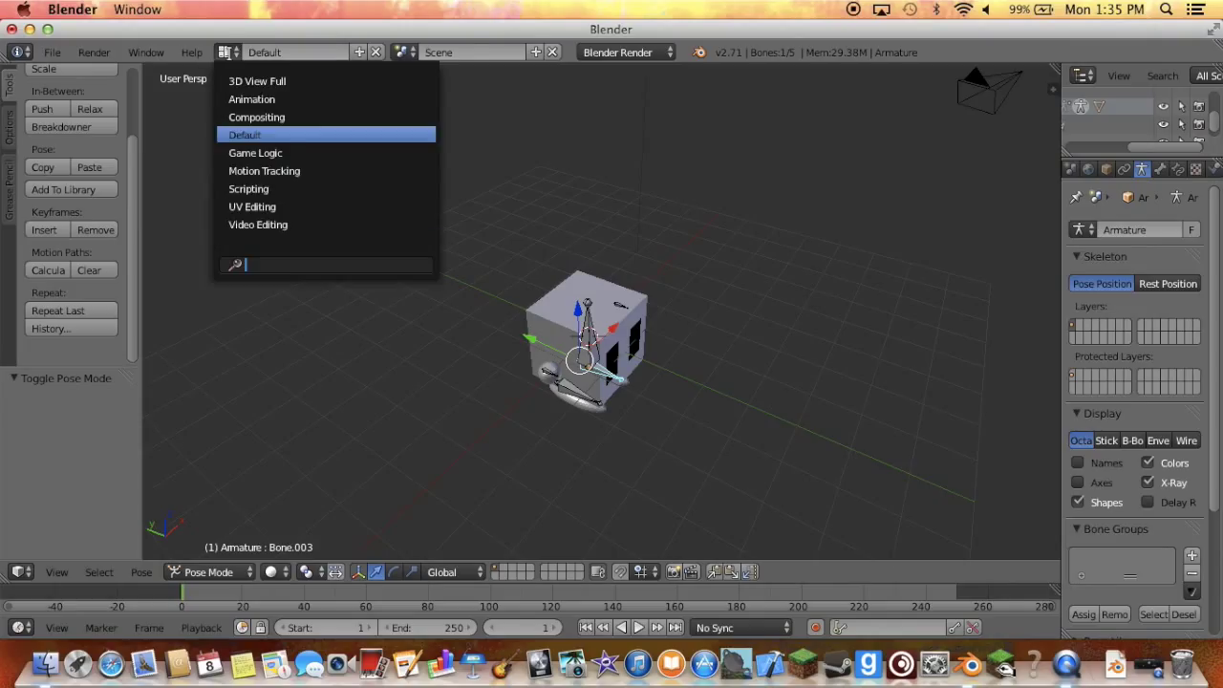
{"action": "left_click", "coordinate": [253, 100]}
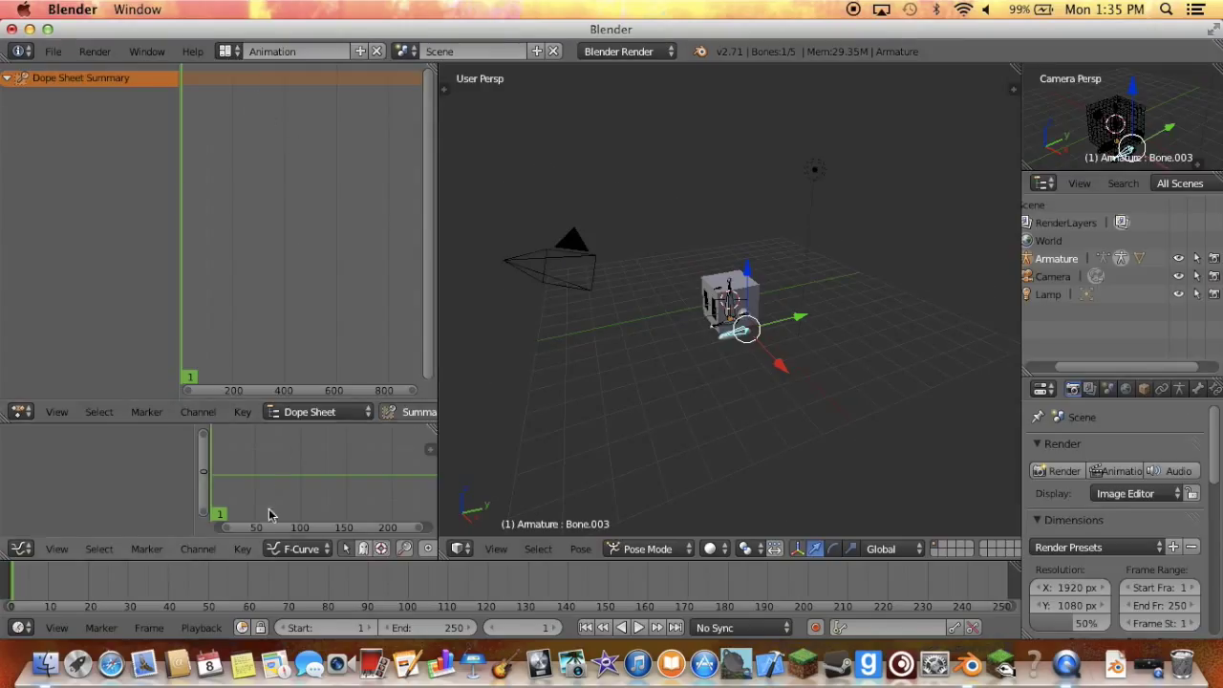
{"action": "scroll", "coordinate": [238, 354], "scroll_direction": "up", "scroll_amount": 3, "text": "ctrl"}
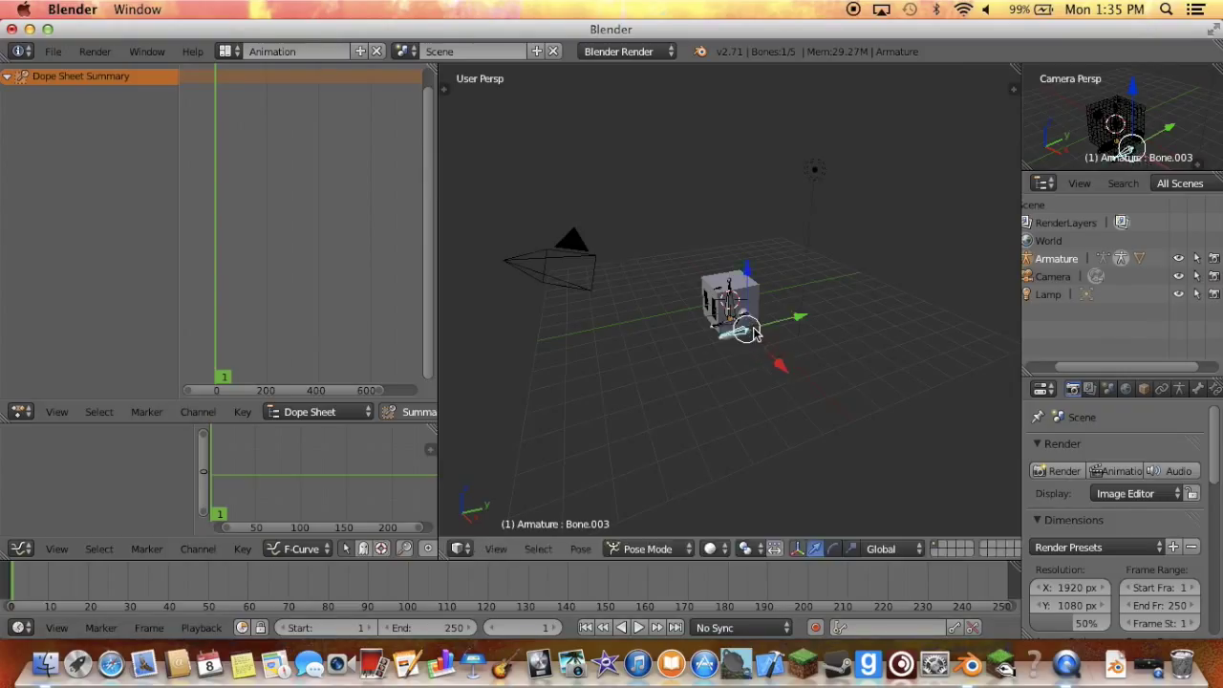
Insert a keyframe on Bone.003 at frame 1 from the Insert Keyframe menu.
{"action": "key", "text": "i"}
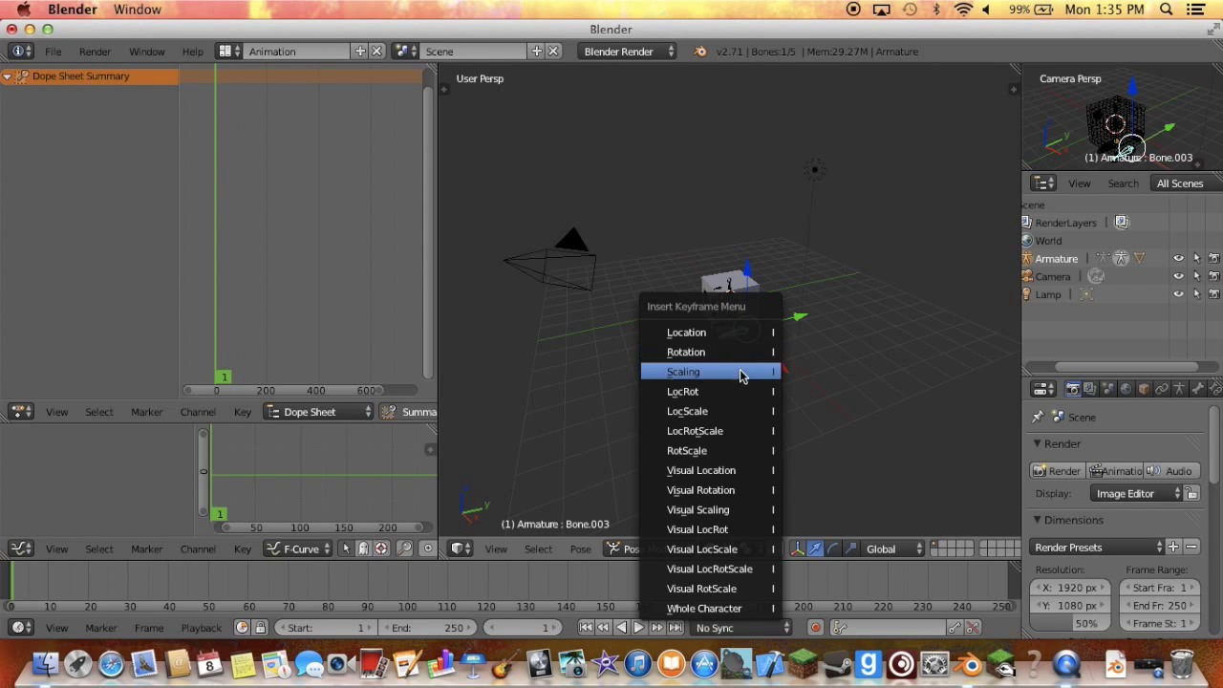
{"action": "left_click", "coordinate": [740, 431]}
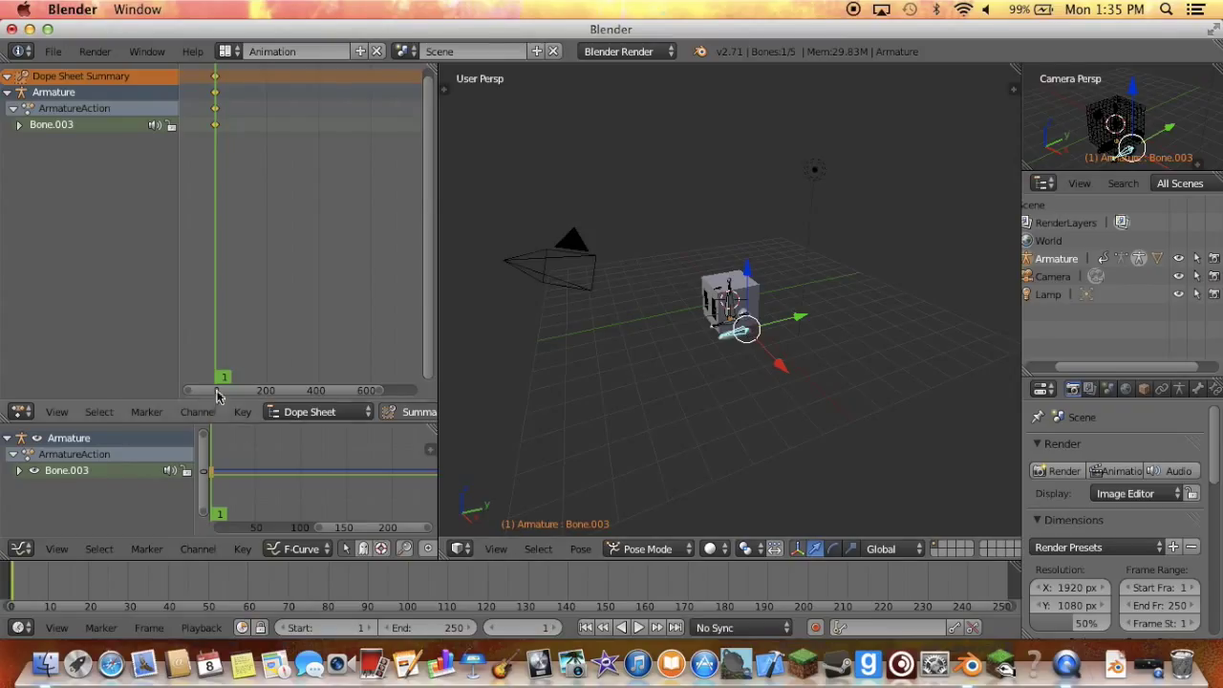
At frame 10, rotate, move and scale Bone.003, then key its LocRotScale.
{"action": "left_click_drag", "start_coordinate": [45, 575], "coordinate": [48, 575]}
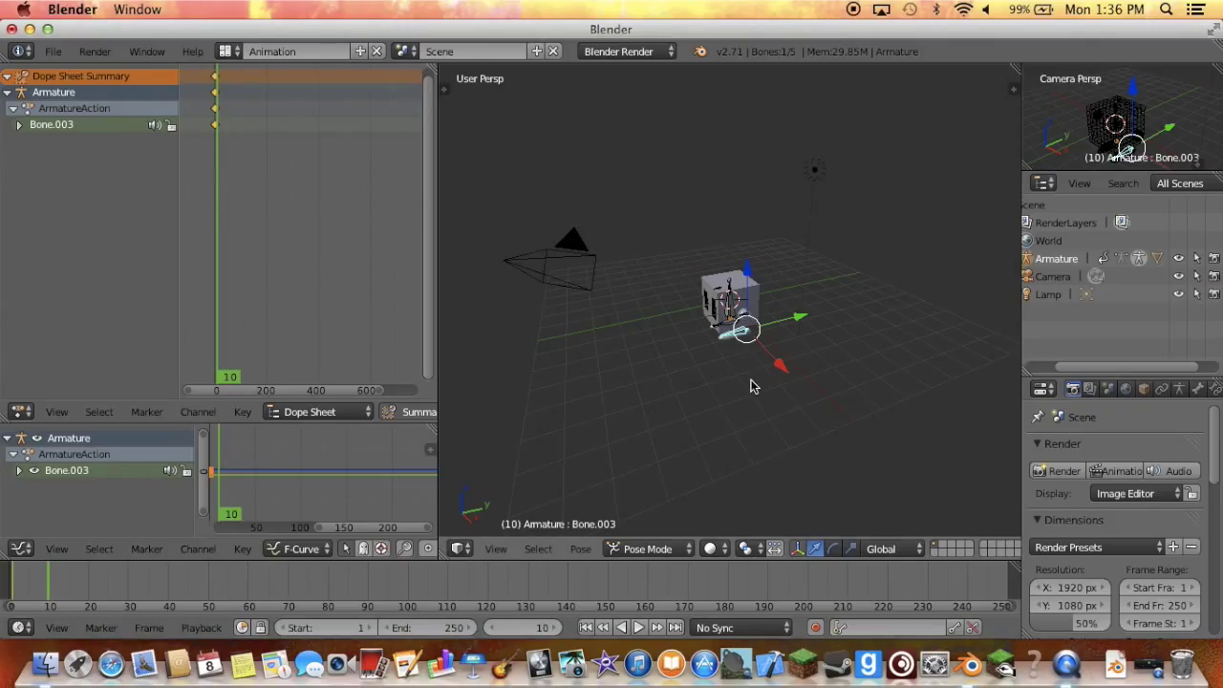
{"action": "key", "text": "r"}
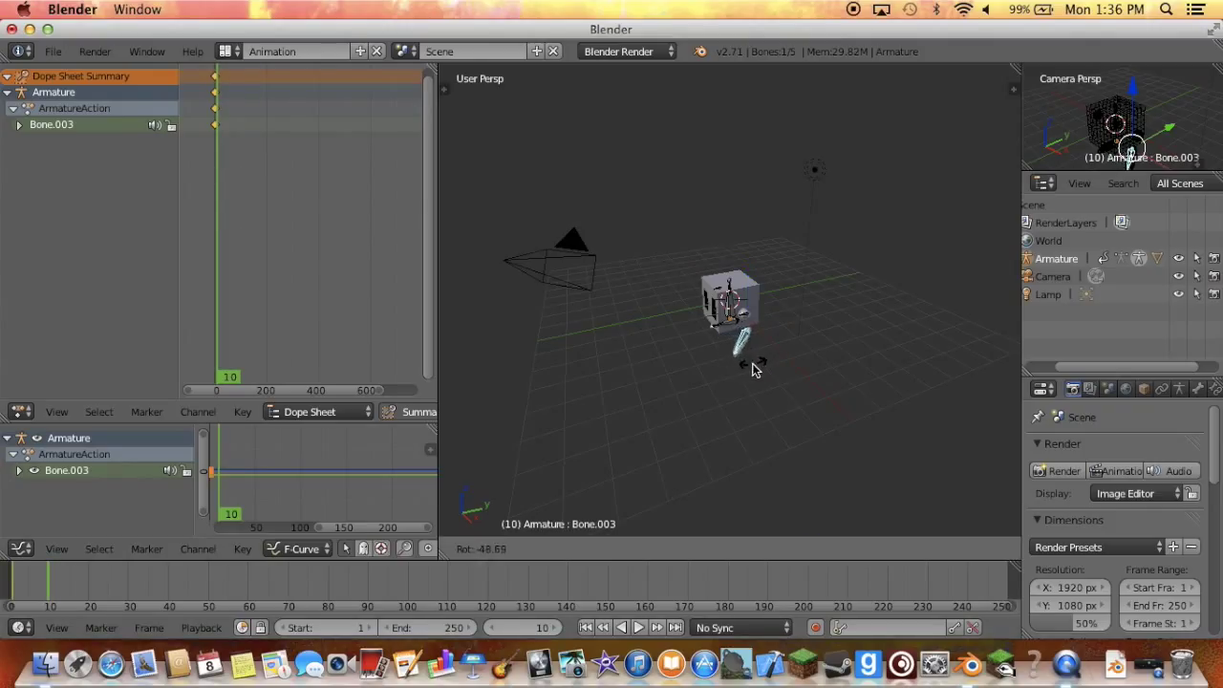
{"action": "left_click", "coordinate": [751, 369]}
{"action": "left_click_drag", "start_coordinate": [789, 329], "coordinate": [832, 313]}
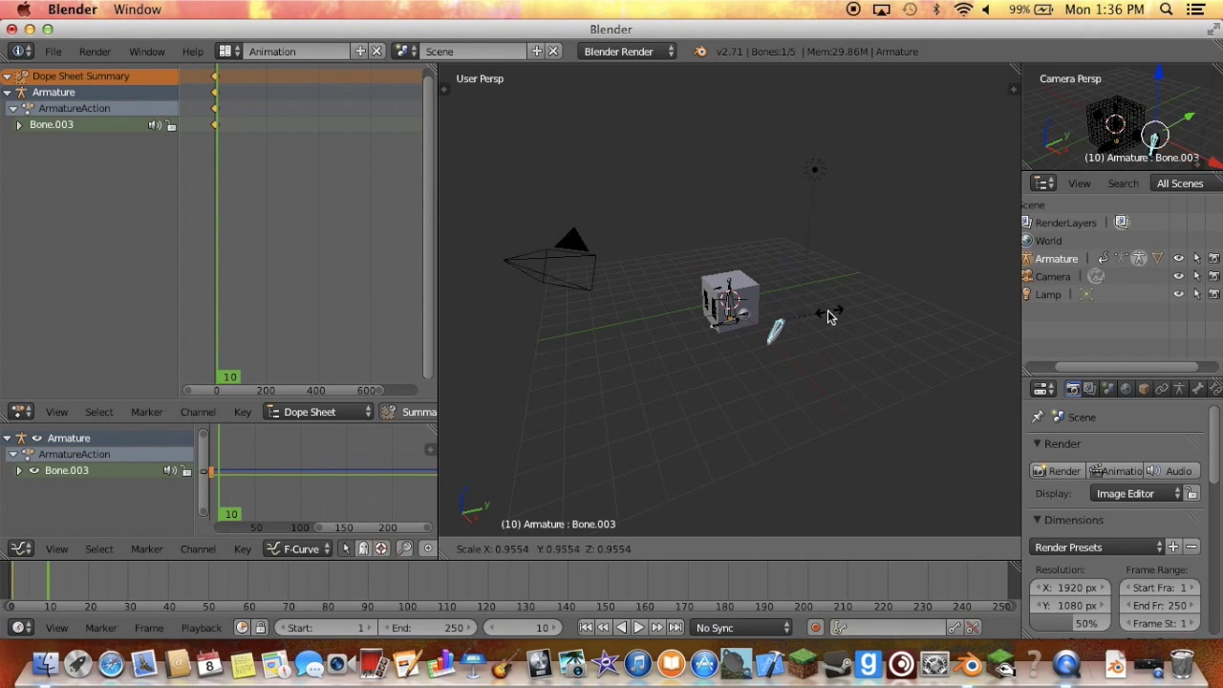
{"action": "left_click_drag", "start_coordinate": [831, 313], "coordinate": [817, 323]}
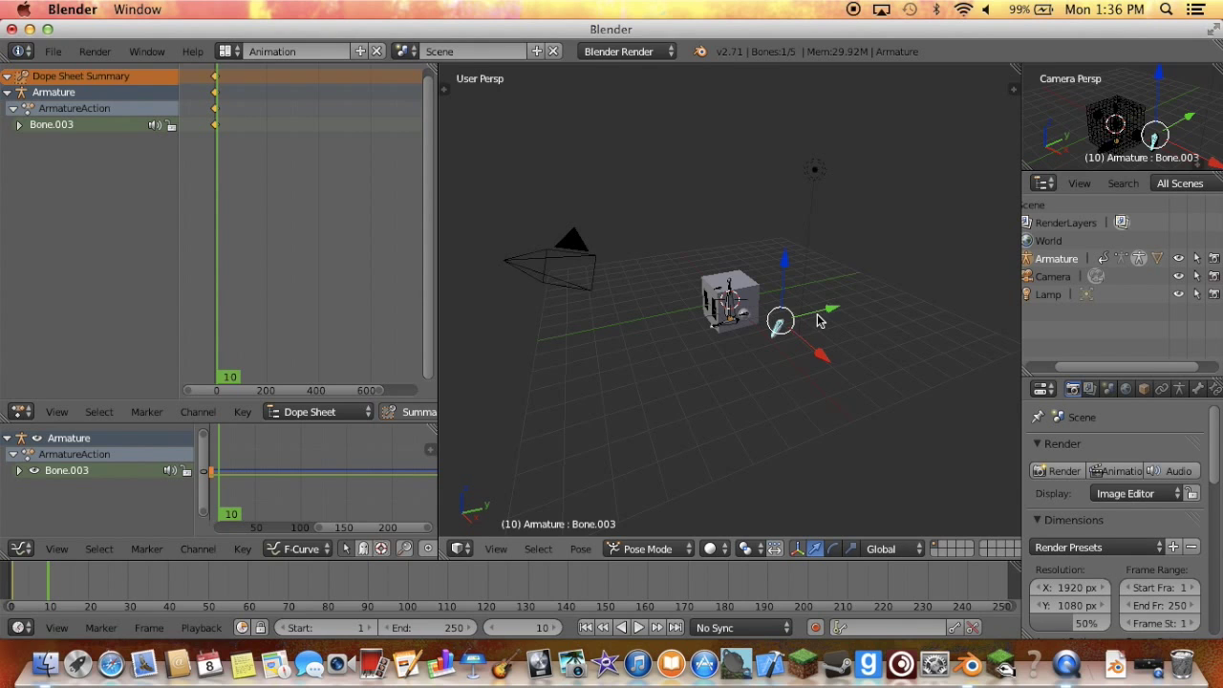
{"action": "key", "text": "i"}
{"action": "left_click", "coordinate": [817, 321]}
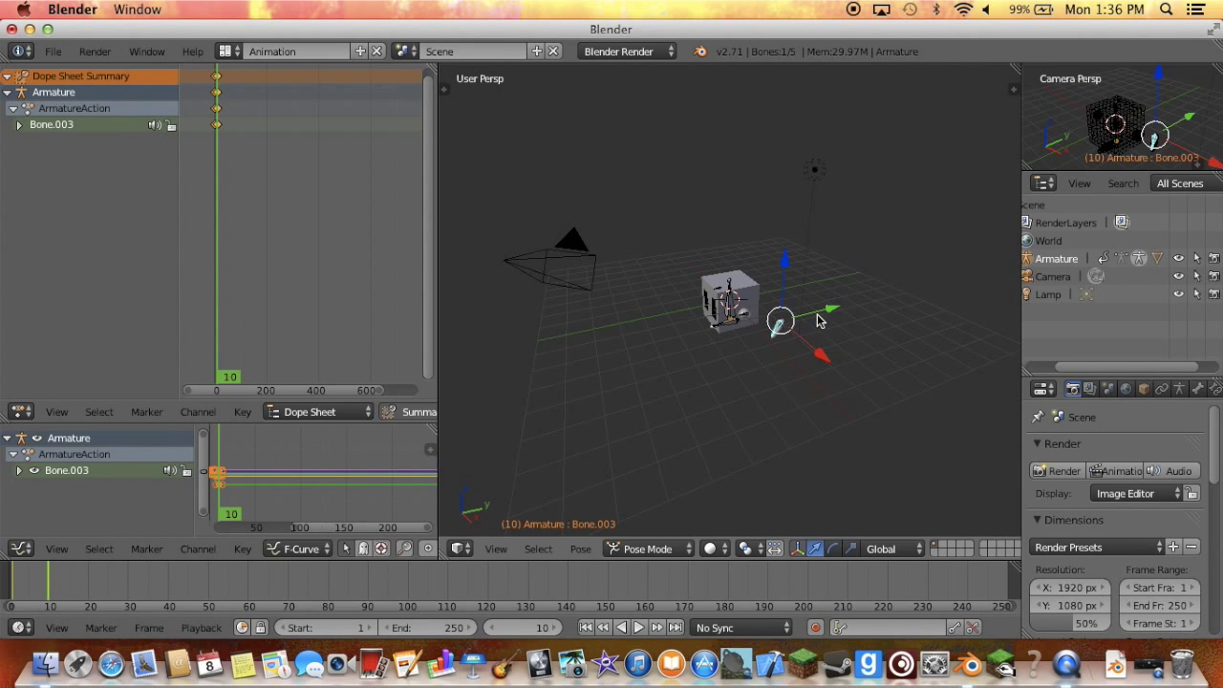
Play the Bone.003 motion from frame 0 and stop playback.
{"action": "left_click", "coordinate": [13, 596]}
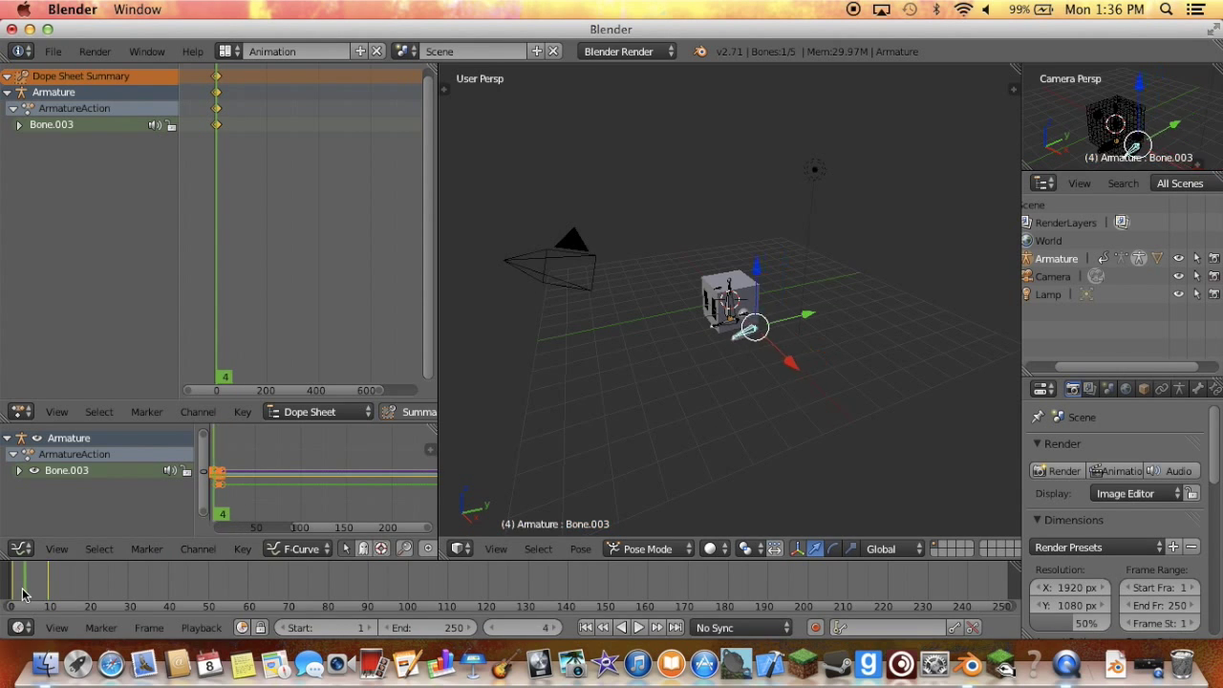
{"action": "left_click_drag", "start_coordinate": [13, 594], "coordinate": [12, 594]}
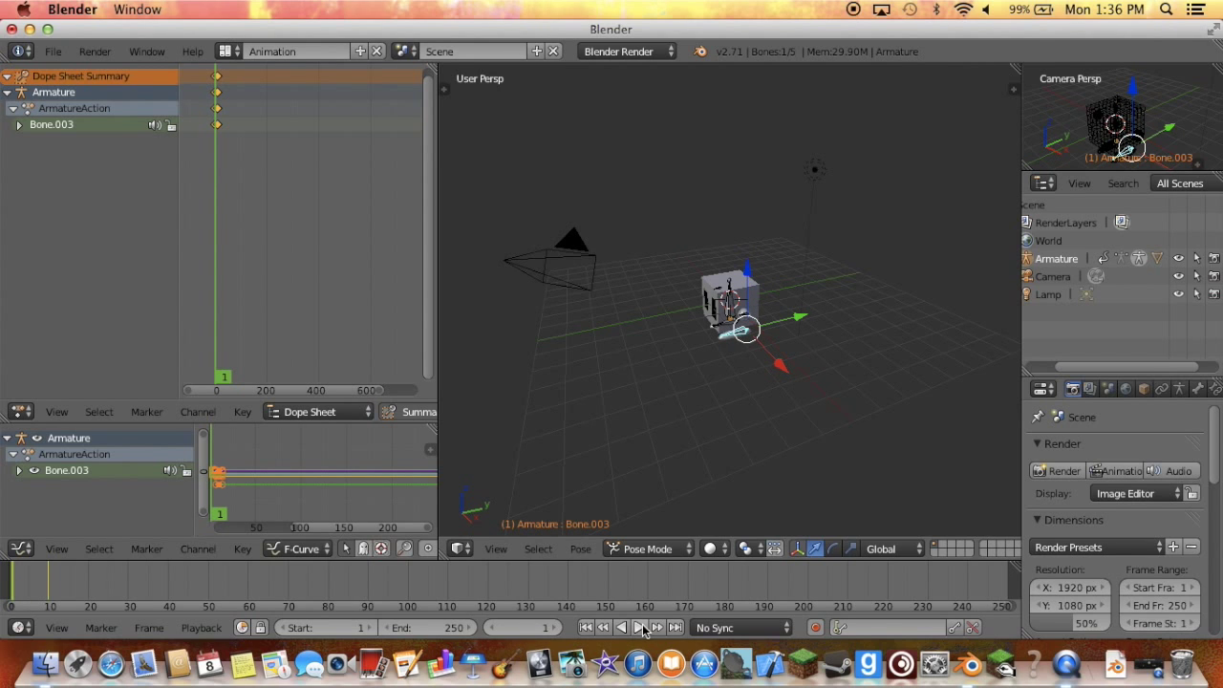
{"action": "left_click", "coordinate": [639, 627]}
{"action": "key", "text": "alt+a"}
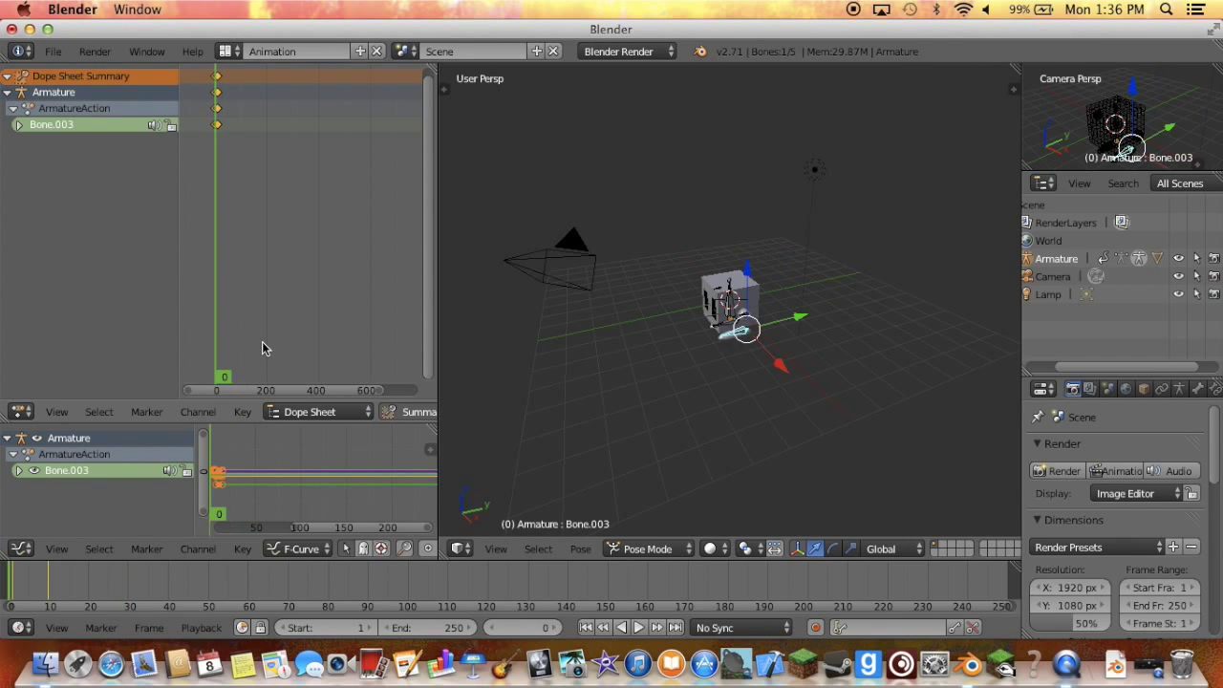
Undo both Bone.003 keyframes, then check frames 0 and 1 on the timeline.
{"action": "key", "text": "Down"}
{"action": "key", "text": "ctrl+z"}
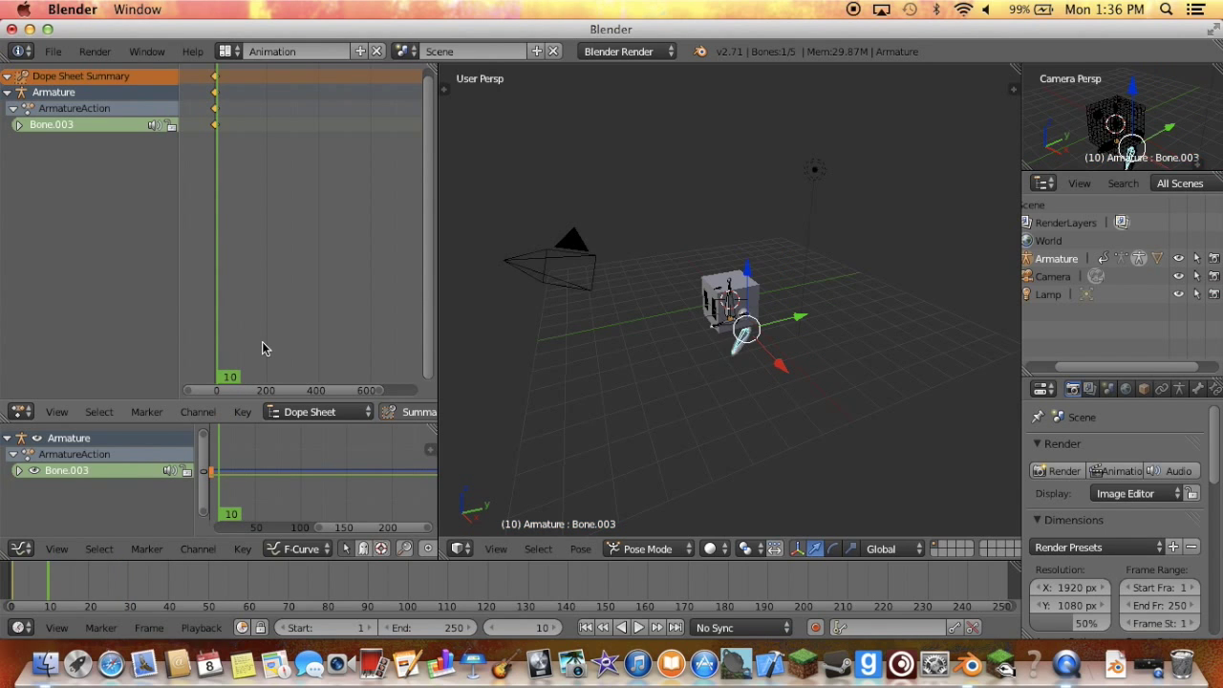
{"action": "key", "text": "ctrl+z"}
{"action": "key", "text": "ctrl+z"}
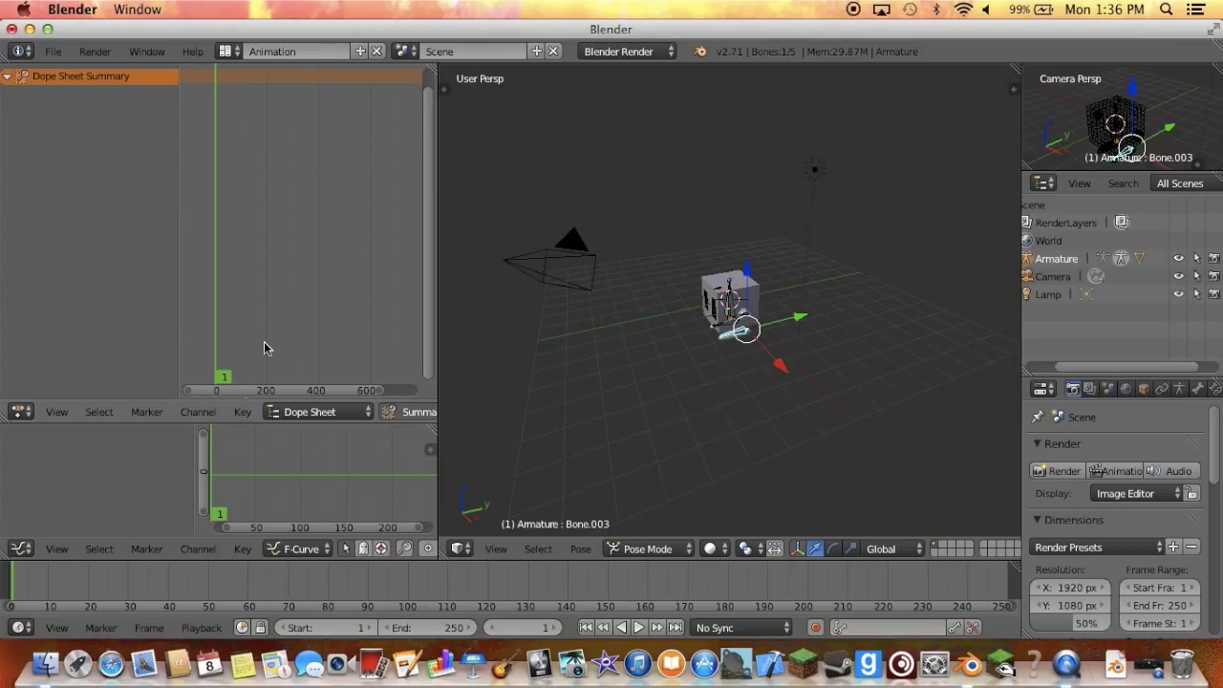
{"action": "left_click", "coordinate": [10, 588]}
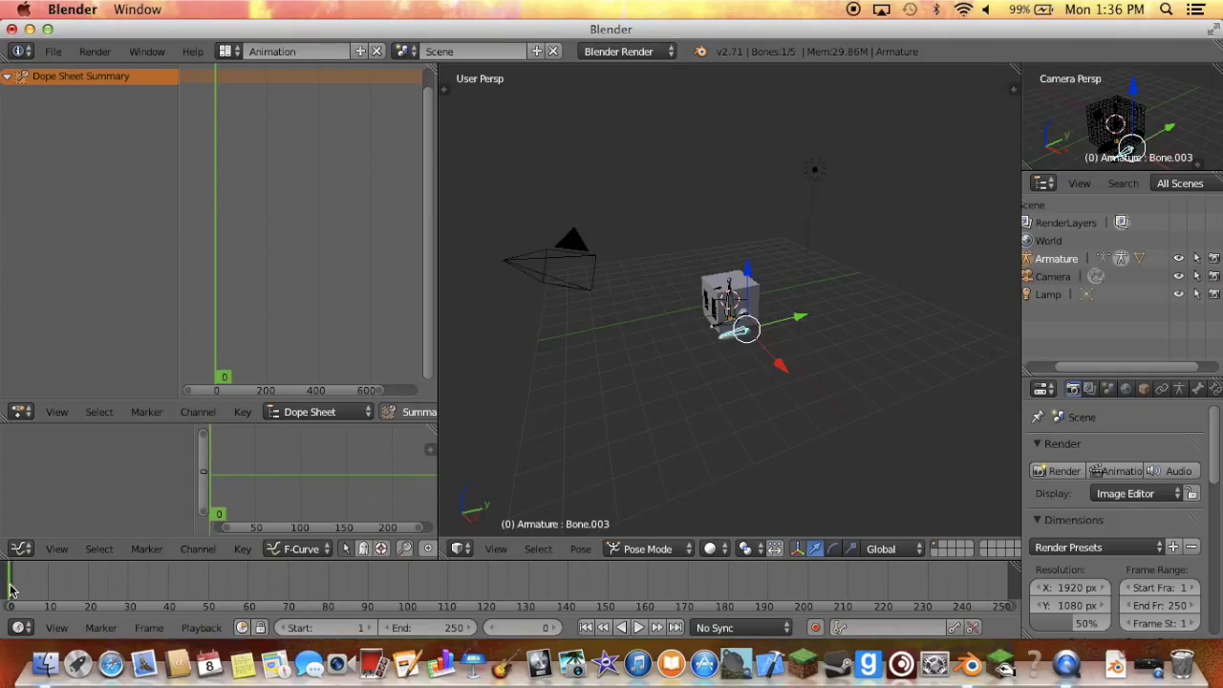
{"action": "left_click", "coordinate": [12, 580]}
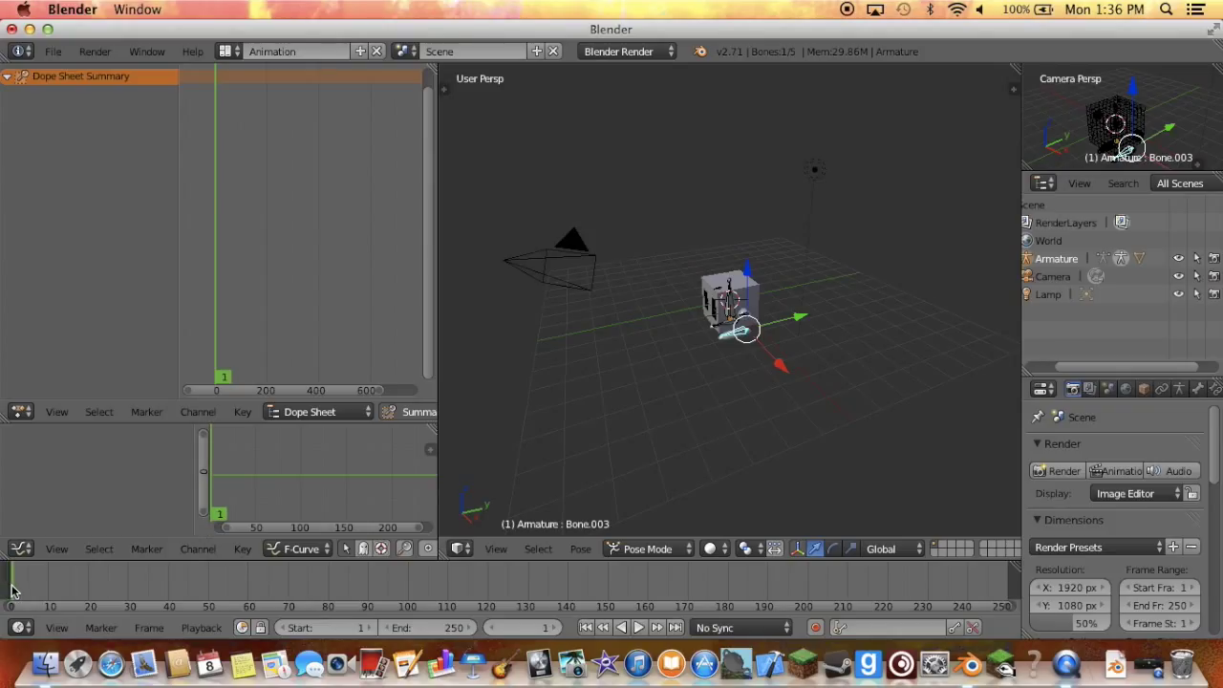
{"action": "left_click", "coordinate": [3, 586]}
{"action": "left_click", "coordinate": [11, 584]}
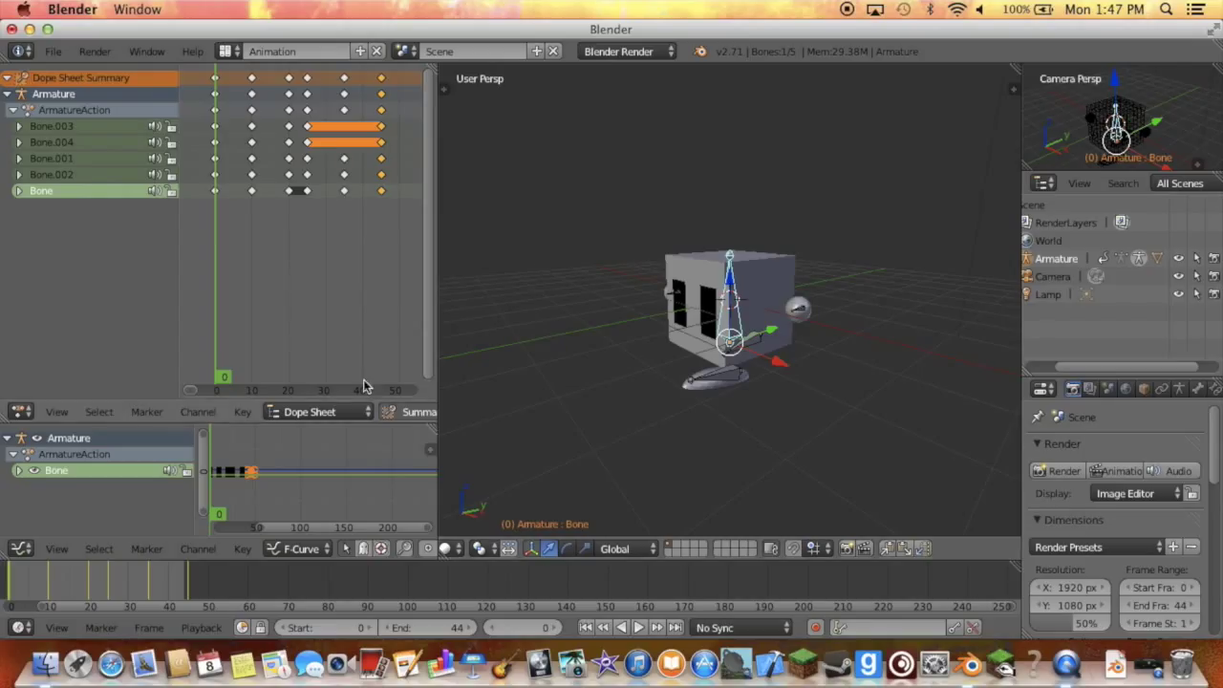
Play and stop the five-bone walk cycle, scrub to an earlier pose, then return to frame 0.
{"action": "left_click", "coordinate": [642, 627]}
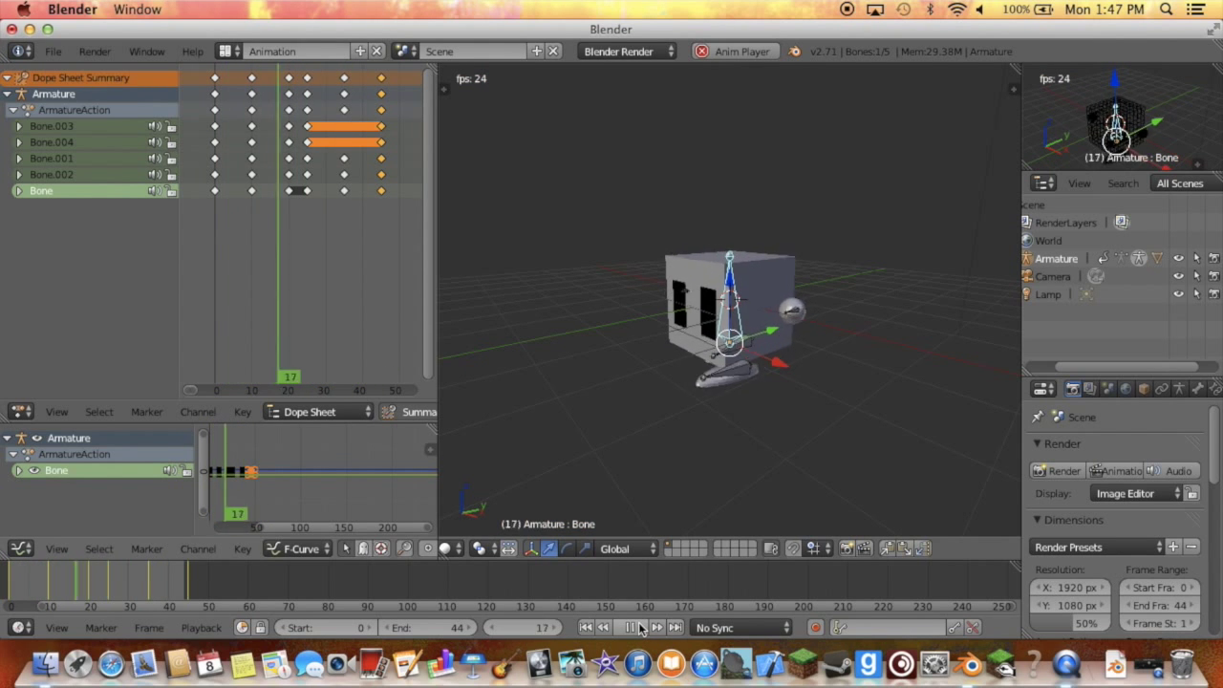
{"action": "left_click", "coordinate": [639, 626]}
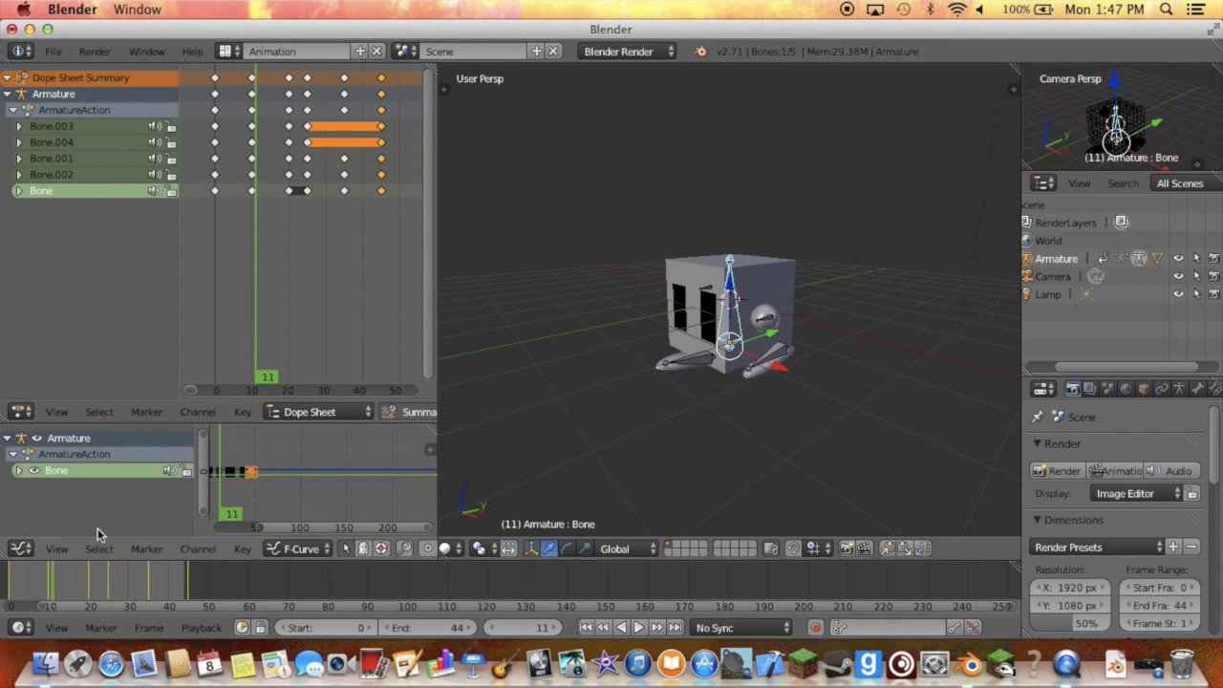
{"action": "mouse_move", "coordinate": [70, 592]}
{"action": "left_mouse_down"}
{"action": "mouse_move", "coordinate": [38, 589]}
{"action": "mouse_move", "coordinate": [186, 590]}
{"action": "mouse_move", "coordinate": [125, 600]}
{"action": "left_mouse_up"}
{"action": "key", "text": "shift+Left"}
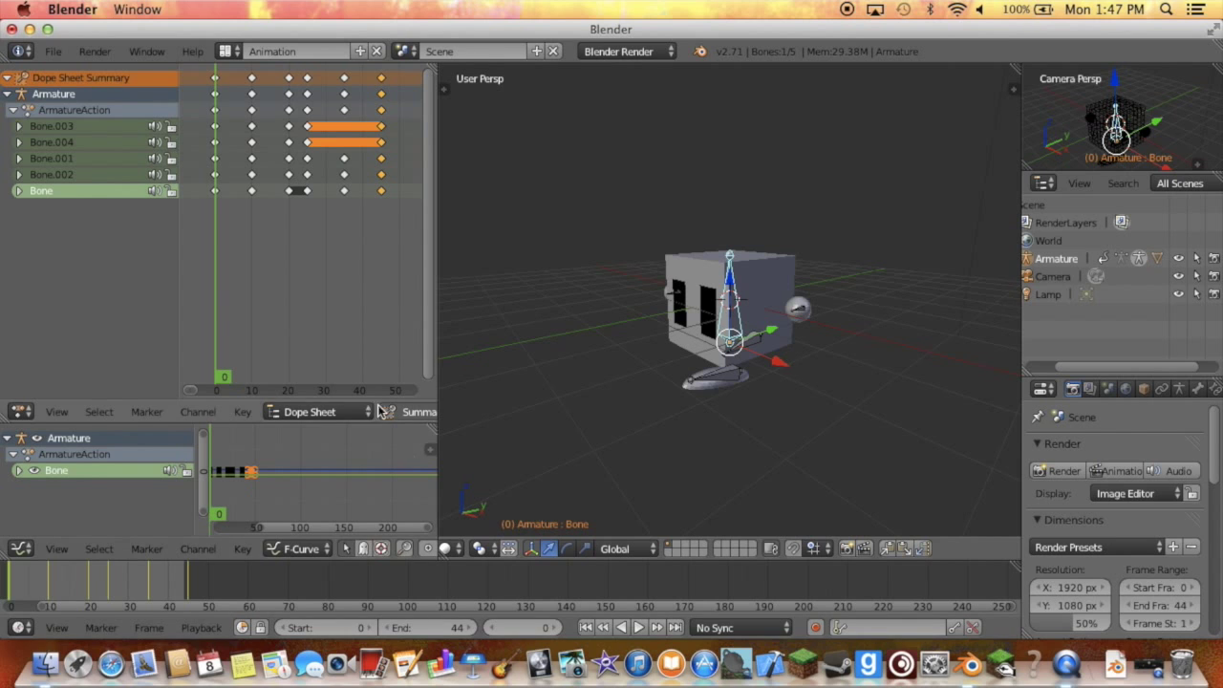
Switch the keyframe editor to Action Editor mode and browse the available actions.
{"action": "left_click", "coordinate": [366, 411]}
{"action": "left_click", "coordinate": [362, 378]}
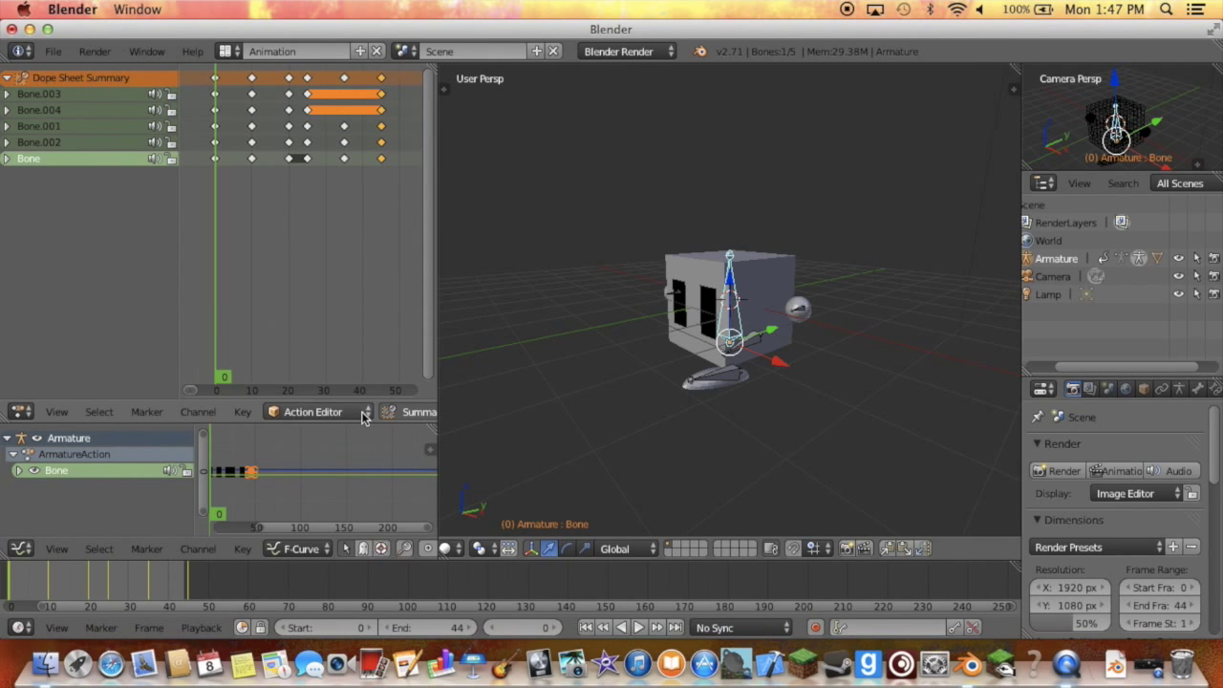
{"action": "scroll", "coordinate": [362, 411], "scroll_direction": "down", "scroll_amount": 3}
{"action": "scroll", "coordinate": [363, 412], "scroll_direction": "down", "scroll_amount": 3}
{"action": "scroll", "coordinate": [362, 412], "scroll_direction": "down", "scroll_amount": 4}
{"action": "scroll", "coordinate": [362, 412], "scroll_direction": "down", "scroll_amount": 1}
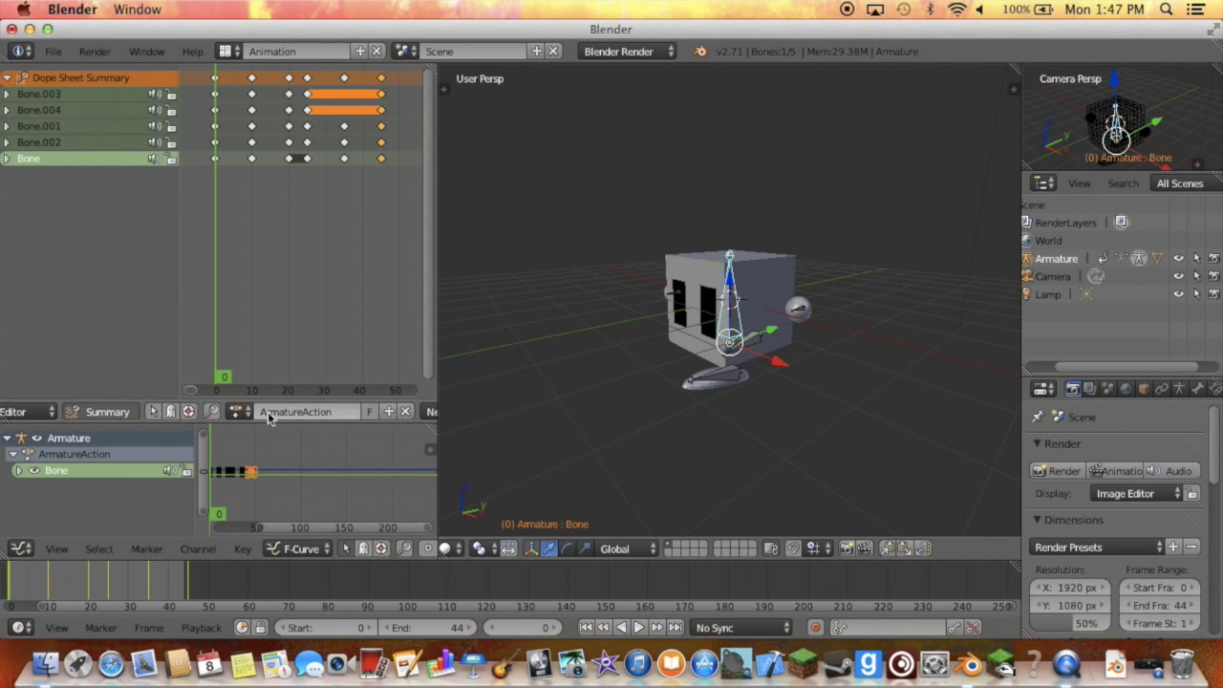
{"action": "left_click", "coordinate": [239, 412]}
{"action": "left_click", "coordinate": [239, 412]}
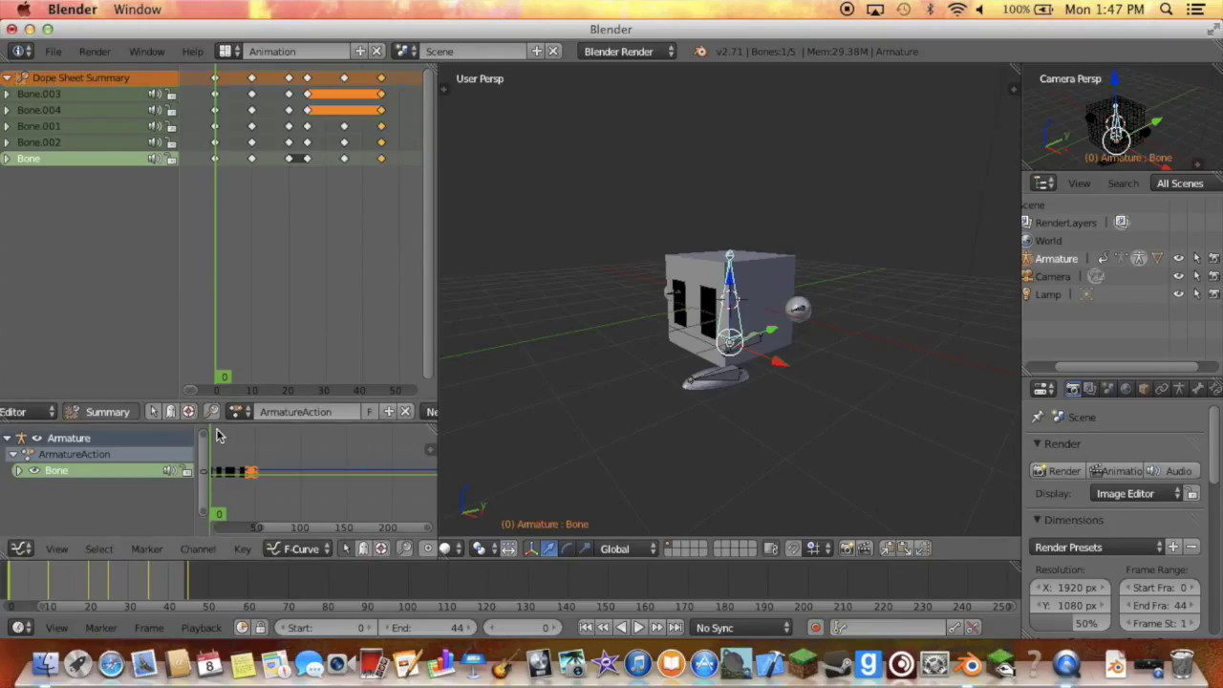
{"action": "scroll", "coordinate": [287, 477], "scroll_direction": "left", "scroll_amount": 1, "text": "ctrl"}
{"action": "scroll", "coordinate": [197, 408], "scroll_direction": "up", "scroll_amount": 3}
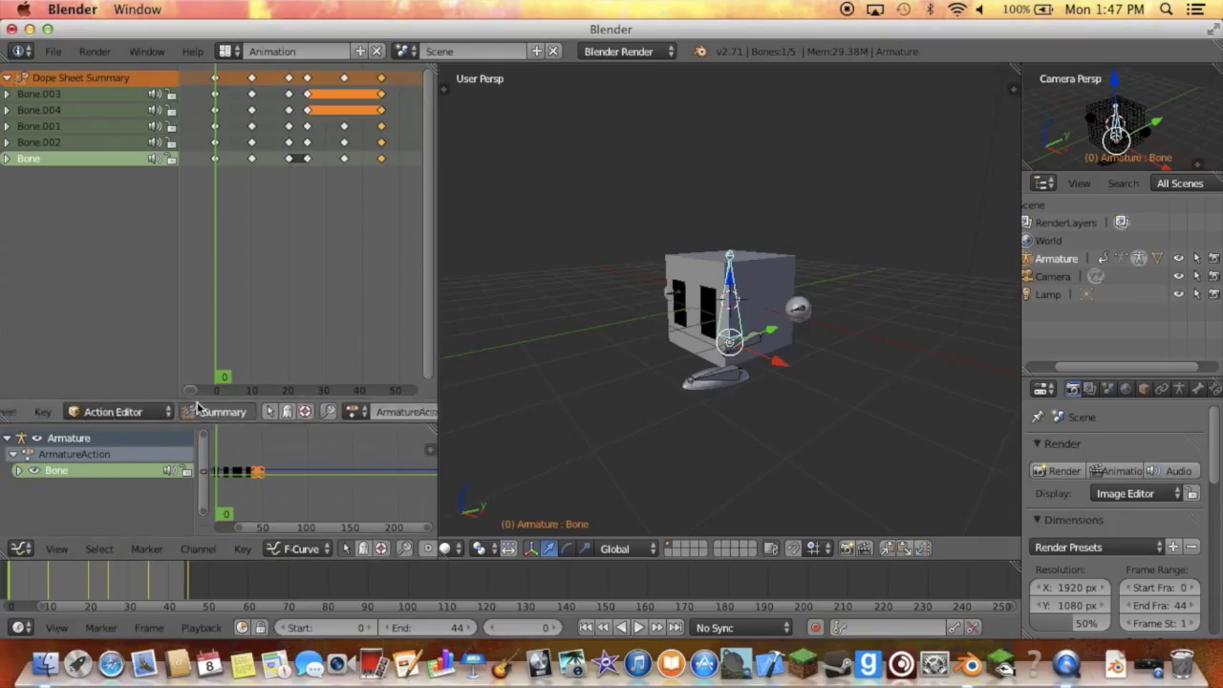
{"action": "scroll", "coordinate": [197, 408], "scroll_direction": "up", "scroll_amount": 2}
Set the editor back to Dope Sheet mode and scrub to frame 19.
{"action": "left_click", "coordinate": [230, 412]}
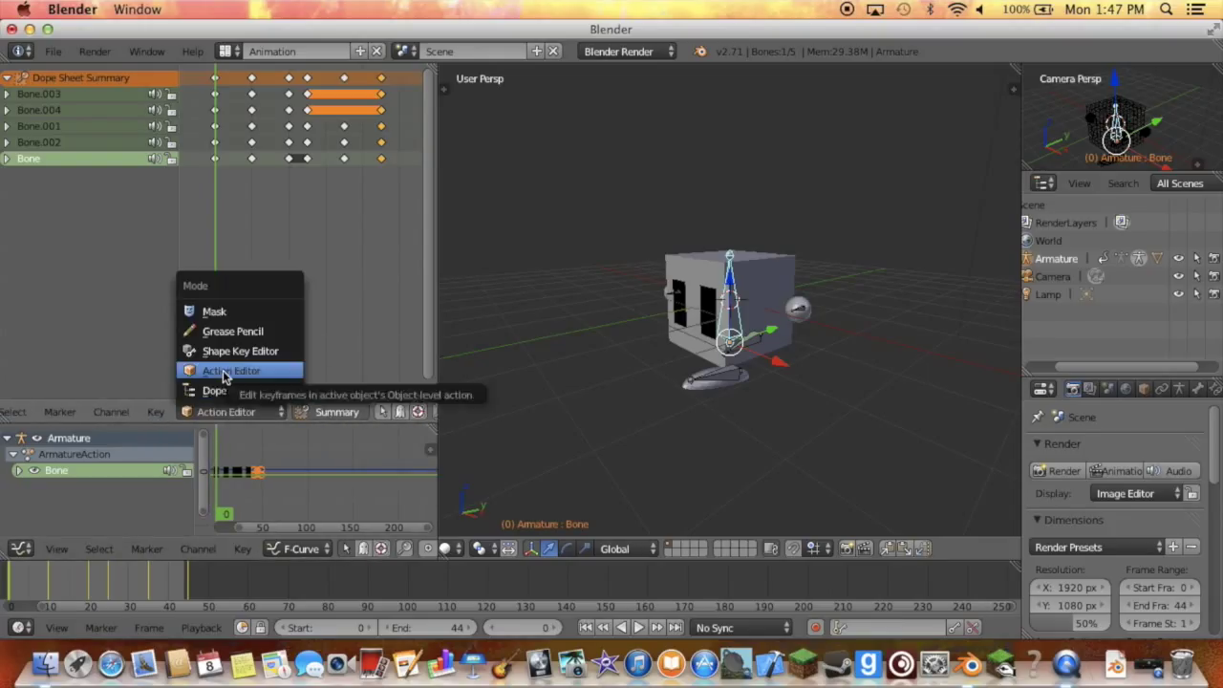
{"action": "left_click", "coordinate": [226, 390]}
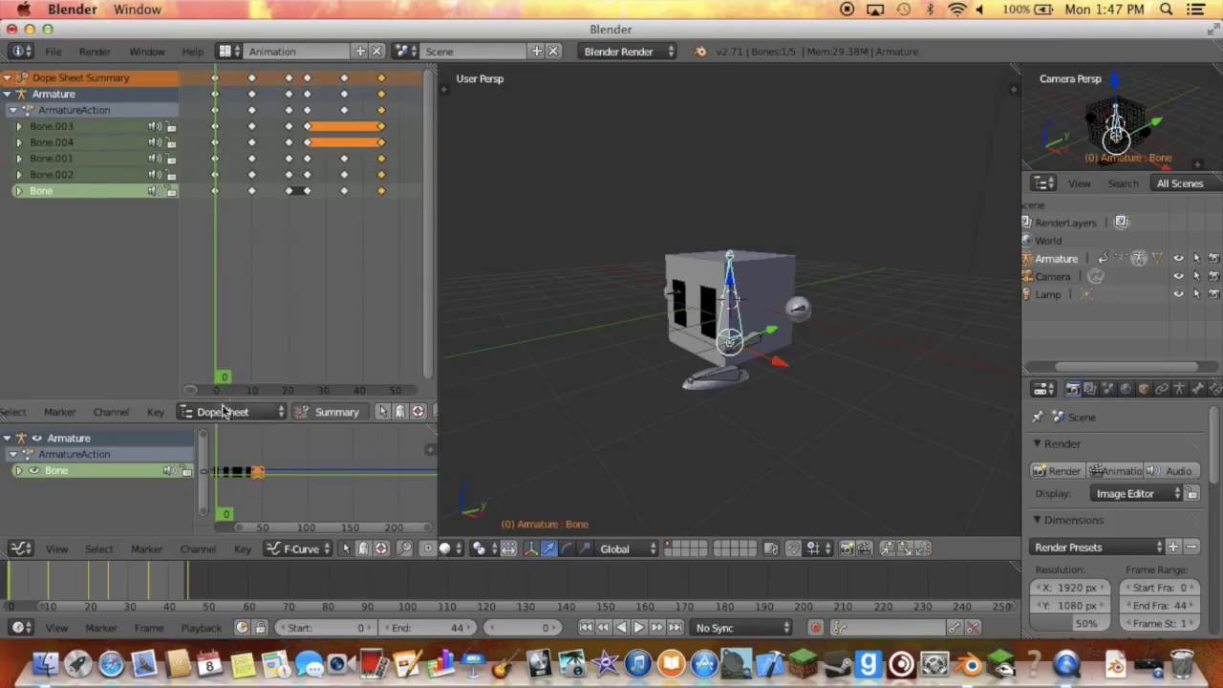
{"action": "scroll", "coordinate": [222, 418], "scroll_direction": "down", "scroll_amount": 2}
{"action": "scroll", "coordinate": [222, 418], "scroll_direction": "down", "scroll_amount": 2}
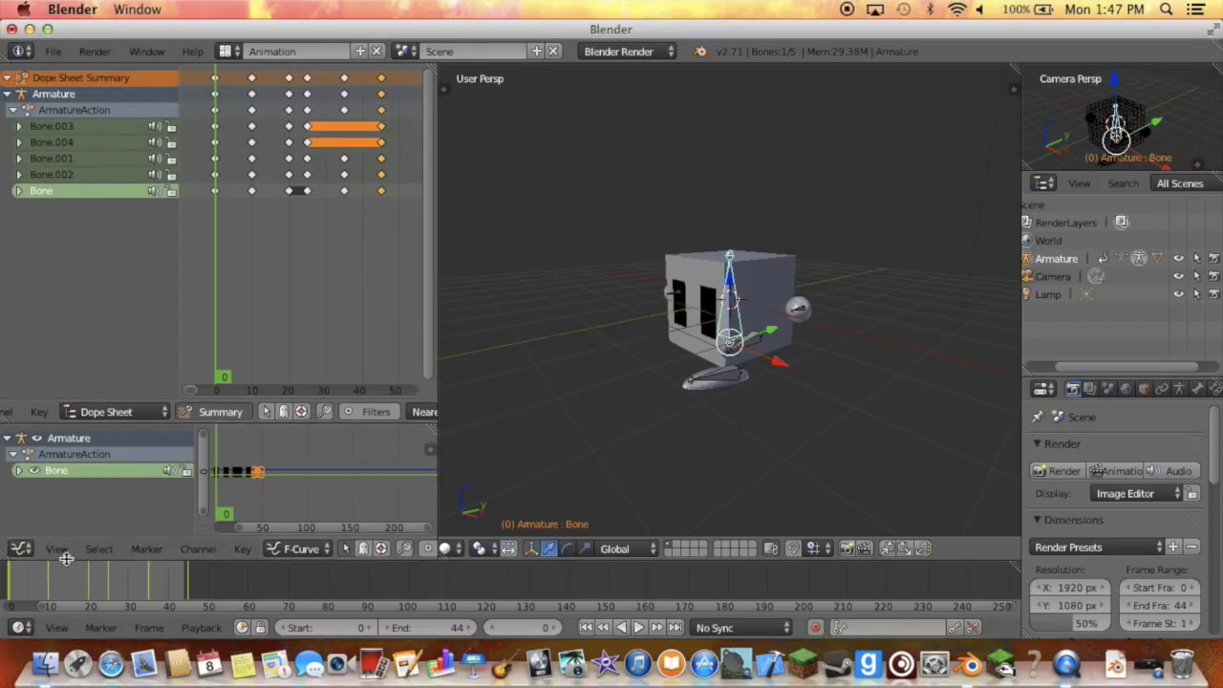
{"action": "left_click_drag", "start_coordinate": [11, 579], "coordinate": [86, 584]}
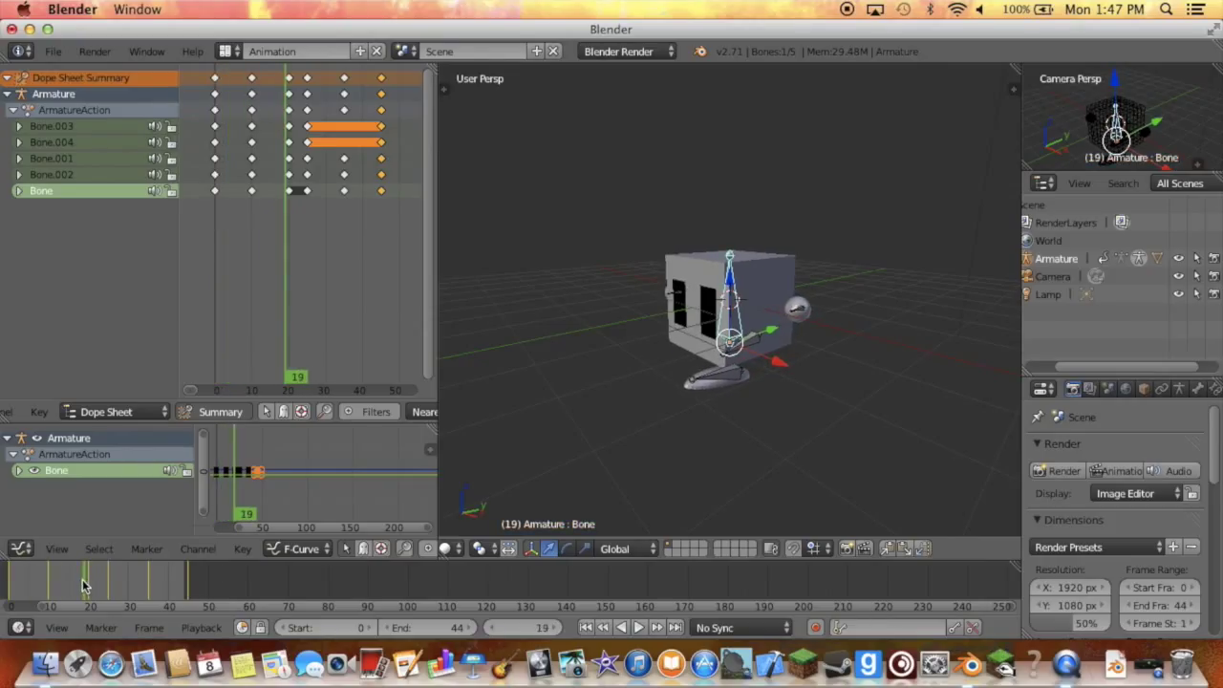
Set the timeline End frame to 19 and play the loop from the start.
{"action": "left_click", "coordinate": [406, 628]}
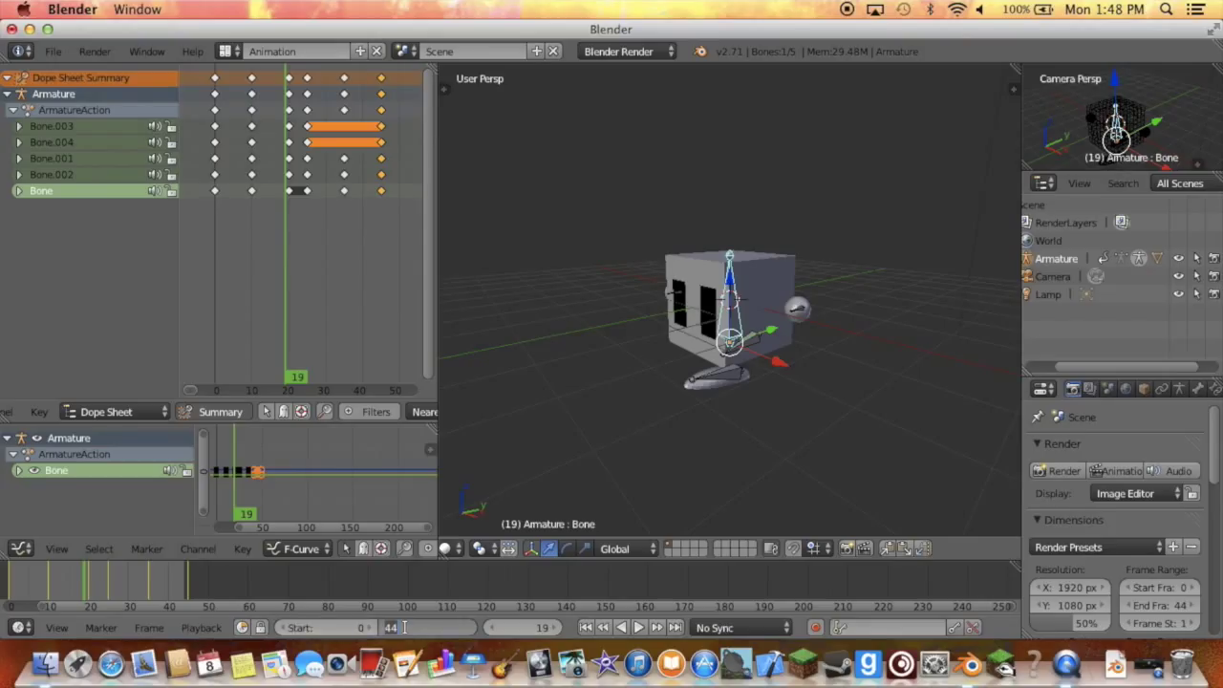
{"action": "type", "text": "19"}
{"action": "key", "text": "Return"}
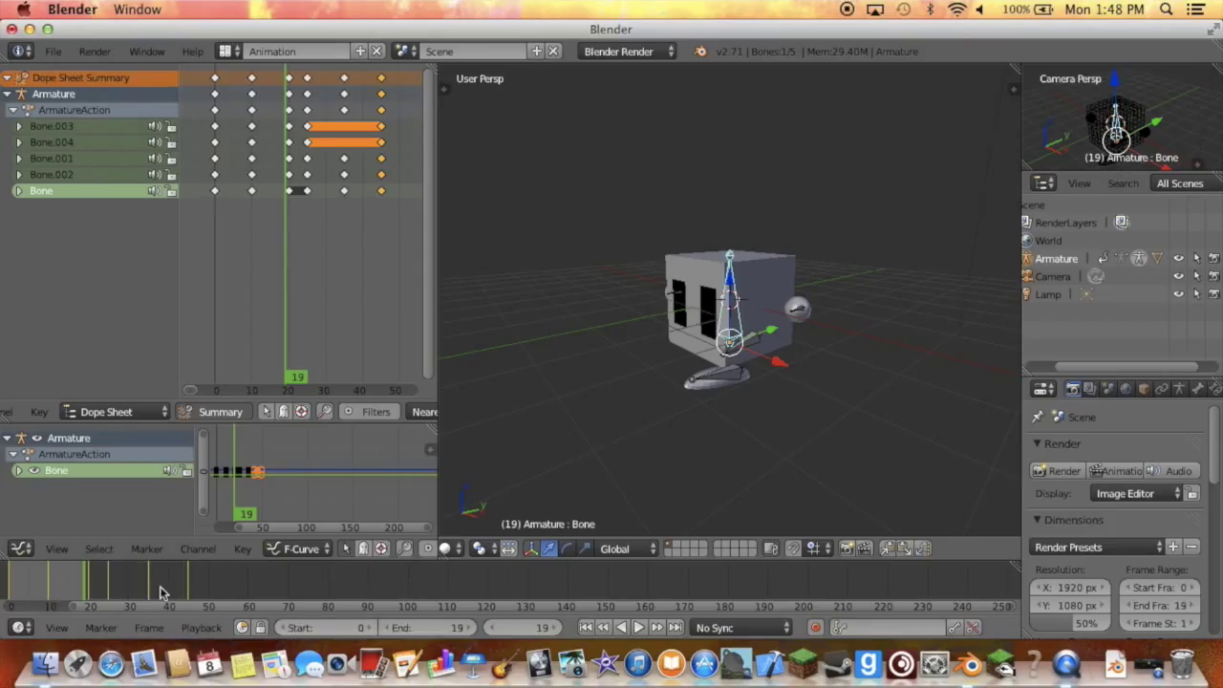
{"action": "mouse_move", "coordinate": [35, 585]}
{"action": "left_mouse_down"}
{"action": "mouse_move", "coordinate": [11, 586]}
{"action": "mouse_move", "coordinate": [91, 581]}
{"action": "mouse_move", "coordinate": [6, 593]}
{"action": "left_mouse_up"}
{"action": "left_click", "coordinate": [638, 627]}
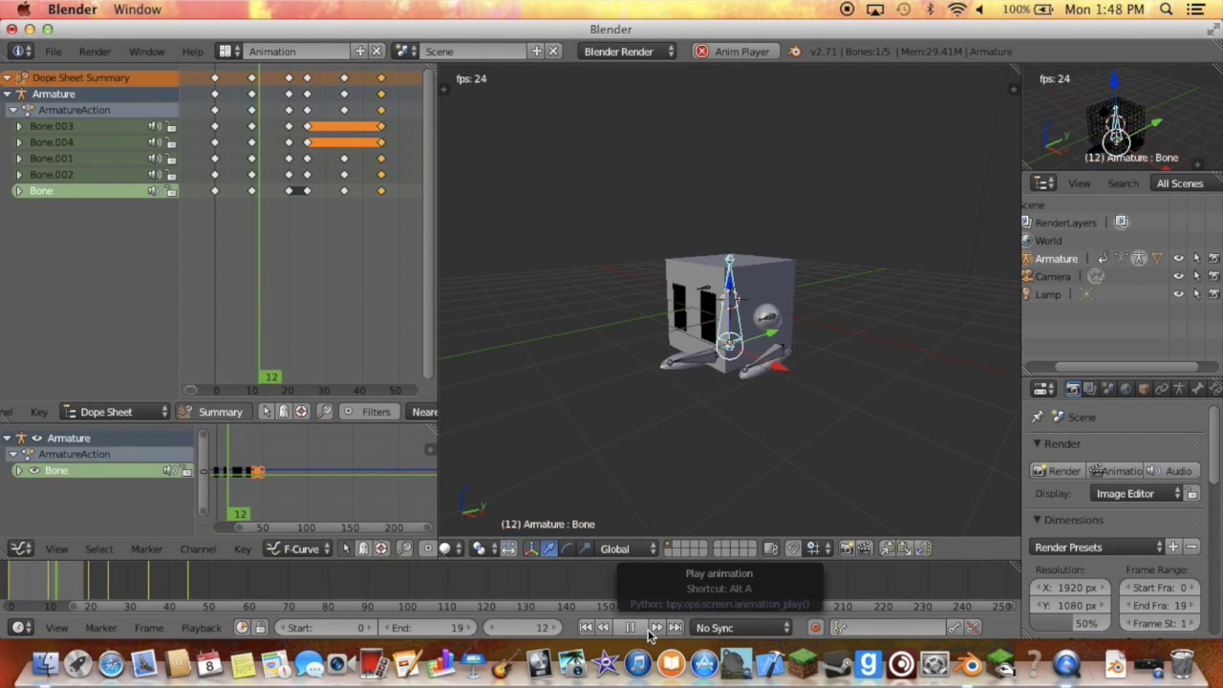
{"action": "left_click", "coordinate": [631, 630]}
{"action": "left_click", "coordinate": [586, 628]}
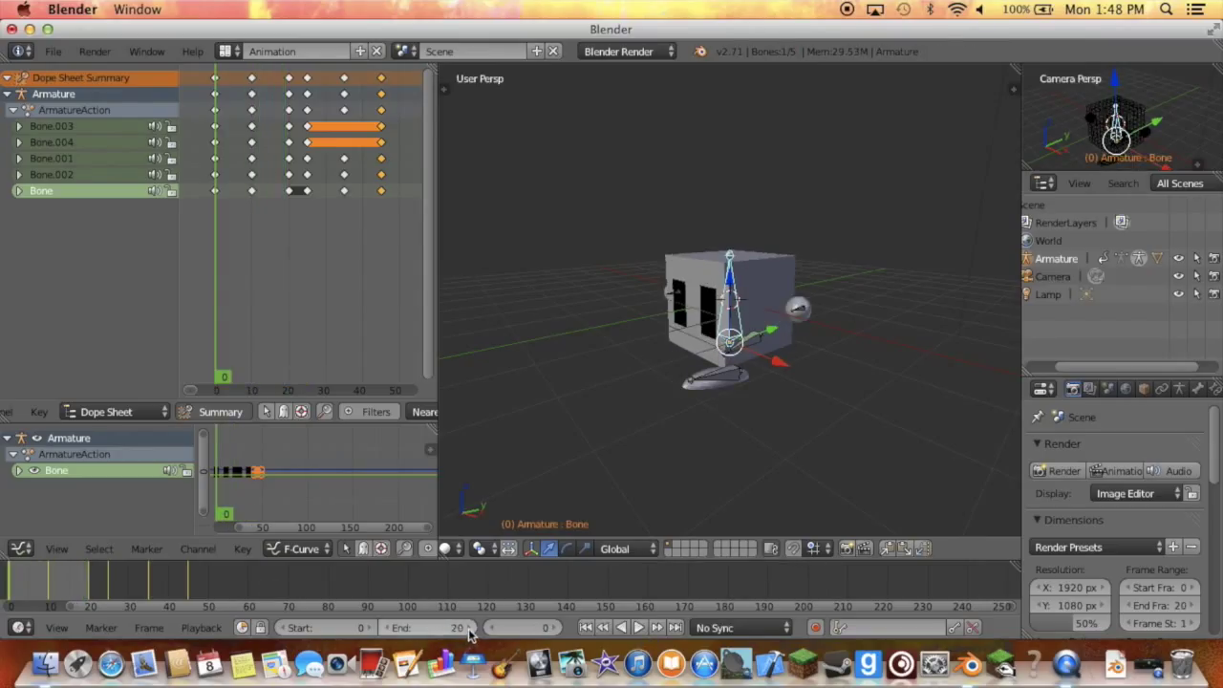
Test playback with End frame 20, then set End back to 19.
{"action": "left_click", "coordinate": [467, 630]}
{"action": "left_click", "coordinate": [638, 628]}
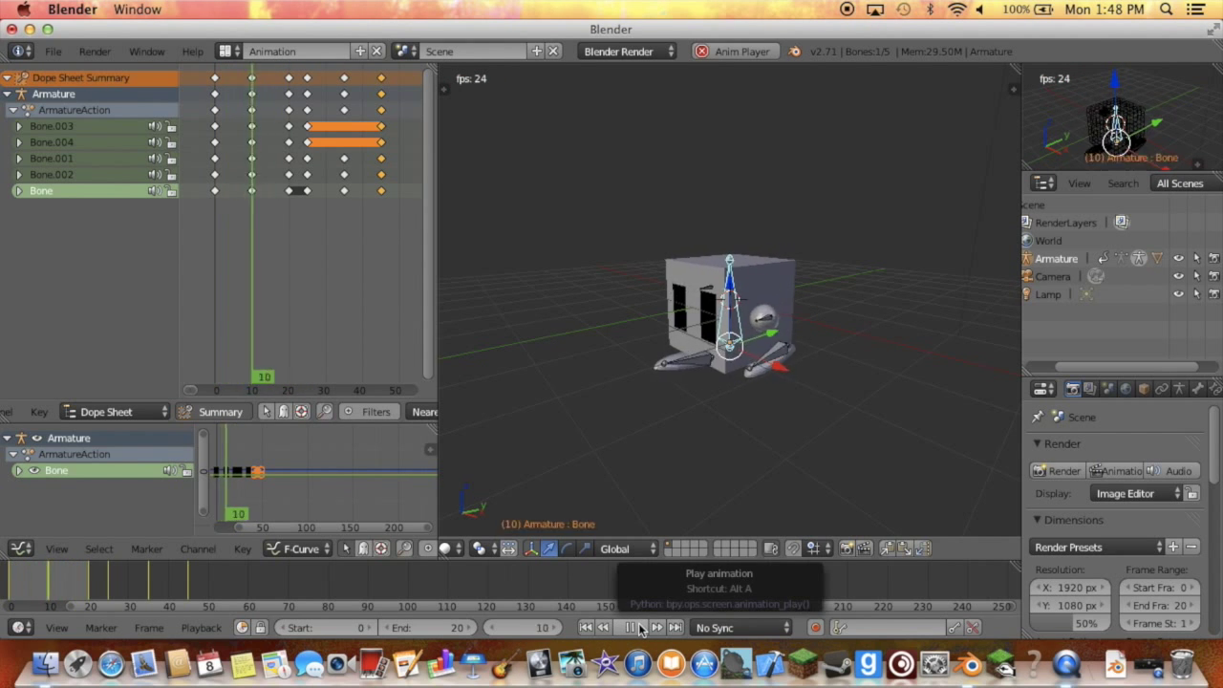
{"action": "left_click", "coordinate": [632, 628]}
{"action": "left_click", "coordinate": [585, 627]}
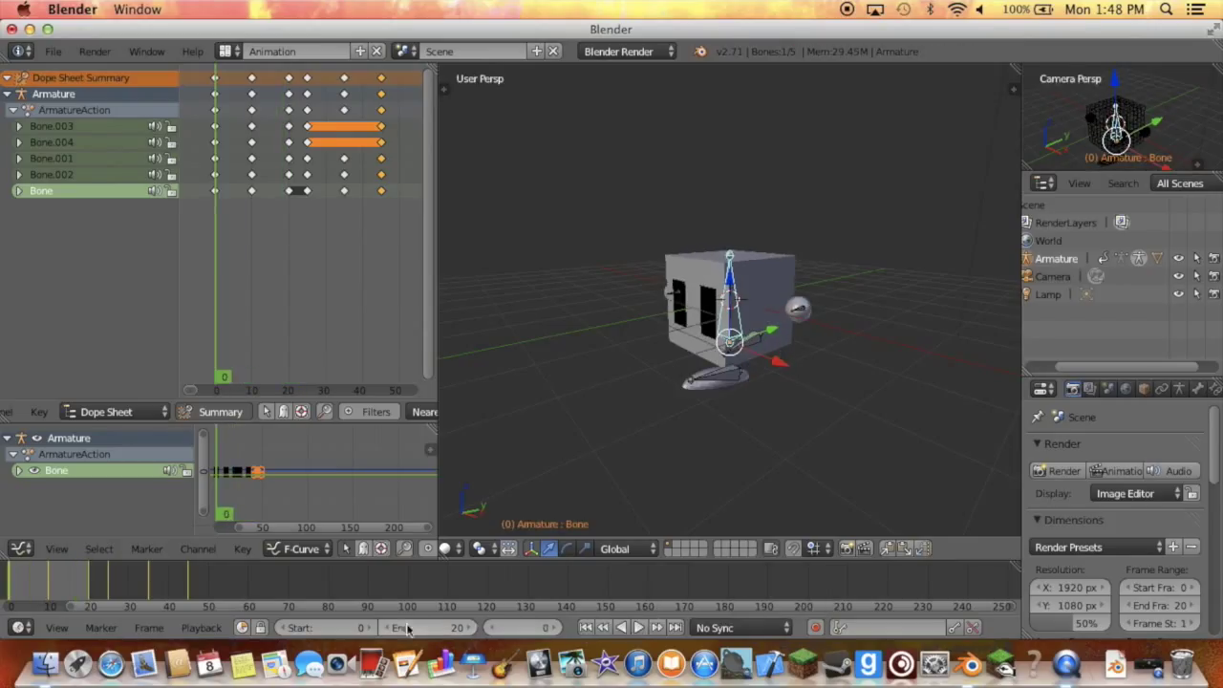
{"action": "left_click", "coordinate": [390, 627]}
{"action": "left_click", "coordinate": [348, 628]}
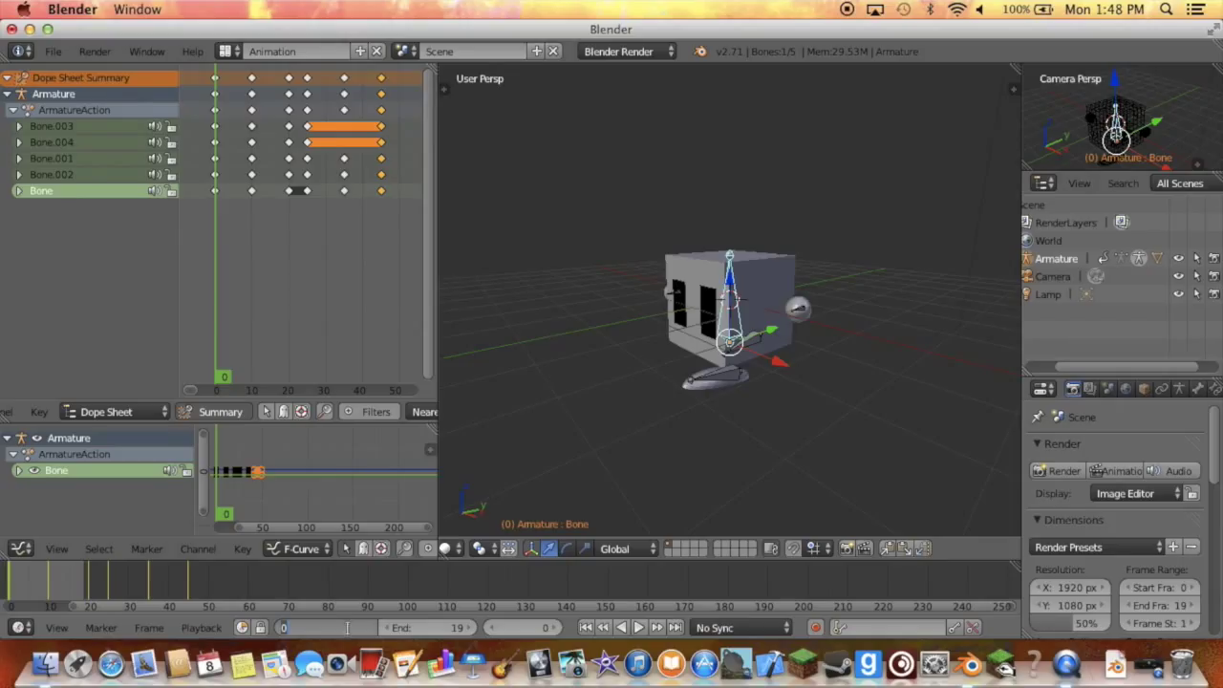
{"action": "type", "text": "2"}
Set the frame range to start at 25 and end at 44, then scrub near frame 23.
{"action": "key", "text": "Return"}
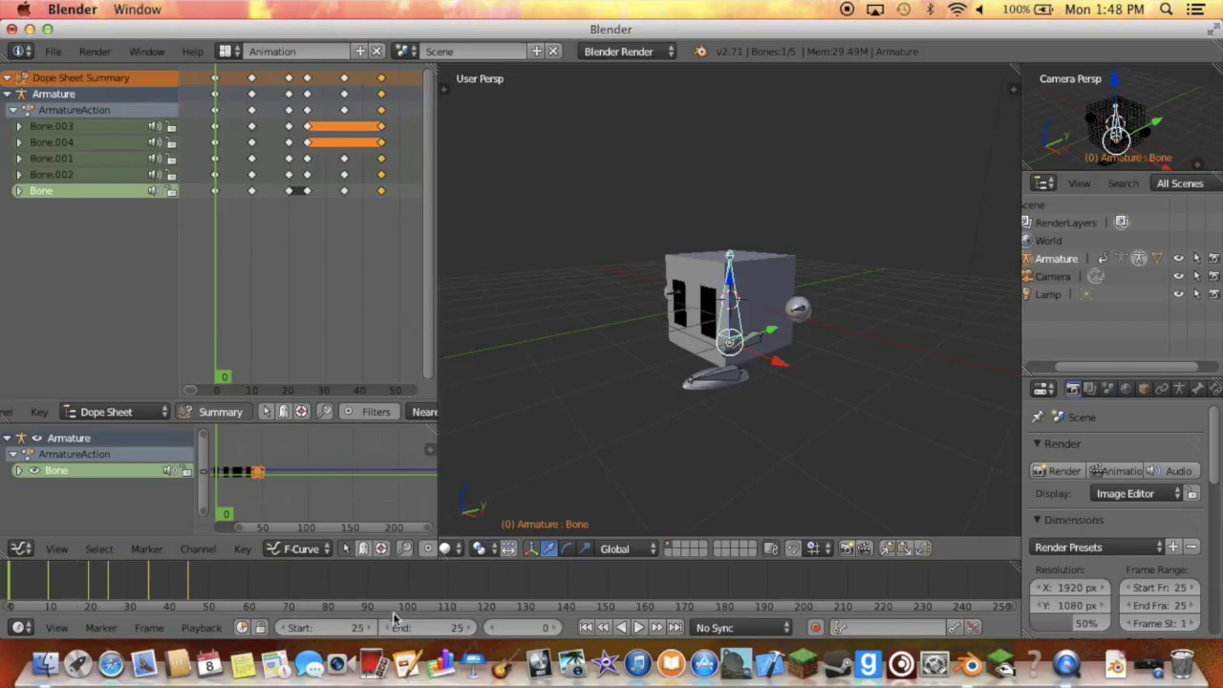
{"action": "left_click", "coordinate": [403, 627]}
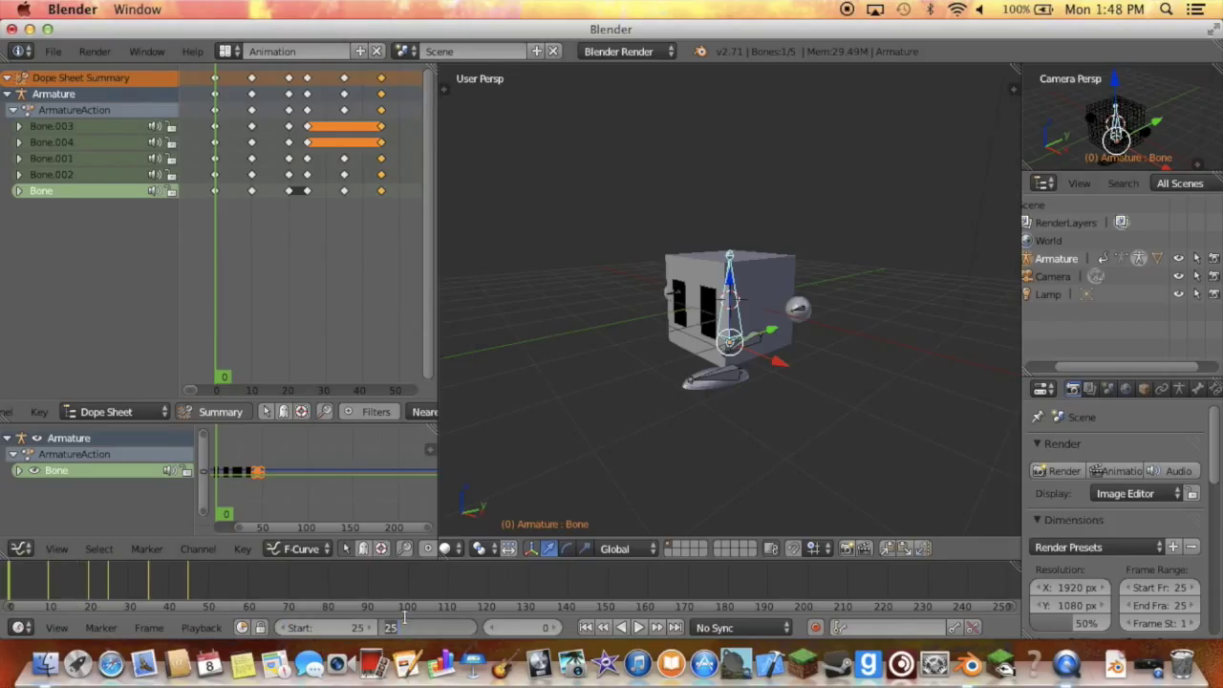
{"action": "key", "text": "Return"}
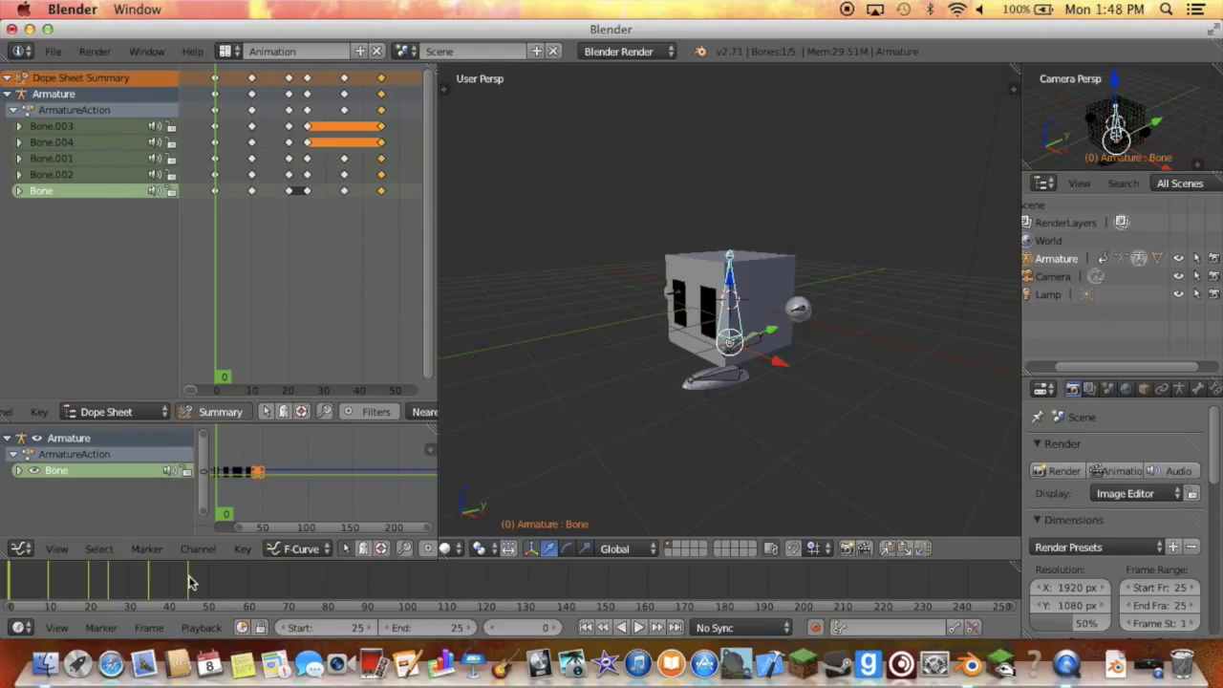
{"action": "left_click", "coordinate": [187, 582]}
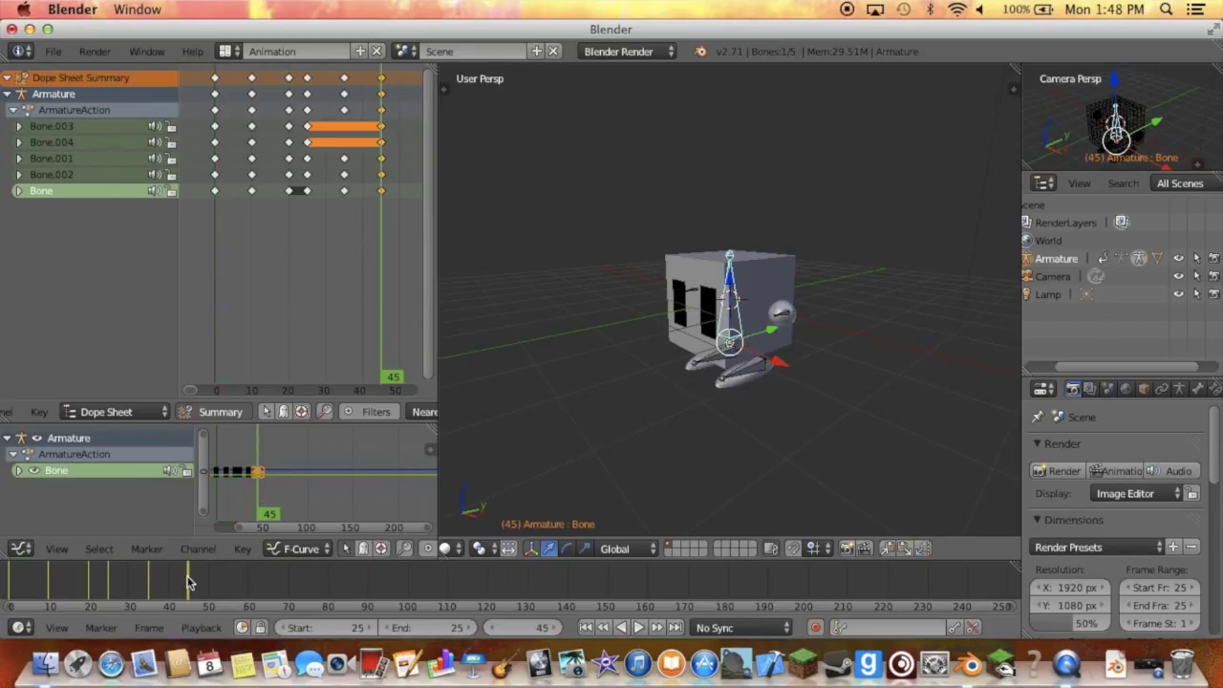
{"action": "left_click", "coordinate": [420, 625]}
{"action": "type", "text": "44"}
{"action": "key", "text": "Return"}
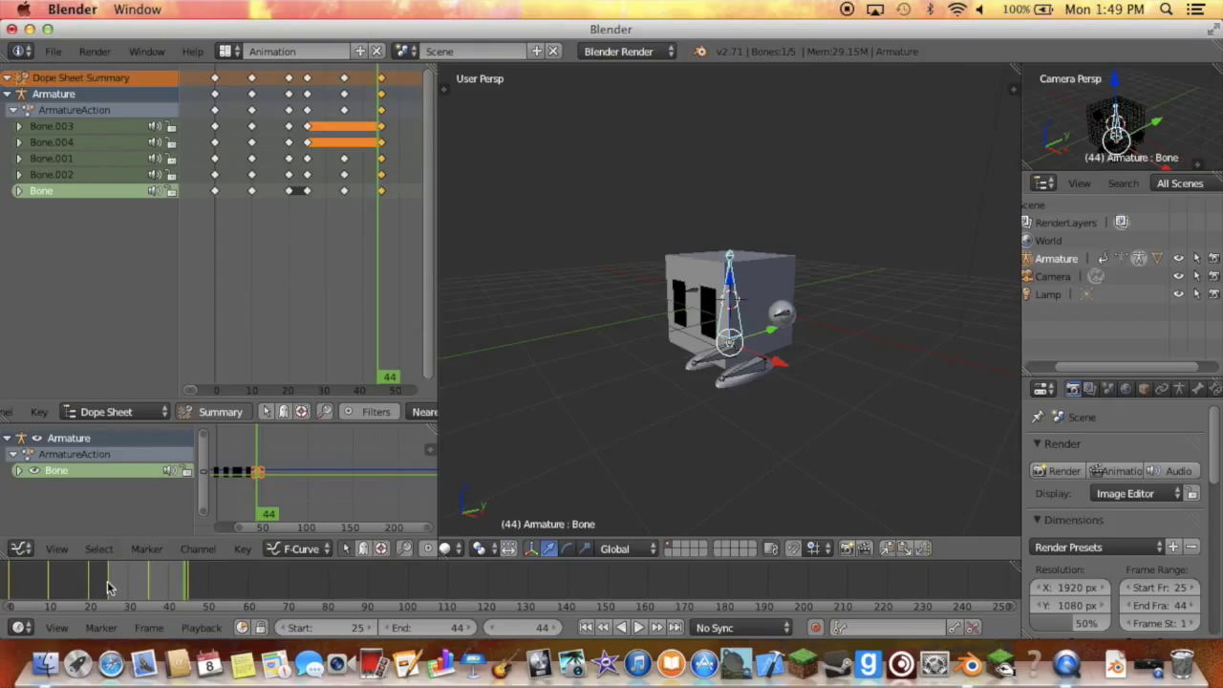
{"action": "left_click_drag", "start_coordinate": [107, 588], "coordinate": [92, 590]}
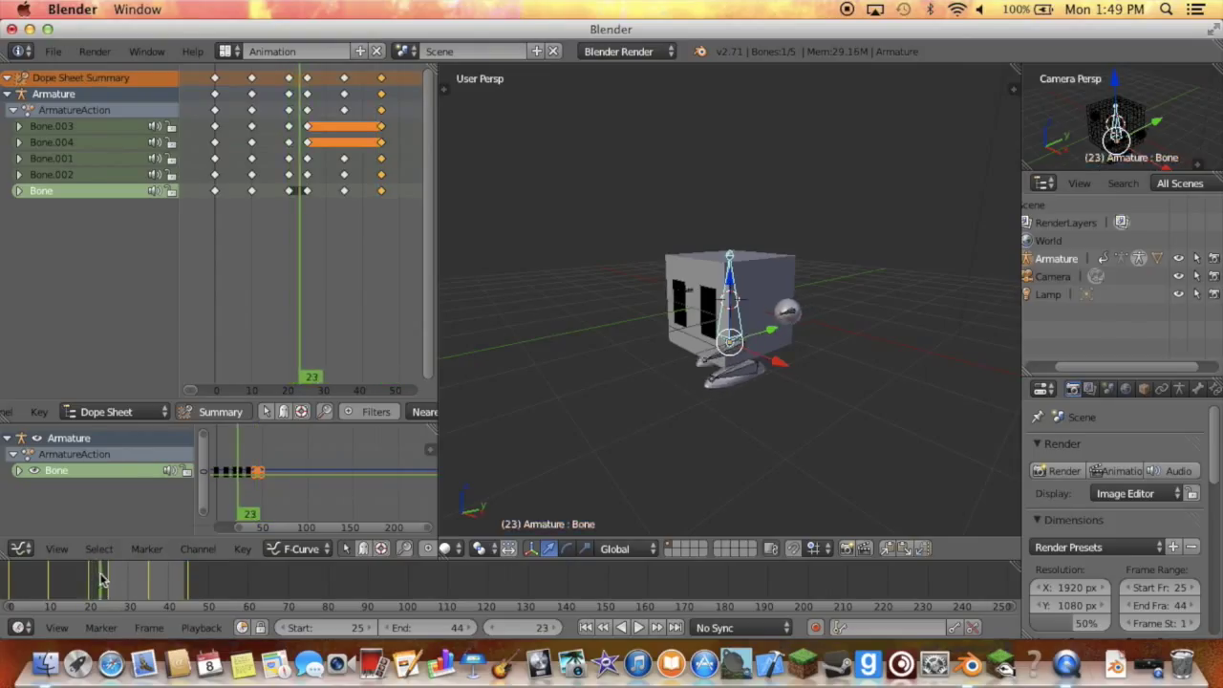
{"action": "left_click_drag", "start_coordinate": [91, 583], "coordinate": [108, 575]}
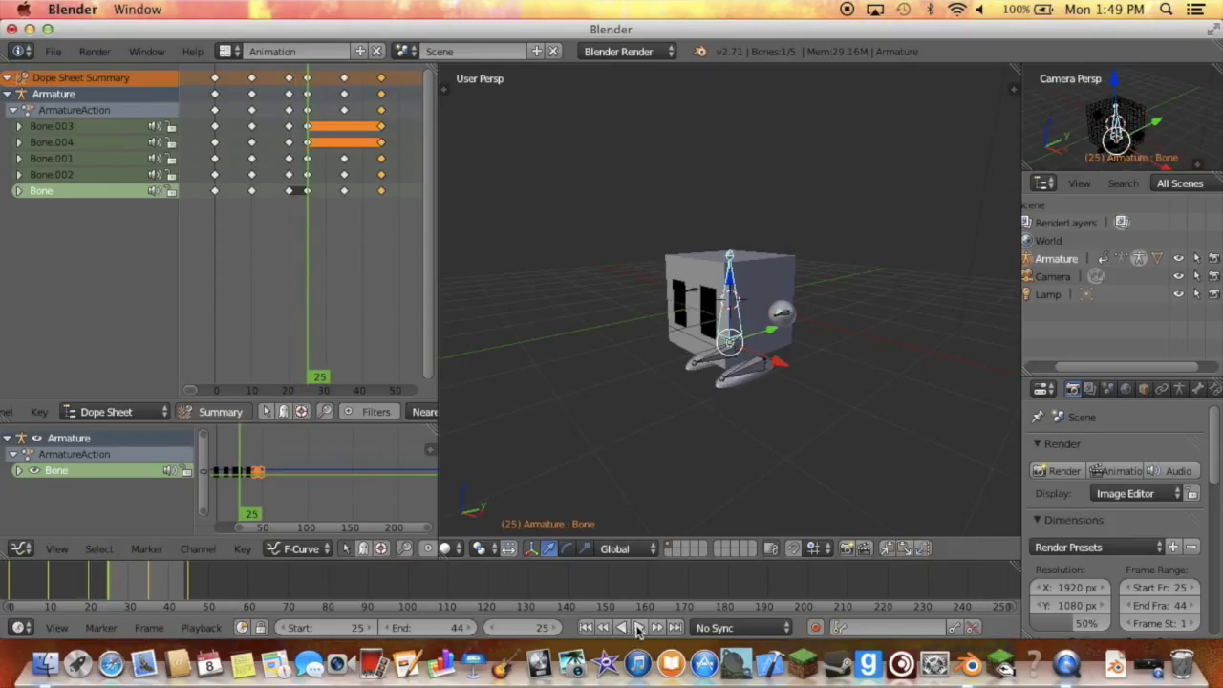
Play frames 25–44 in front view to check the walk, then stop playback.
{"action": "left_click", "coordinate": [639, 627]}
{"action": "key", "text": "KP_1"}
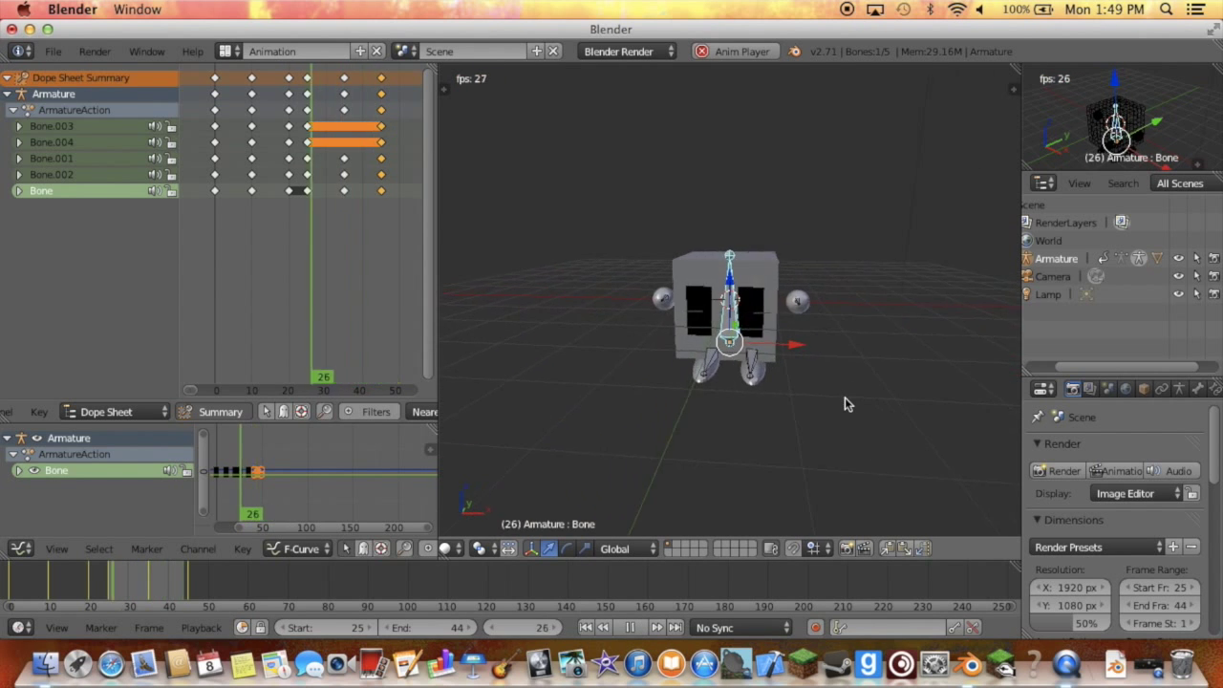
{"action": "scroll", "coordinate": [844, 396], "scroll_direction": "left", "scroll_amount": 5}
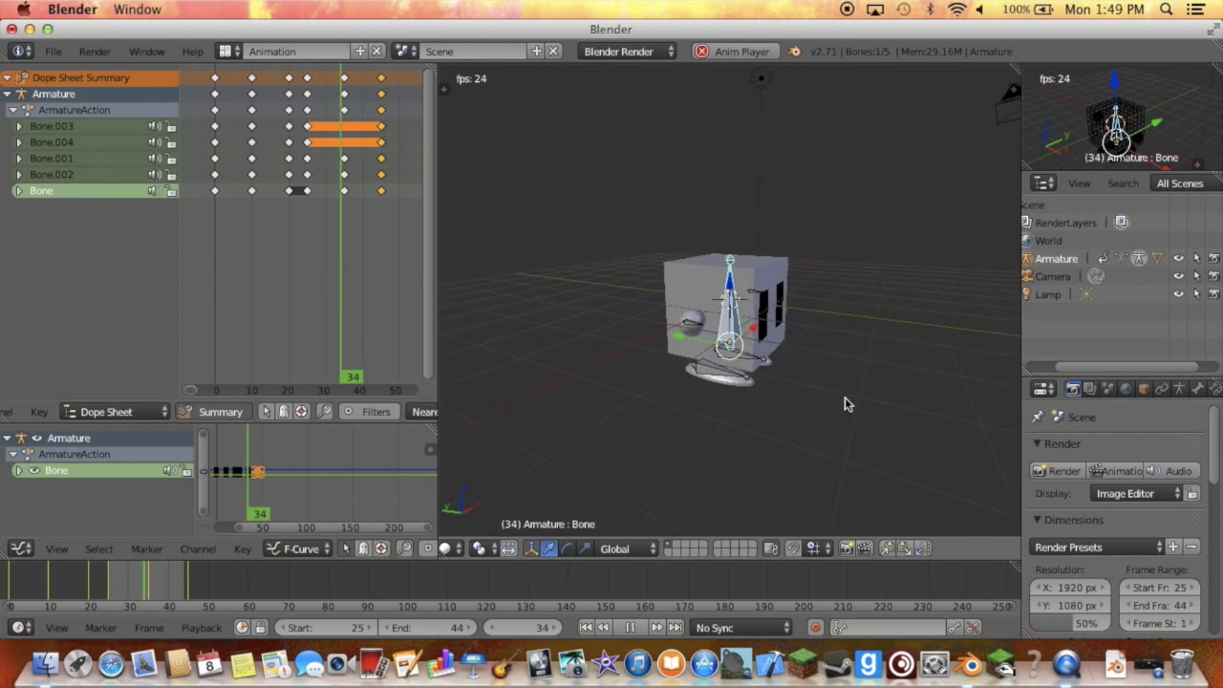
{"action": "scroll", "coordinate": [844, 404], "scroll_direction": "left", "scroll_amount": 2}
{"action": "scroll", "coordinate": [844, 404], "scroll_direction": "left", "scroll_amount": 2}
{"action": "scroll", "coordinate": [845, 404], "scroll_direction": "left", "scroll_amount": 2}
{"action": "scroll", "coordinate": [845, 404], "scroll_direction": "left", "scroll_amount": 2}
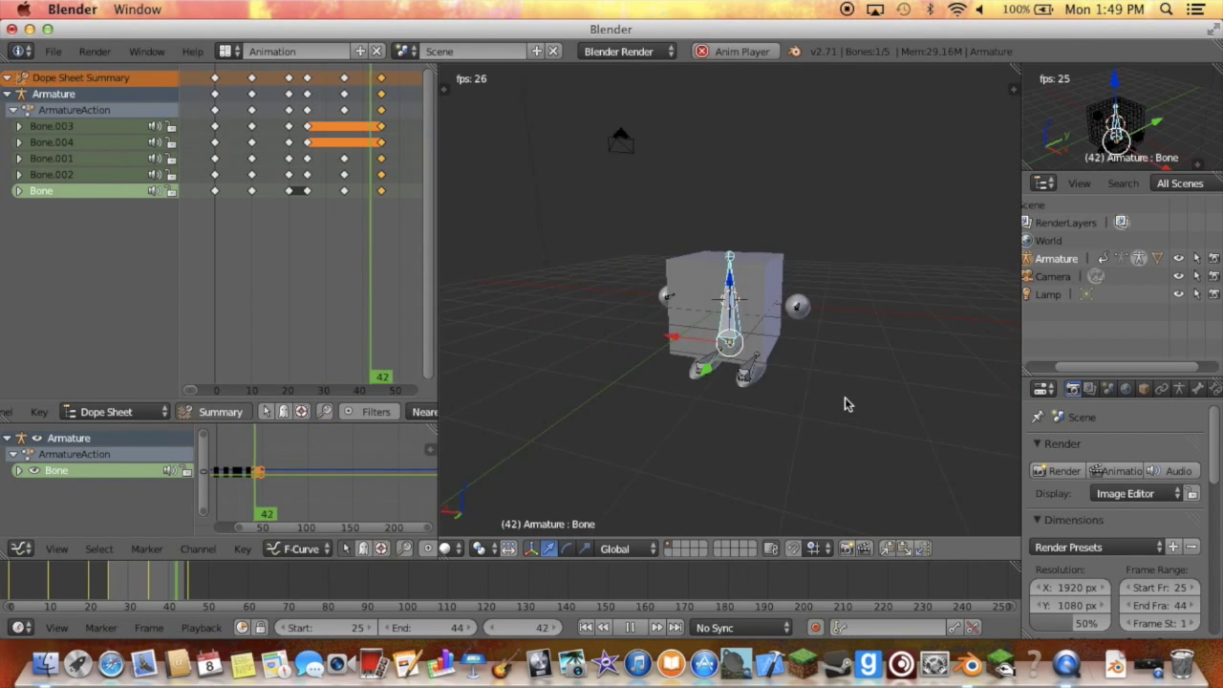
{"action": "scroll", "coordinate": [845, 404], "scroll_direction": "left", "scroll_amount": 3}
{"action": "left_click", "coordinate": [637, 629]}
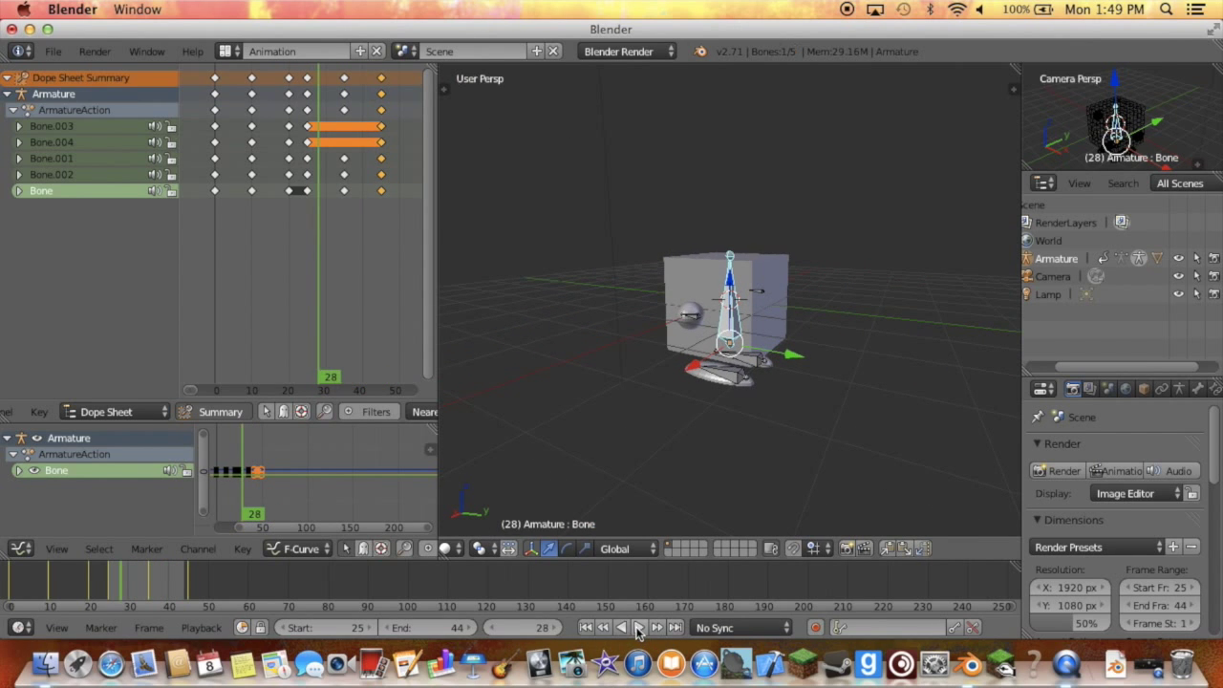
{"action": "scroll", "coordinate": [647, 568], "scroll_direction": "right", "scroll_amount": 3}
{"action": "scroll", "coordinate": [647, 570], "scroll_direction": "right", "scroll_amount": 3}
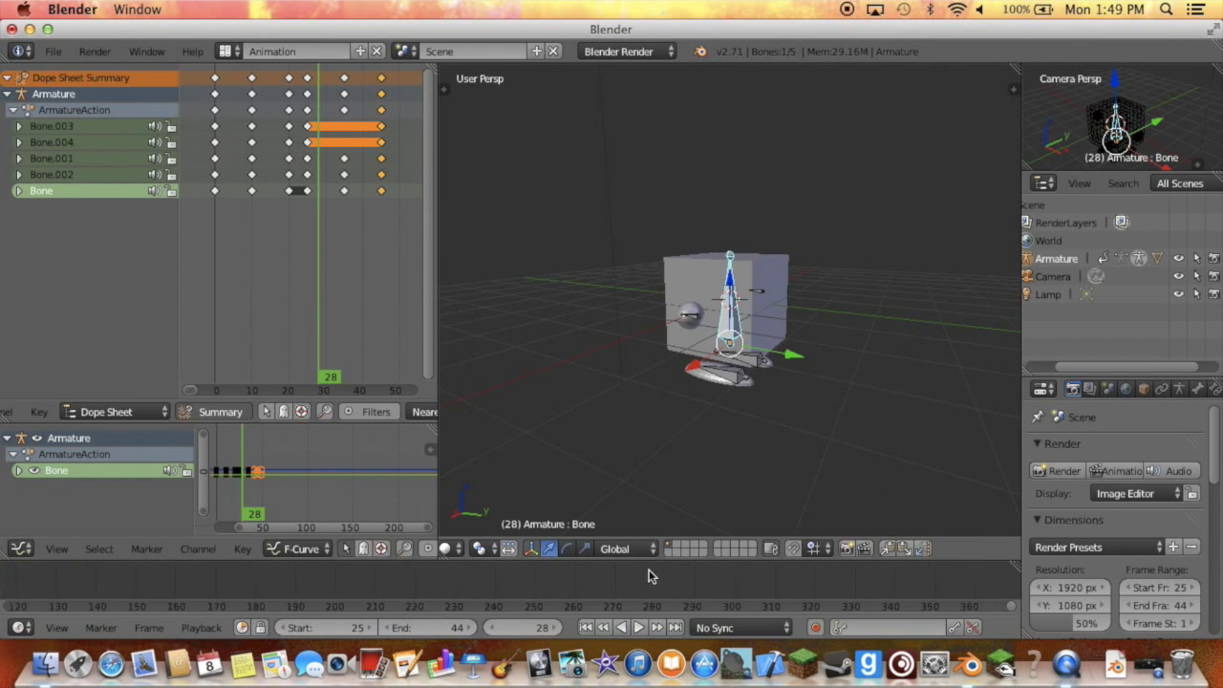
{"action": "scroll", "coordinate": [648, 573], "scroll_direction": "right", "scroll_amount": 2}
{"action": "scroll", "coordinate": [649, 575], "scroll_direction": "right", "scroll_amount": 2}
{"action": "scroll", "coordinate": [648, 575], "scroll_direction": "right", "scroll_amount": 5}
{"action": "scroll", "coordinate": [648, 575], "scroll_direction": "right", "scroll_amount": 5}
{"action": "scroll", "coordinate": [648, 575], "scroll_direction": "right", "scroll_amount": 5}
{"action": "scroll", "coordinate": [648, 576], "scroll_direction": "right", "scroll_amount": 5}
{"action": "scroll", "coordinate": [647, 575], "scroll_direction": "right", "scroll_amount": 5}
{"action": "scroll", "coordinate": [648, 576], "scroll_direction": "right", "scroll_amount": 4}
{"action": "scroll", "coordinate": [648, 575], "scroll_direction": "right", "scroll_amount": 4}
{"action": "scroll", "coordinate": [648, 575], "scroll_direction": "right", "scroll_amount": 4}
{"action": "scroll", "coordinate": [648, 575], "scroll_direction": "right", "scroll_amount": 1}
{"action": "scroll", "coordinate": [648, 575], "scroll_direction": "right", "scroll_amount": 1}
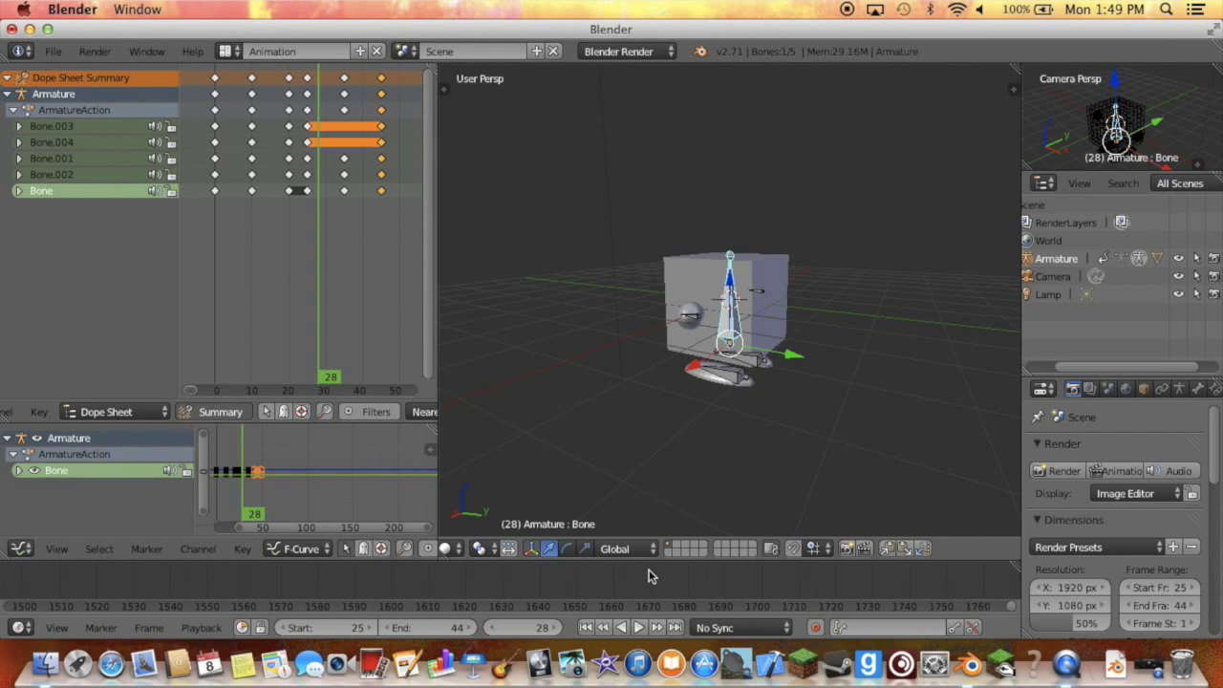
{"action": "scroll", "coordinate": [647, 576], "scroll_direction": "right", "scroll_amount": 1}
{"action": "scroll", "coordinate": [648, 575], "scroll_direction": "right", "scroll_amount": 1}
{"action": "scroll", "coordinate": [648, 575], "scroll_direction": "right", "scroll_amount": 1}
{"action": "scroll", "coordinate": [644, 578], "scroll_direction": "right", "scroll_amount": 1}
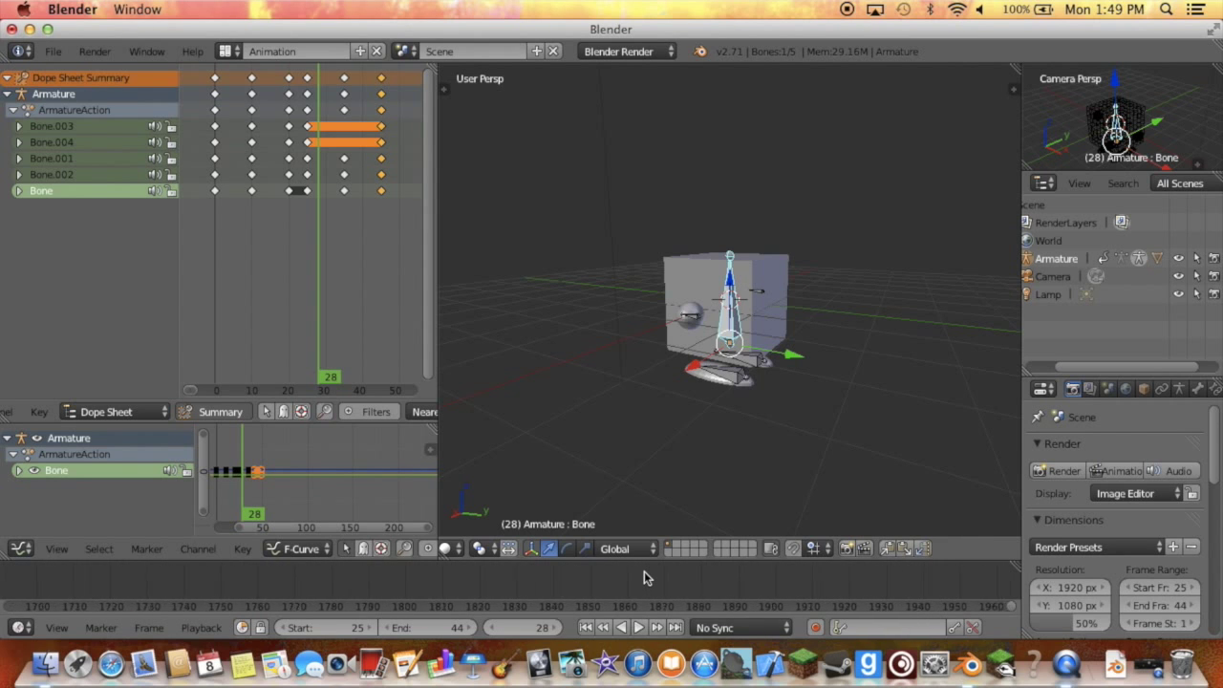
{"action": "scroll", "coordinate": [644, 577], "scroll_direction": "right", "scroll_amount": 1}
{"action": "scroll", "coordinate": [644, 577], "scroll_direction": "right", "scroll_amount": 1}
{"action": "scroll", "coordinate": [644, 578], "scroll_direction": "left", "scroll_amount": 5}
{"action": "scroll", "coordinate": [644, 577], "scroll_direction": "left", "scroll_amount": 5}
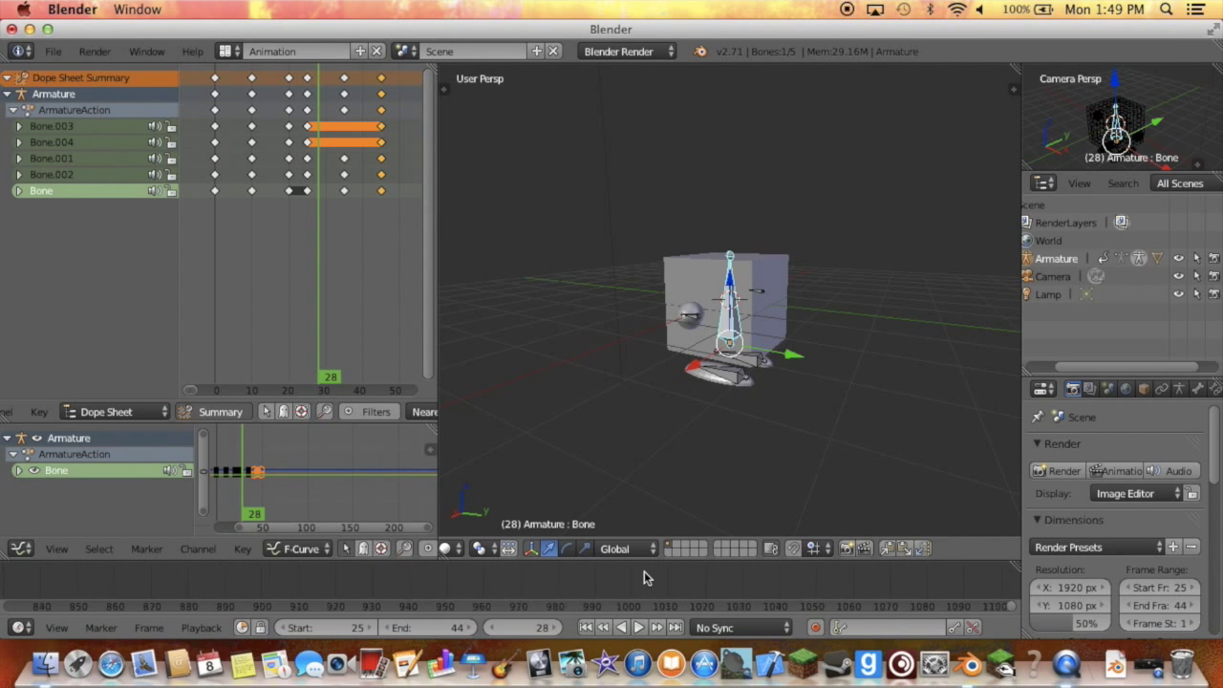
{"action": "scroll", "coordinate": [647, 579], "scroll_direction": "left", "scroll_amount": 5}
{"action": "scroll", "coordinate": [653, 581], "scroll_direction": "left", "scroll_amount": 5}
{"action": "scroll", "coordinate": [655, 582], "scroll_direction": "left", "scroll_amount": 3}
{"action": "scroll", "coordinate": [656, 582], "scroll_direction": "left", "scroll_amount": 3}
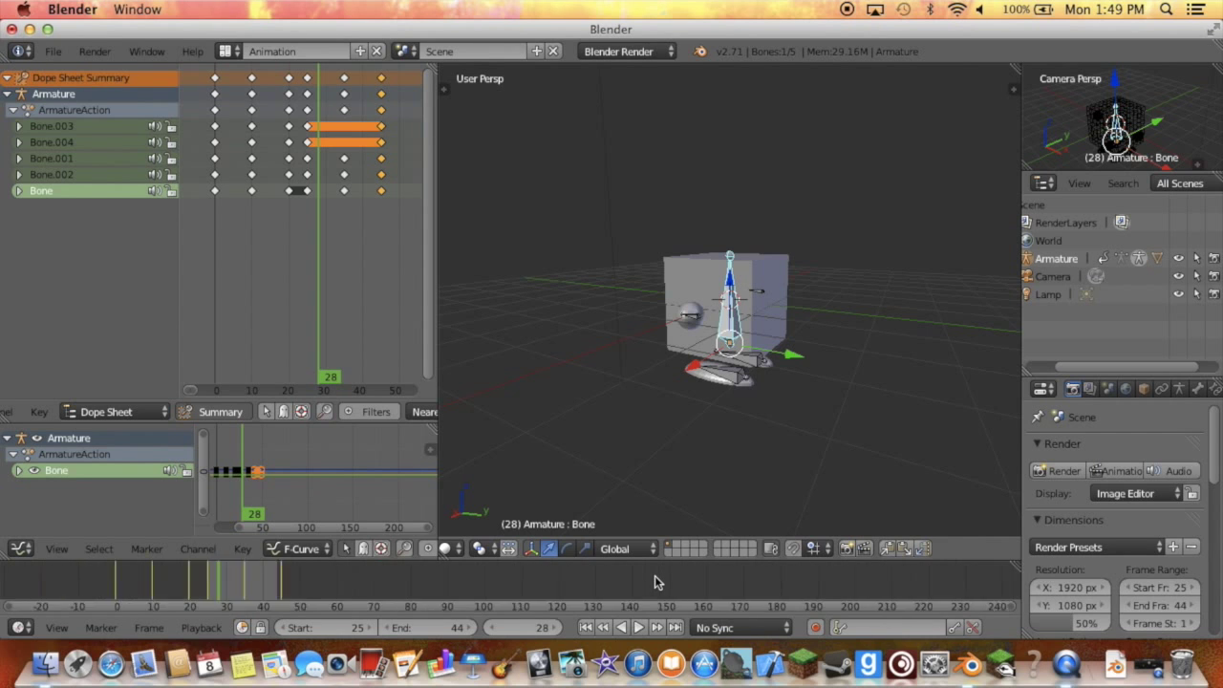
{"action": "scroll", "coordinate": [655, 582], "scroll_direction": "left", "scroll_amount": 3}
{"action": "scroll", "coordinate": [656, 581], "scroll_direction": "left", "scroll_amount": 3}
{"action": "scroll", "coordinate": [655, 582], "scroll_direction": "left", "scroll_amount": 1}
{"action": "scroll", "coordinate": [656, 582], "scroll_direction": "right", "scroll_amount": 3}
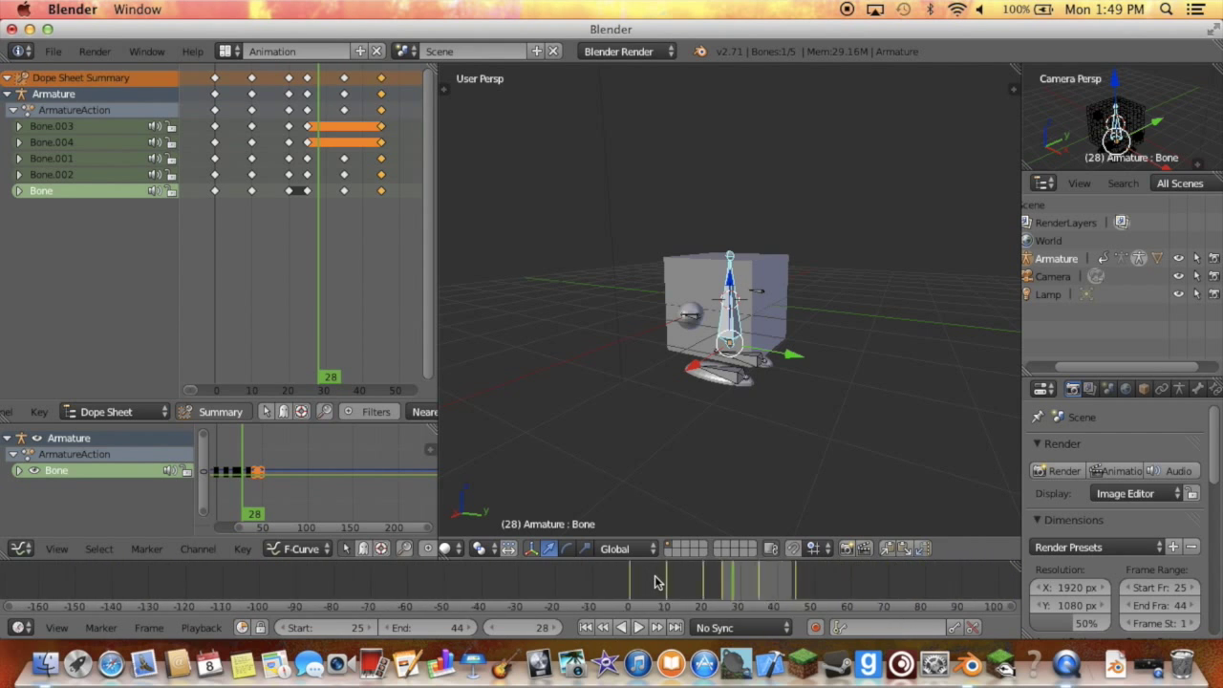
{"action": "scroll", "coordinate": [655, 582], "scroll_direction": "right", "scroll_amount": 3}
{"action": "scroll", "coordinate": [655, 582], "scroll_direction": "right", "scroll_amount": 1}
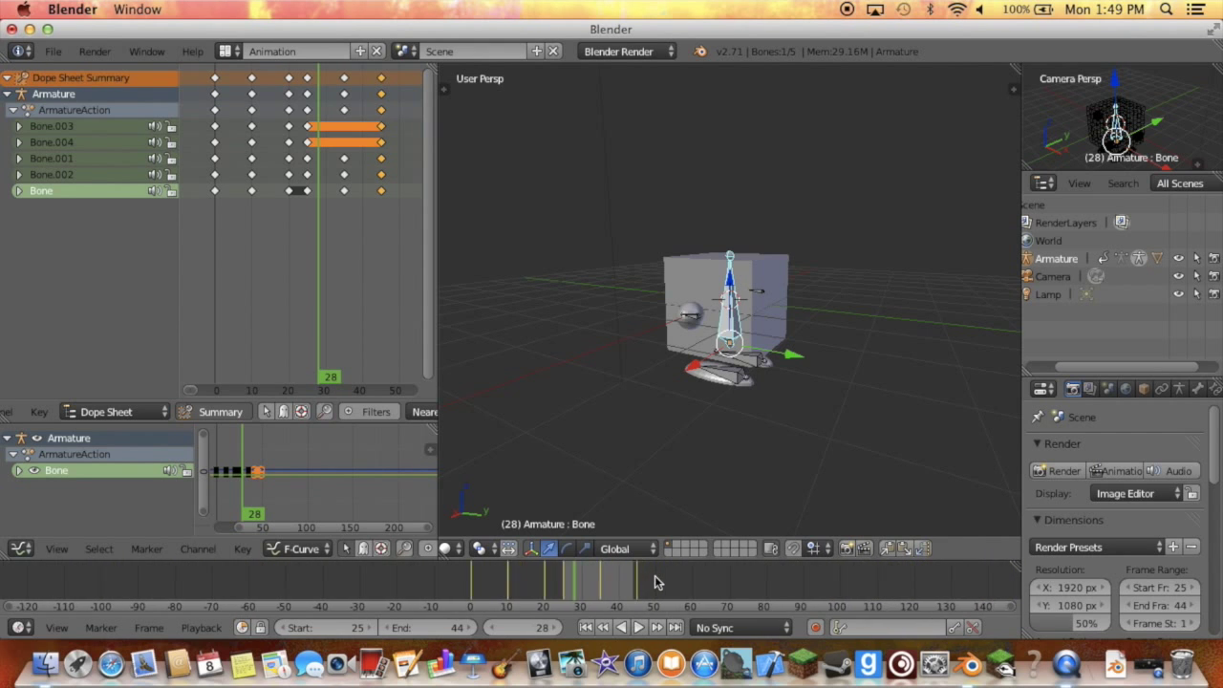
Change the animation's start frame to 0.
{"action": "left_click", "coordinate": [364, 627]}
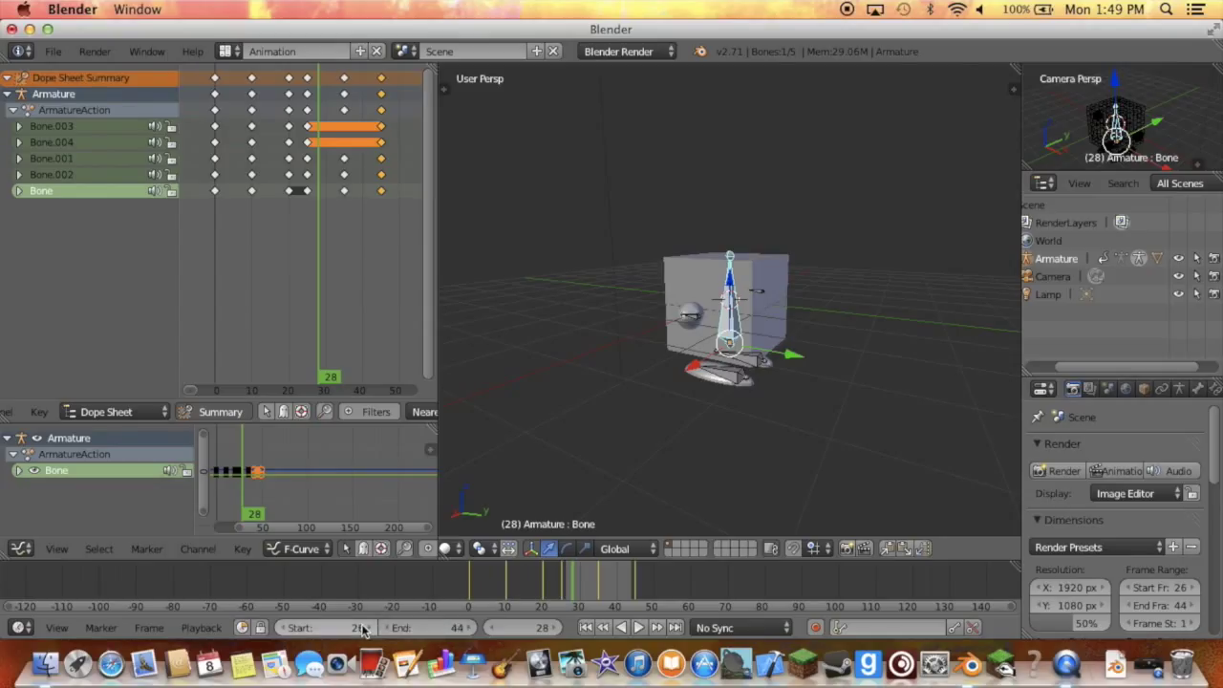
{"action": "left_click", "coordinate": [337, 627]}
{"action": "type", "text": "0"}
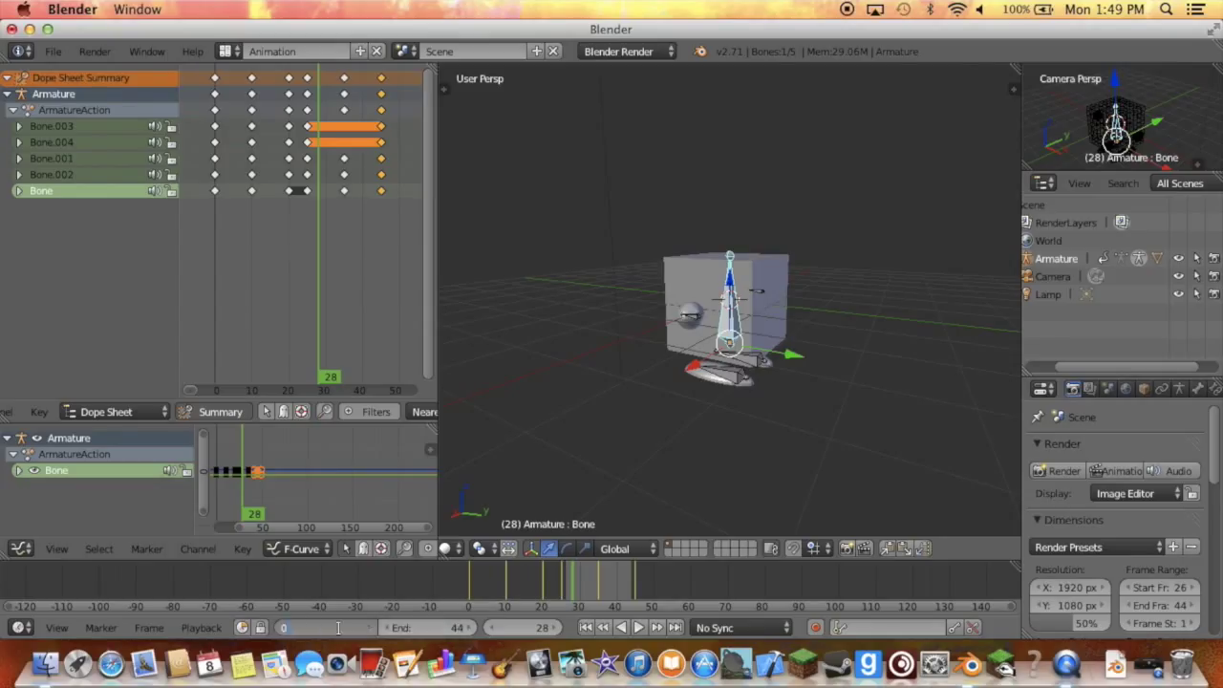
{"action": "key", "text": "Return"}
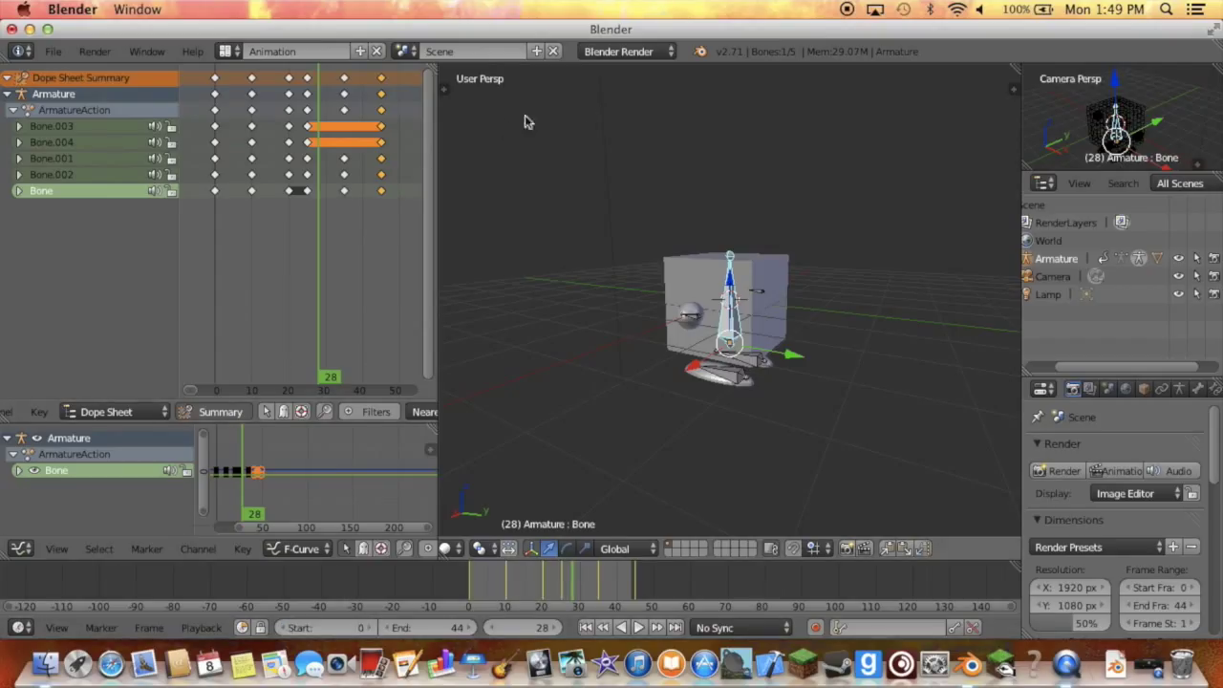
{"action": "left_click", "coordinate": [657, 56]}
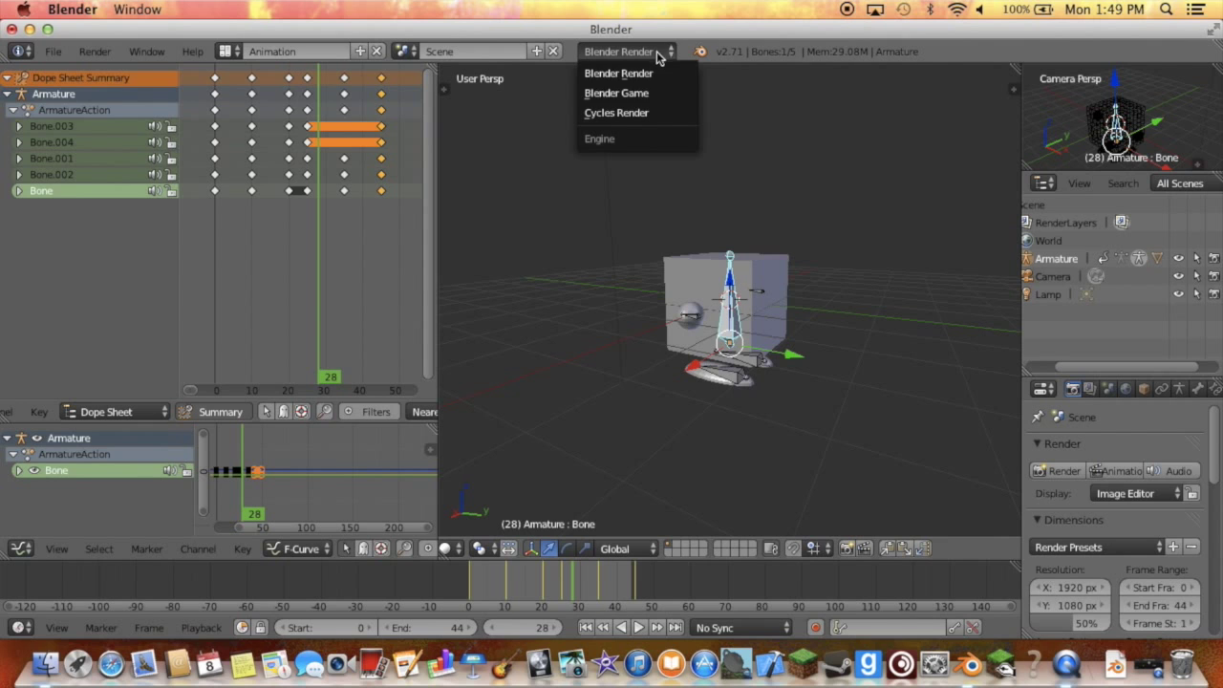
Switch the render engine to Blender Game and the layout to Game Logic, then view through the camera.
{"action": "left_click", "coordinate": [659, 100]}
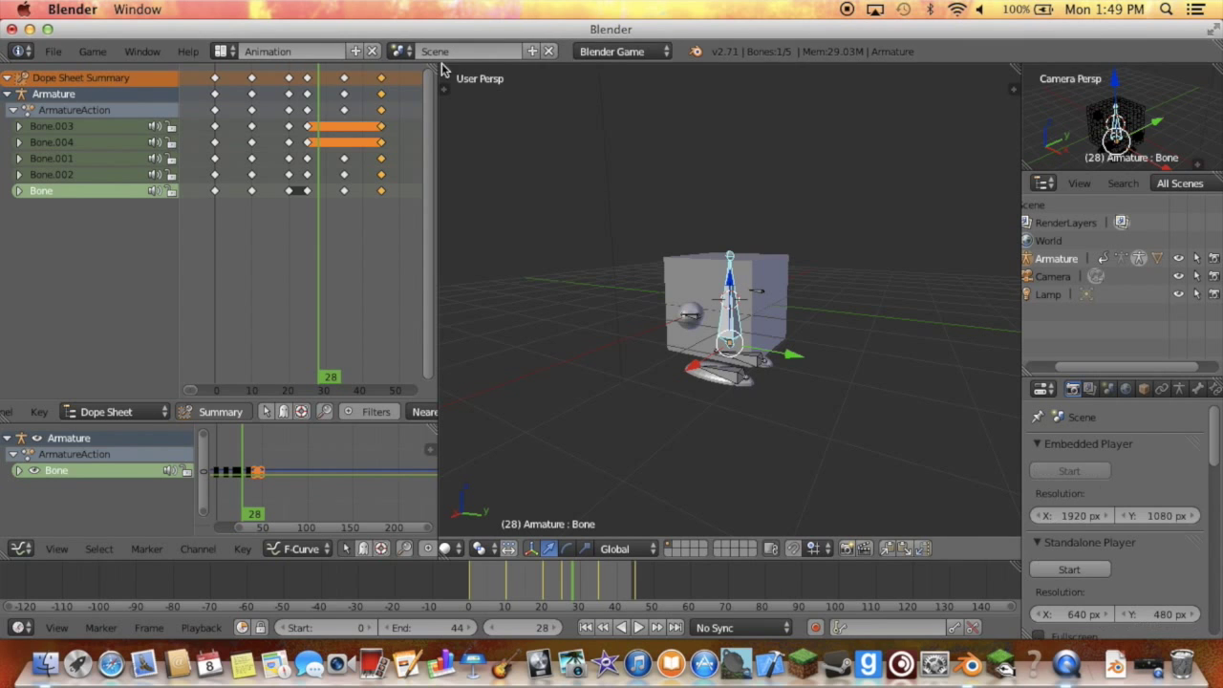
{"action": "left_click", "coordinate": [227, 52]}
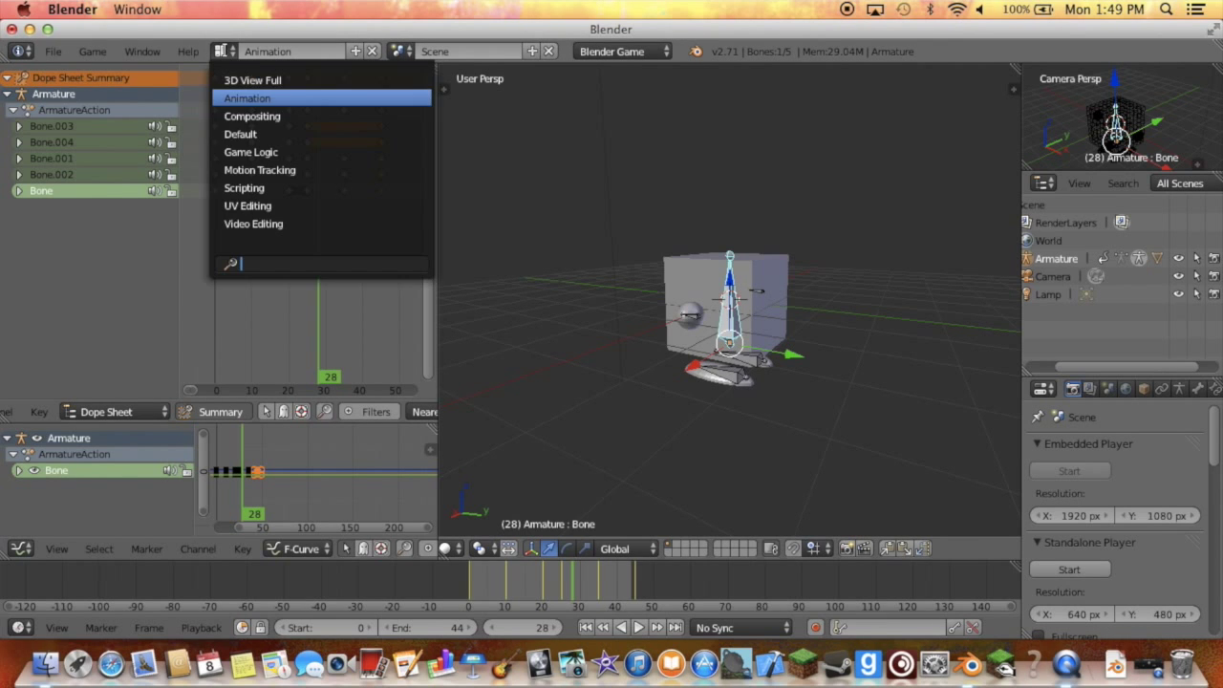
{"action": "left_click", "coordinate": [274, 151]}
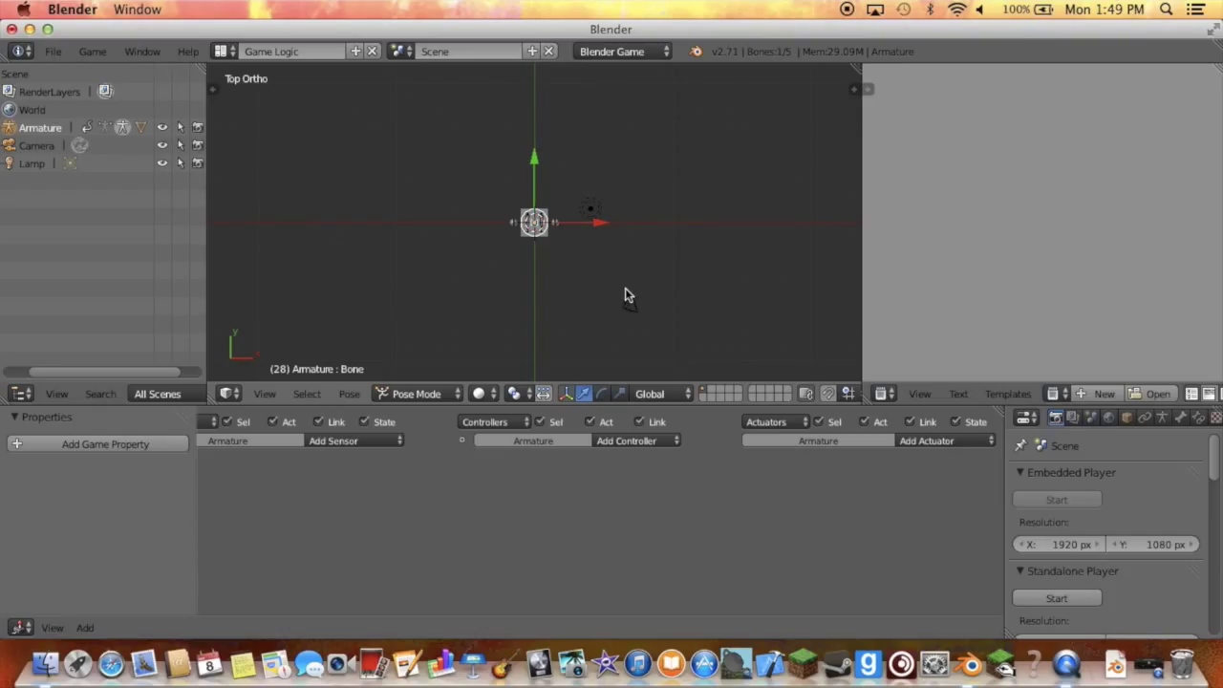
{"action": "scroll", "coordinate": [625, 296], "scroll_direction": "down", "scroll_amount": 2}
{"action": "scroll", "coordinate": [625, 296], "scroll_direction": "down", "scroll_amount": 2}
{"action": "scroll", "coordinate": [625, 295], "scroll_direction": "down", "scroll_amount": 2}
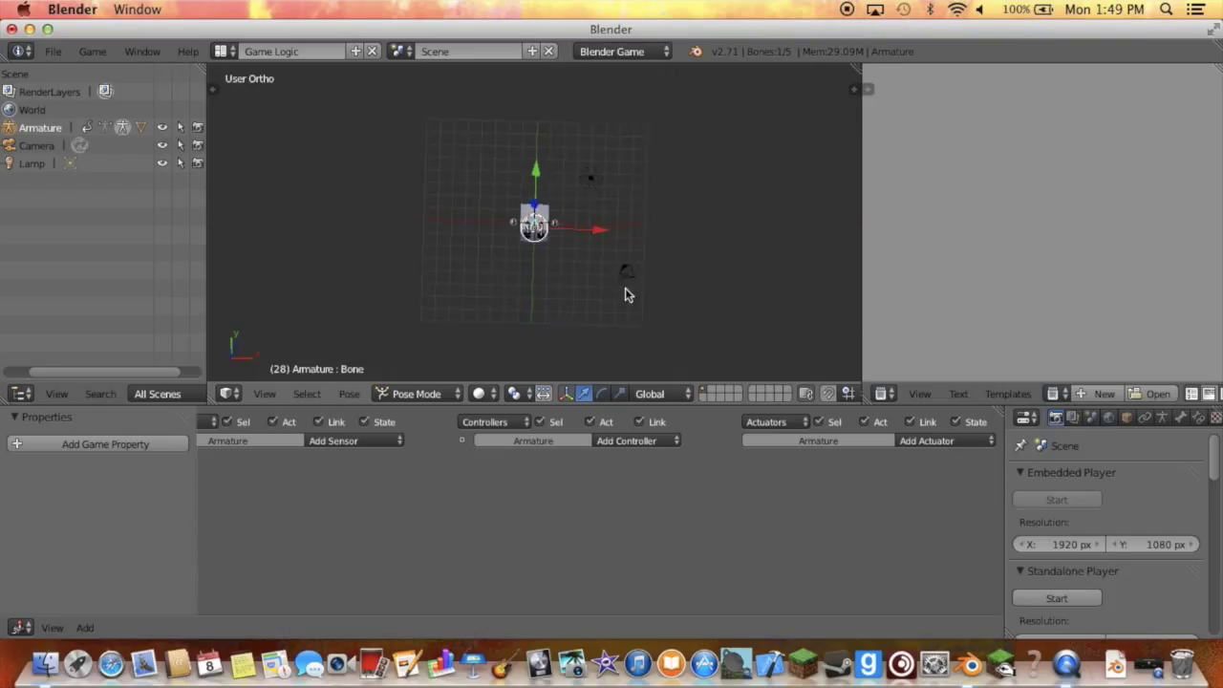
{"action": "key", "text": "KP_0"}
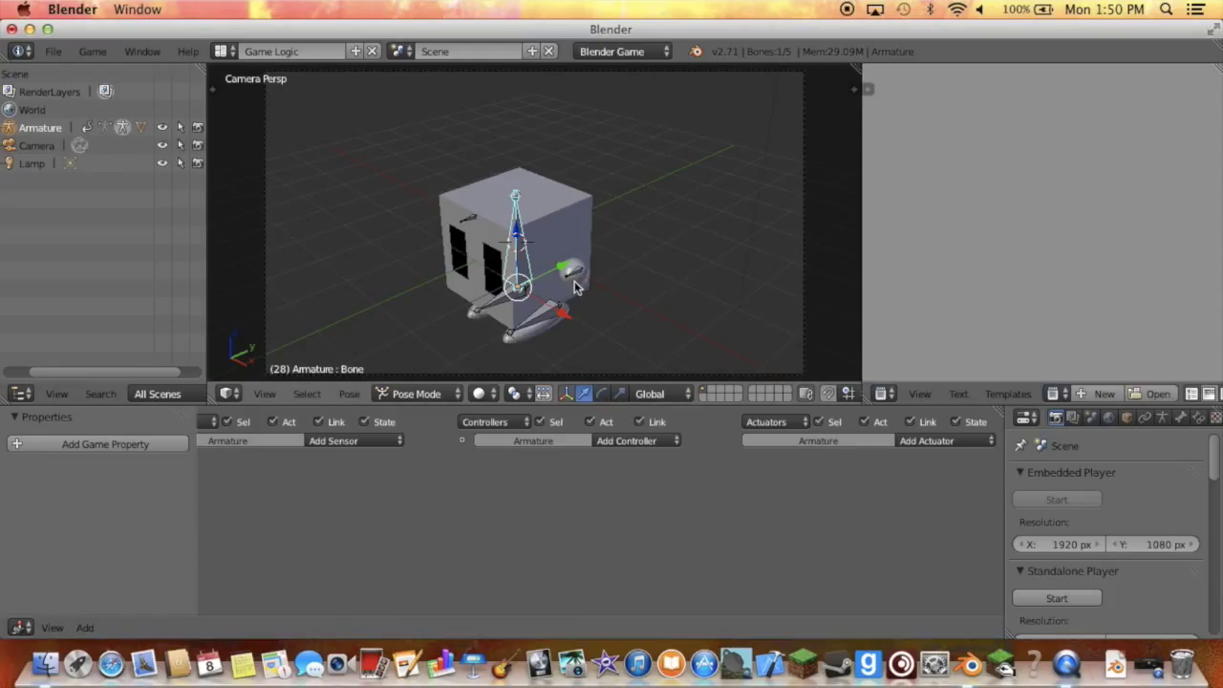
{"action": "scroll", "coordinate": [466, 528], "scroll_direction": "left", "scroll_amount": 2}
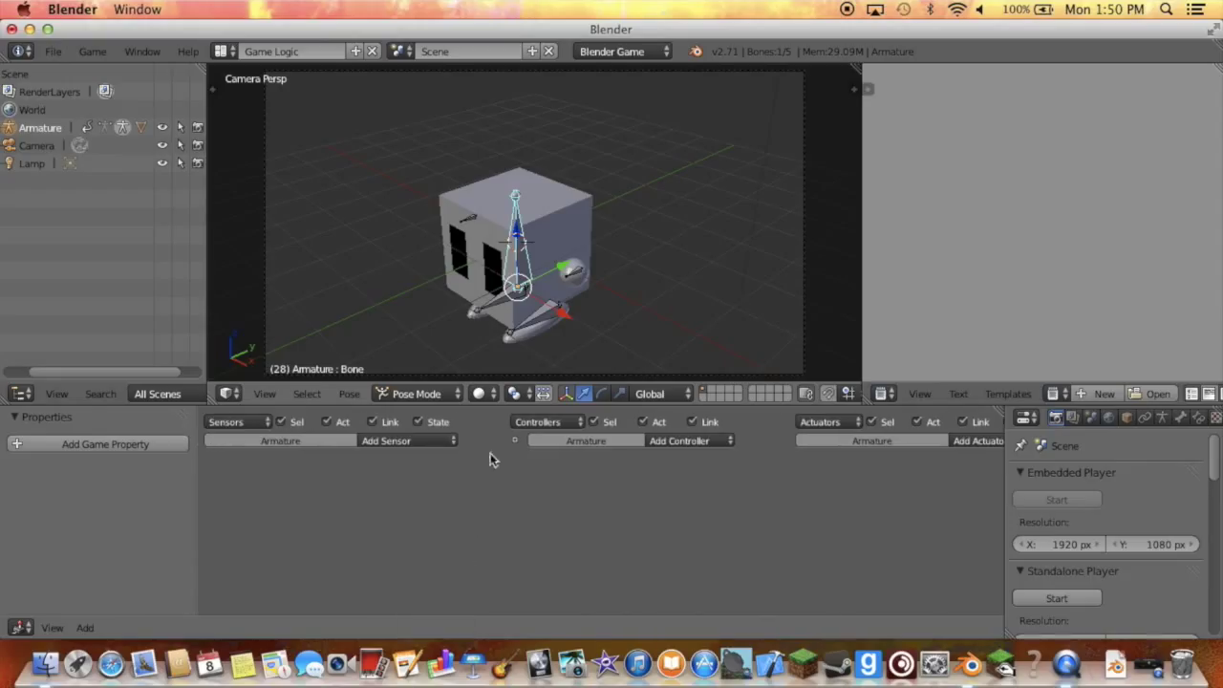
Put the armature in Object Mode and add a Keyboard sensor with key W.
{"action": "left_click", "coordinate": [388, 395]}
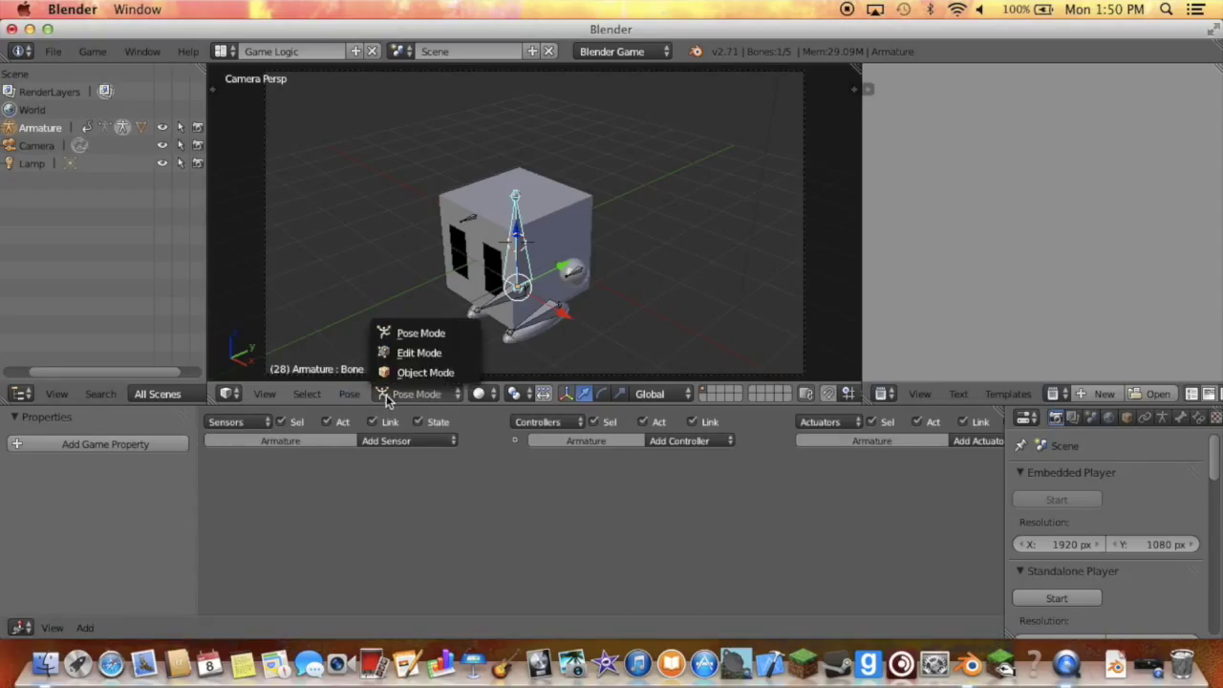
{"action": "left_click", "coordinate": [405, 373]}
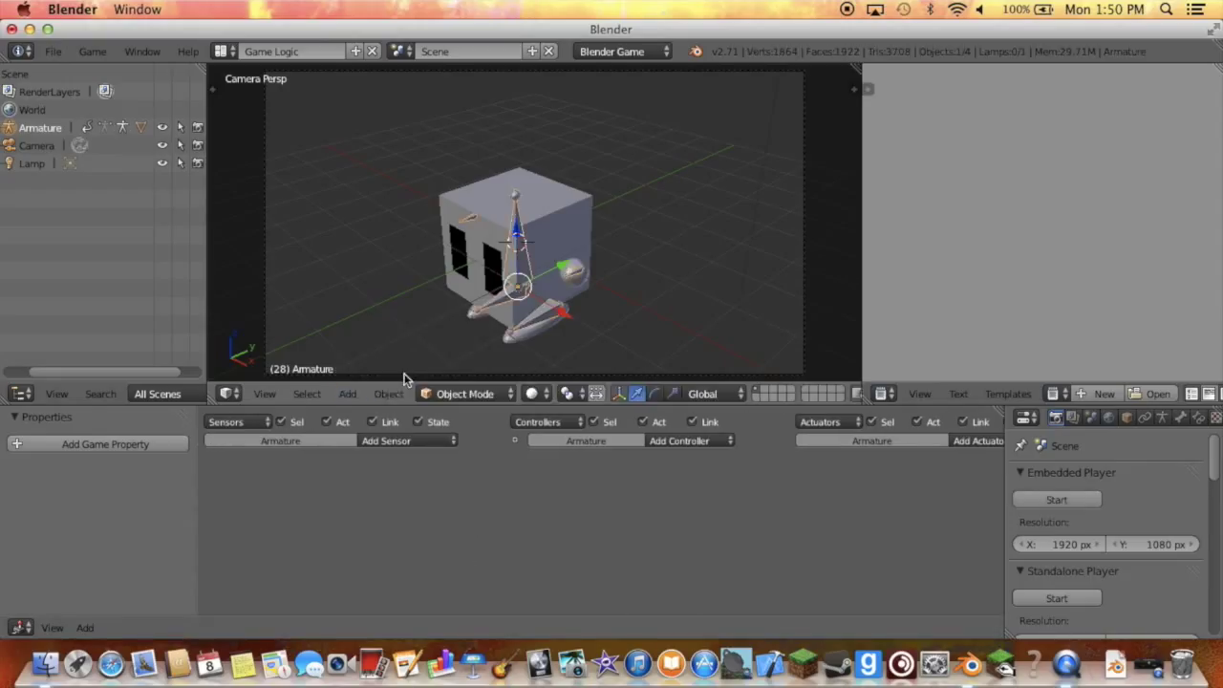
{"action": "left_click", "coordinate": [412, 443]}
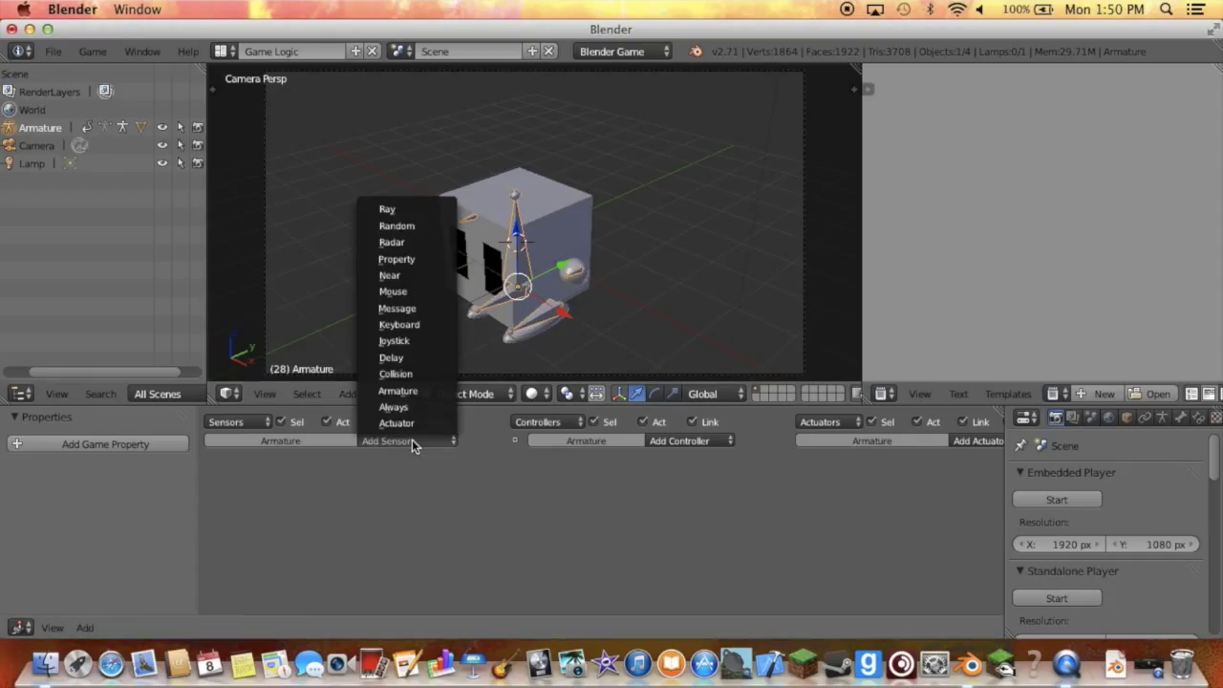
{"action": "left_click", "coordinate": [436, 328]}
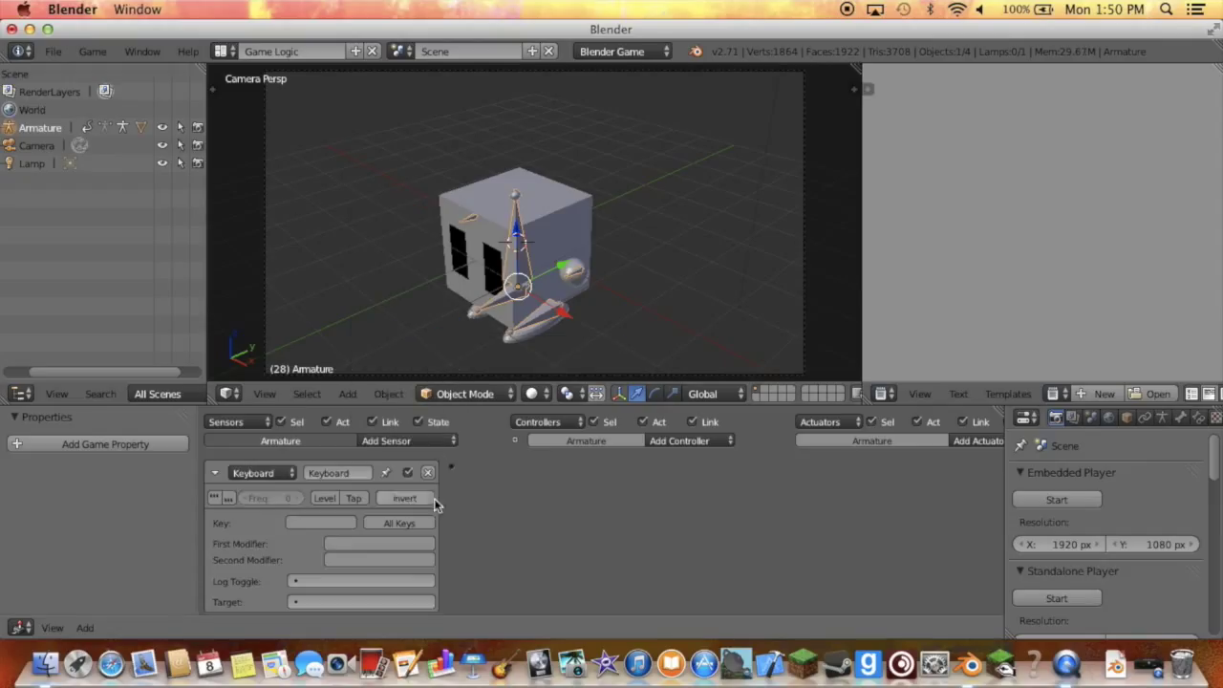
{"action": "left_click", "coordinate": [322, 523]}
{"action": "key", "text": "w"}
{"action": "scroll", "coordinate": [564, 504], "scroll_direction": "right", "scroll_amount": 2}
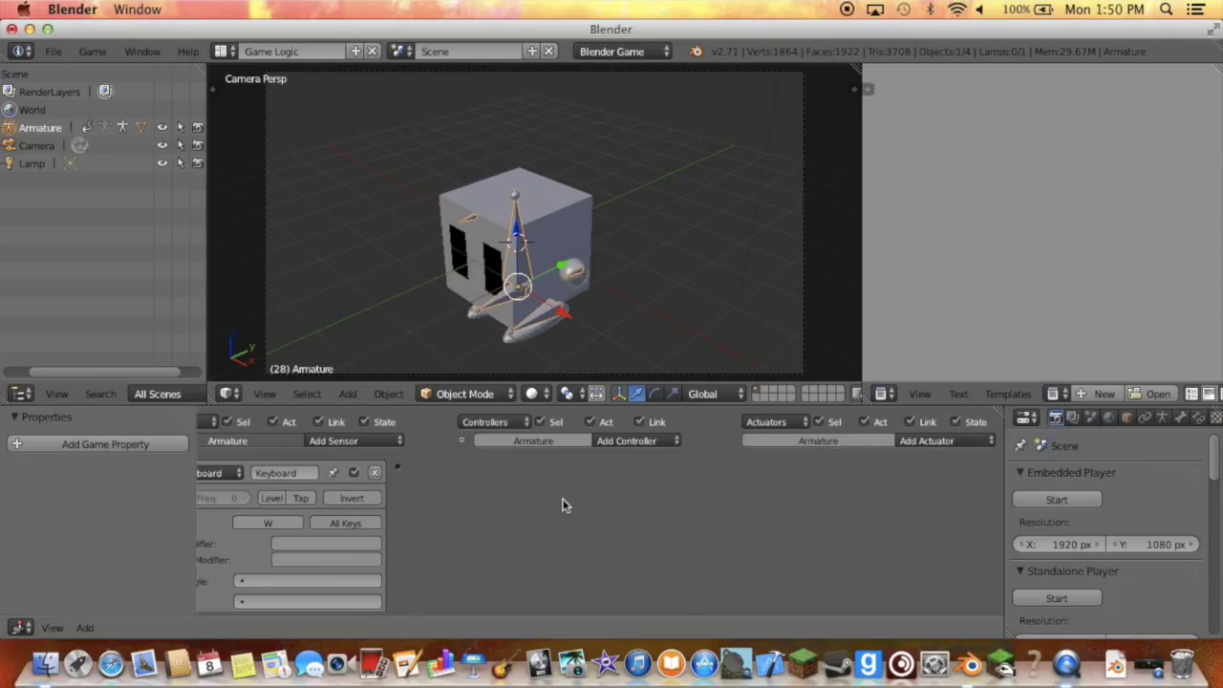
{"action": "left_click", "coordinate": [984, 441]}
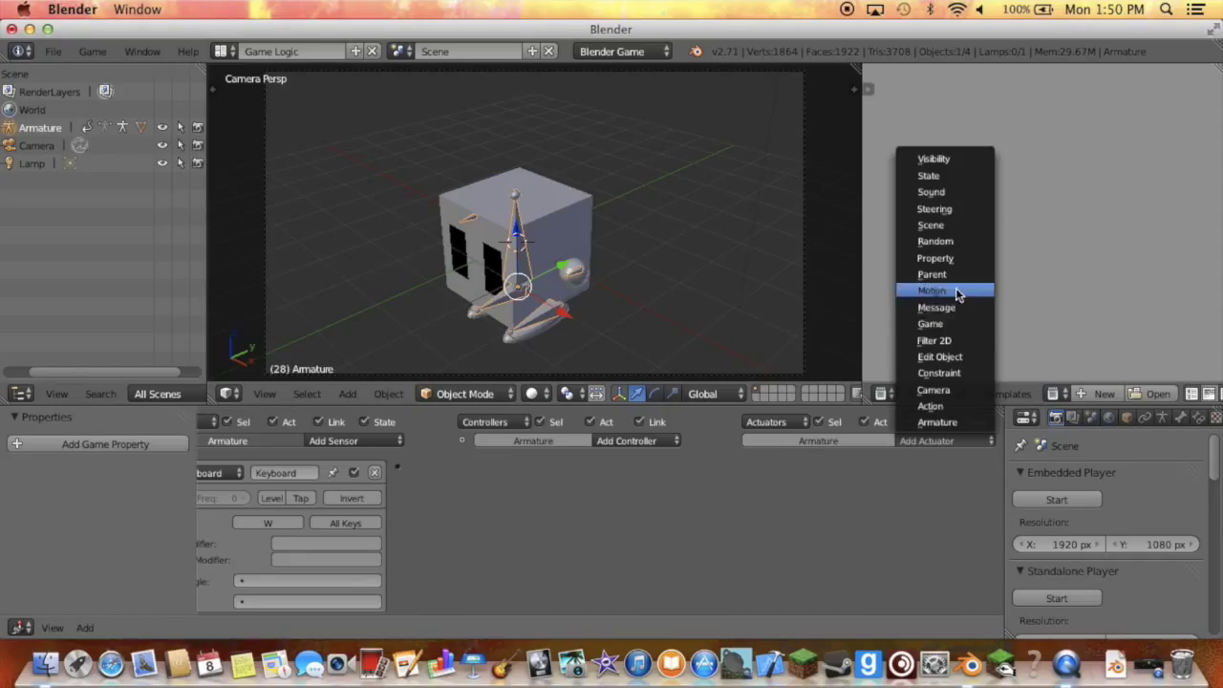
Add an ArmatureAction Action actuator, link the W sensor to it, and start the game with P.
{"action": "left_click", "coordinate": [963, 416]}
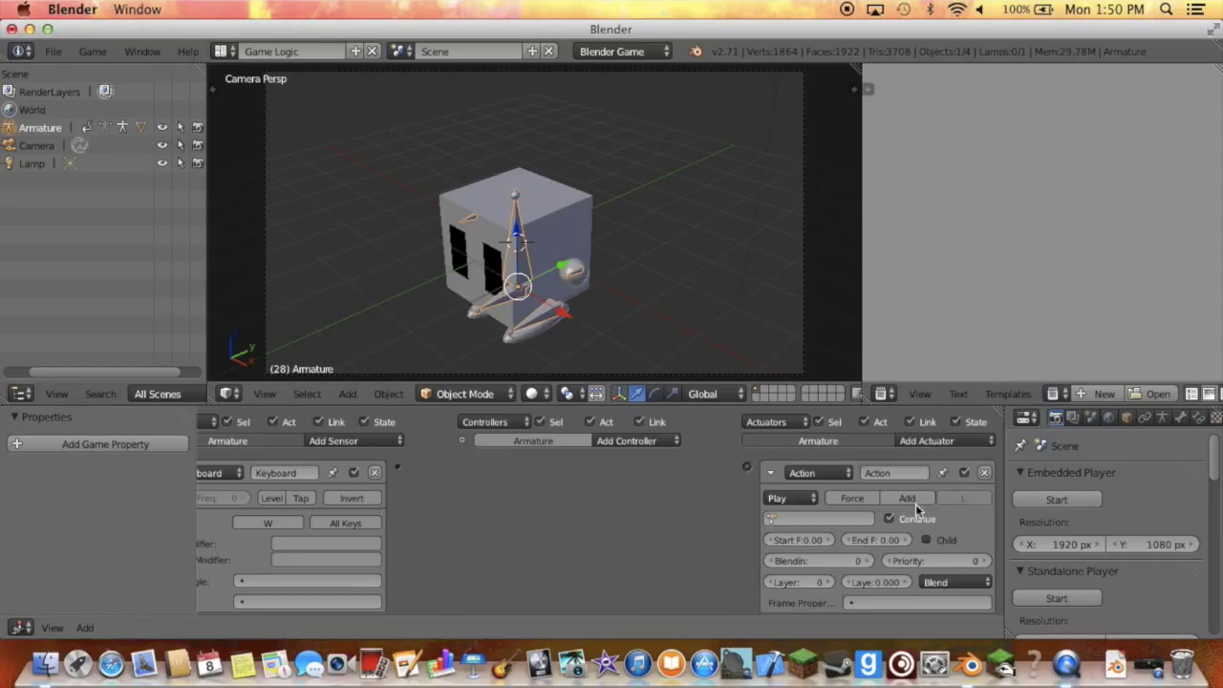
{"action": "scroll", "coordinate": [885, 519], "scroll_direction": "down", "scroll_amount": 1}
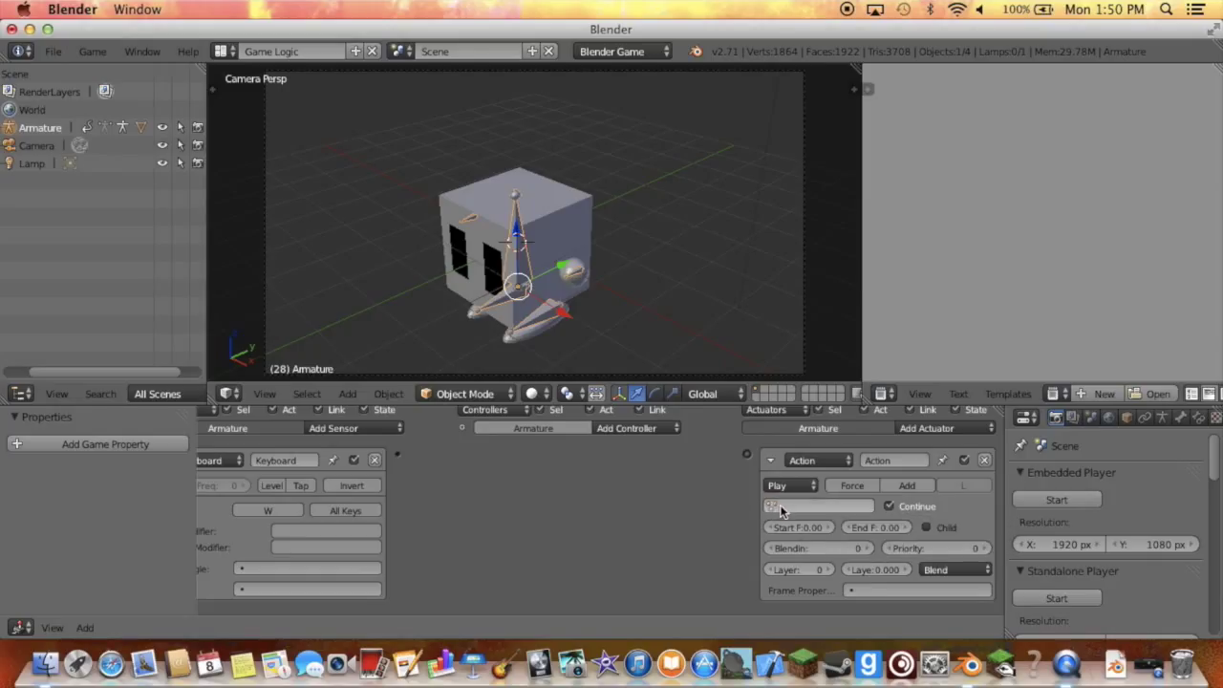
{"action": "left_click", "coordinate": [776, 508]}
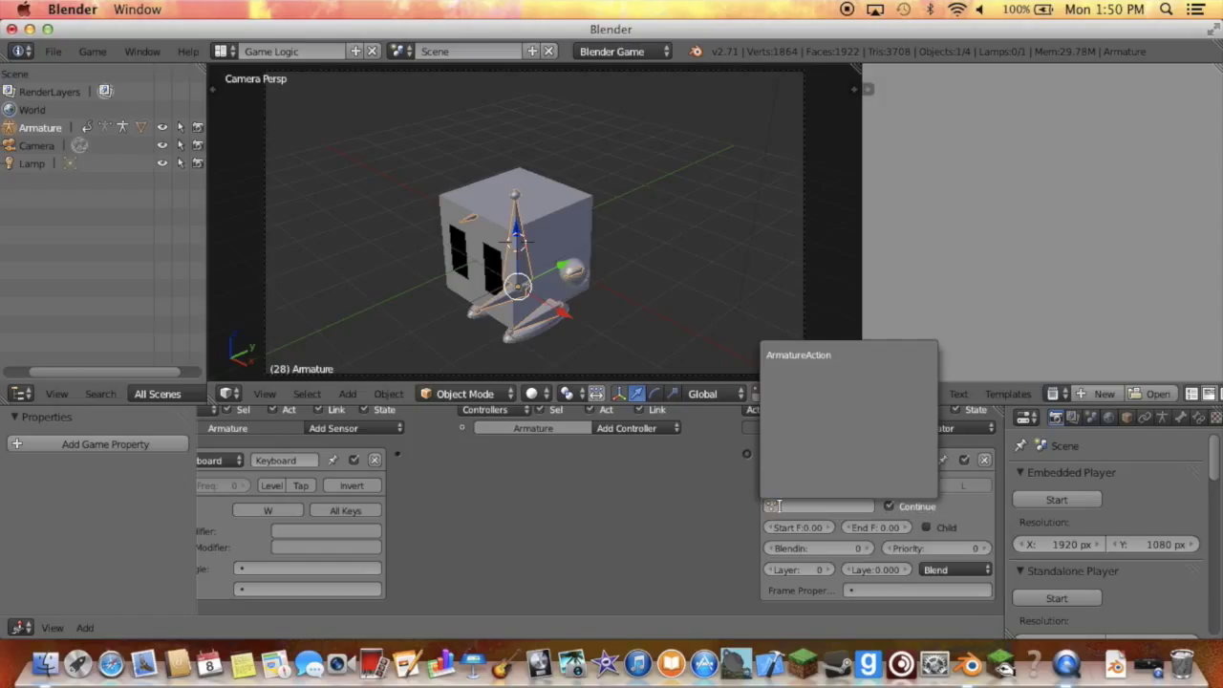
{"action": "left_click", "coordinate": [826, 356]}
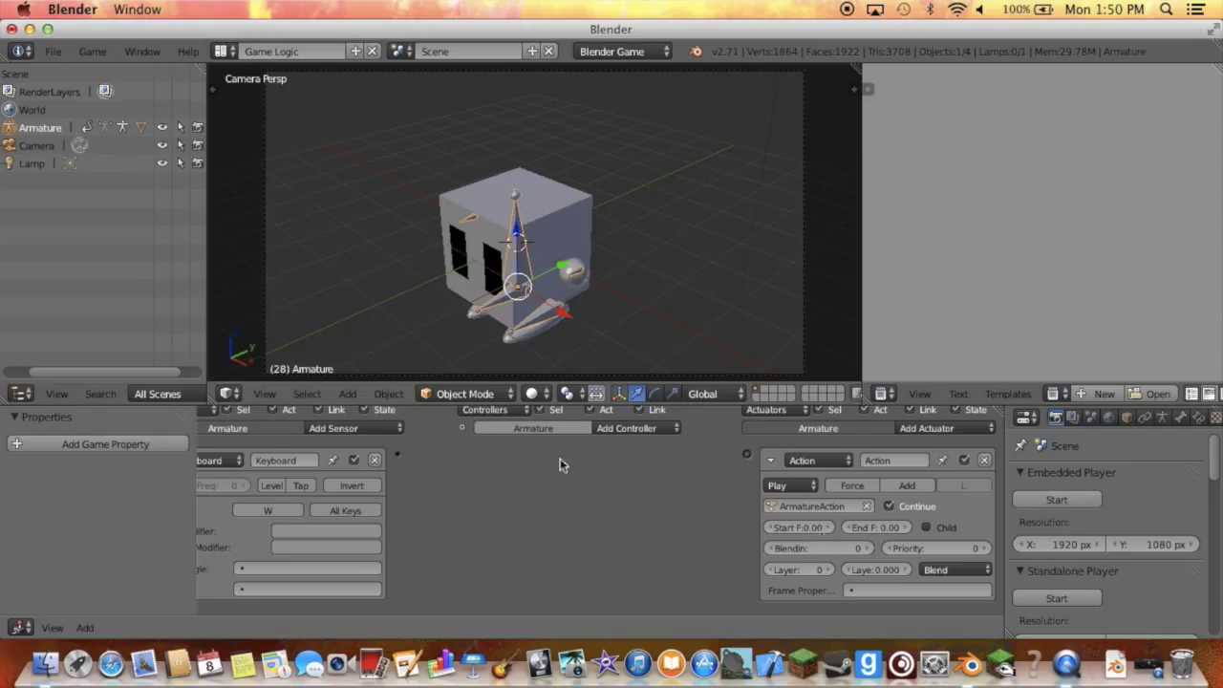
{"action": "left_click_drag", "start_coordinate": [397, 451], "coordinate": [746, 454]}
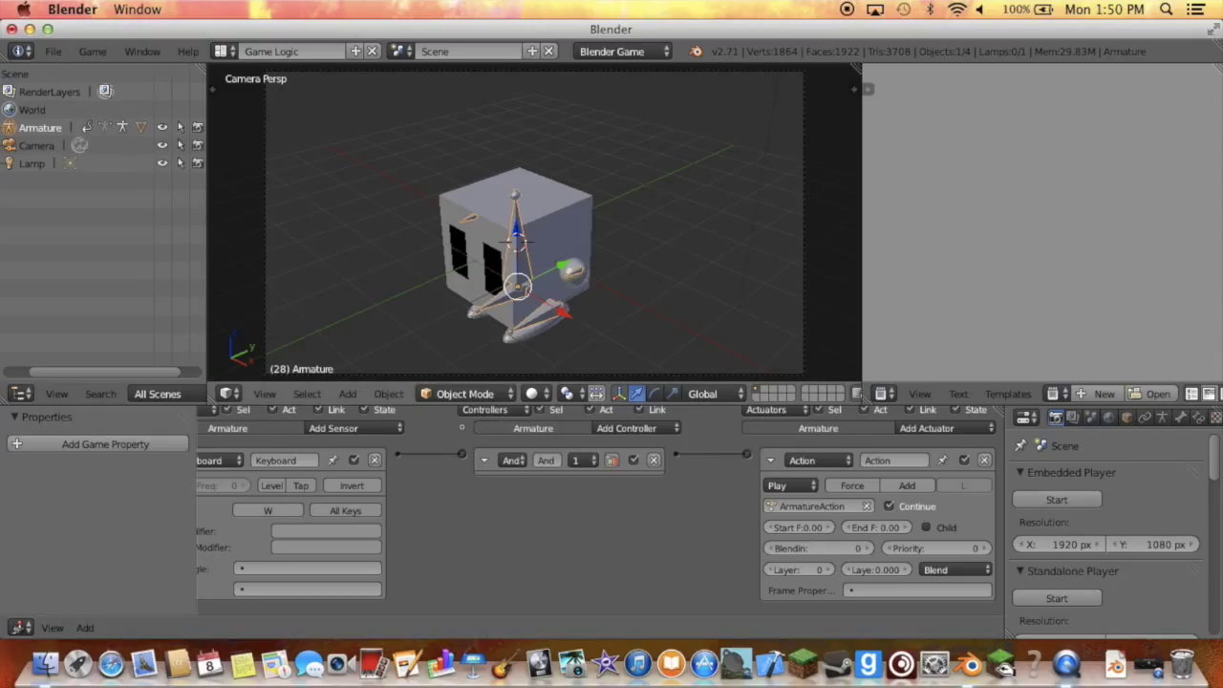
{"action": "key", "text": "p"}
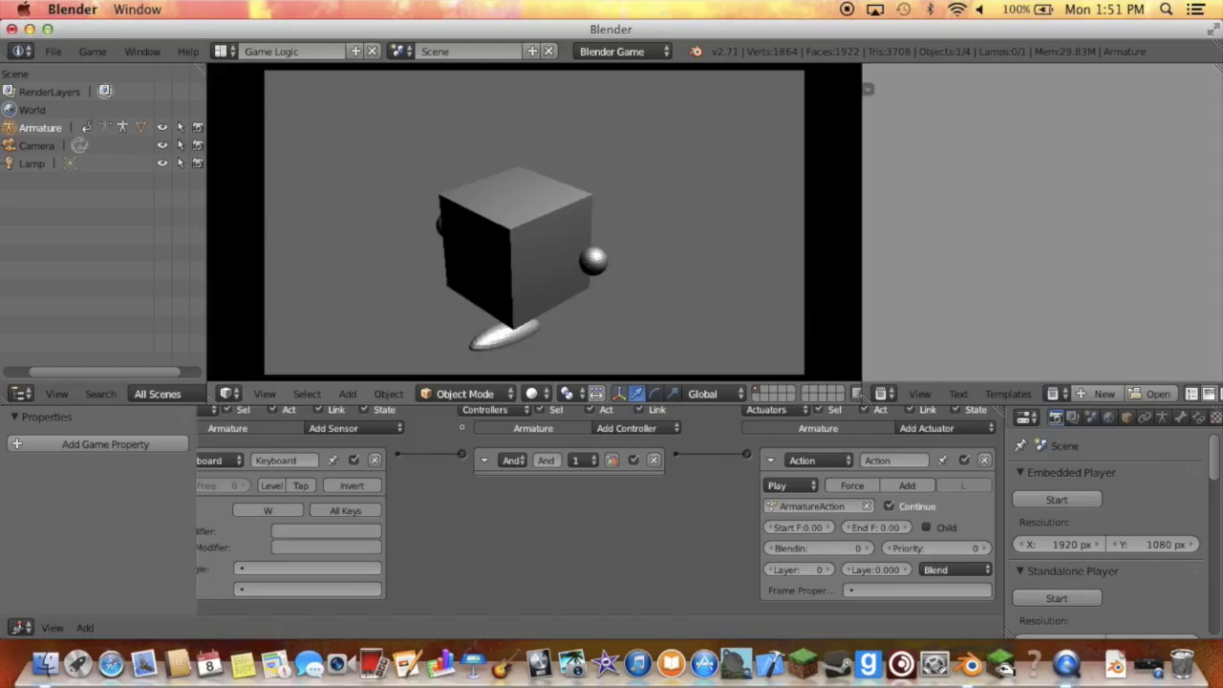
Set the ArmatureAction end frame to 19 and playtest the animation.
{"action": "key", "text": "Escape"}
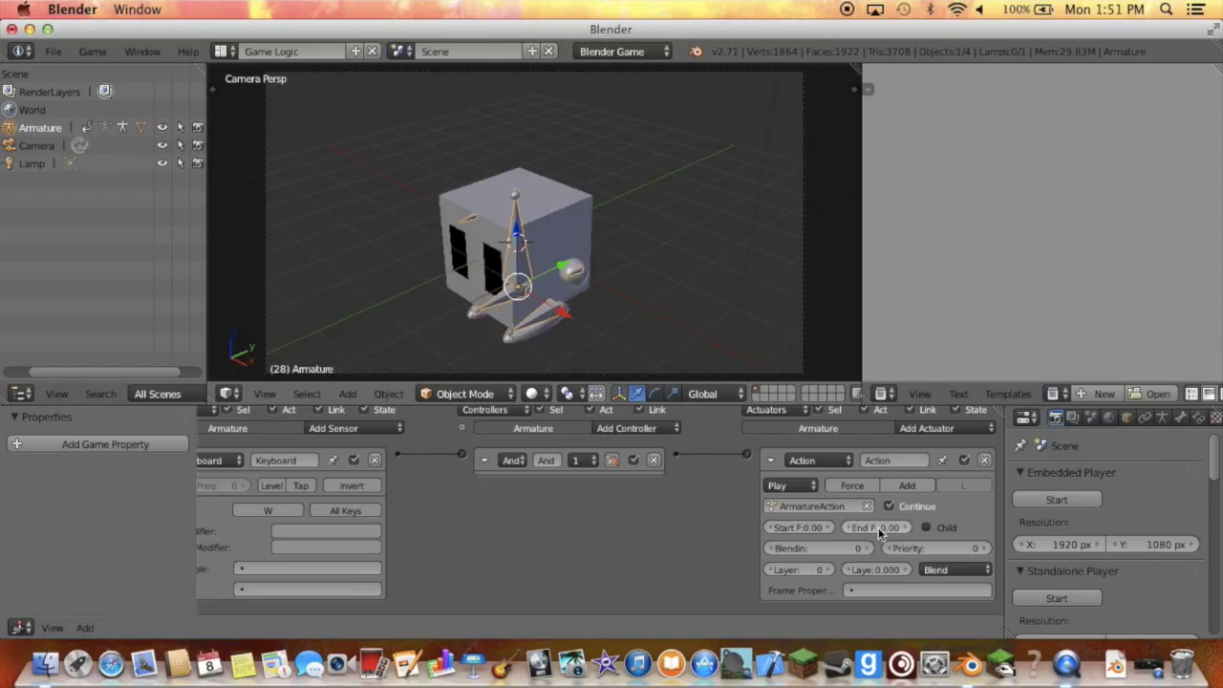
{"action": "left_click", "coordinate": [879, 531]}
{"action": "type", "text": "19"}
{"action": "key", "text": "Return"}
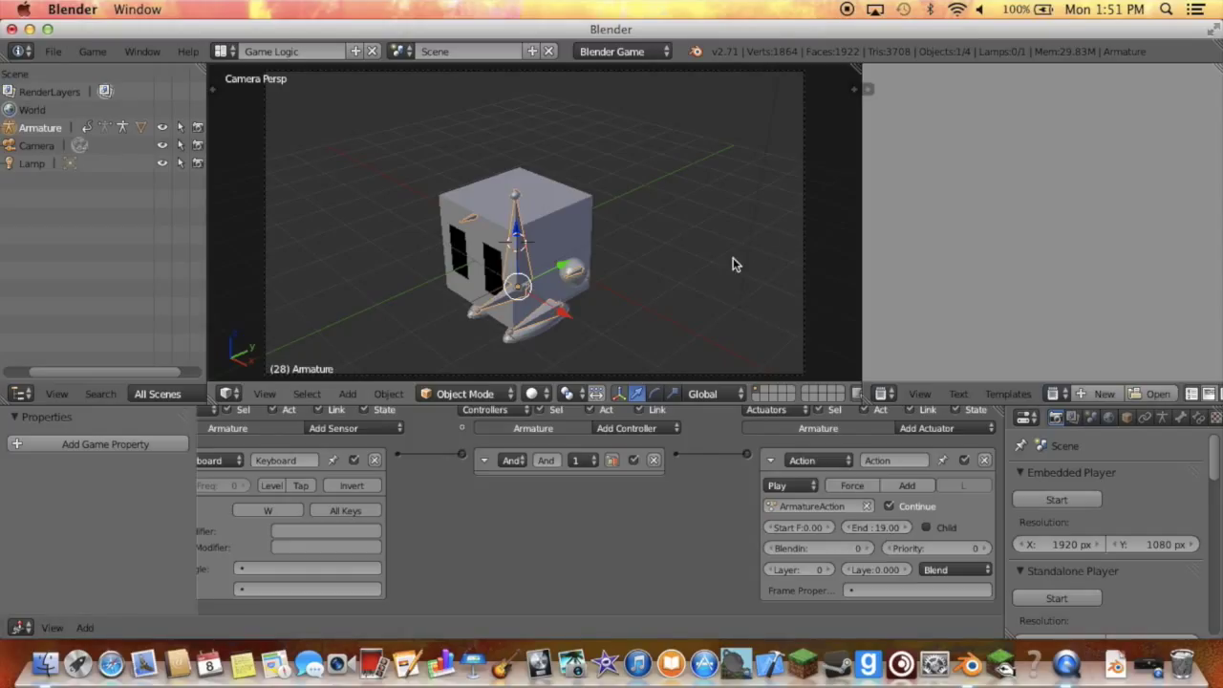
{"action": "key", "text": "p"}
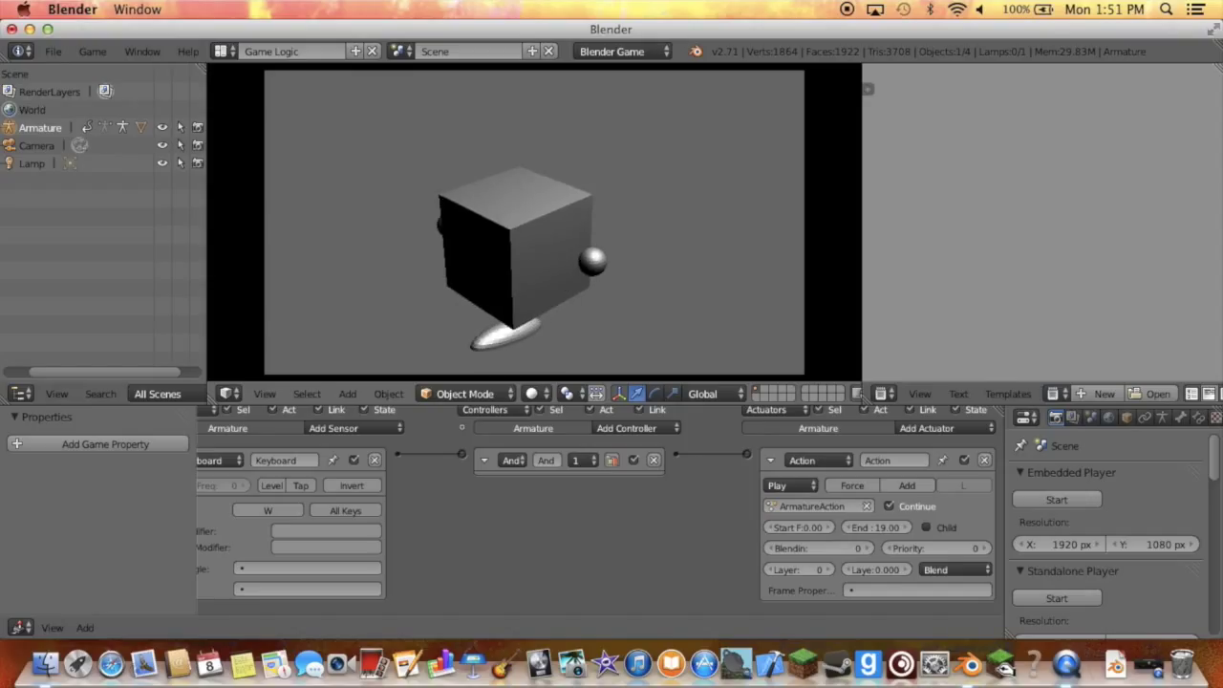
{"action": "key", "text": "Escape"}
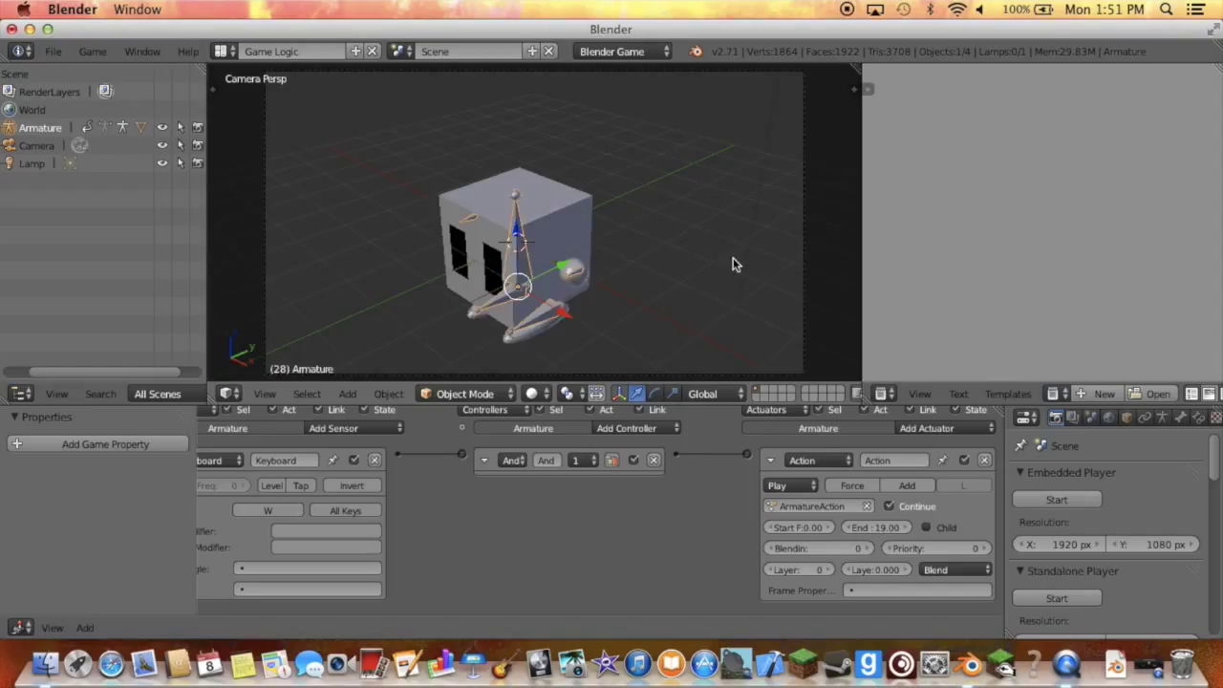
Set ArmatureAction to Loop Stop with blend-in 5 and priority 1, playtesting once.
{"action": "left_click", "coordinate": [808, 486]}
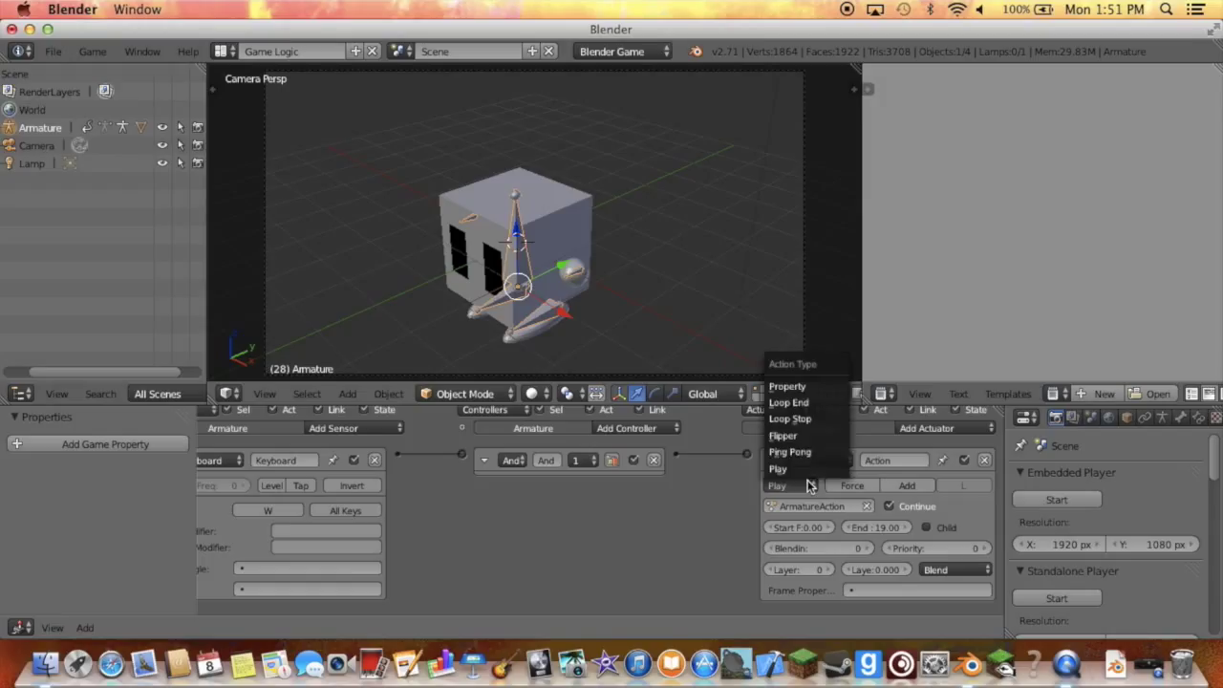
{"action": "left_click", "coordinate": [819, 418]}
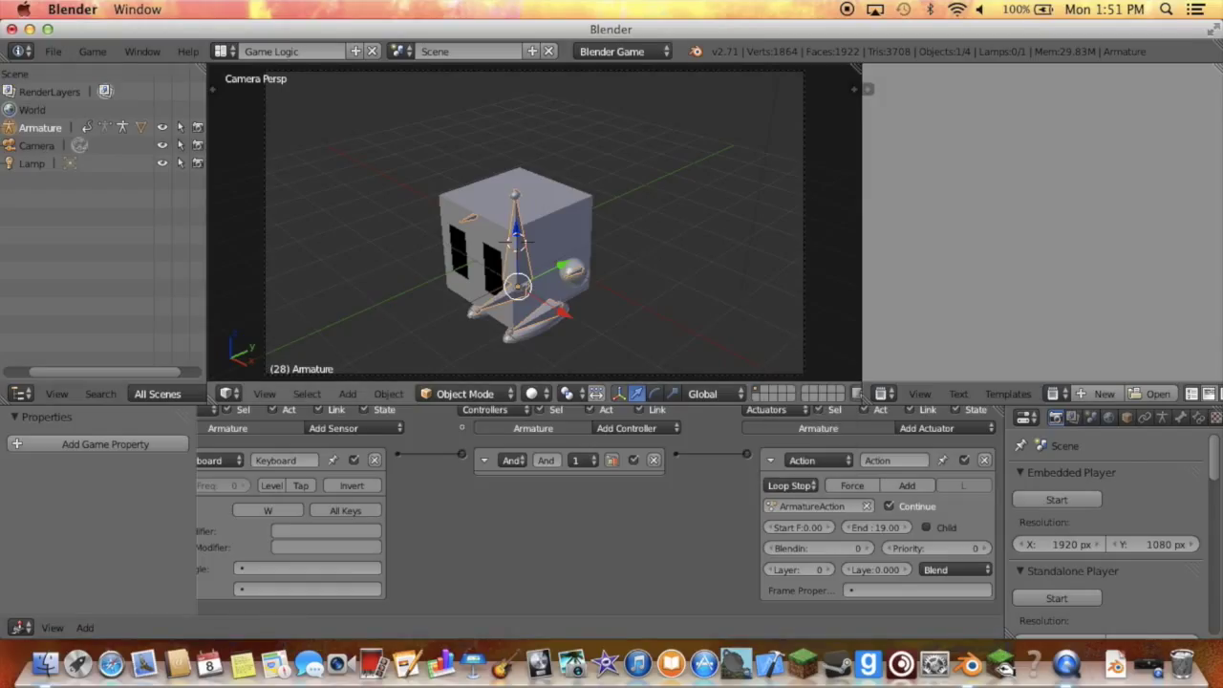
{"action": "key", "text": "p"}
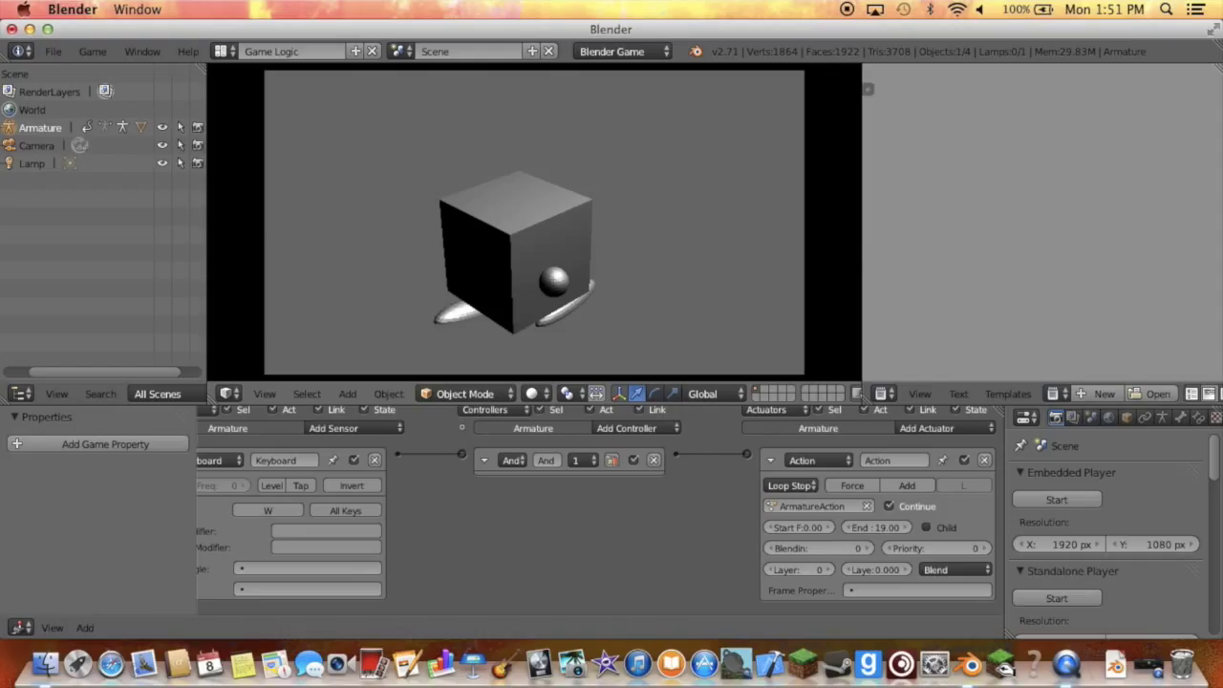
{"action": "key", "text": "Escape"}
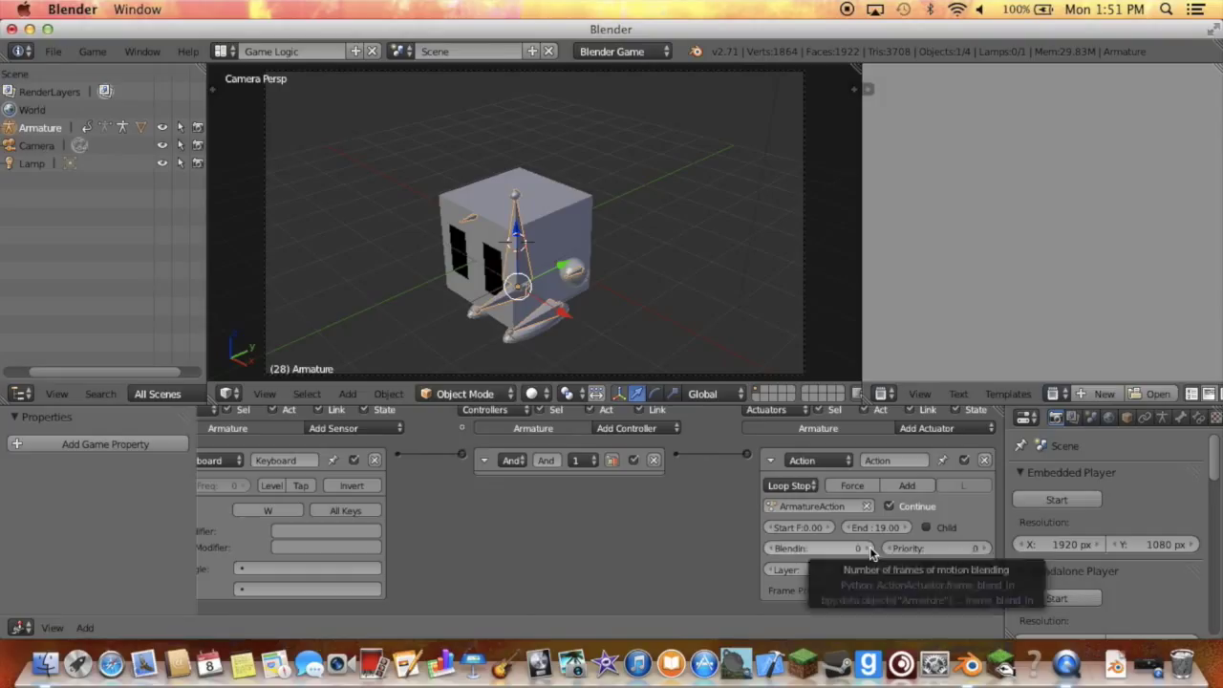
{"action": "left_click_drag", "start_coordinate": [869, 547], "coordinate": [889, 546]}
{"action": "left_click", "coordinate": [869, 548]}
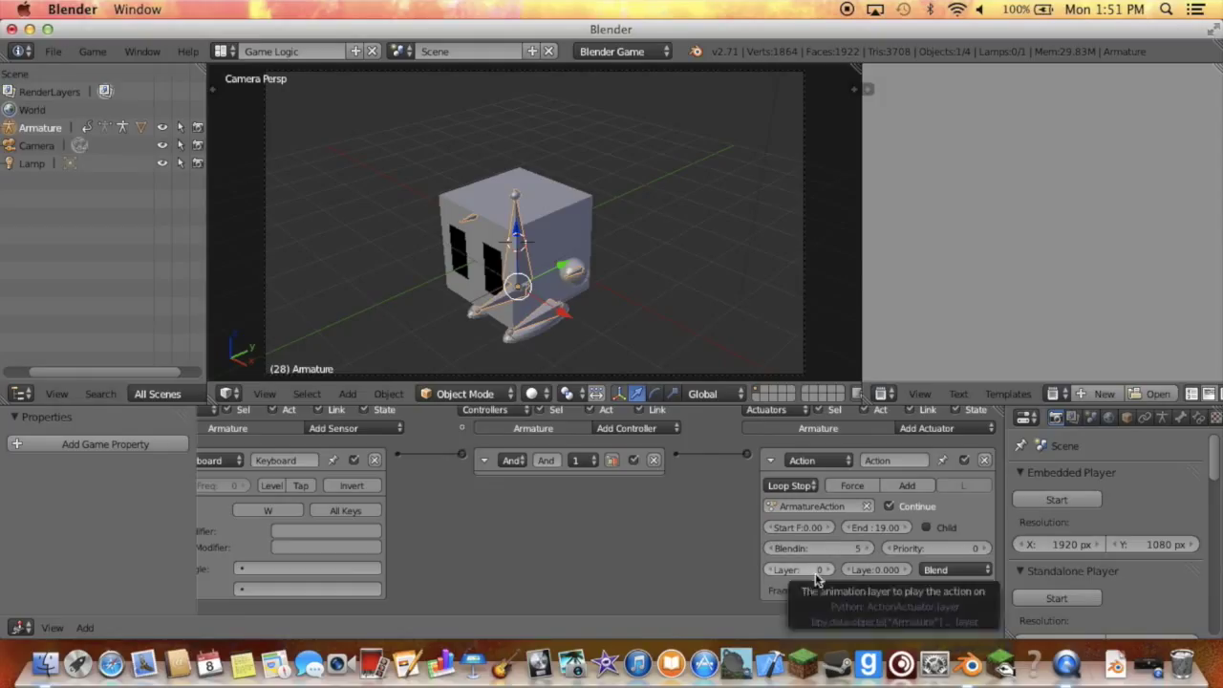
{"action": "left_click", "coordinate": [987, 553]}
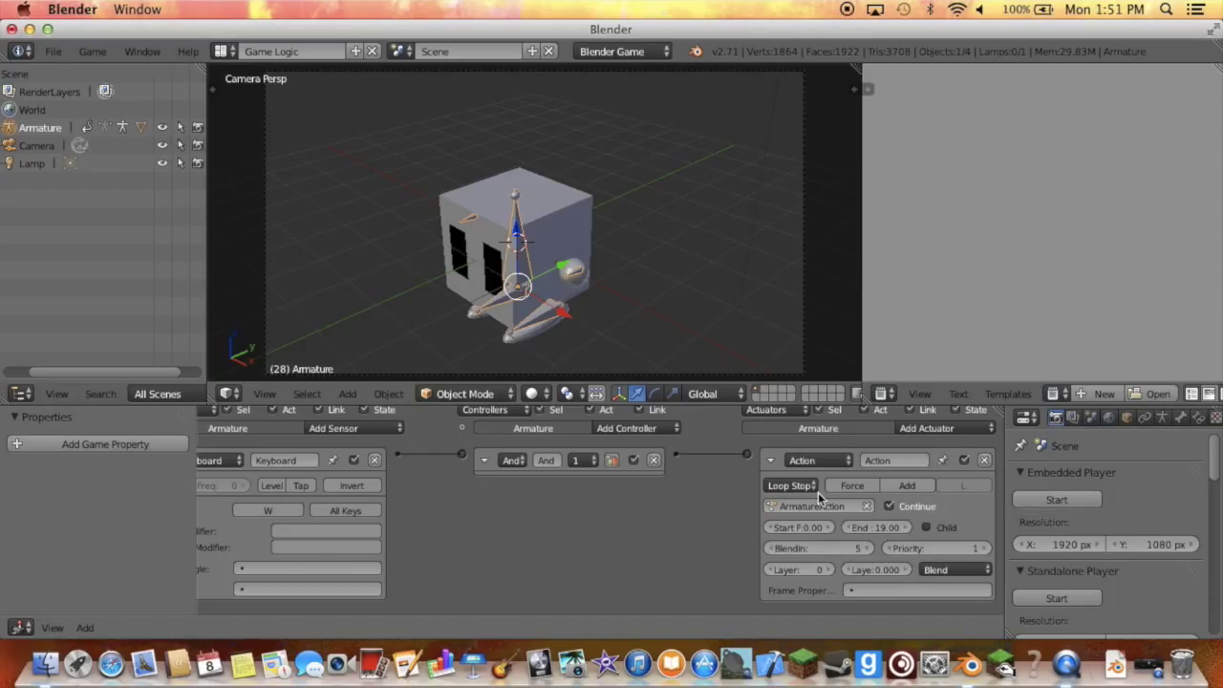
Collapse the Keyboard sensor and Action actuator bricks.
{"action": "scroll", "coordinate": [818, 492], "scroll_direction": "left", "scroll_amount": 2, "text": "ctrl"}
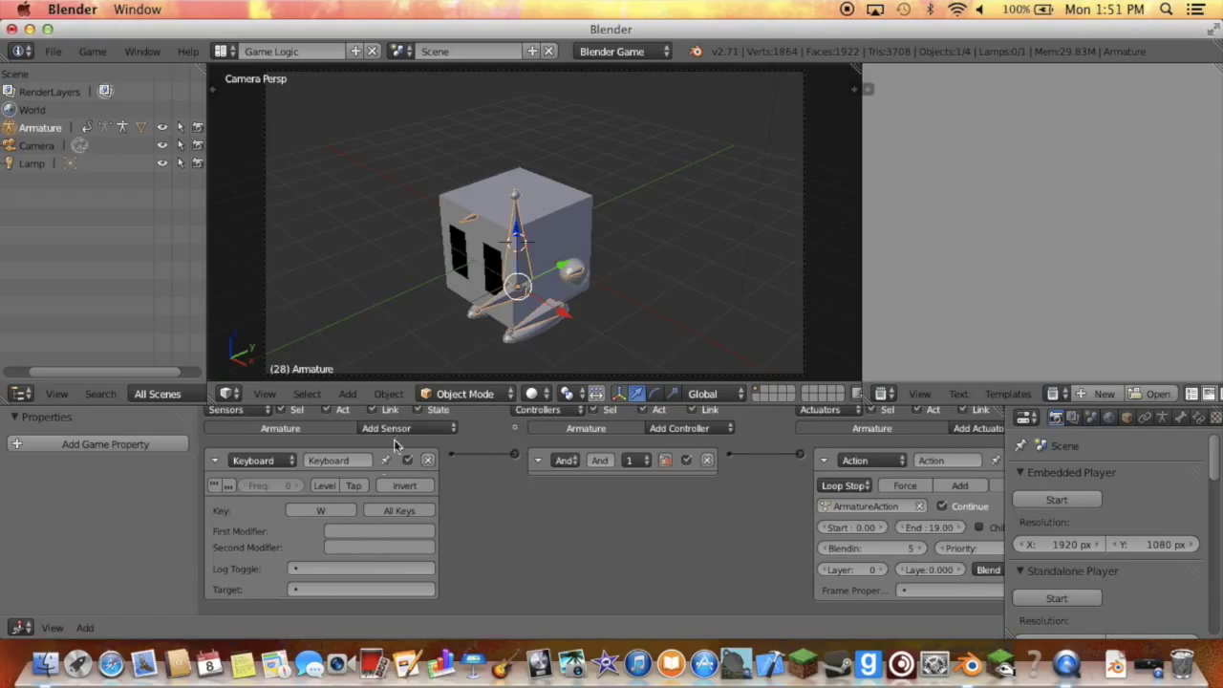
{"action": "left_click", "coordinate": [214, 460]}
{"action": "left_click", "coordinate": [822, 460]}
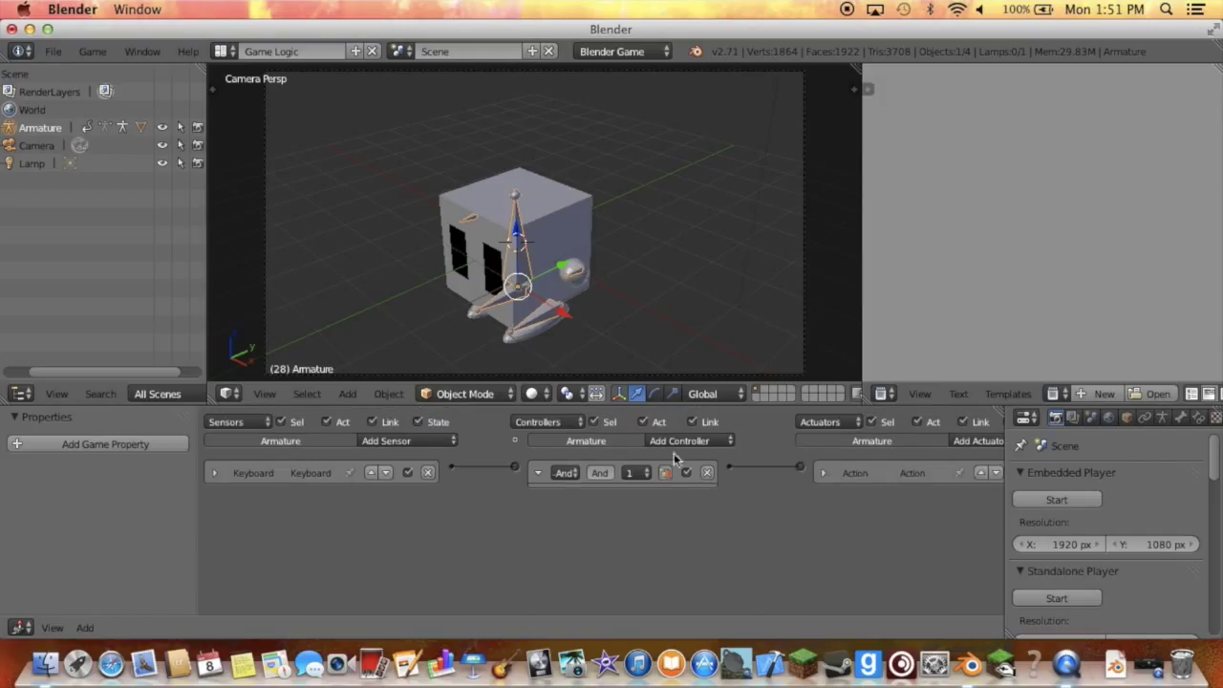
{"action": "left_click", "coordinate": [421, 443]}
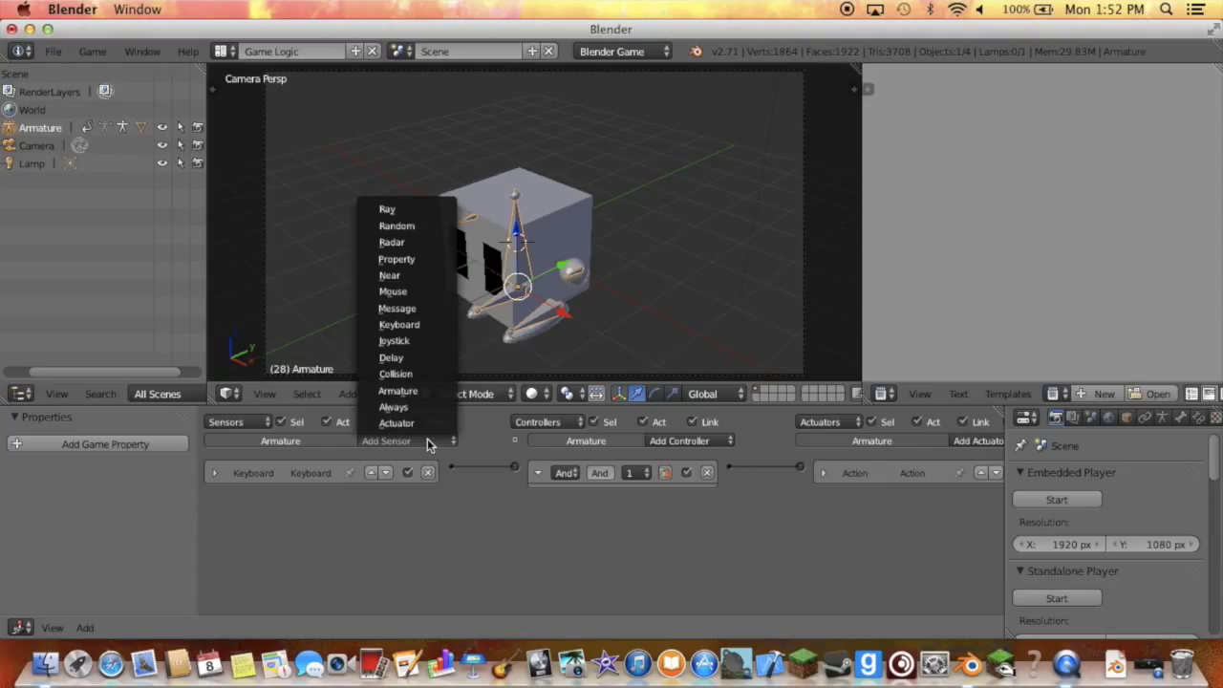
Add an Always sensor below the W-key Keyboard sensor.
{"action": "left_click", "coordinate": [420, 406]}
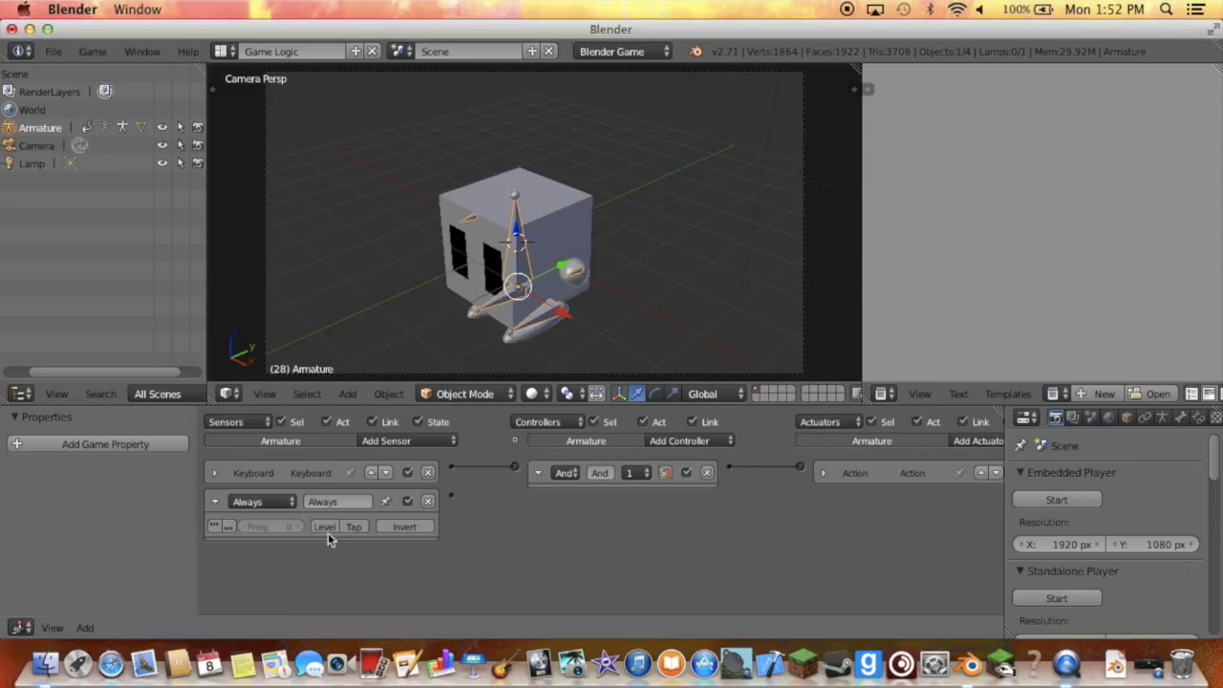
{"action": "scroll", "coordinate": [582, 532], "scroll_direction": "right", "scroll_amount": 2}
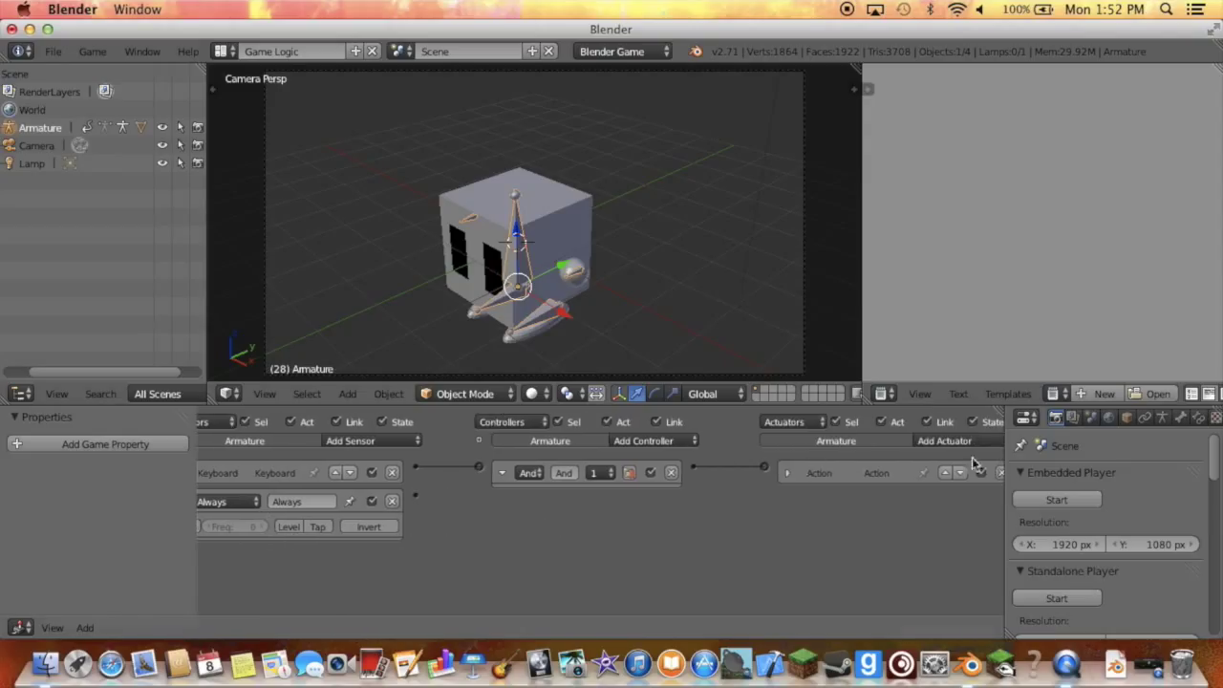
{"action": "scroll", "coordinate": [970, 449], "scroll_direction": "right", "scroll_amount": 1}
{"action": "left_click", "coordinate": [970, 449]}
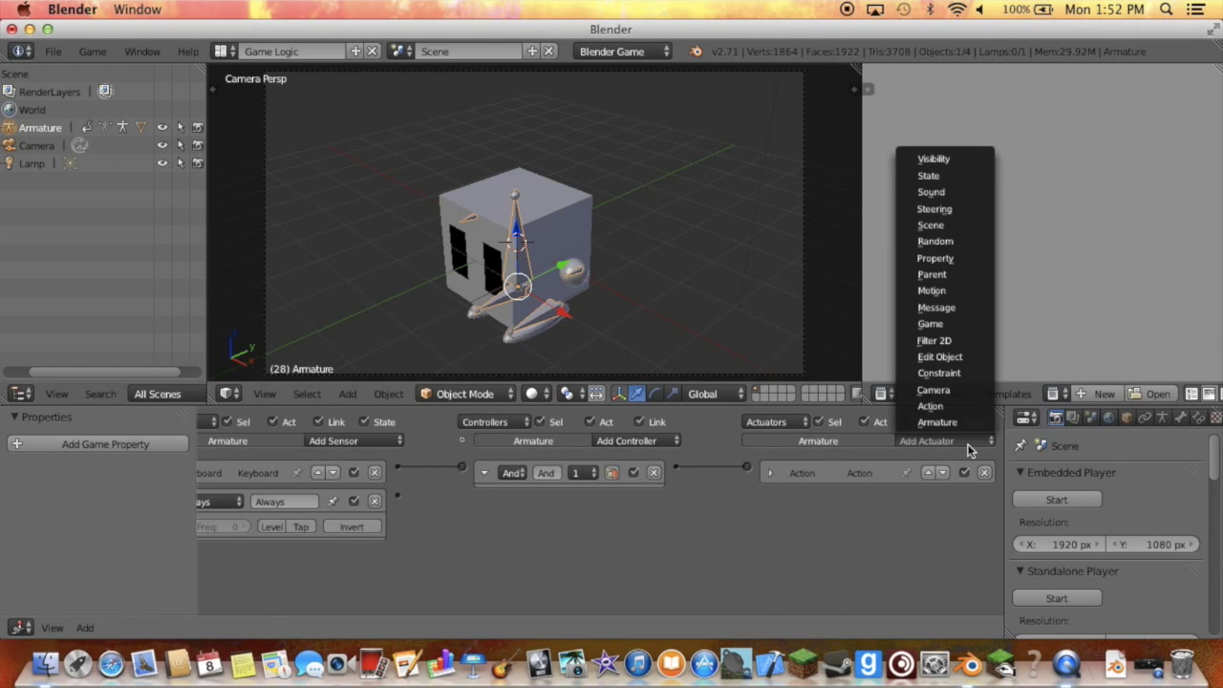
Add a second Action actuator playing ArmatureAction frames 25 to 44.
{"action": "left_click", "coordinate": [960, 405]}
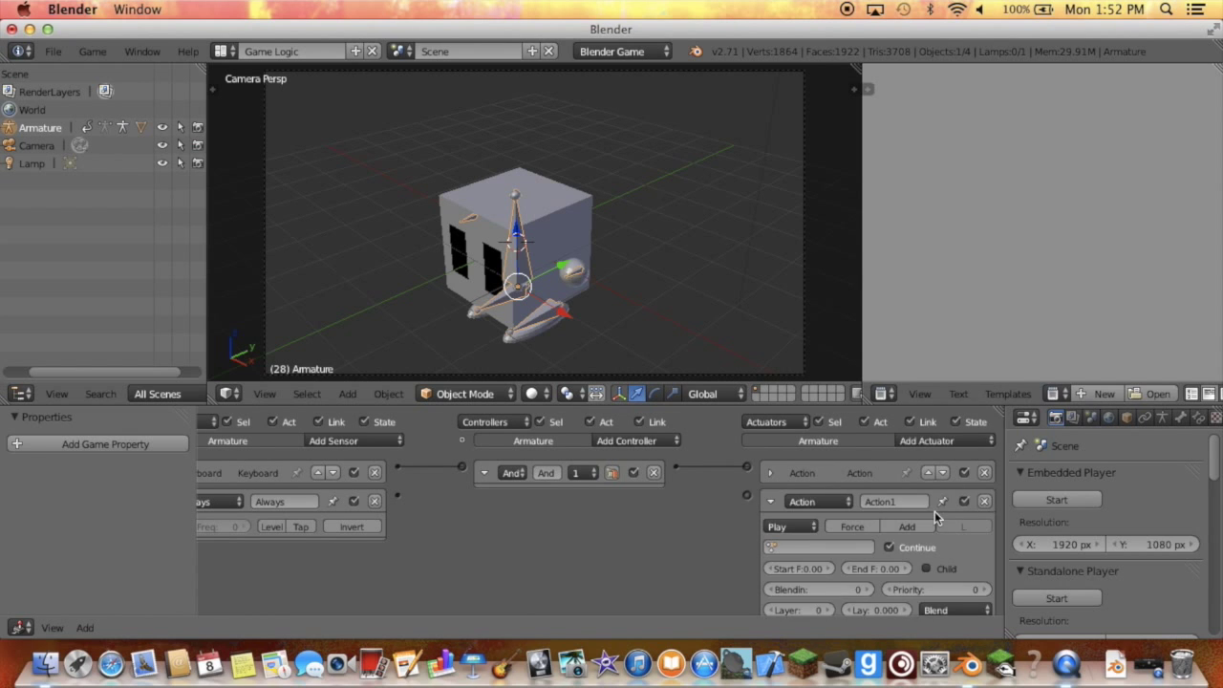
{"action": "scroll", "coordinate": [935, 511], "scroll_direction": "down", "scroll_amount": 2}
{"action": "scroll", "coordinate": [934, 517], "scroll_direction": "down", "scroll_amount": 1}
{"action": "left_click", "coordinate": [774, 512]}
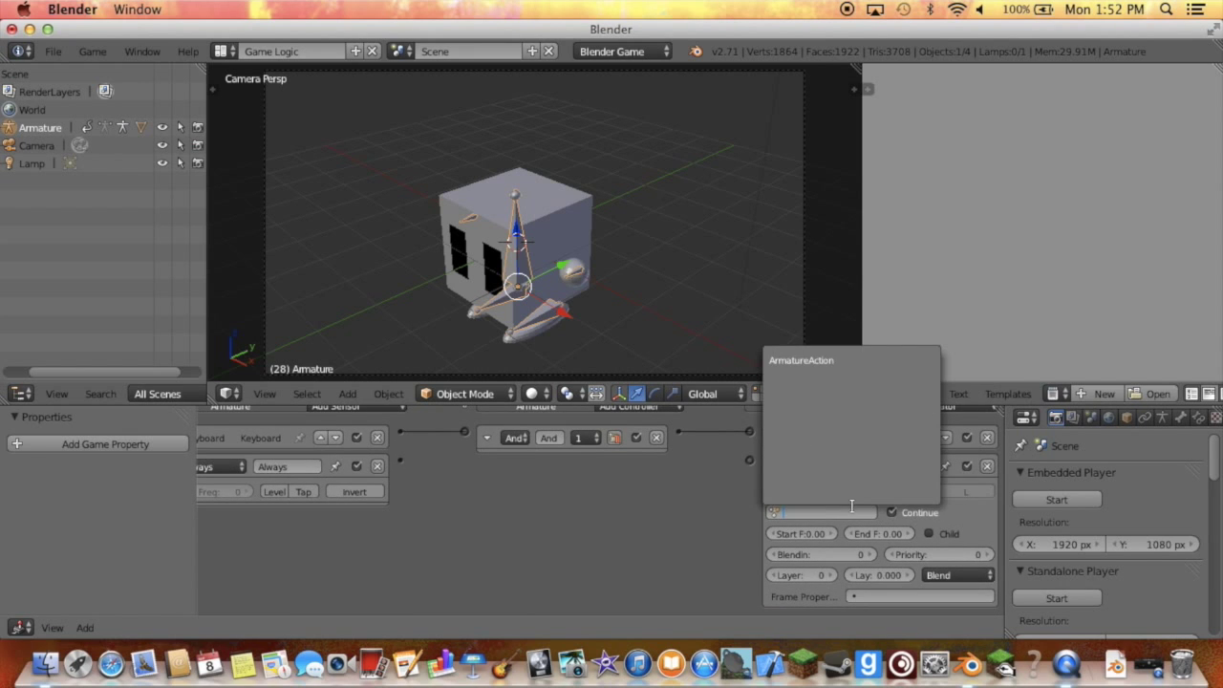
{"action": "left_click", "coordinate": [858, 361]}
{"action": "left_click", "coordinate": [806, 533]}
{"action": "type", "text": "25"}
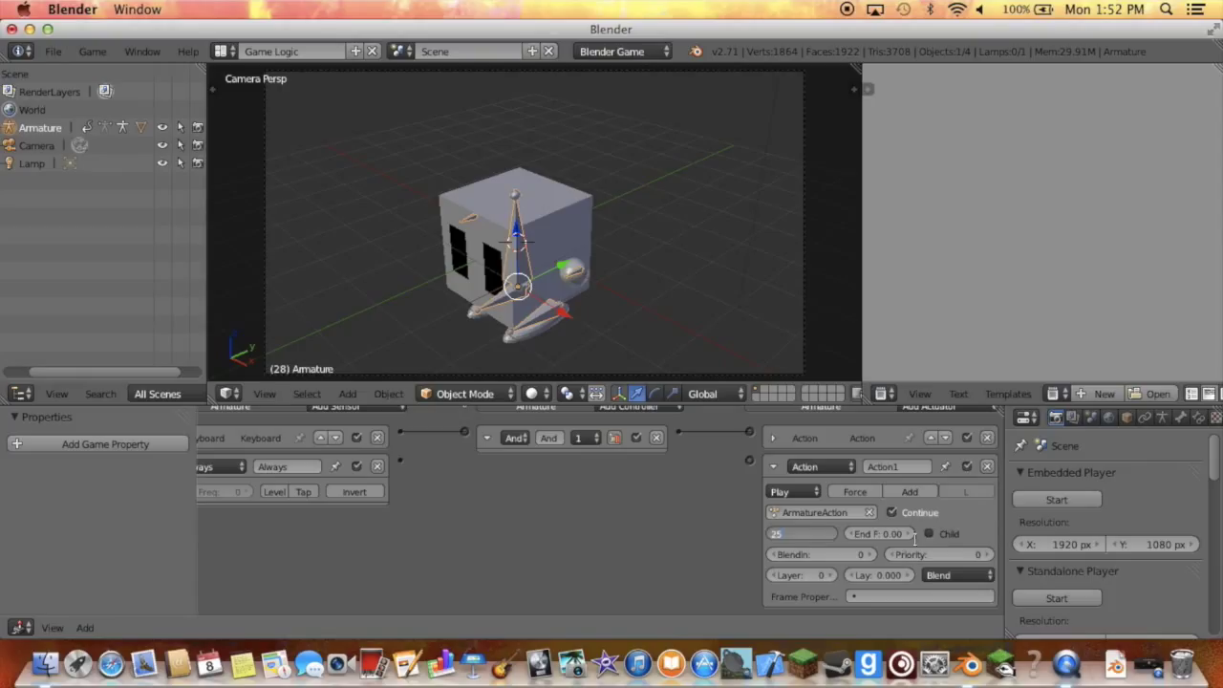
{"action": "key", "text": "Return"}
{"action": "left_click", "coordinate": [881, 533]}
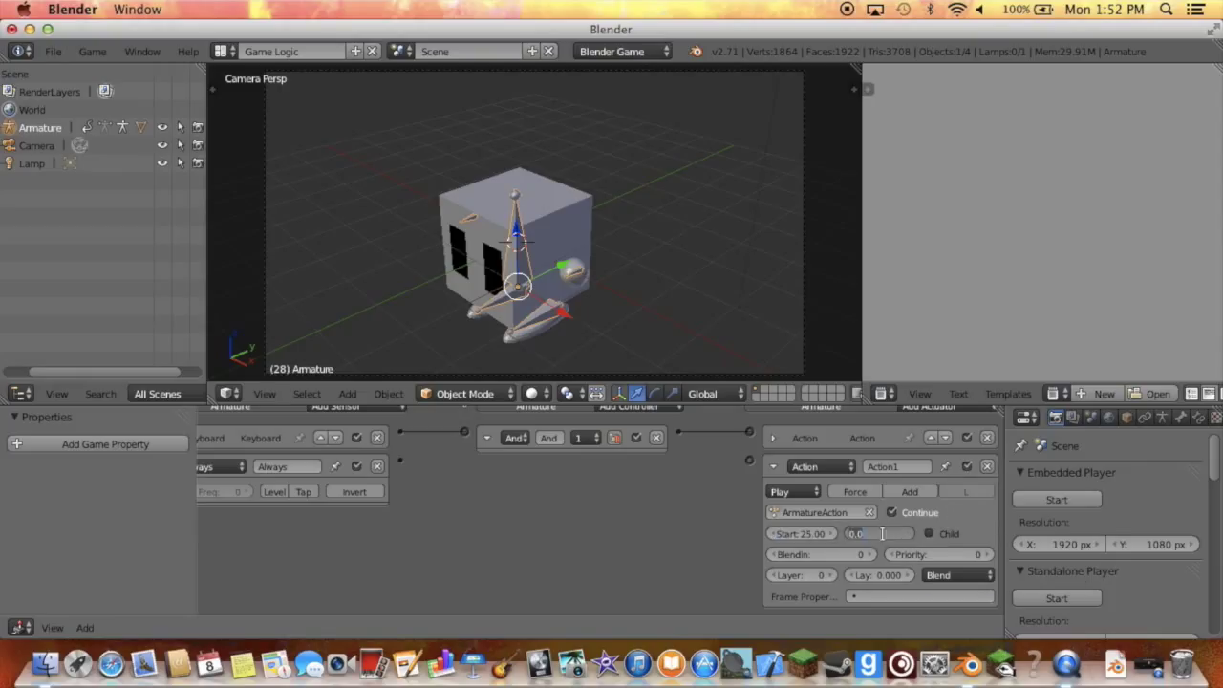
{"action": "type", "text": "44"}
{"action": "key", "text": "Return"}
Set its blend-in to 5 and wire the Always sensor to it through a new controller.
{"action": "left_click", "coordinate": [874, 554]}
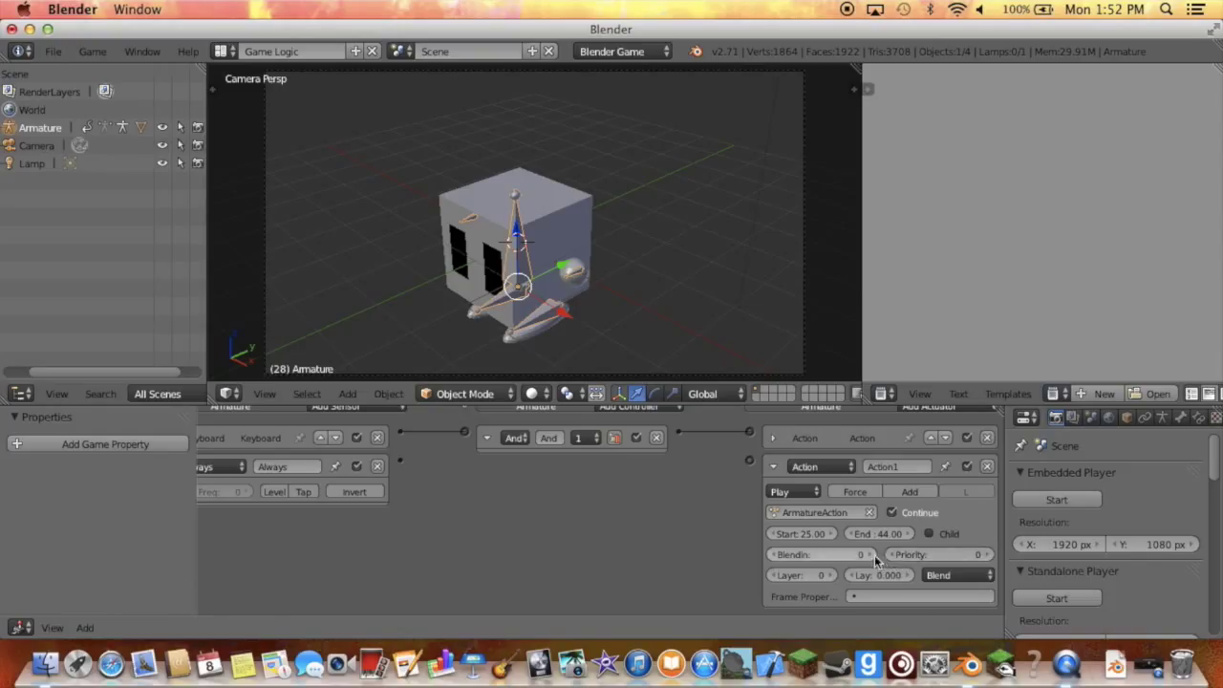
{"action": "left_click", "coordinate": [874, 554]}
{"action": "left_click", "coordinate": [874, 554]}
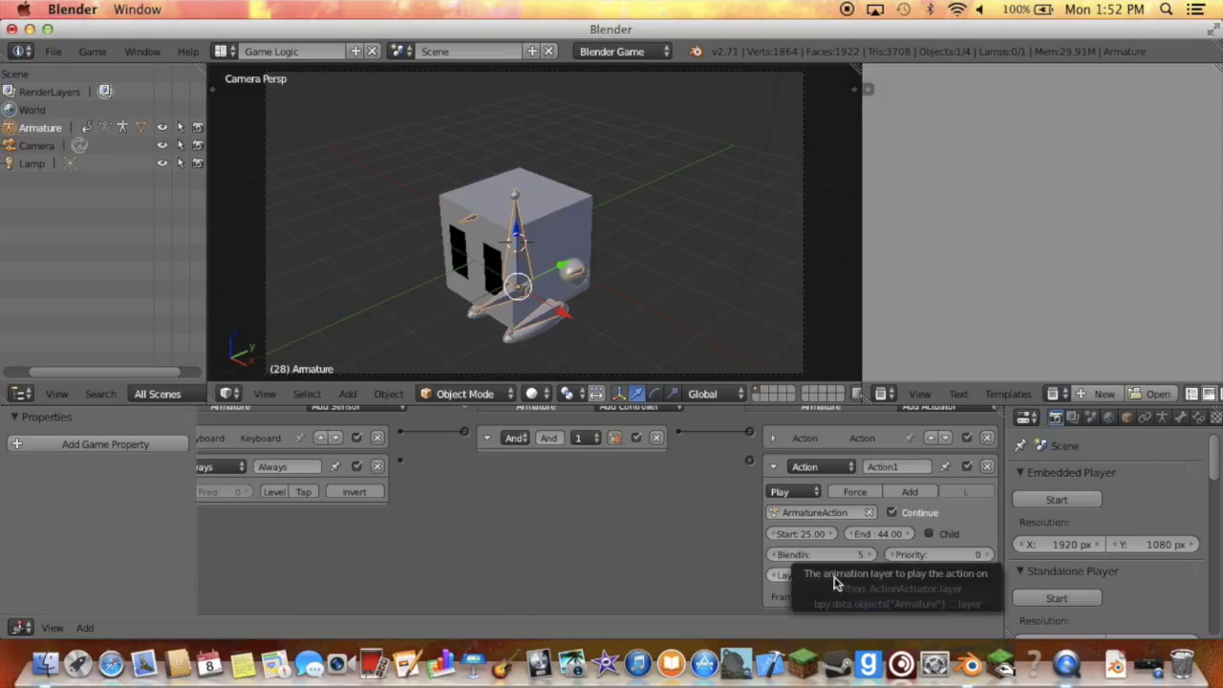
{"action": "left_click", "coordinate": [775, 438]}
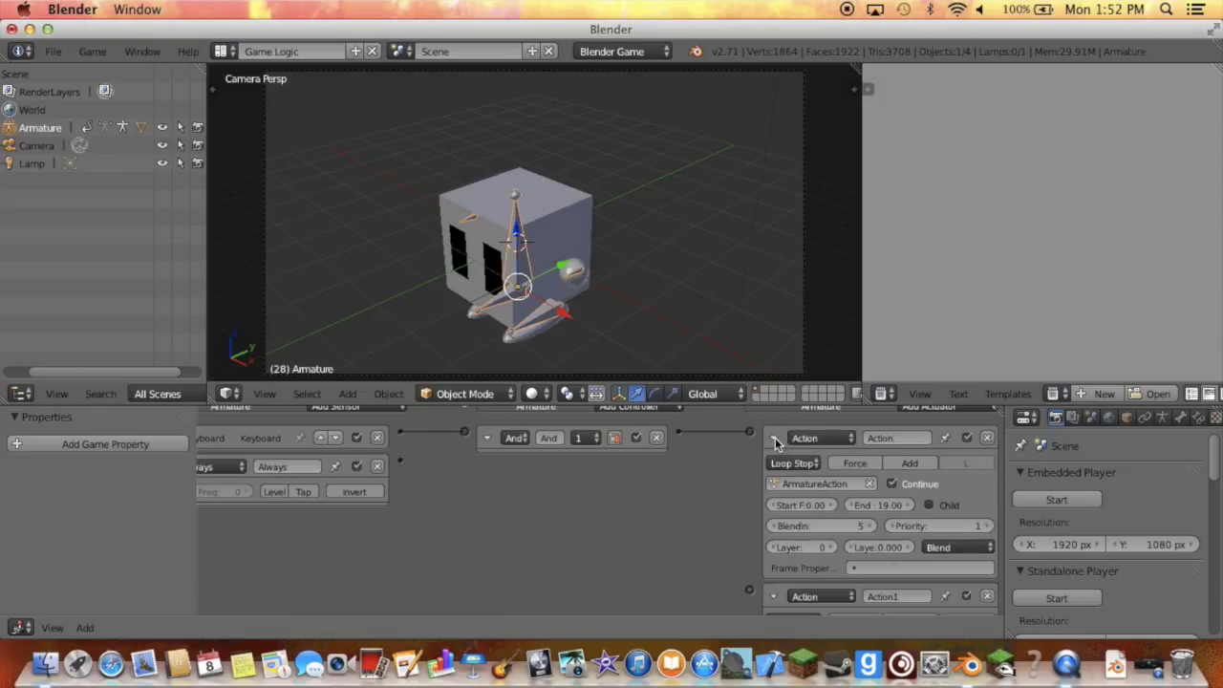
{"action": "left_click", "coordinate": [775, 437]}
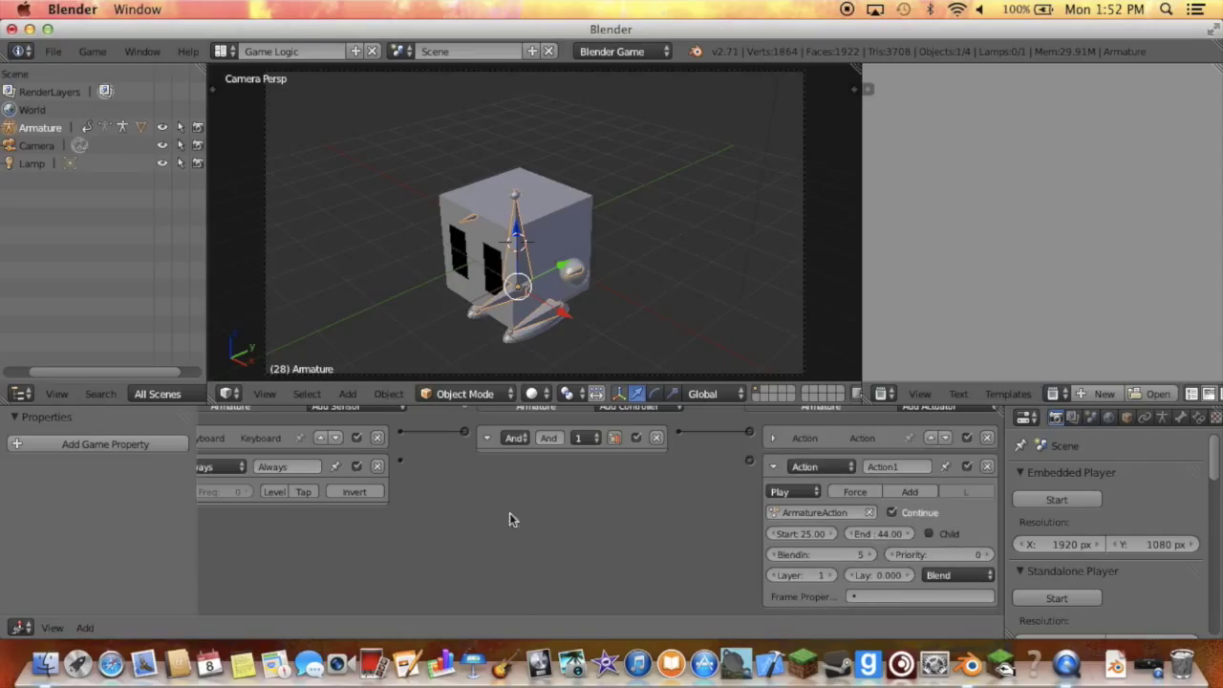
{"action": "left_click_drag", "start_coordinate": [399, 465], "coordinate": [749, 462]}
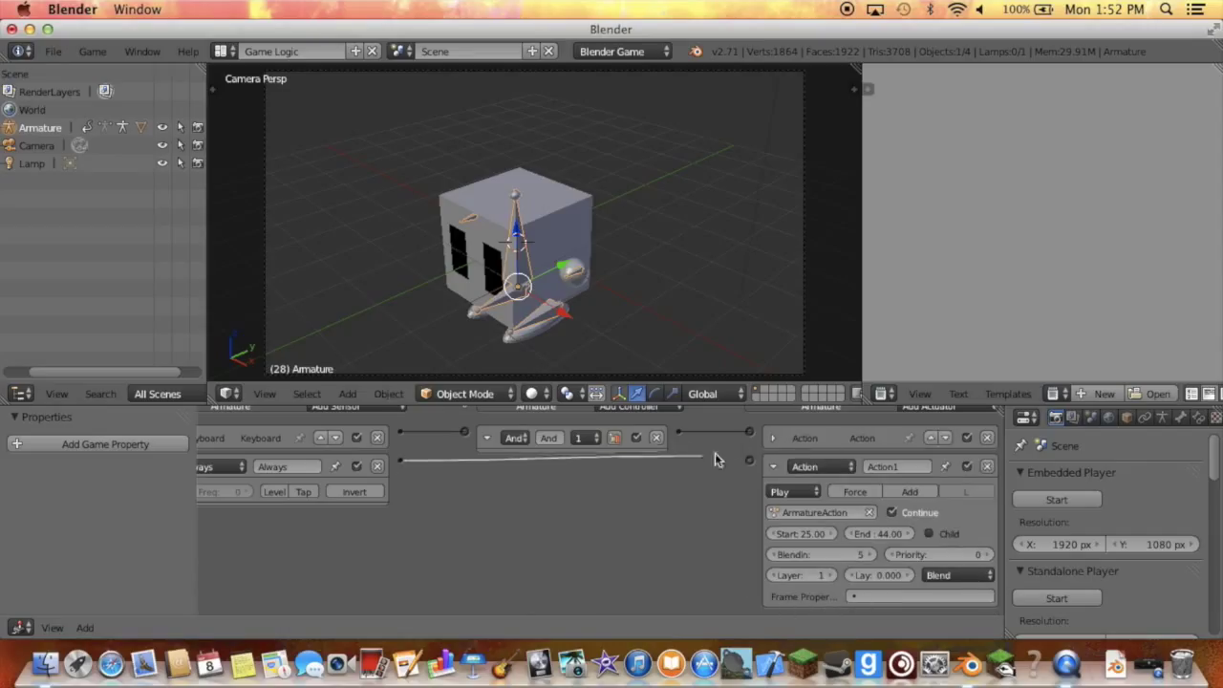
Expand the first Action actuator and playtest both animations.
{"action": "left_click", "coordinate": [775, 437]}
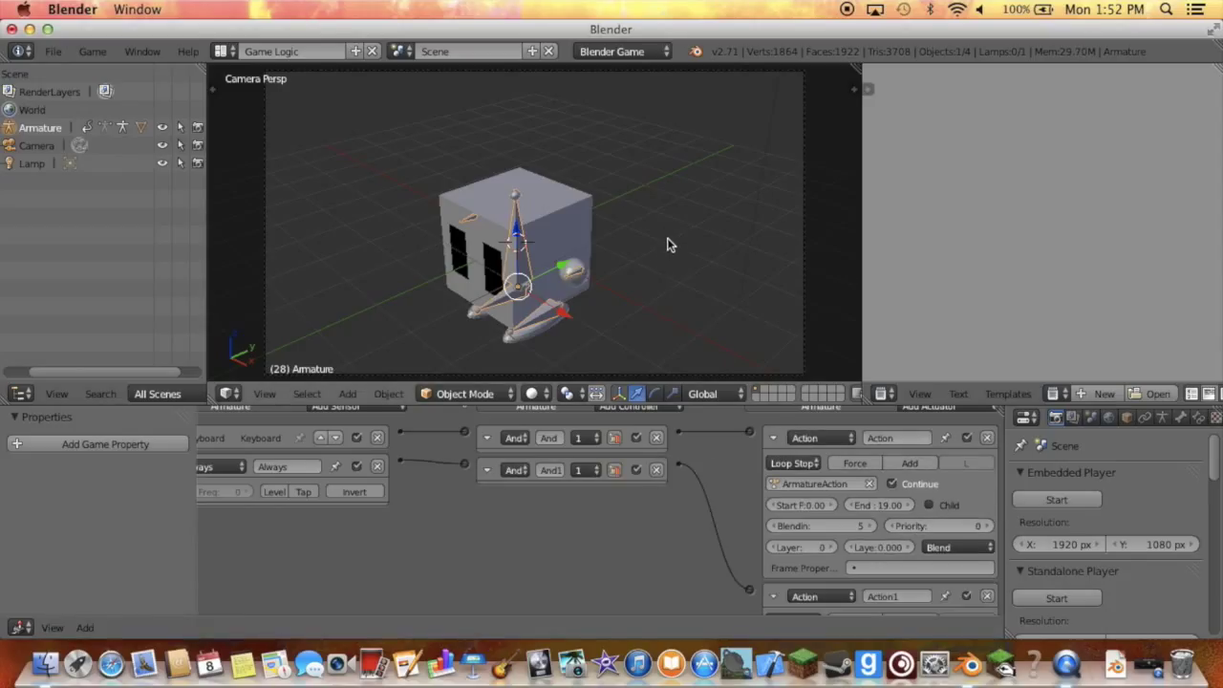
{"action": "key", "text": "p"}
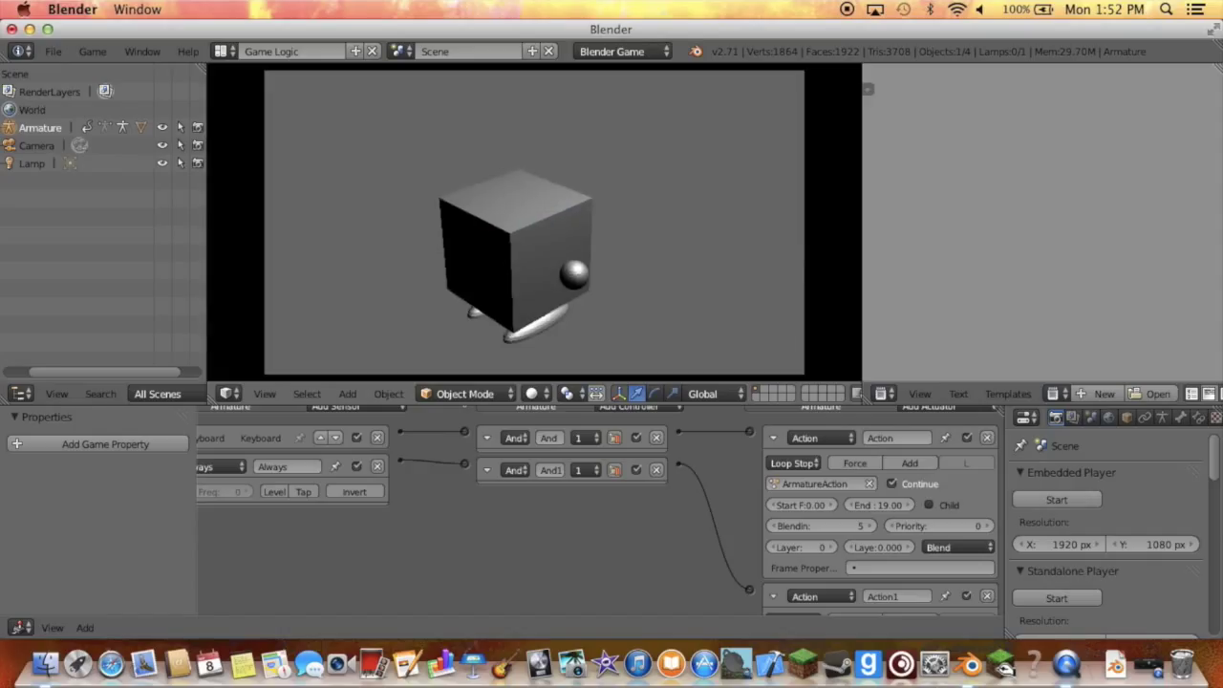
{"action": "key", "text": "Escape"}
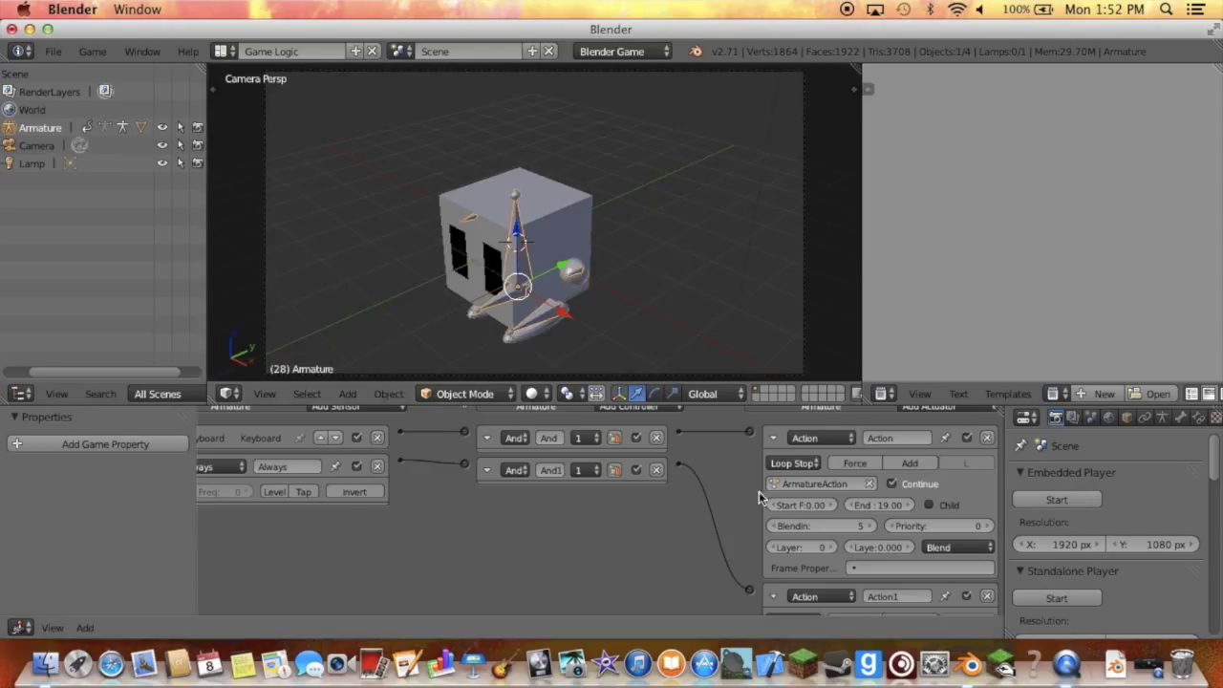
{"action": "scroll", "coordinate": [791, 574], "scroll_direction": "down", "scroll_amount": 1}
{"action": "scroll", "coordinate": [791, 573], "scroll_direction": "down", "scroll_amount": 3}
{"action": "scroll", "coordinate": [792, 573], "scroll_direction": "down", "scroll_amount": 2}
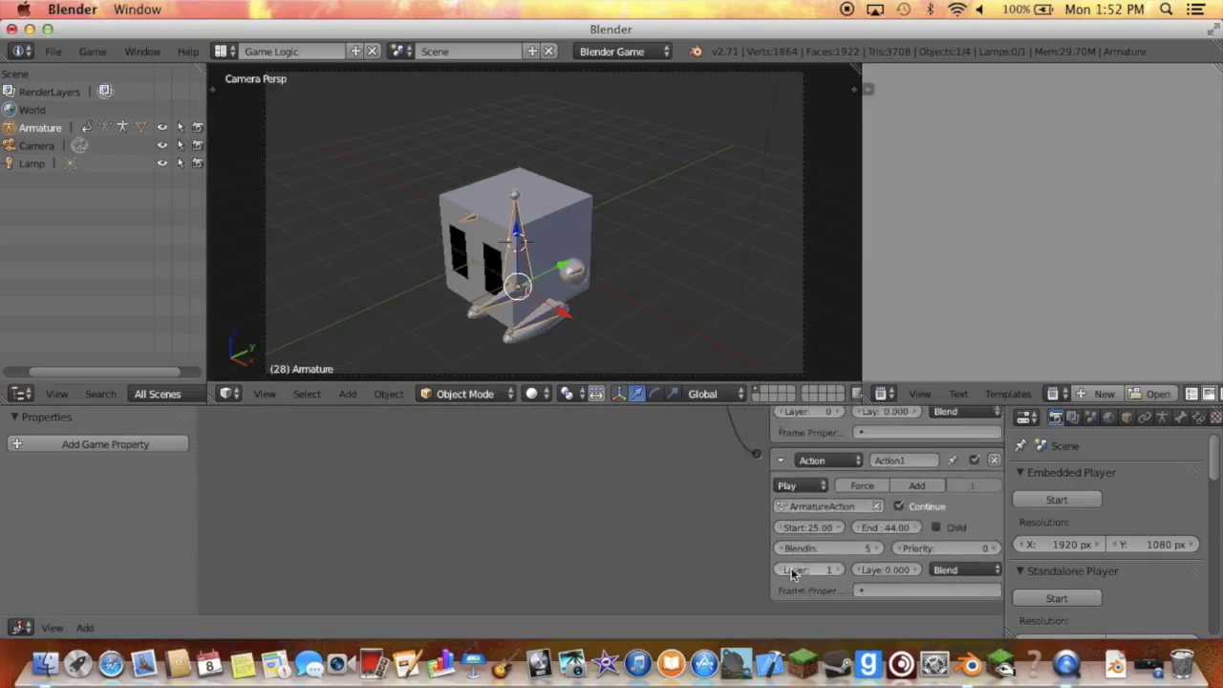
Set the second action to Loop Stop and playtest again from the camera view.
{"action": "left_click", "coordinate": [801, 485]}
{"action": "left_click", "coordinate": [817, 416]}
{"action": "key", "text": "KP_5"}
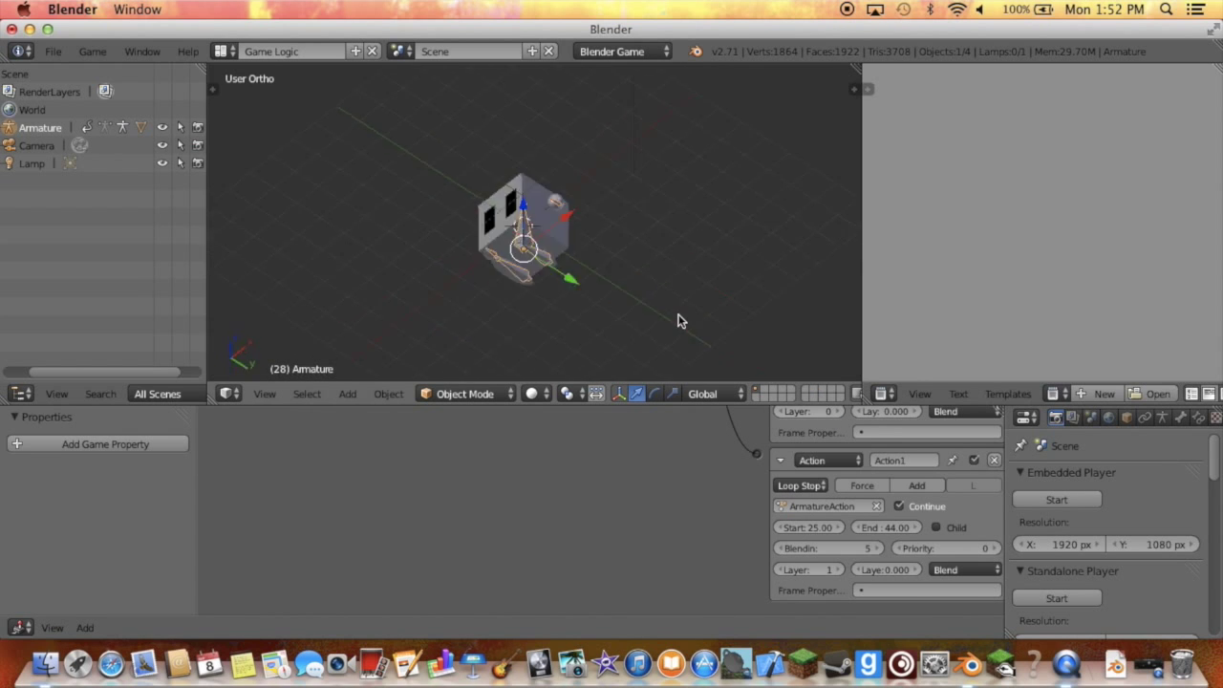
{"action": "key", "text": "KP_0"}
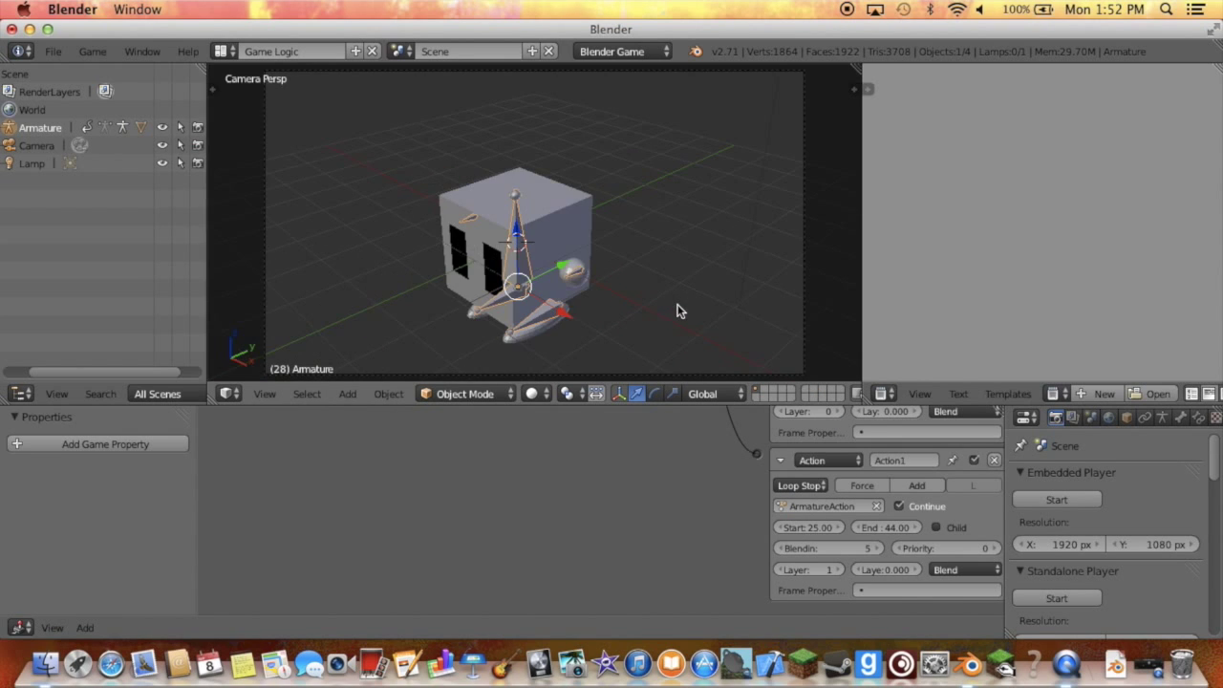
{"action": "scroll", "coordinate": [777, 424], "scroll_direction": "up", "scroll_amount": 1}
{"action": "scroll", "coordinate": [780, 435], "scroll_direction": "up", "scroll_amount": 2}
{"action": "scroll", "coordinate": [783, 449], "scroll_direction": "up", "scroll_amount": 2}
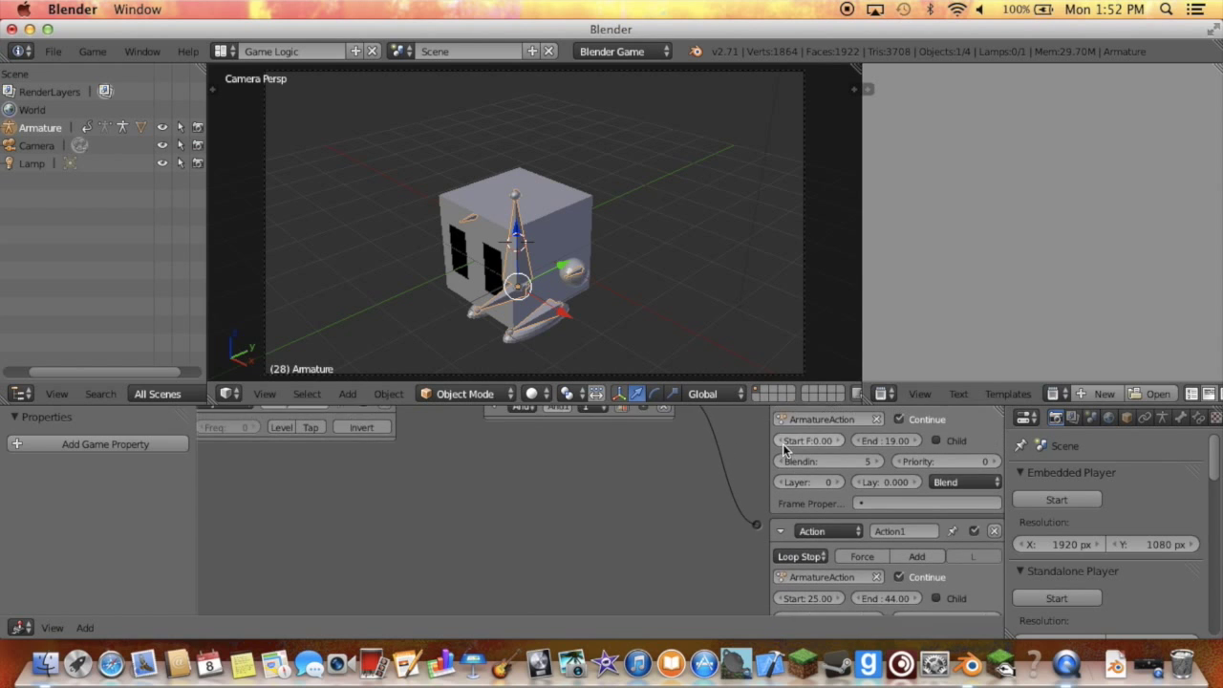
{"action": "scroll", "coordinate": [783, 449], "scroll_direction": "up", "scroll_amount": 1}
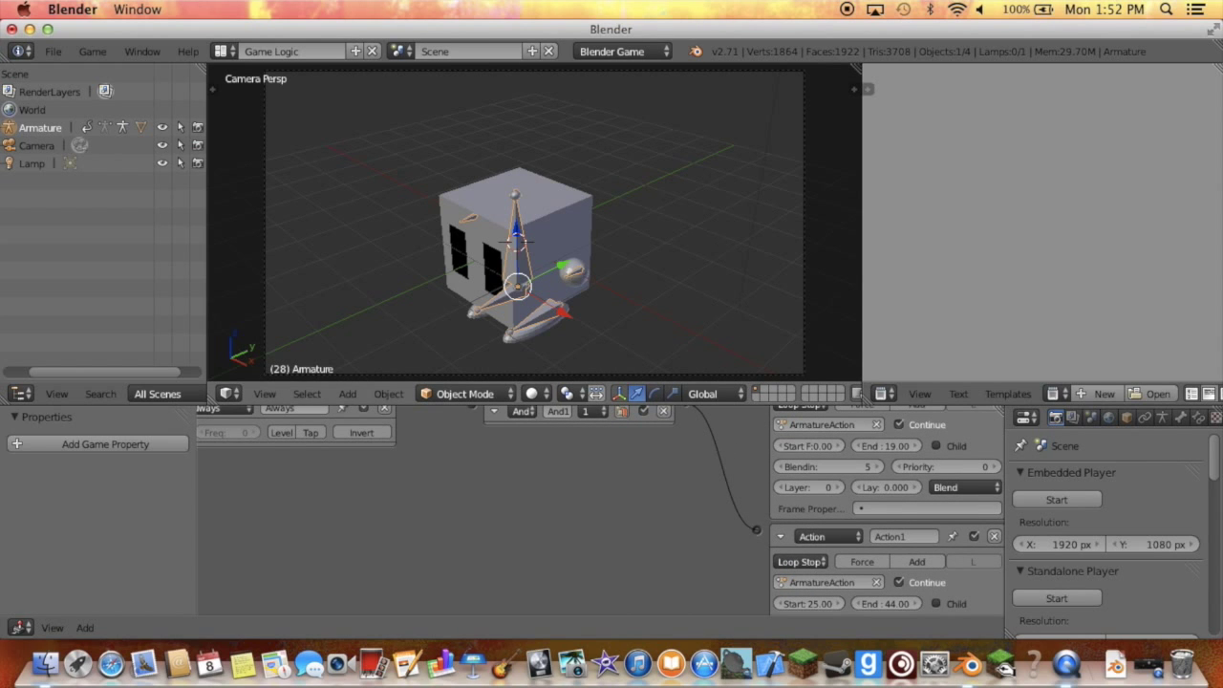
{"action": "key", "text": "p"}
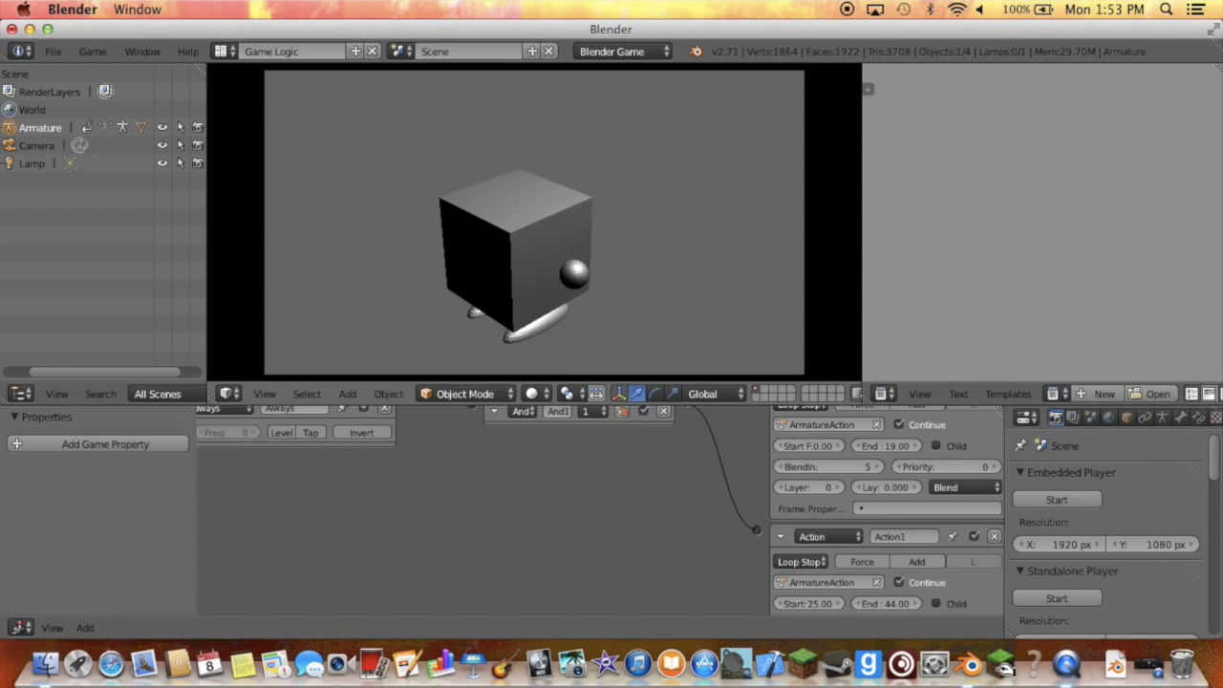
{"action": "key", "text": "Escape"}
Raise the frames 0–19 Action actuator's priority to 1.
{"action": "scroll", "coordinate": [945, 508], "scroll_direction": "up", "scroll_amount": 1}
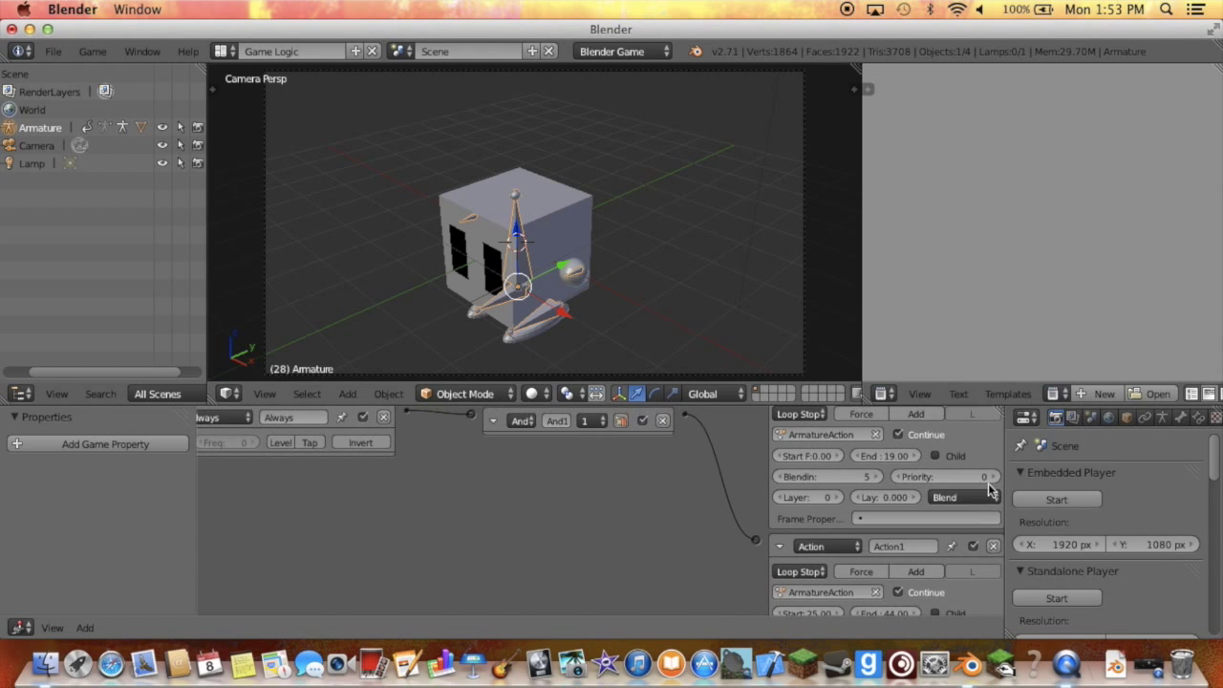
{"action": "left_click", "coordinate": [995, 476]}
{"action": "scroll", "coordinate": [842, 544], "scroll_direction": "down", "scroll_amount": 5}
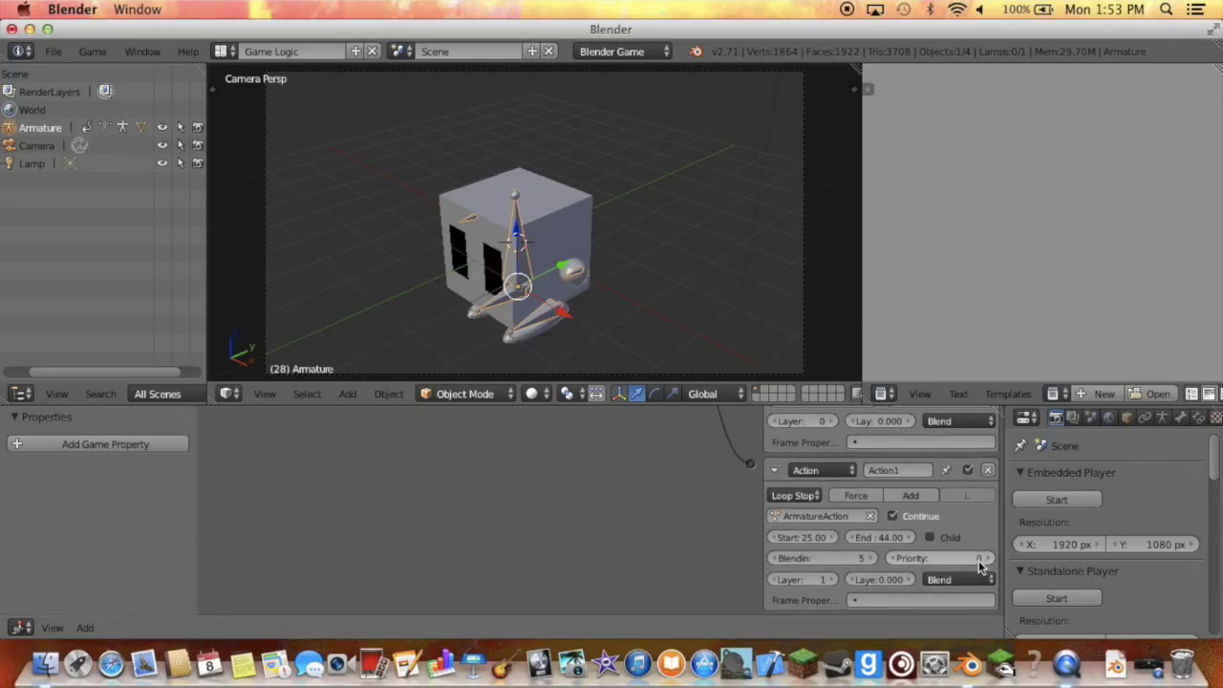
{"action": "scroll", "coordinate": [979, 565], "scroll_direction": "up", "scroll_amount": 1}
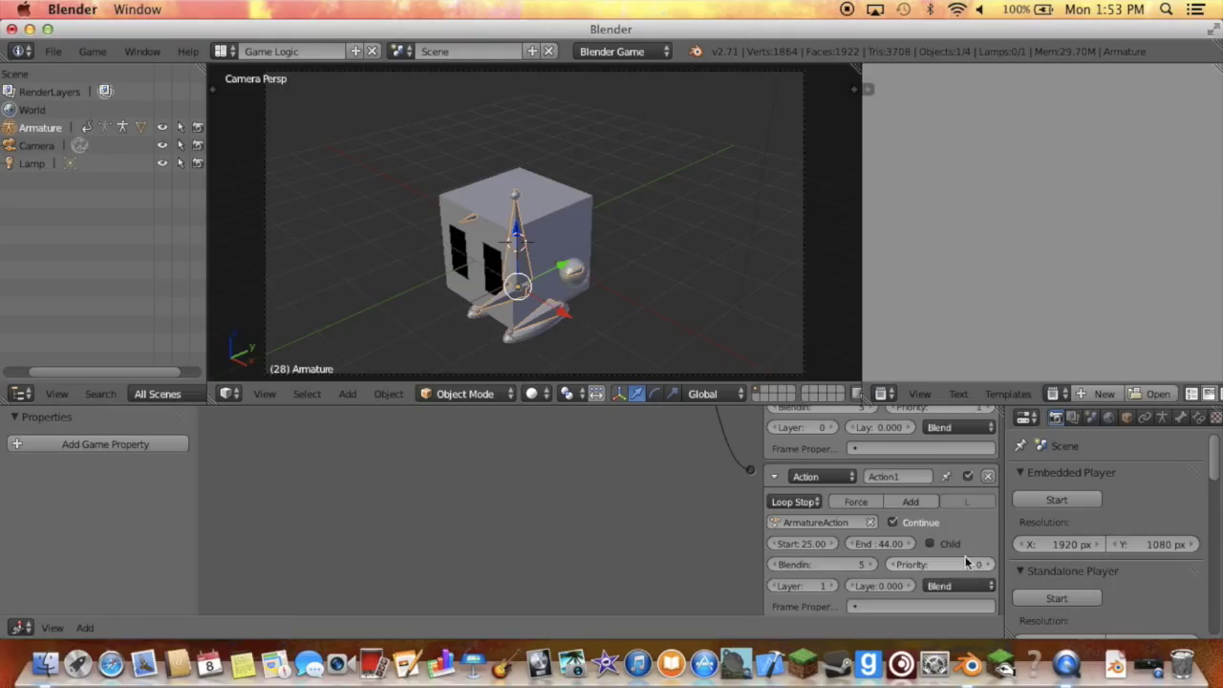
{"action": "scroll", "coordinate": [978, 564], "scroll_direction": "up", "scroll_amount": 5}
{"action": "scroll", "coordinate": [972, 475], "scroll_direction": "up", "scroll_amount": 1}
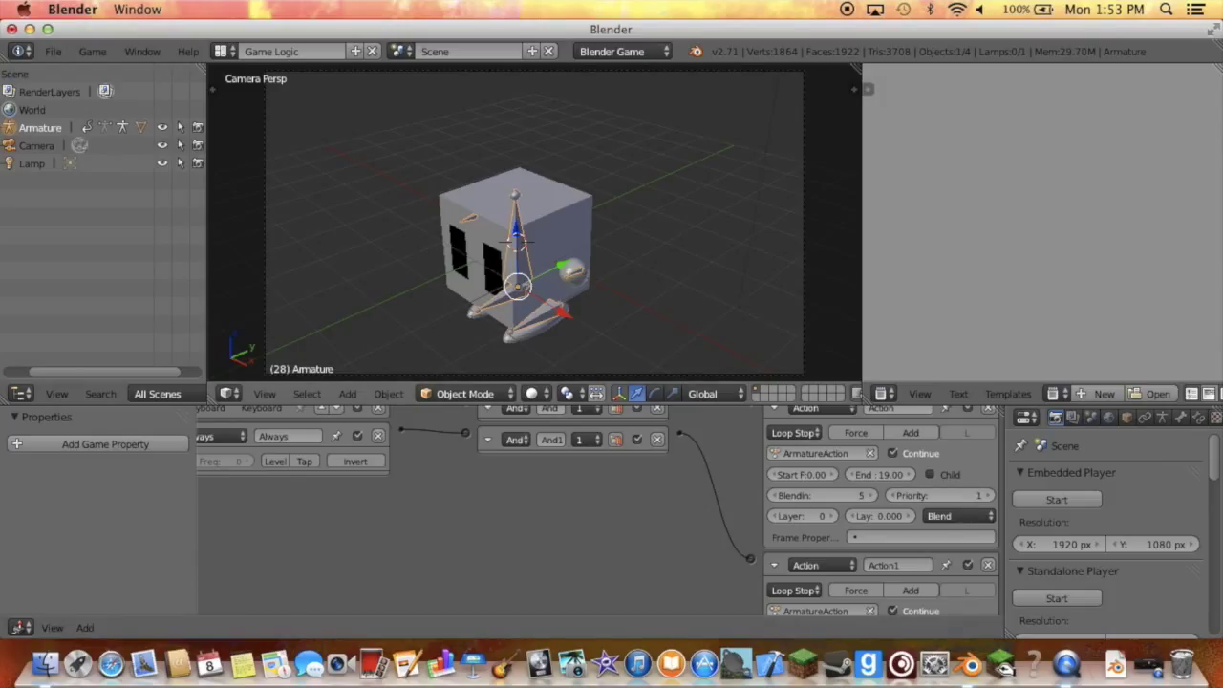
Playtest, then put the frames 25–44 action on layer 0.
{"action": "key", "text": "p"}
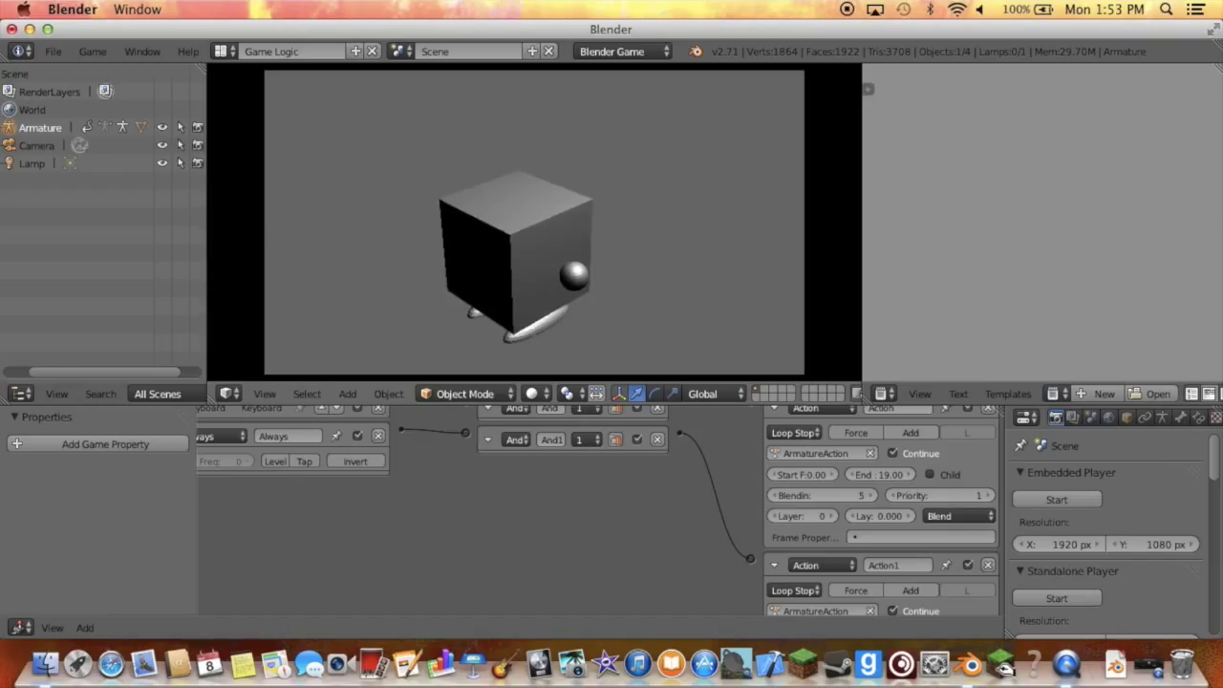
{"action": "key", "text": "Escape"}
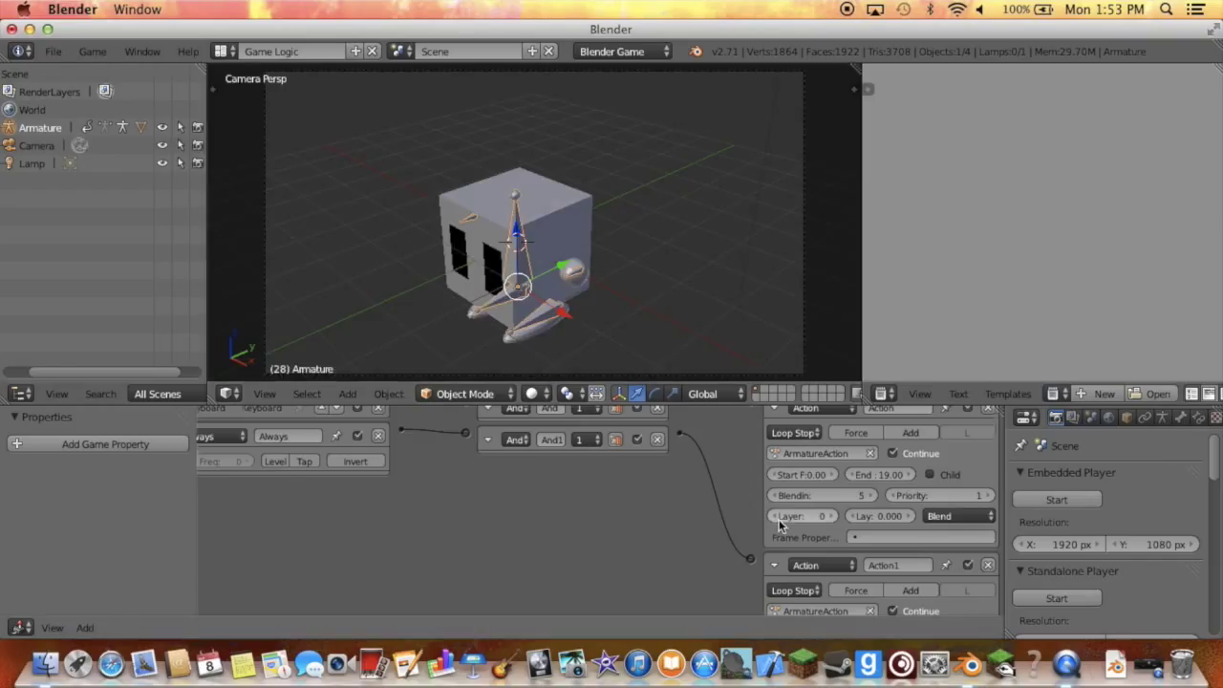
{"action": "scroll", "coordinate": [779, 524], "scroll_direction": "down", "scroll_amount": 1}
{"action": "scroll", "coordinate": [778, 523], "scroll_direction": "up", "scroll_amount": 2}
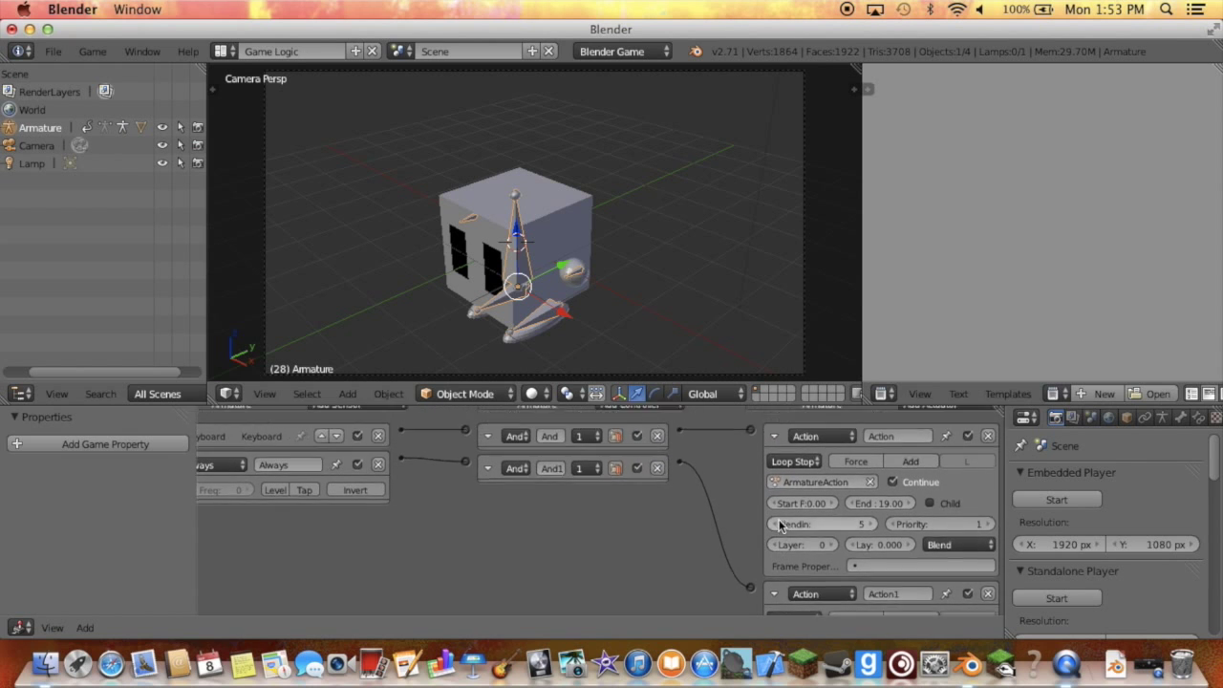
{"action": "scroll", "coordinate": [778, 524], "scroll_direction": "down", "scroll_amount": 1}
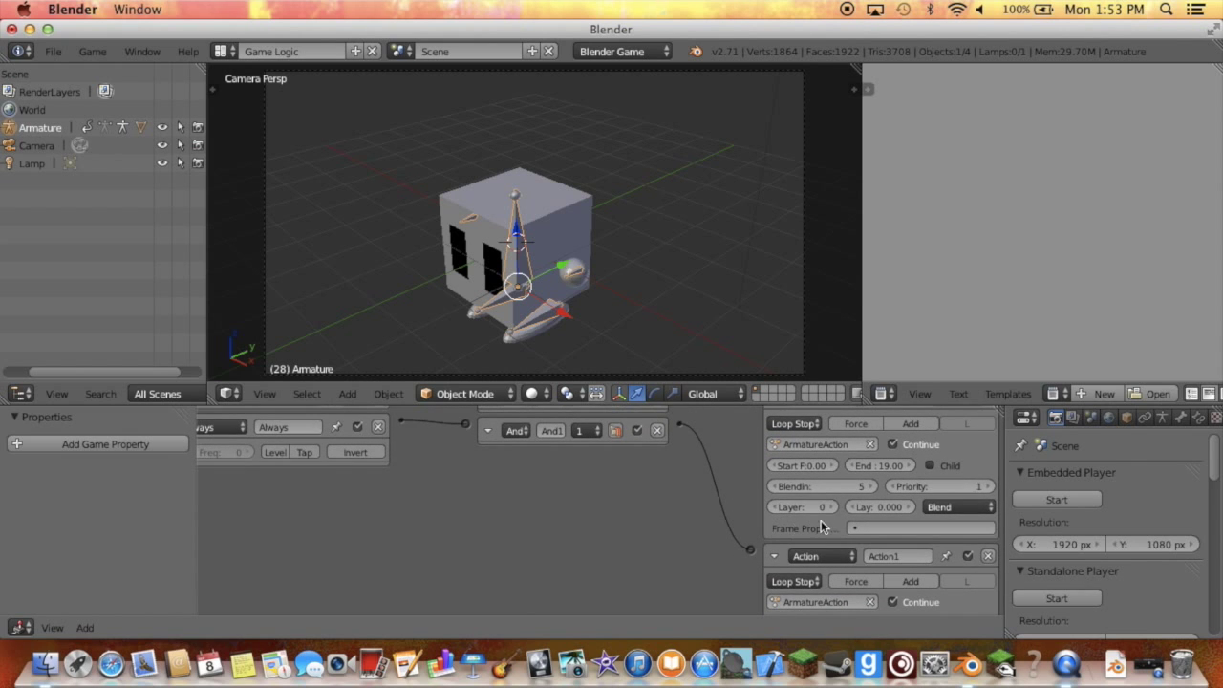
{"action": "scroll", "coordinate": [826, 516], "scroll_direction": "down", "scroll_amount": 3}
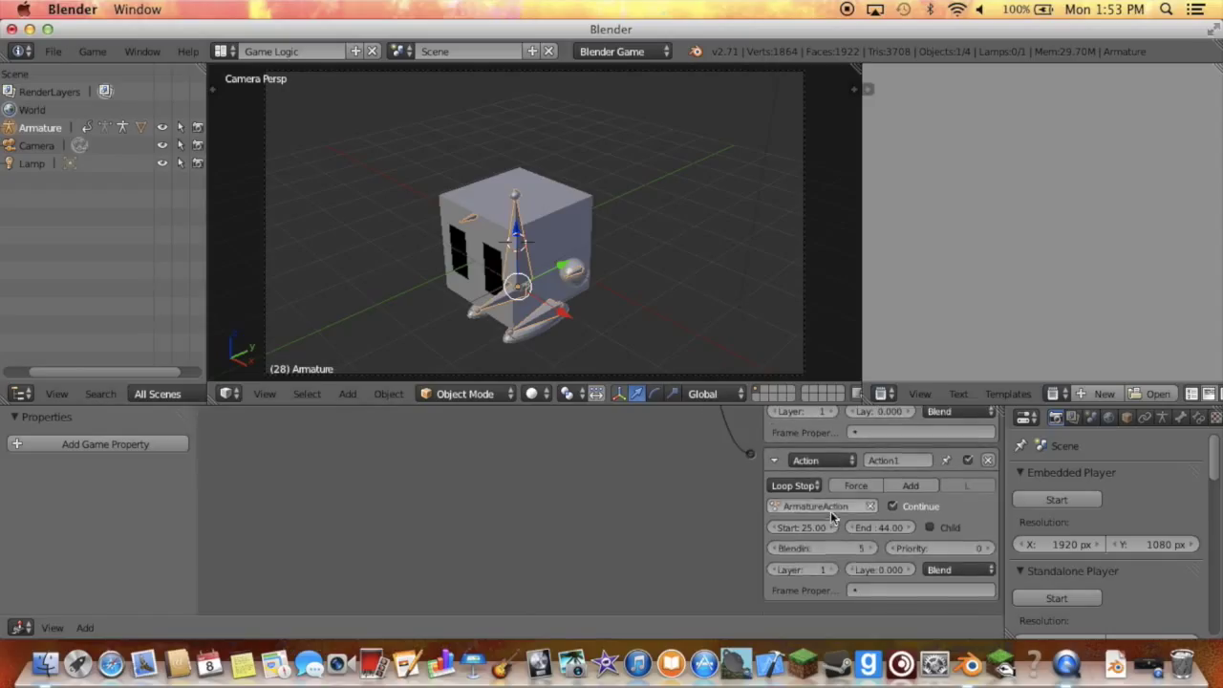
{"action": "left_click", "coordinate": [773, 569]}
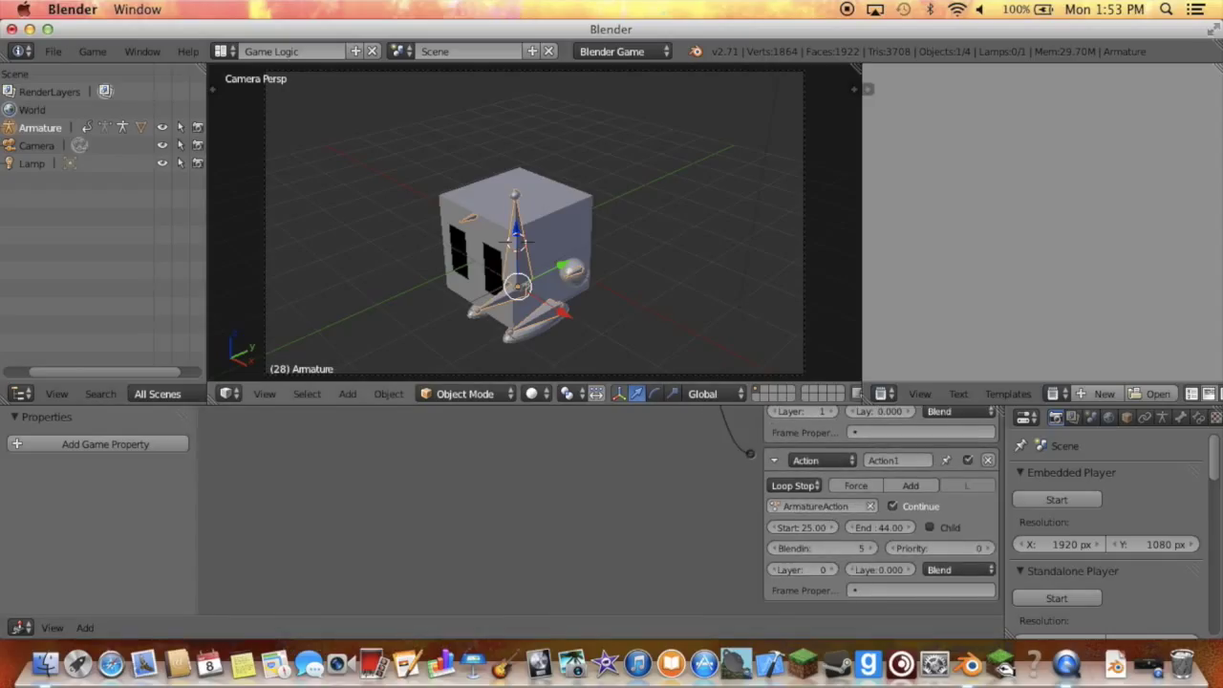
Playtest the new layer setup twice and frame all logic bricks in view.
{"action": "key", "text": "p"}
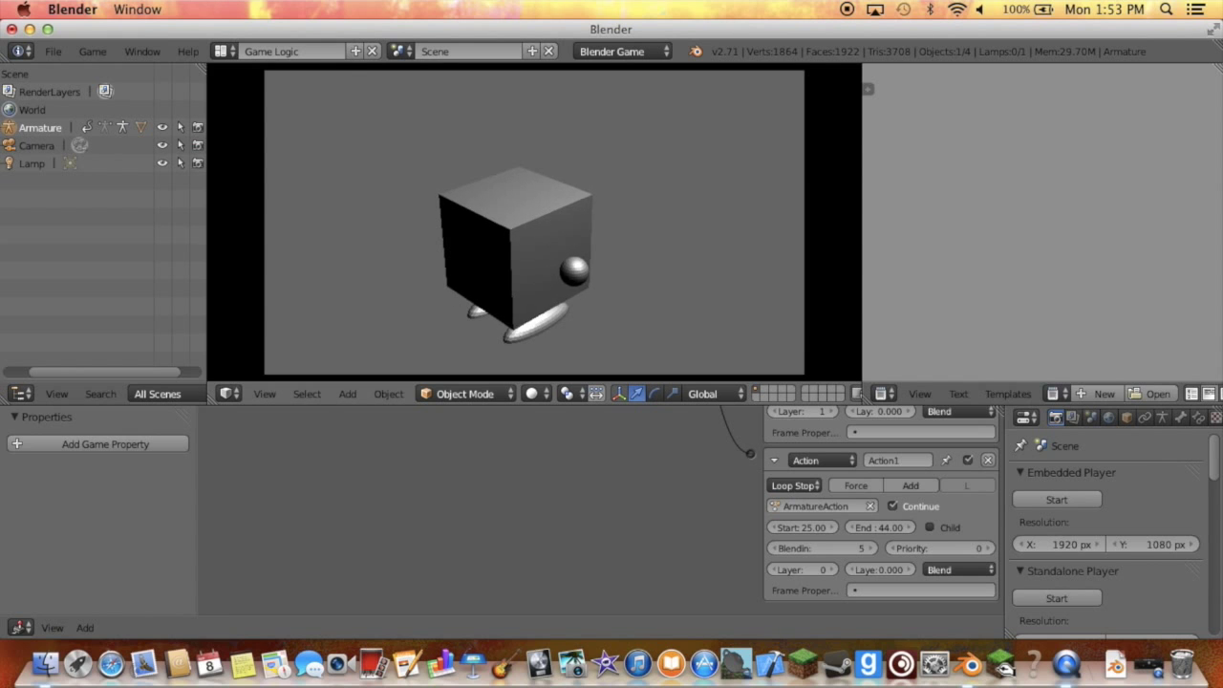
{"action": "key", "text": "Escape"}
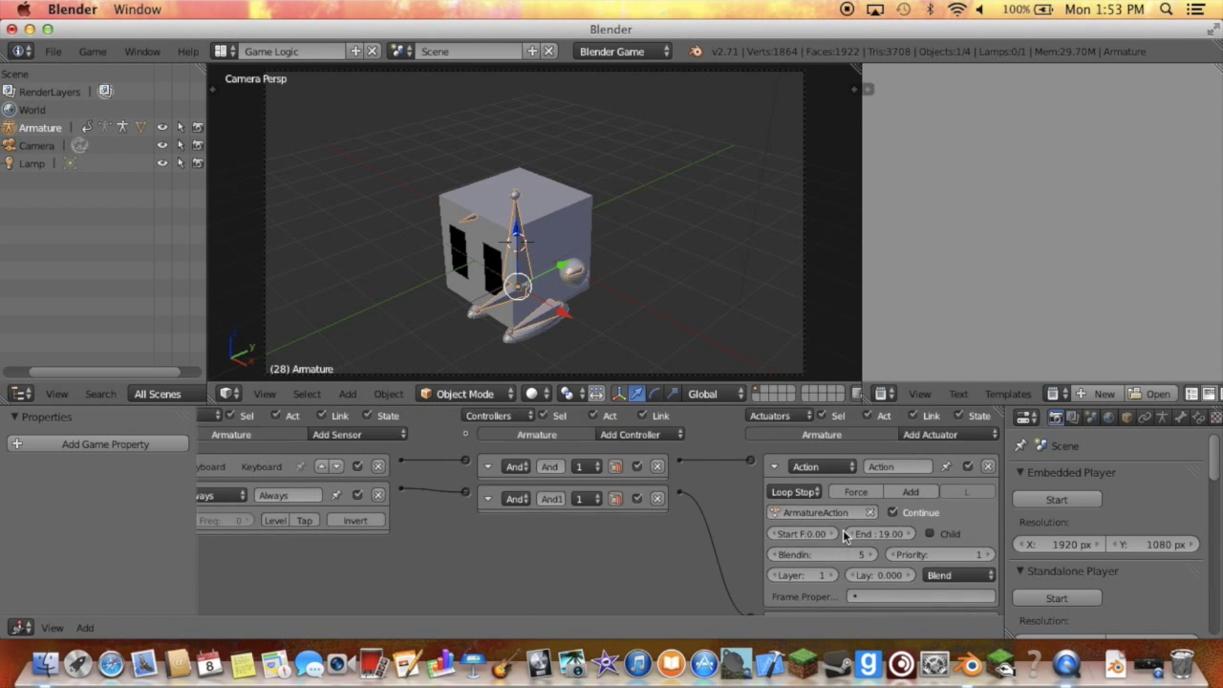
{"action": "scroll", "coordinate": [844, 532], "scroll_direction": "down", "scroll_amount": 3}
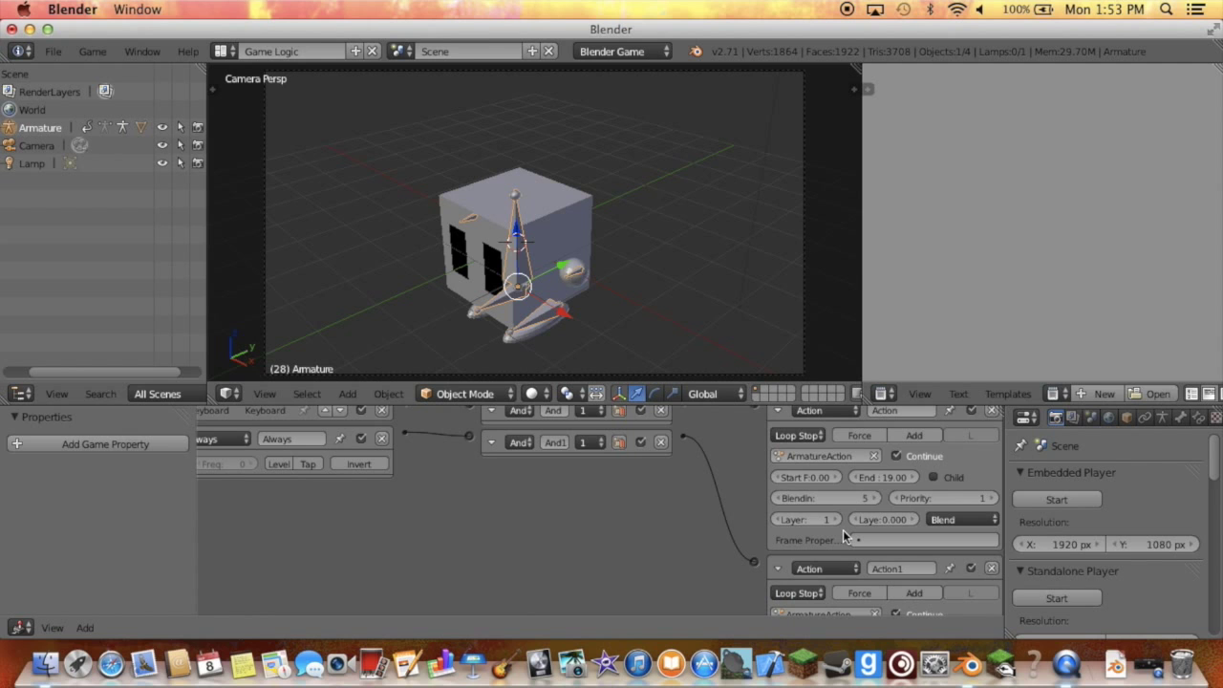
{"action": "scroll", "coordinate": [842, 530], "scroll_direction": "down", "scroll_amount": 4}
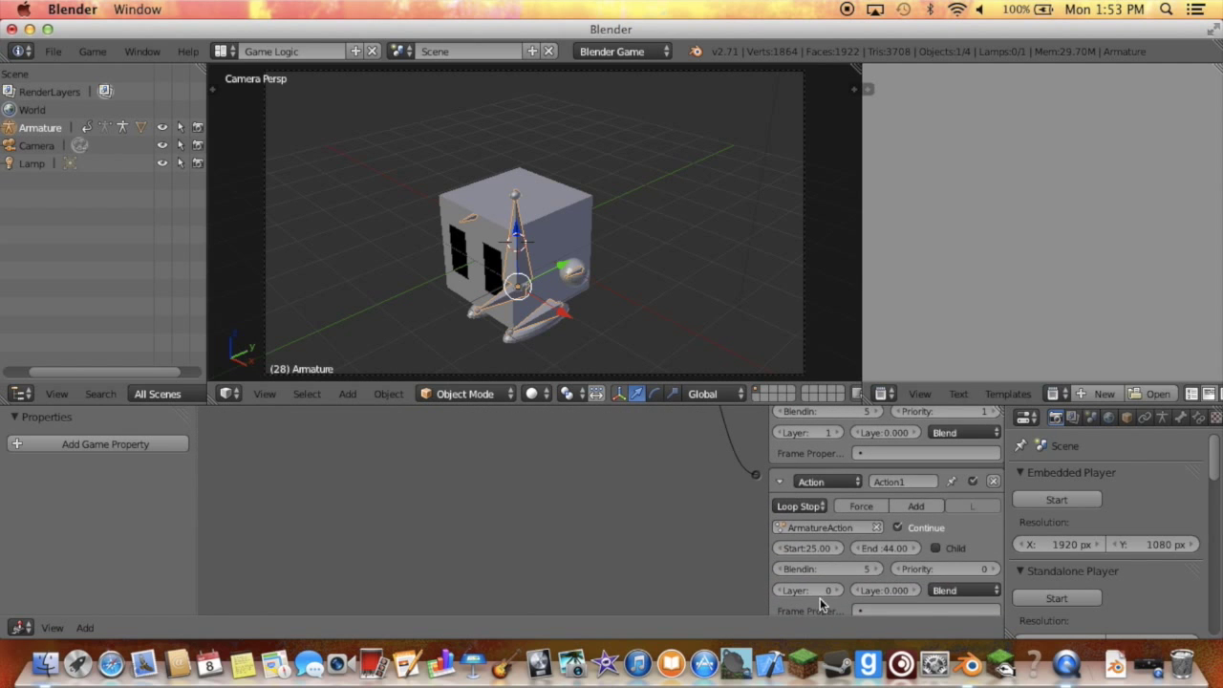
{"action": "scroll", "coordinate": [820, 586], "scroll_direction": "up", "scroll_amount": 5}
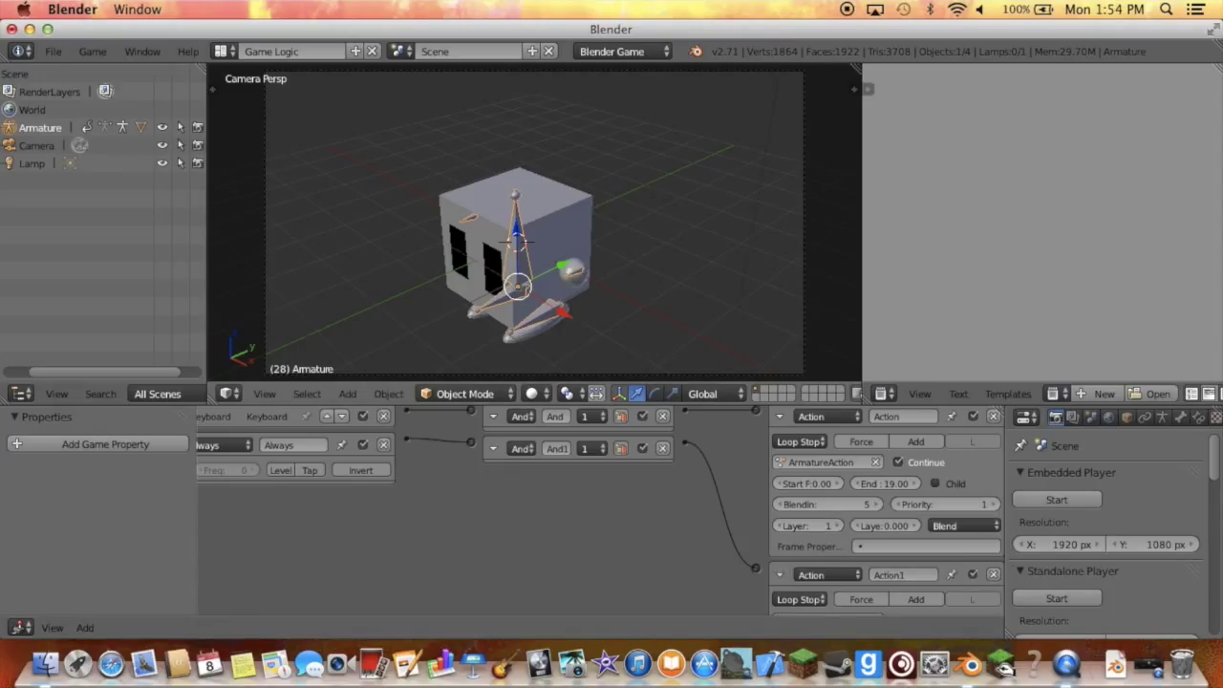
{"action": "key", "text": "p"}
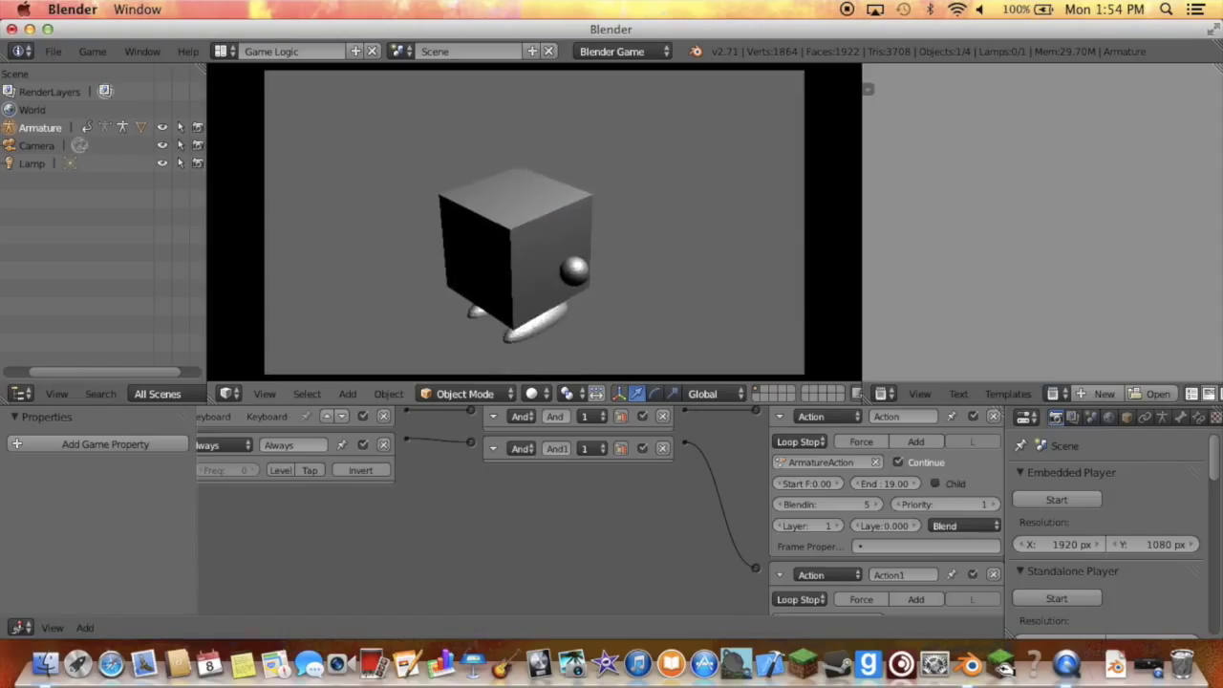
{"action": "key", "text": "Escape"}
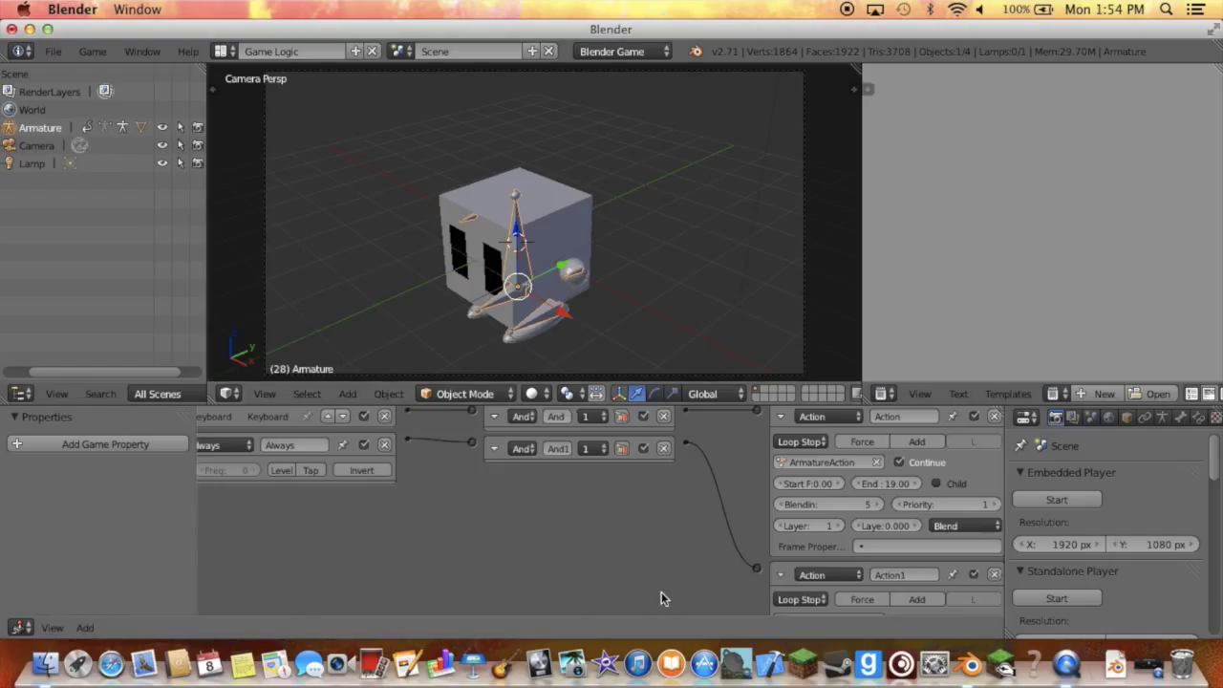
{"action": "key", "text": "Home"}
Select the Cube and wire a W-key Keyboard sensor to a new Motion actuator.
{"action": "right_click", "coordinate": [579, 258]}
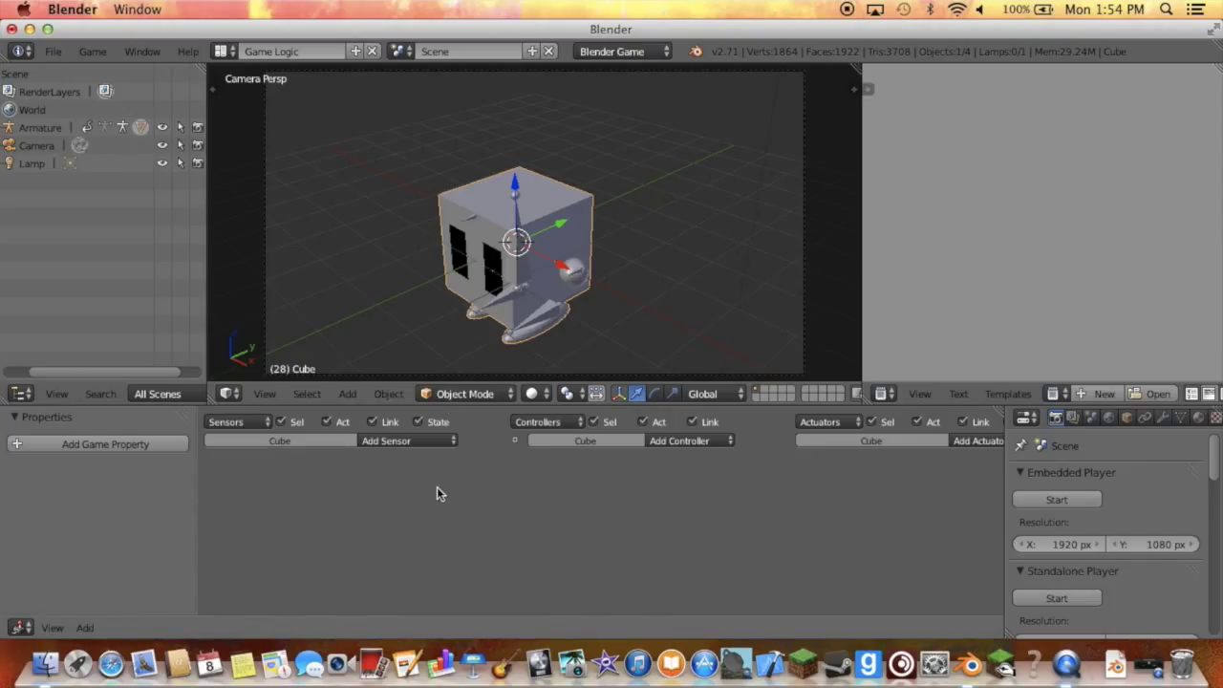
{"action": "left_click", "coordinate": [441, 445]}
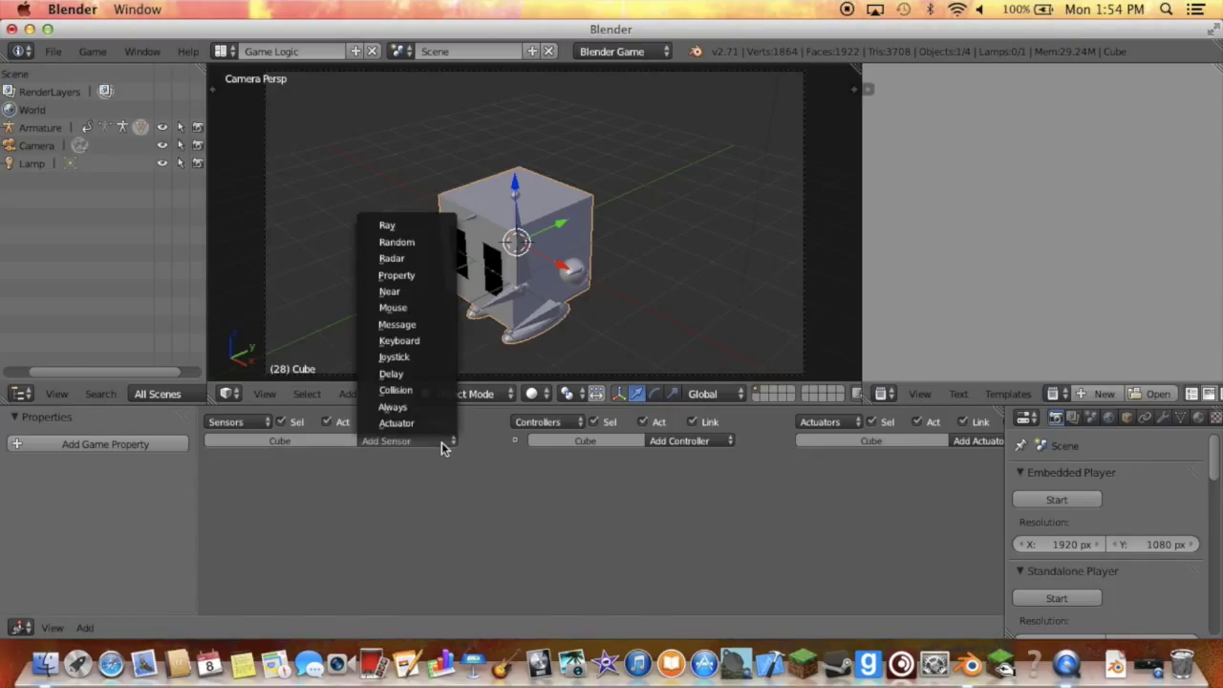
{"action": "left_click", "coordinate": [439, 340]}
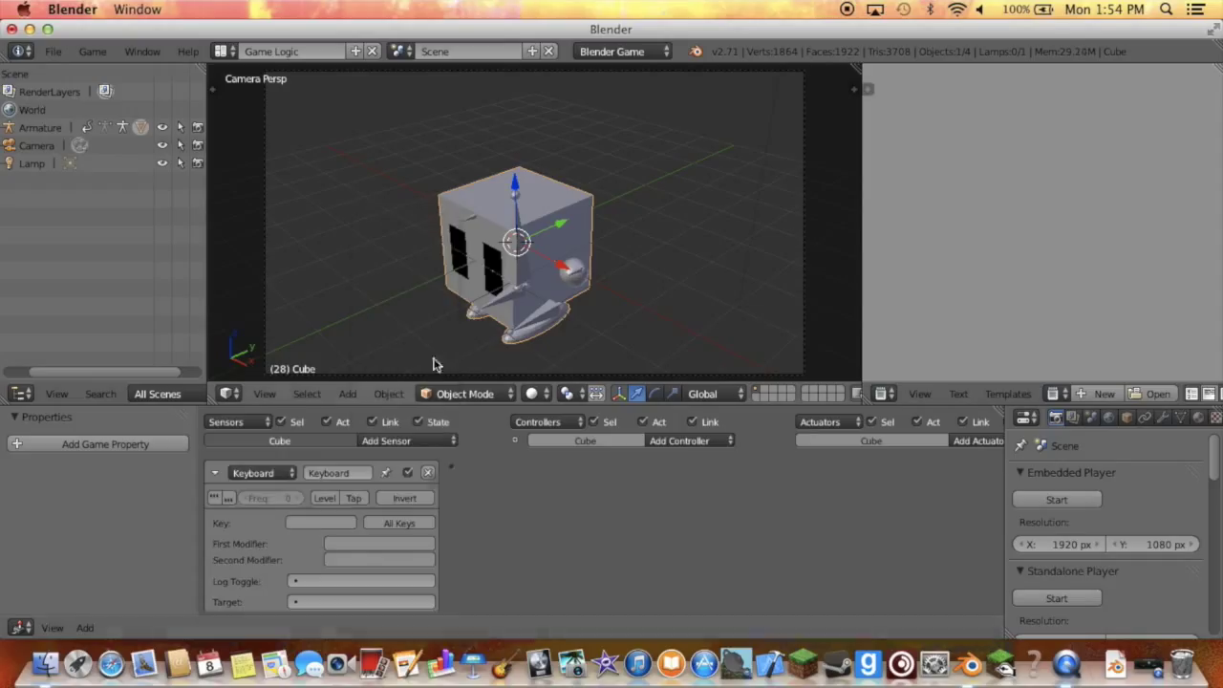
{"action": "key", "text": "w"}
{"action": "scroll", "coordinate": [584, 513], "scroll_direction": "right", "scroll_amount": 2}
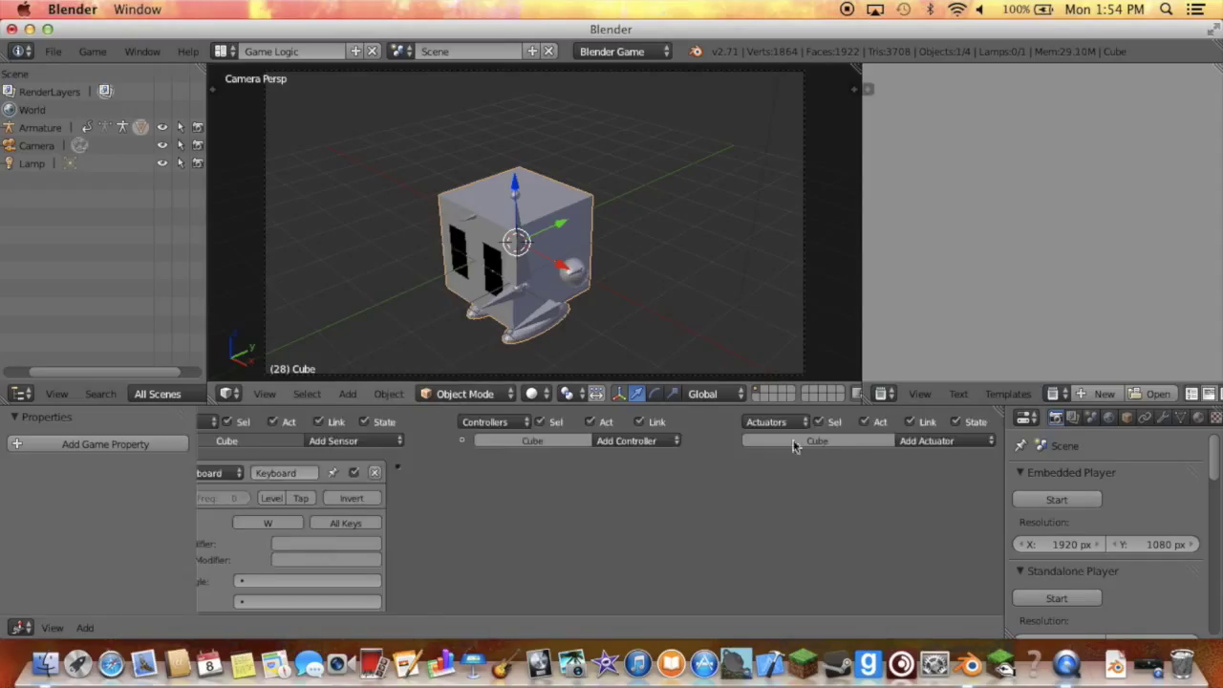
{"action": "left_click", "coordinate": [977, 444]}
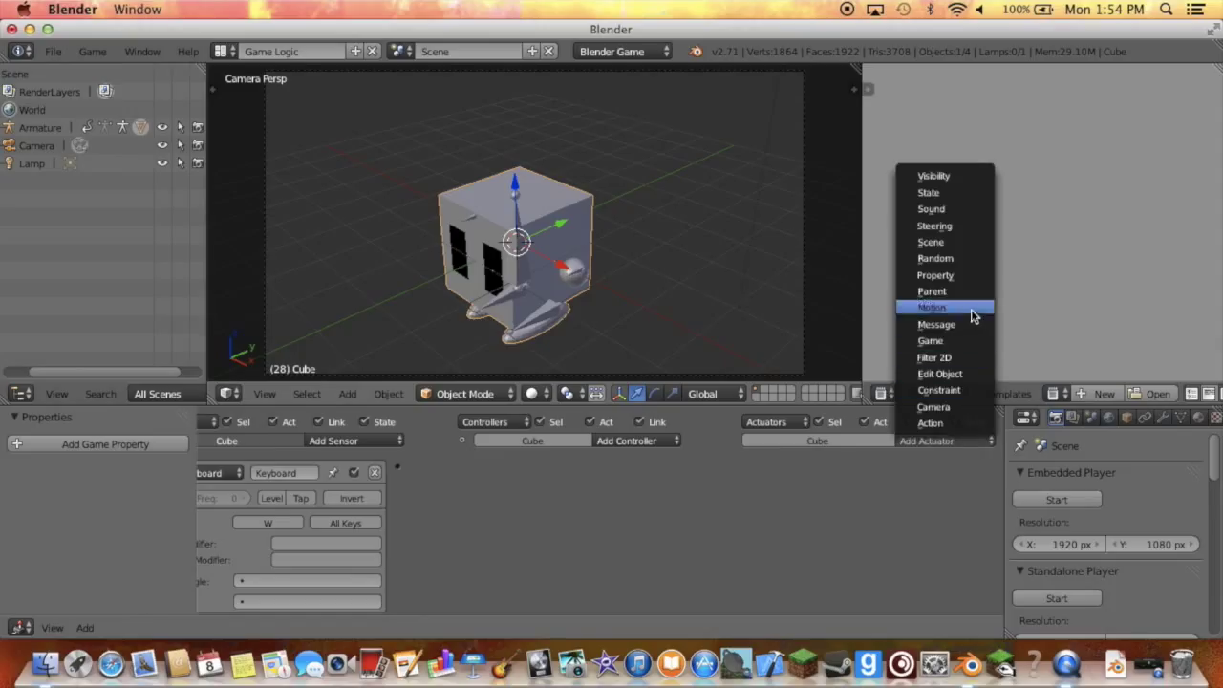
{"action": "left_click", "coordinate": [931, 308]}
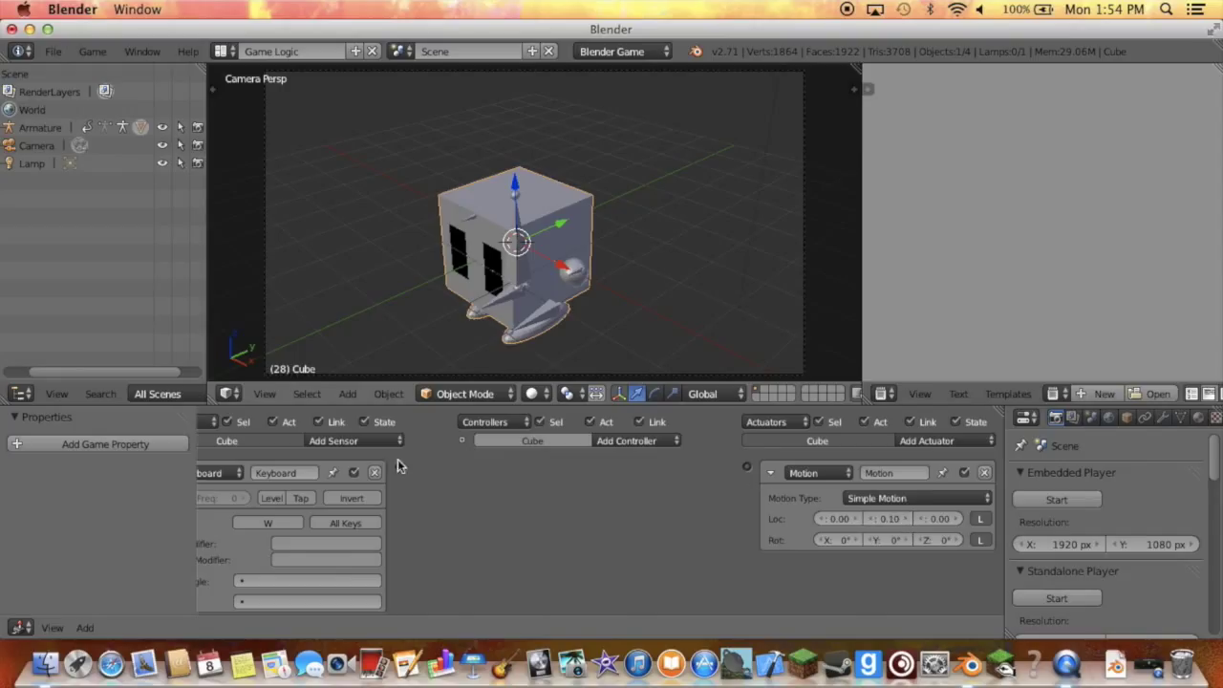
{"action": "left_click_drag", "start_coordinate": [398, 465], "coordinate": [746, 466]}
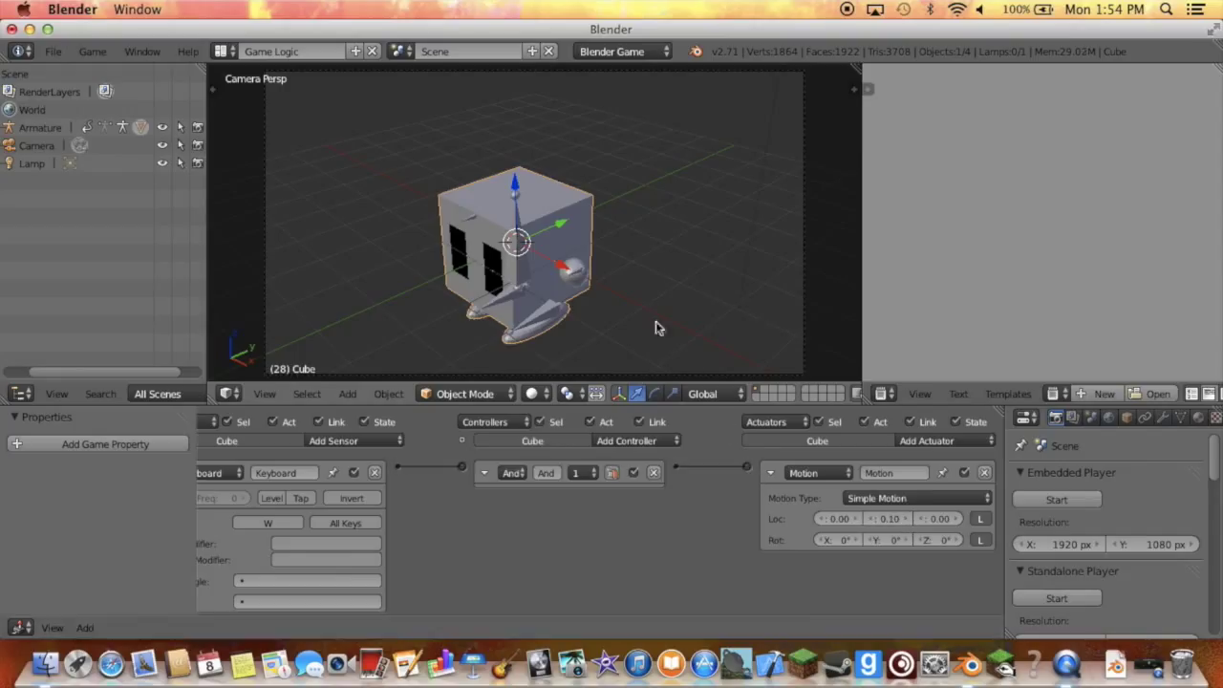
Set the Motion actuator's Y location to -0.10 and test driving the cube with W.
{"action": "key", "text": "p"}
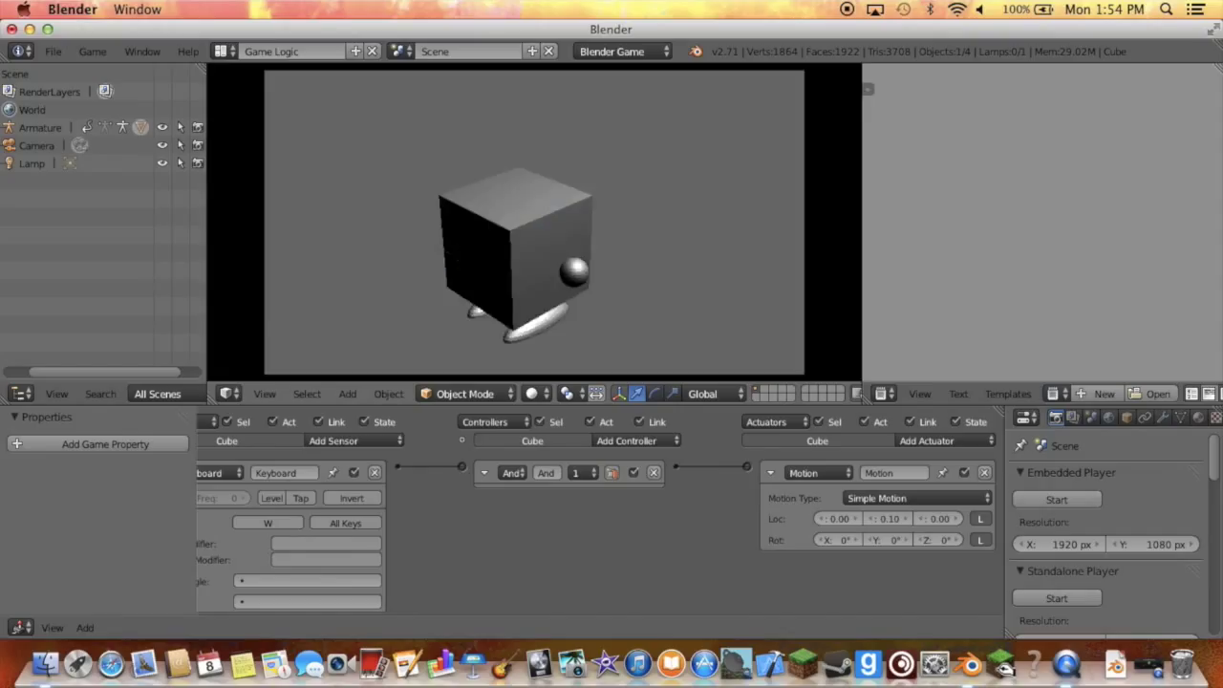
{"action": "key", "text": "w"}
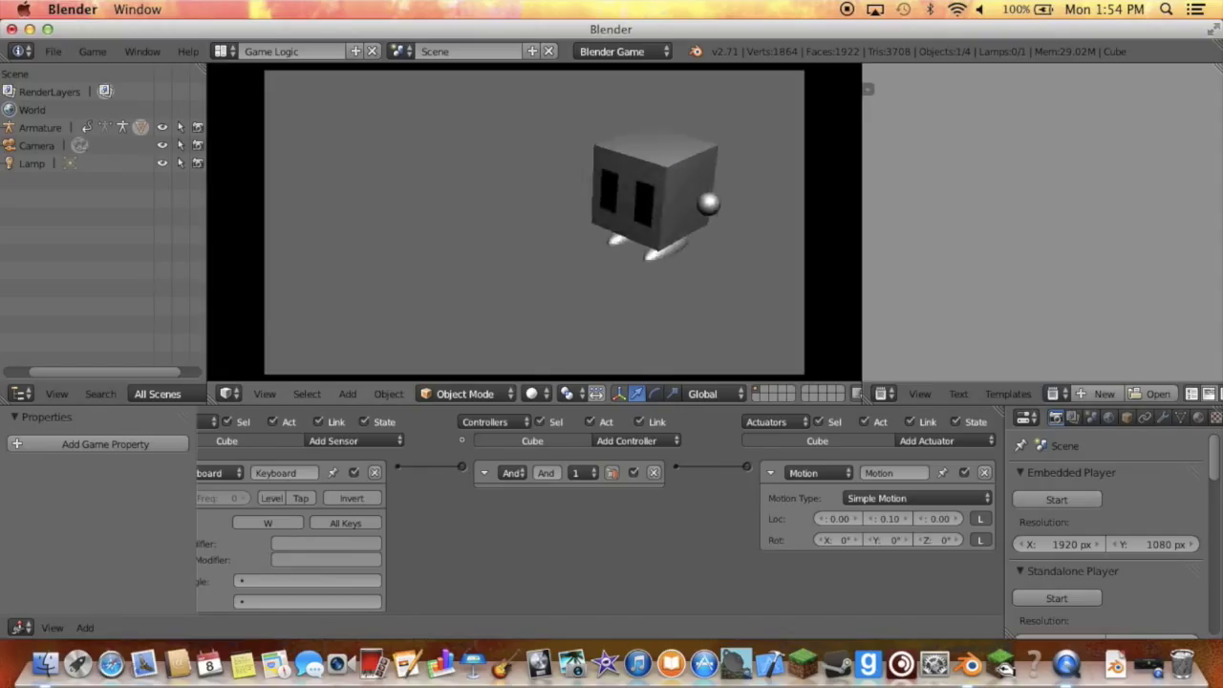
{"action": "key", "text": "Escape"}
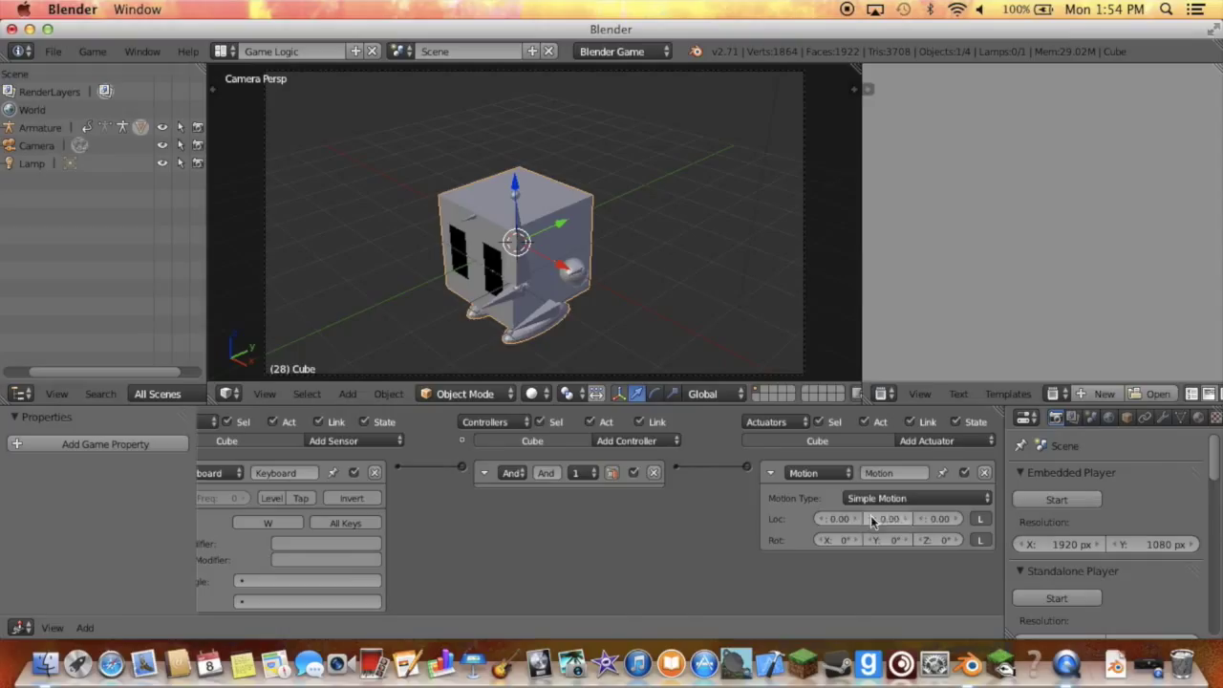
{"action": "left_click", "coordinate": [871, 518]}
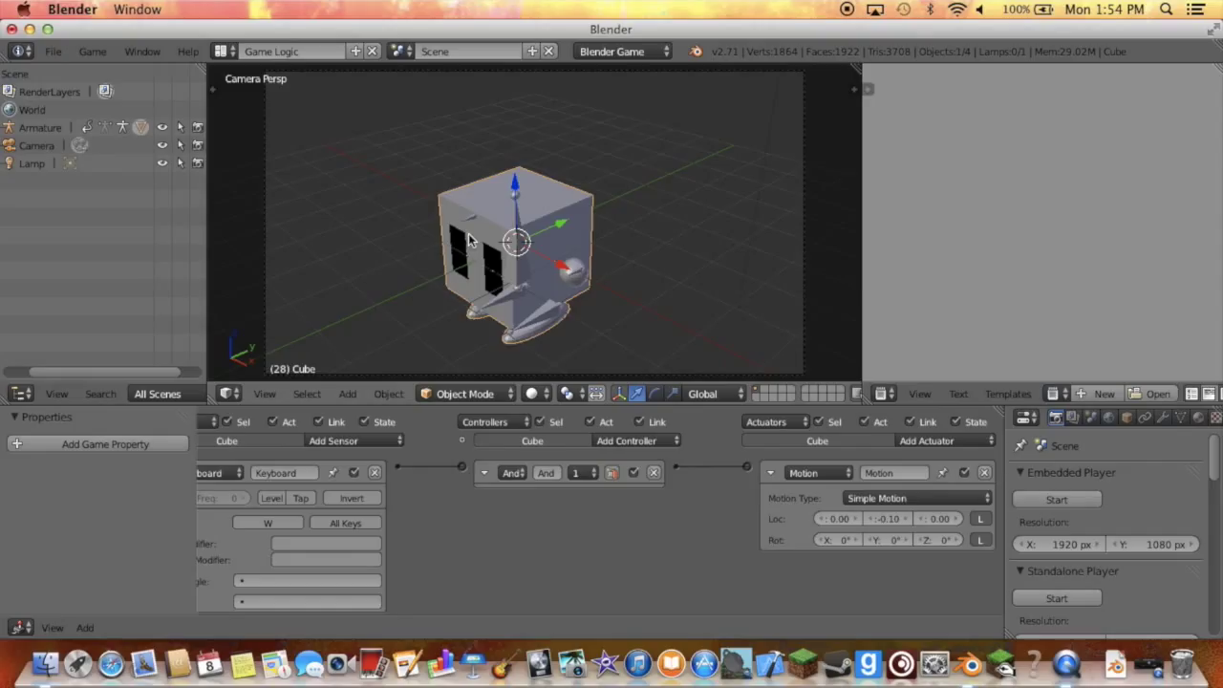
{"action": "key", "text": "p"}
{"action": "key", "text": "w"}
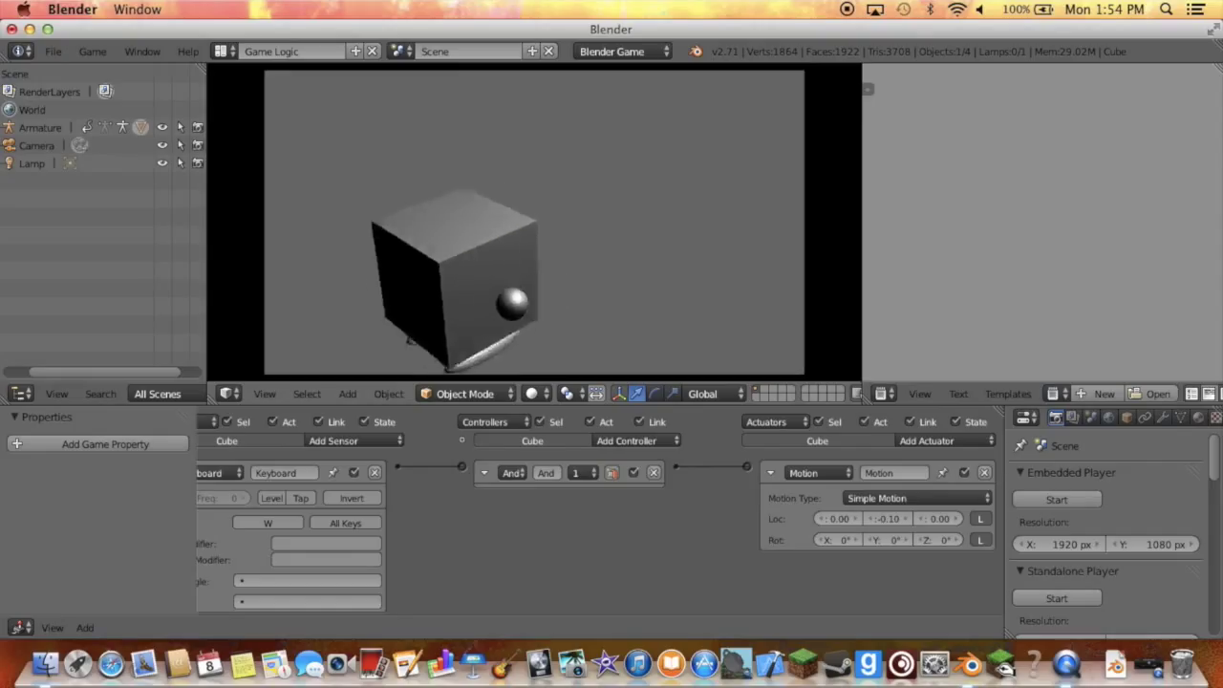
{"action": "key", "text": "Escape"}
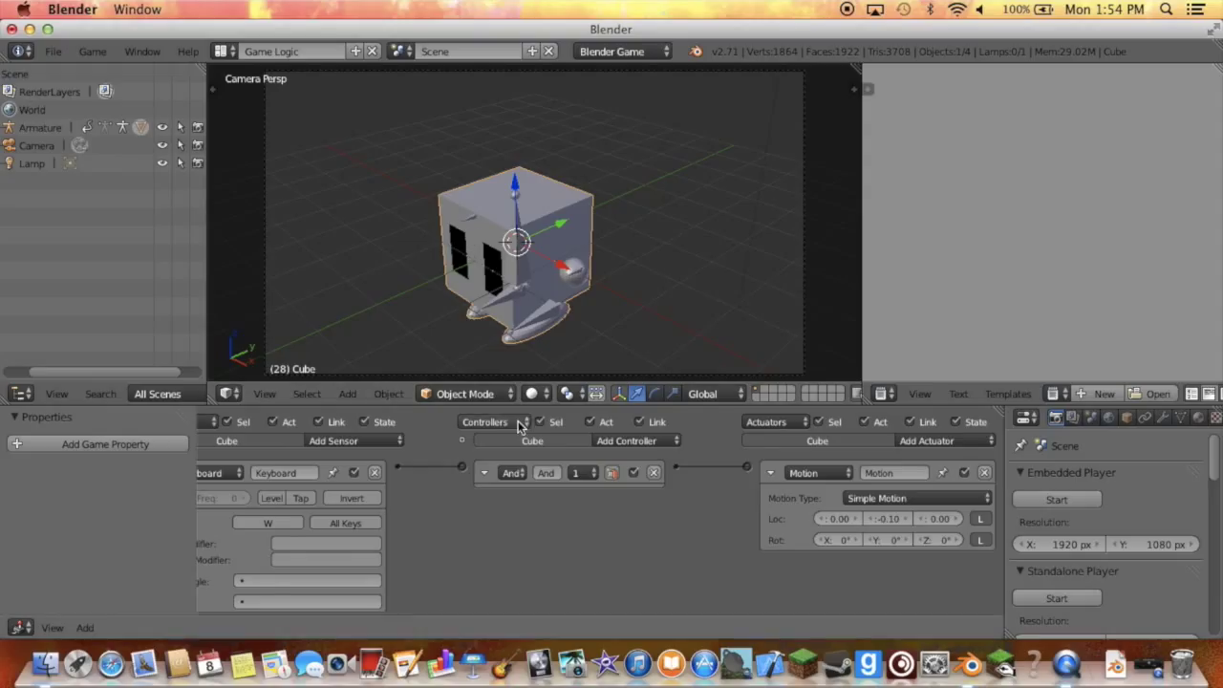
{"action": "scroll", "coordinate": [516, 423], "scroll_direction": "left", "scroll_amount": 2, "text": "ctrl"}
Collapse the W-key bricks and add a Keyboard sensor triggered by D.
{"action": "left_click", "coordinate": [214, 474]}
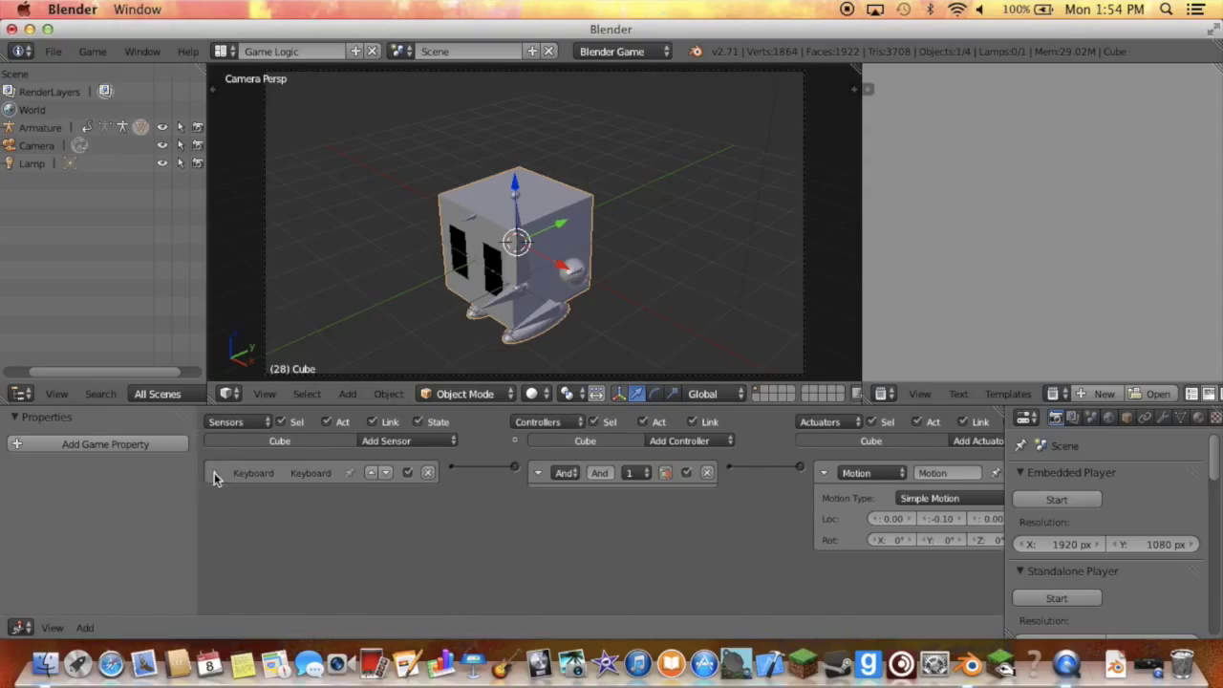
{"action": "left_click", "coordinate": [824, 473]}
{"action": "left_click", "coordinate": [436, 443]}
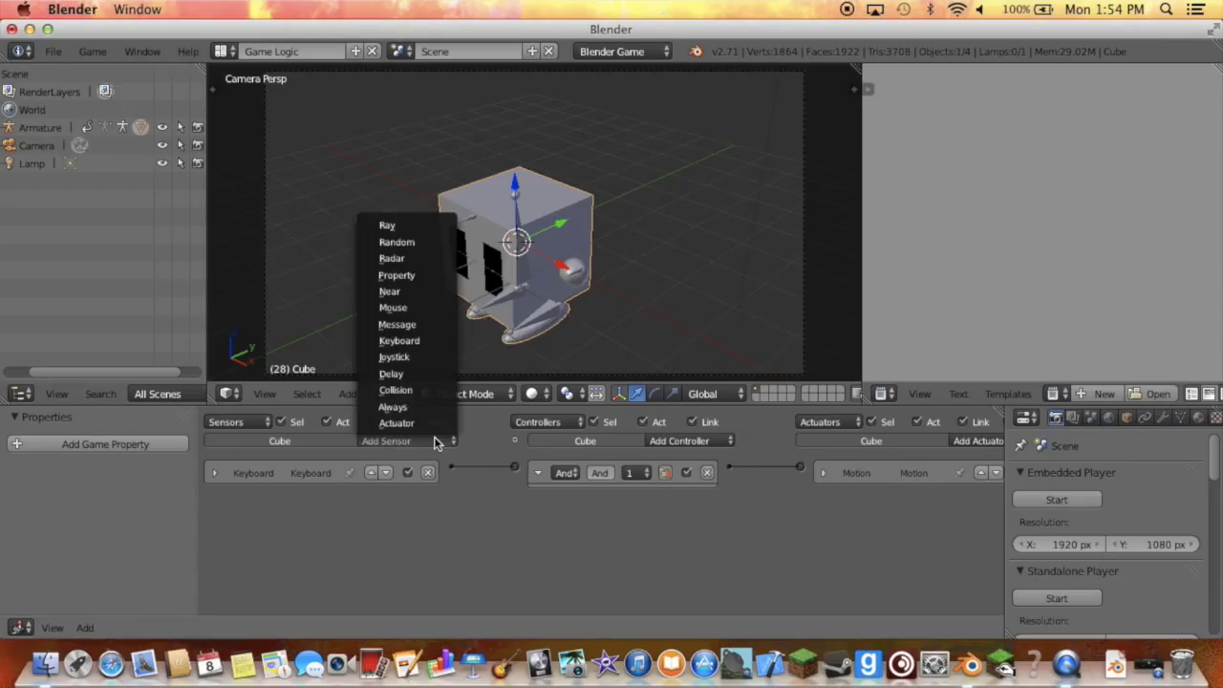
{"action": "left_click", "coordinate": [421, 342]}
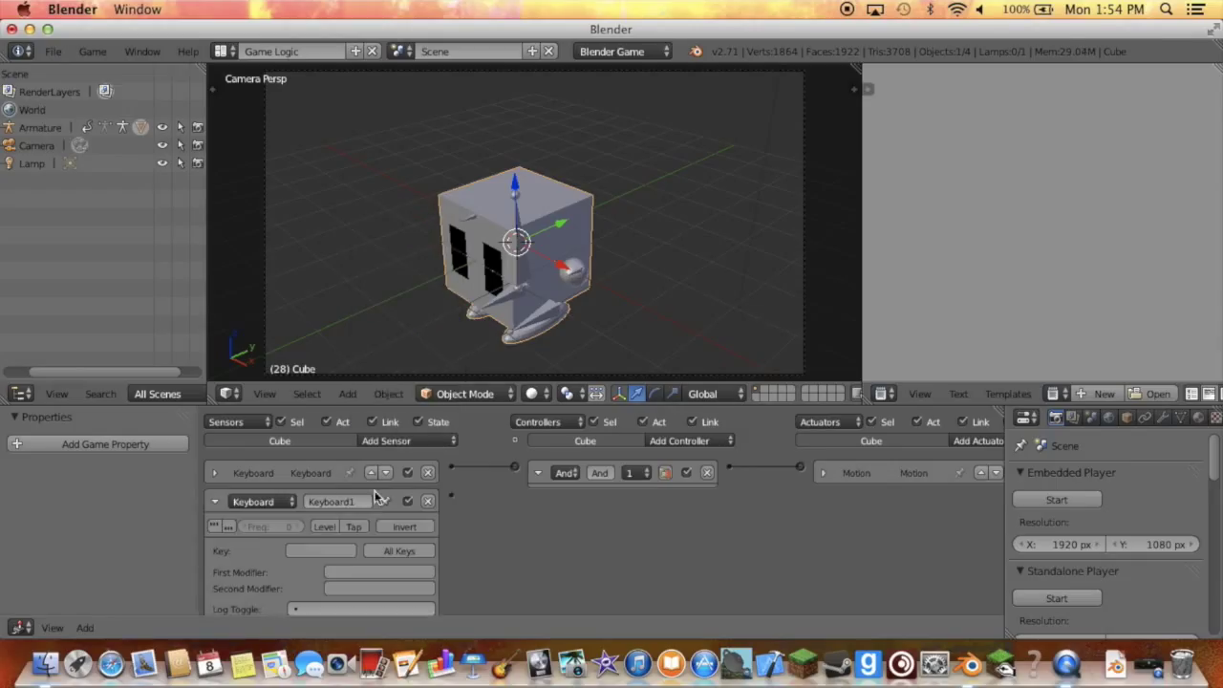
{"action": "left_click", "coordinate": [335, 553]}
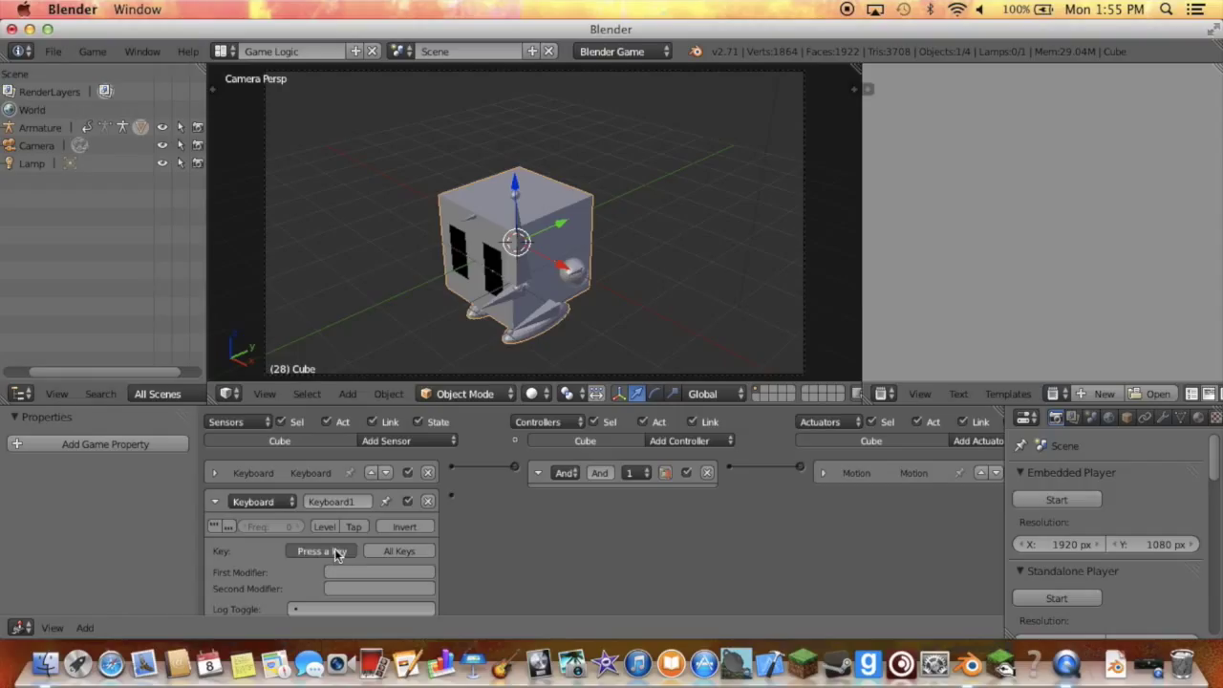
{"action": "key", "text": "d"}
Add a Motion actuator rotating 5° around Z and wire the D sensor to it.
{"action": "scroll", "coordinate": [800, 447], "scroll_direction": "right", "scroll_amount": 2}
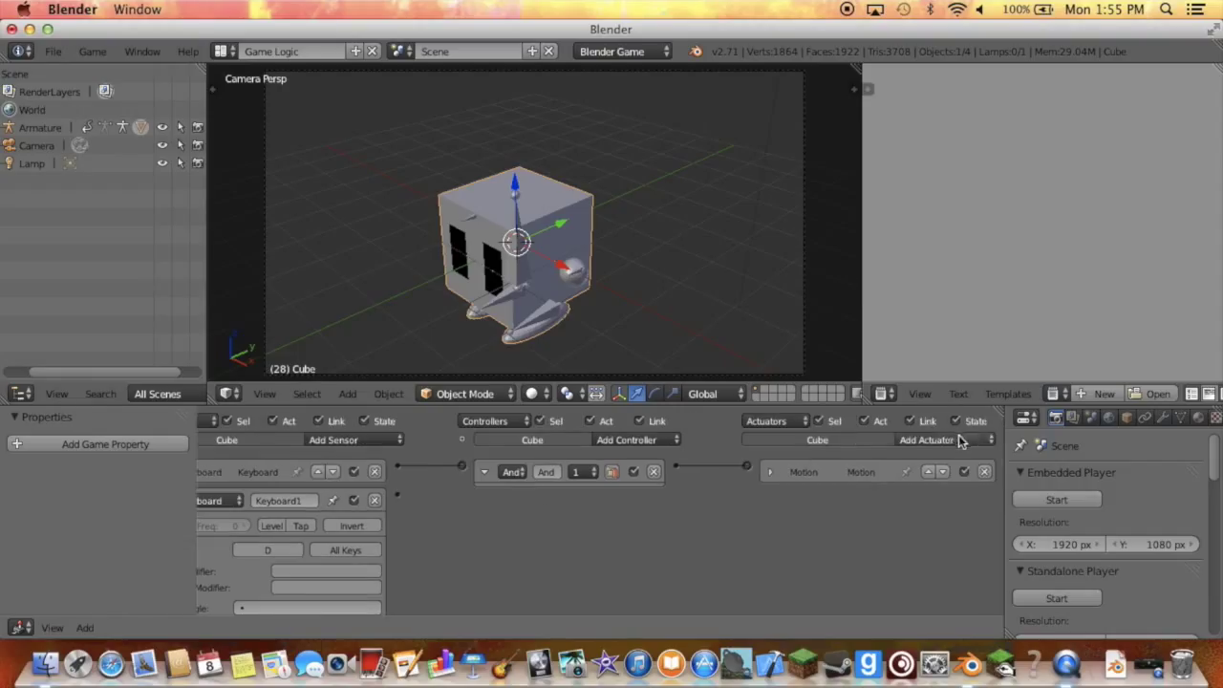
{"action": "left_click", "coordinate": [955, 440]}
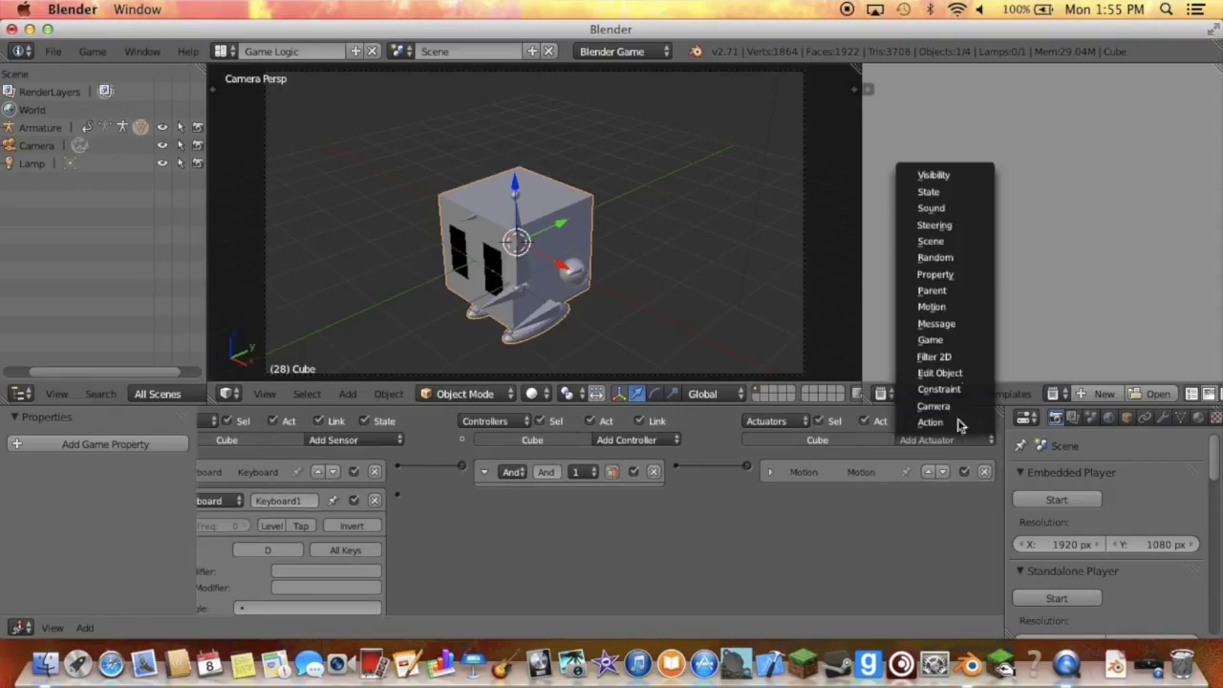
{"action": "left_click", "coordinate": [960, 307]}
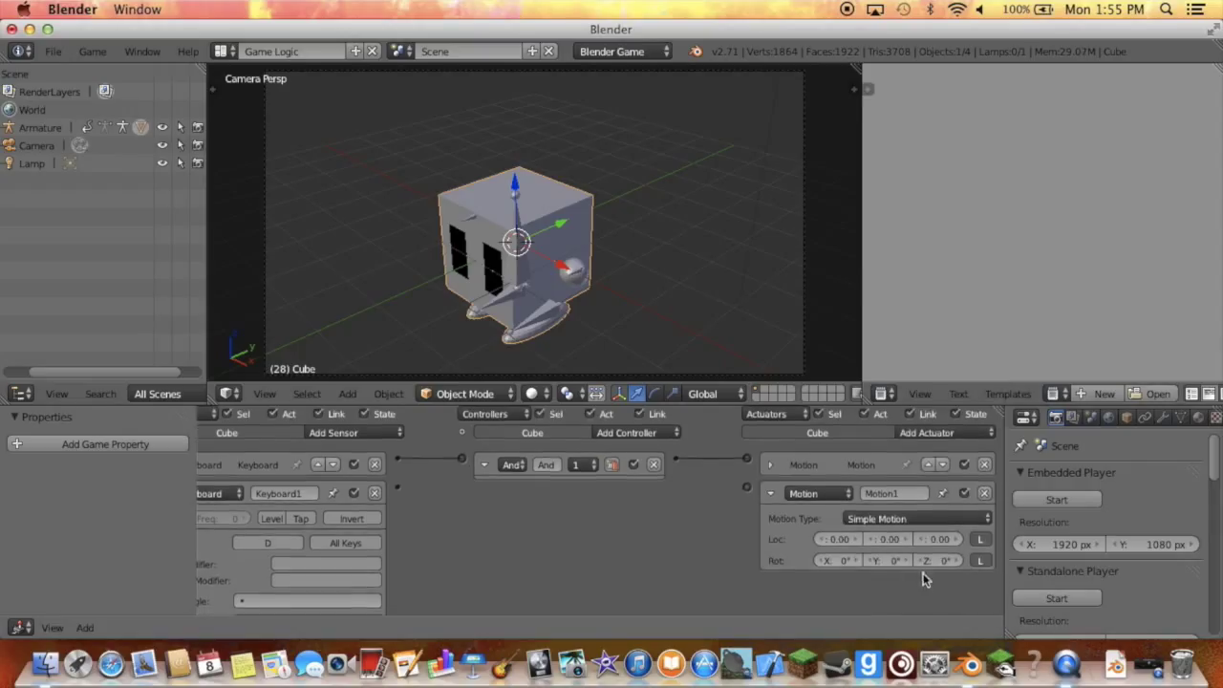
{"action": "scroll", "coordinate": [921, 577], "scroll_direction": "down", "scroll_amount": 1}
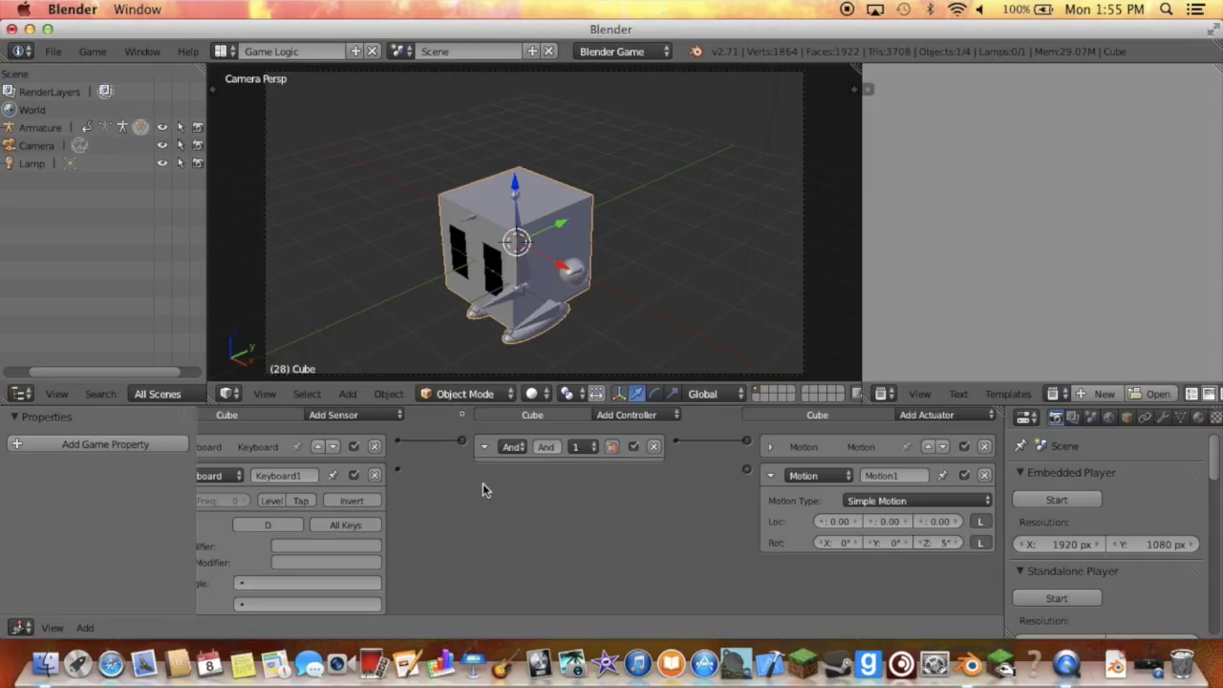
{"action": "scroll", "coordinate": [426, 477], "scroll_direction": "left", "scroll_amount": 2}
{"action": "left_click_drag", "start_coordinate": [452, 467], "coordinate": [803, 469]}
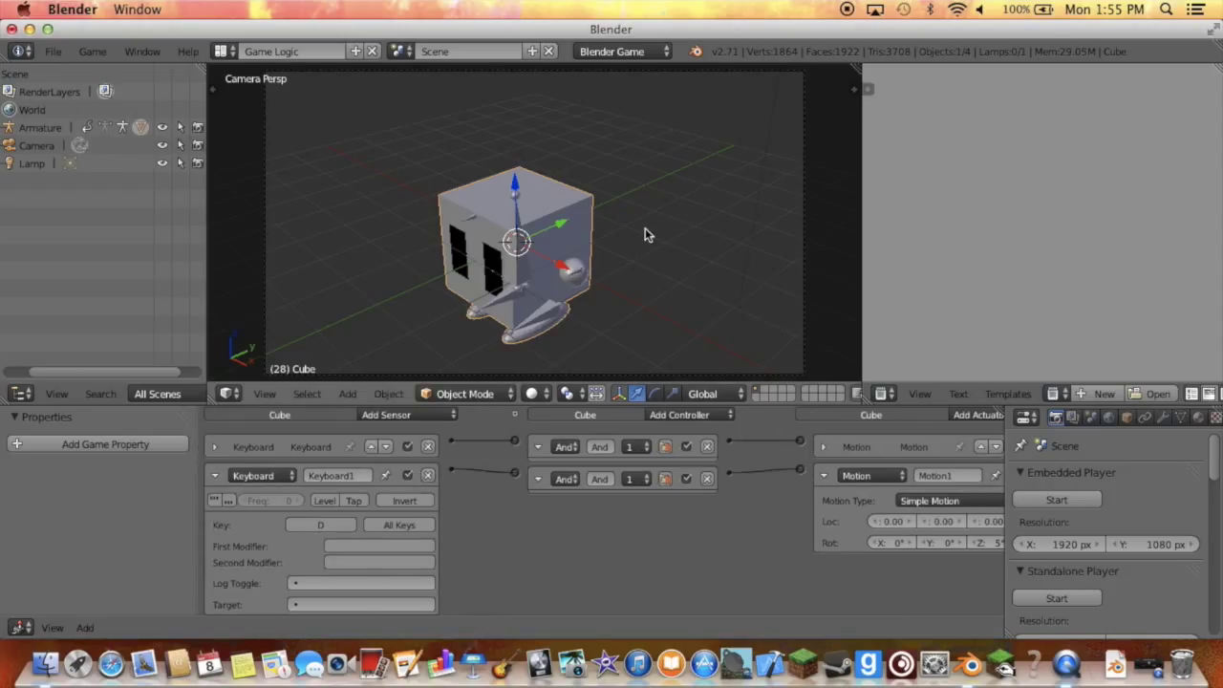
Playtest the D-key turn, then collapse the Keyboard1 sensor.
{"action": "key", "text": "p"}
{"action": "key", "text": "d"}
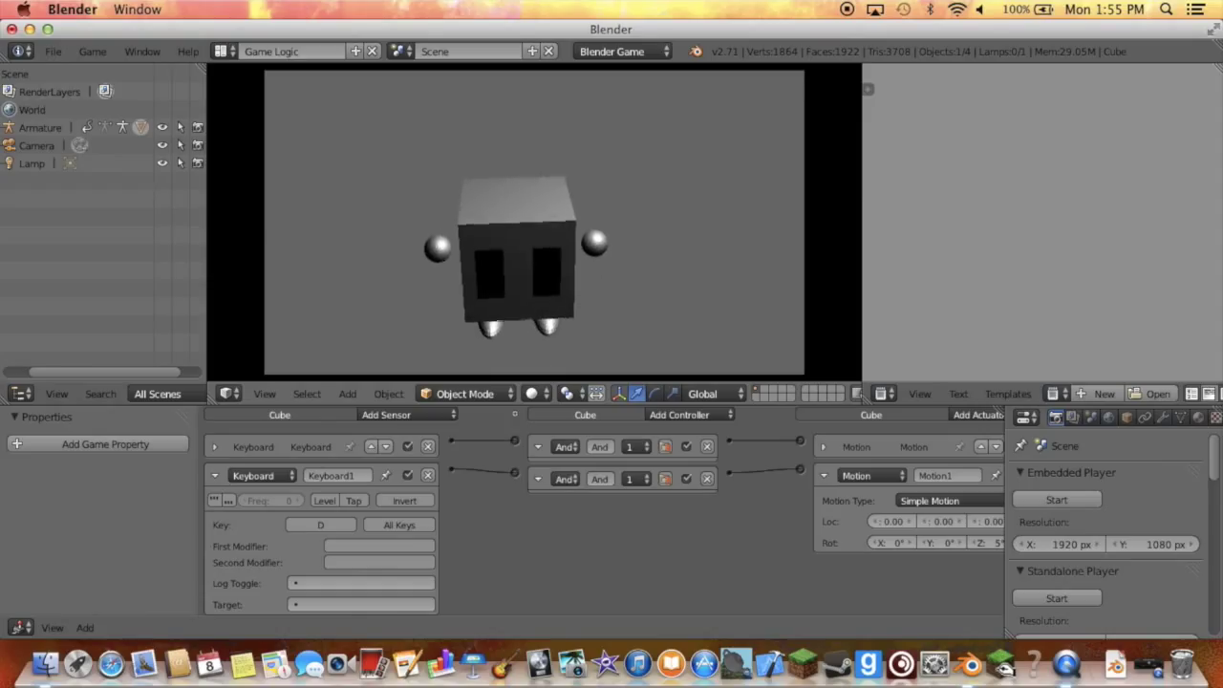
{"action": "key", "text": "Escape"}
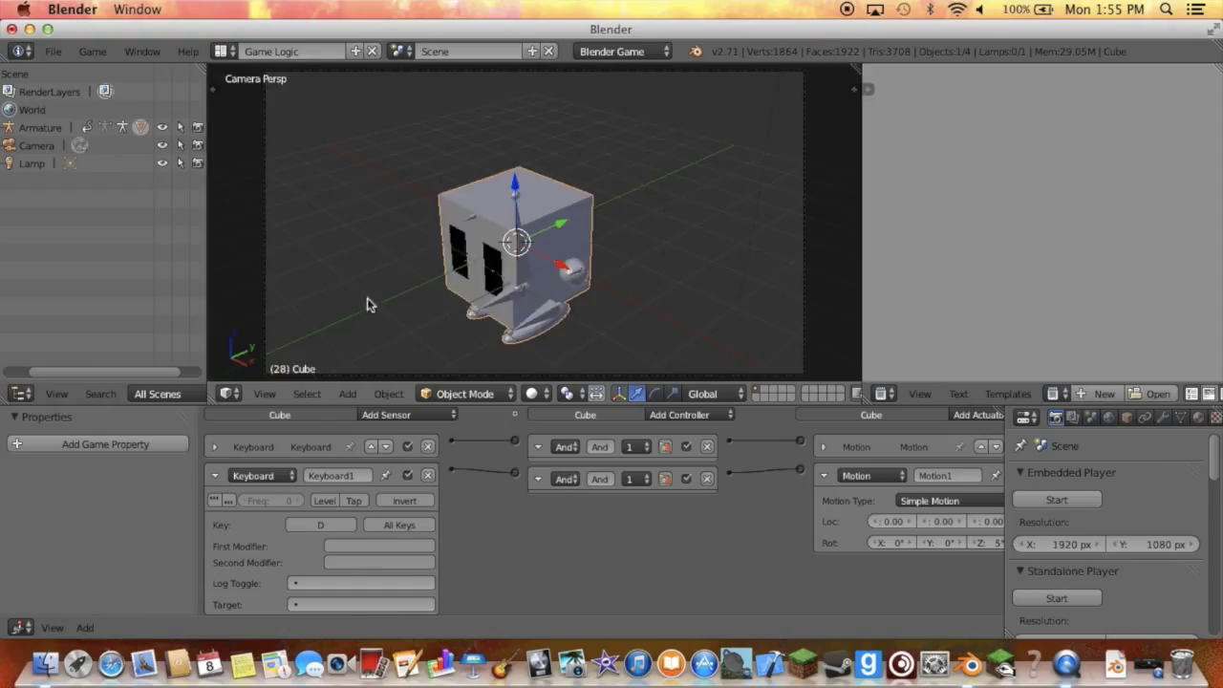
{"action": "left_click", "coordinate": [216, 476]}
{"action": "scroll", "coordinate": [218, 479], "scroll_direction": "up", "scroll_amount": 1}
{"action": "left_click", "coordinate": [401, 441]}
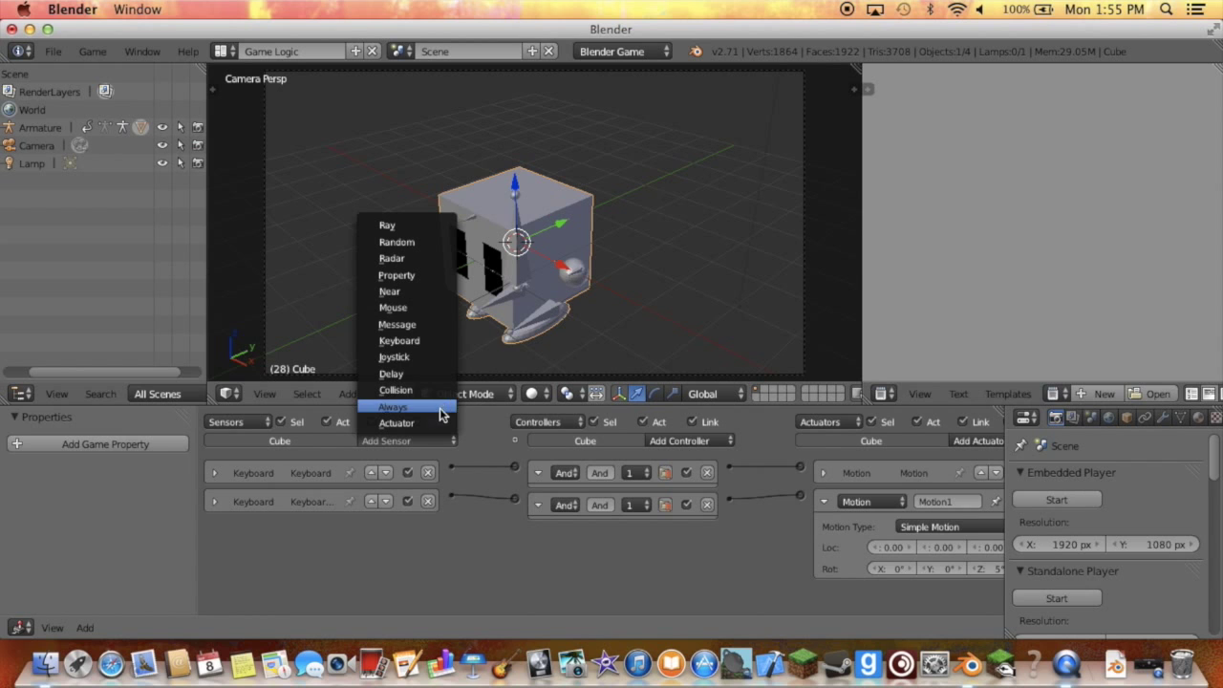
Add an A-key Keyboard sensor wired to a Motion actuator rotating -5° around Z.
{"action": "left_click", "coordinate": [442, 341]}
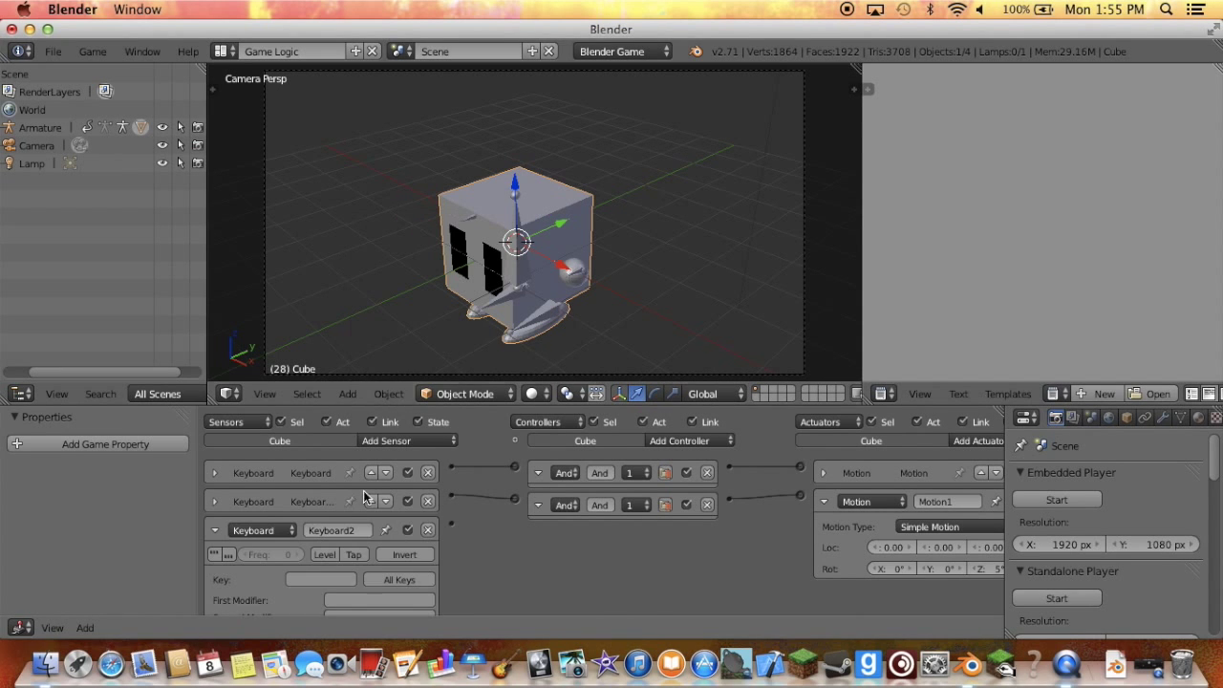
{"action": "left_click", "coordinate": [319, 580]}
{"action": "key", "text": "a"}
{"action": "middle_click_drag", "start_coordinate": [638, 591], "coordinate": [585, 570]}
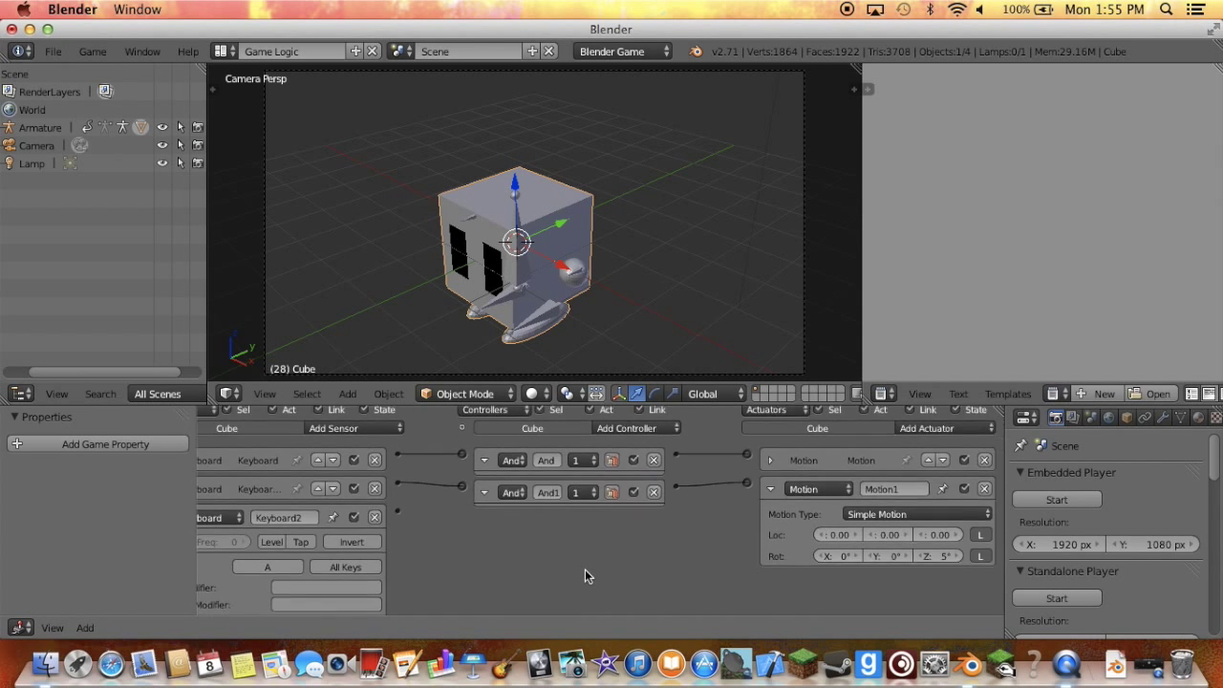
{"action": "left_click", "coordinate": [972, 418]}
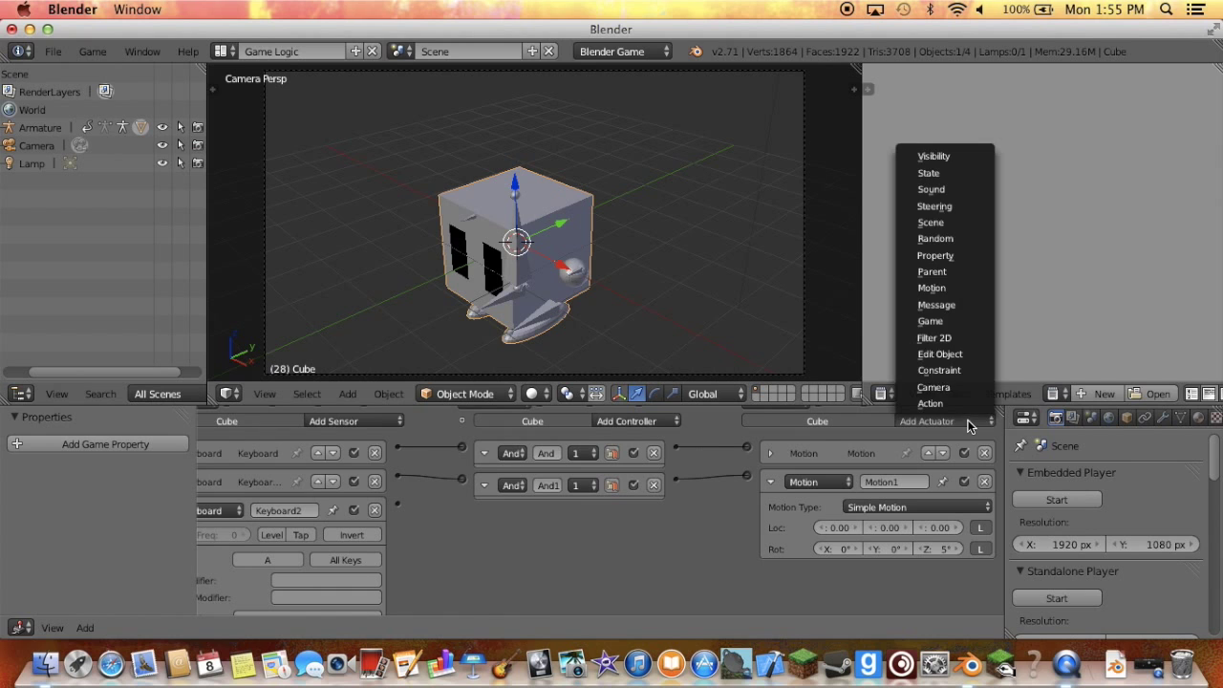
{"action": "left_click", "coordinate": [956, 289]}
{"action": "scroll", "coordinate": [947, 512], "scroll_direction": "down", "scroll_amount": 2}
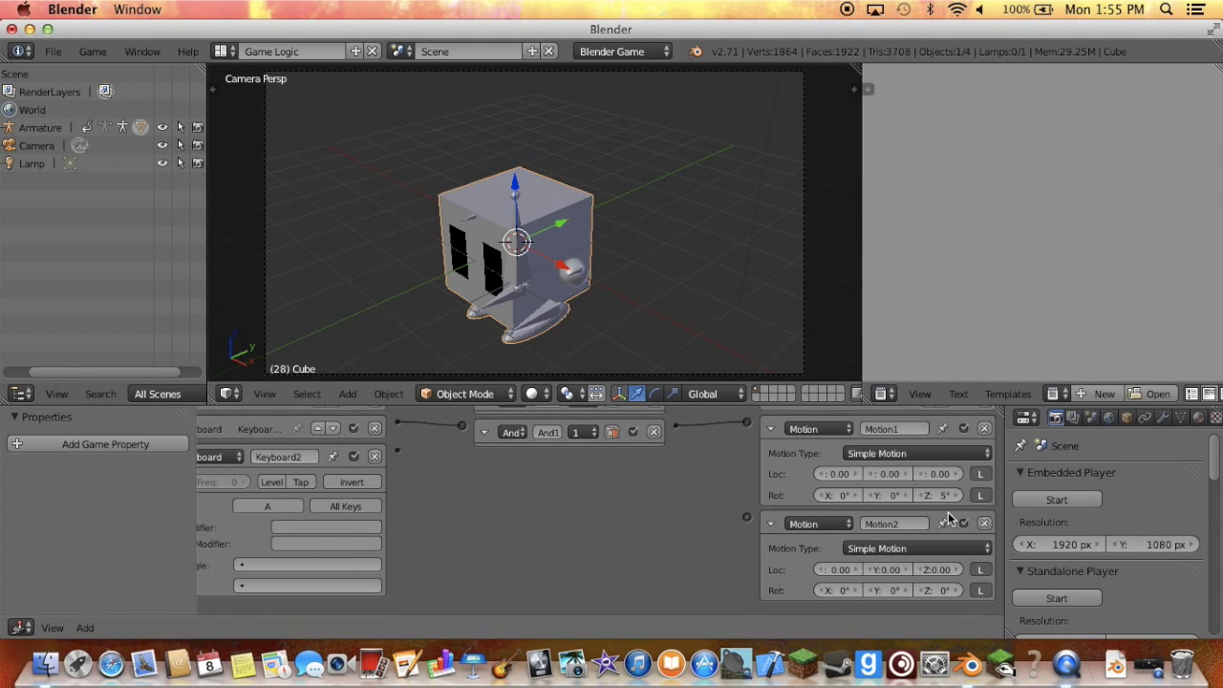
{"action": "left_click", "coordinate": [915, 589]}
{"action": "left_click", "coordinate": [916, 589]}
{"action": "left_click_drag", "start_coordinate": [397, 450], "coordinate": [747, 516]}
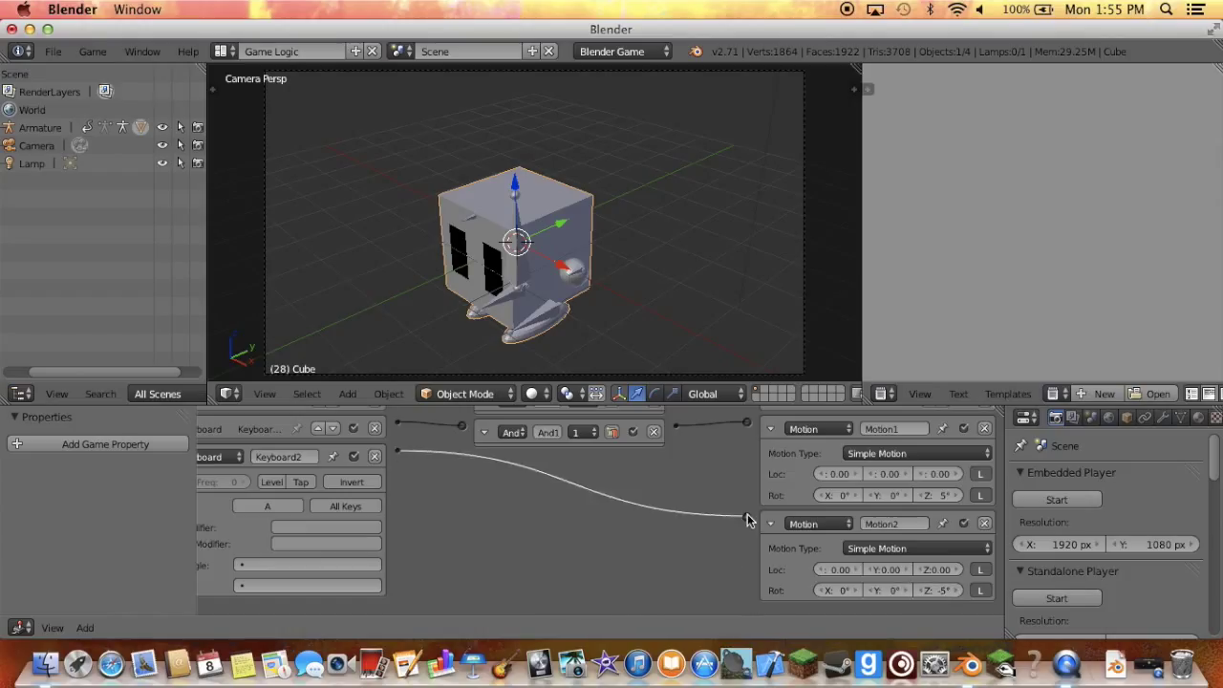
Playtest turning the cube with the A key.
{"action": "key", "text": "p"}
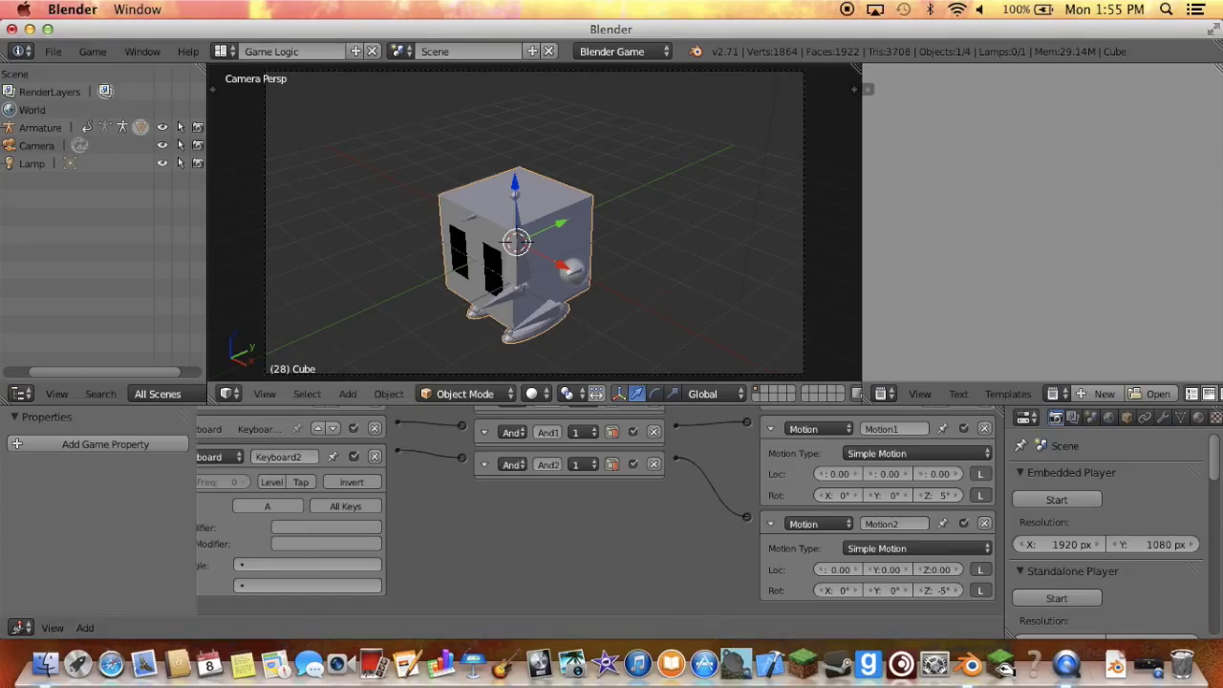
{"action": "key", "text": "a"}
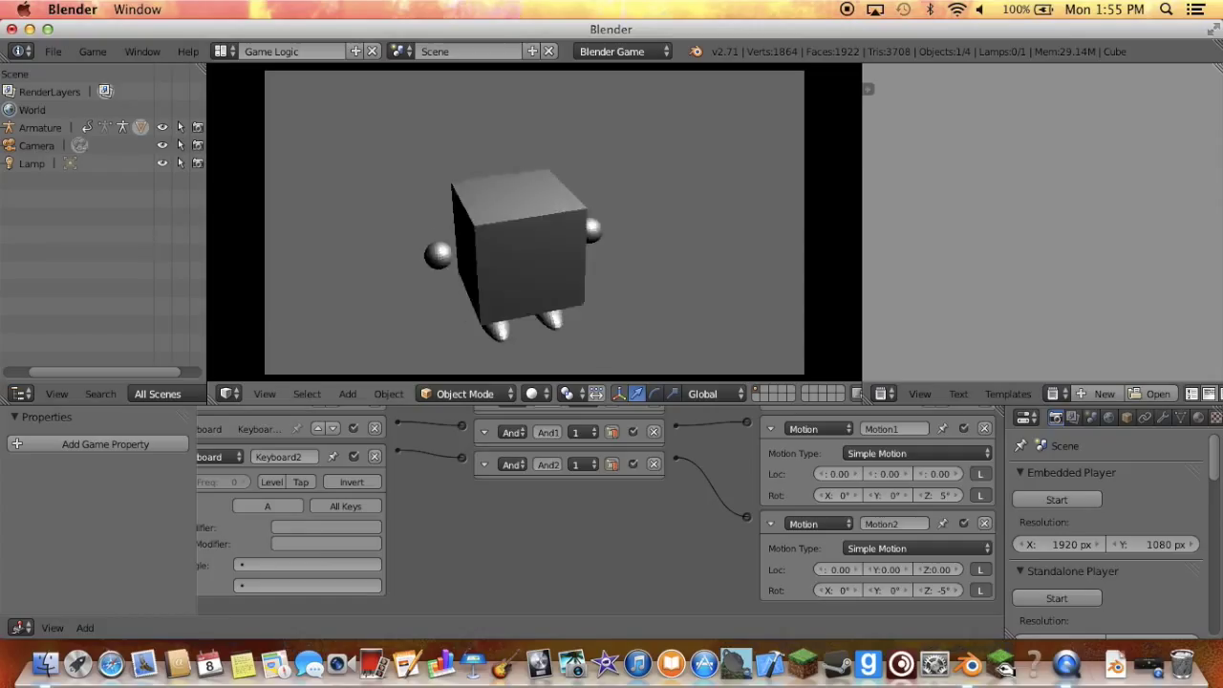
{"action": "key", "text": "a"}
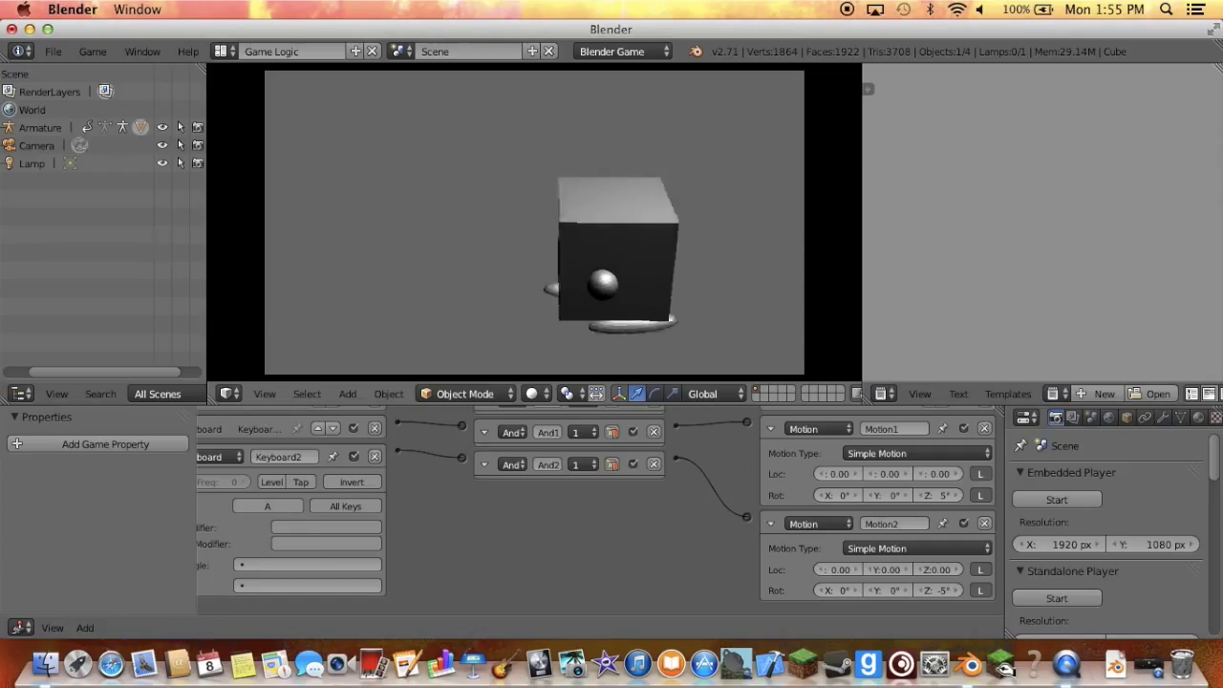
{"action": "key", "text": "a"}
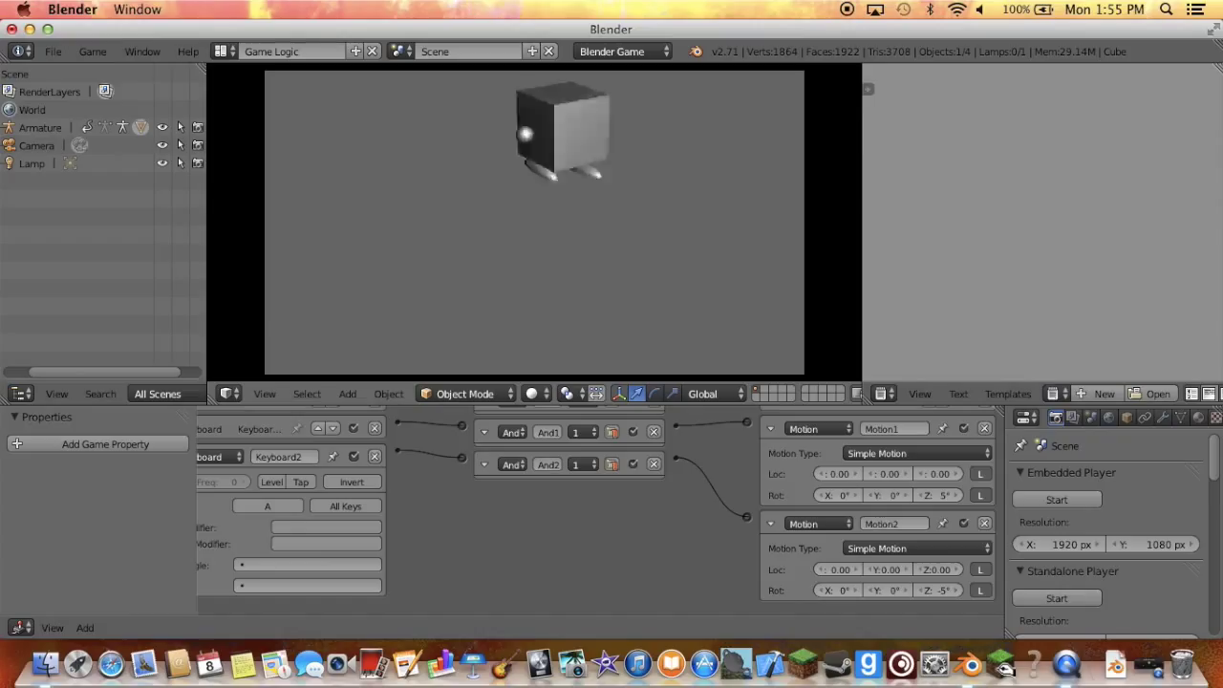
{"action": "key", "text": "a"}
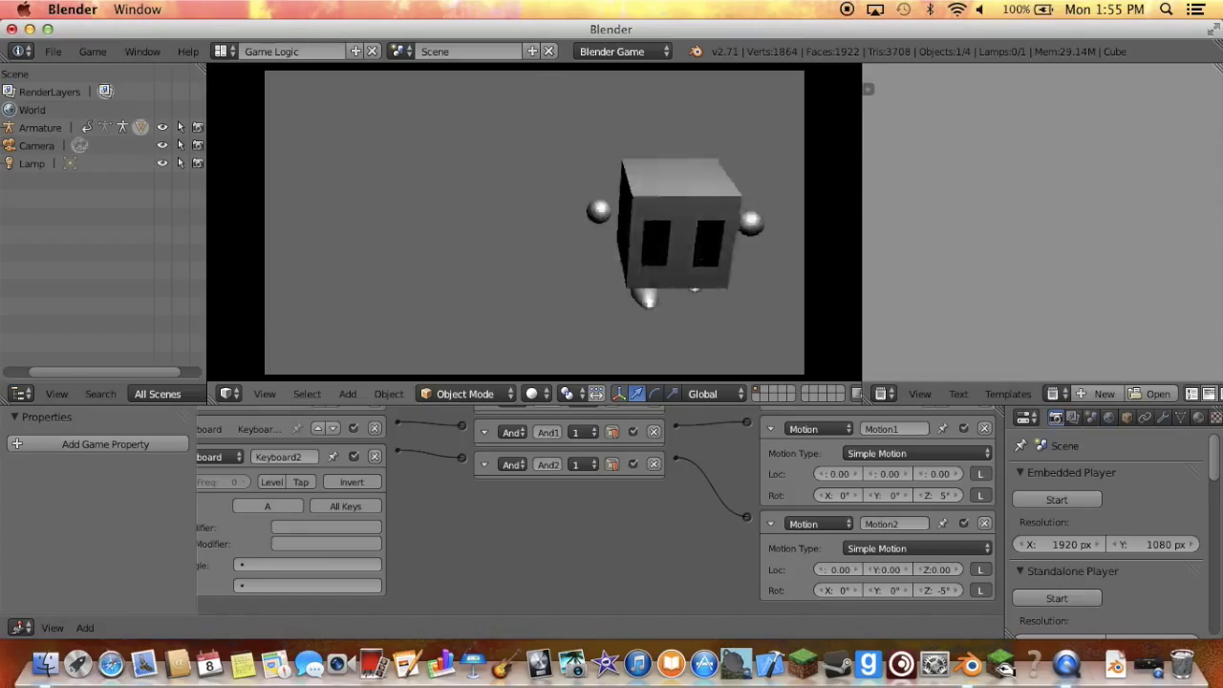
{"action": "key", "text": "a"}
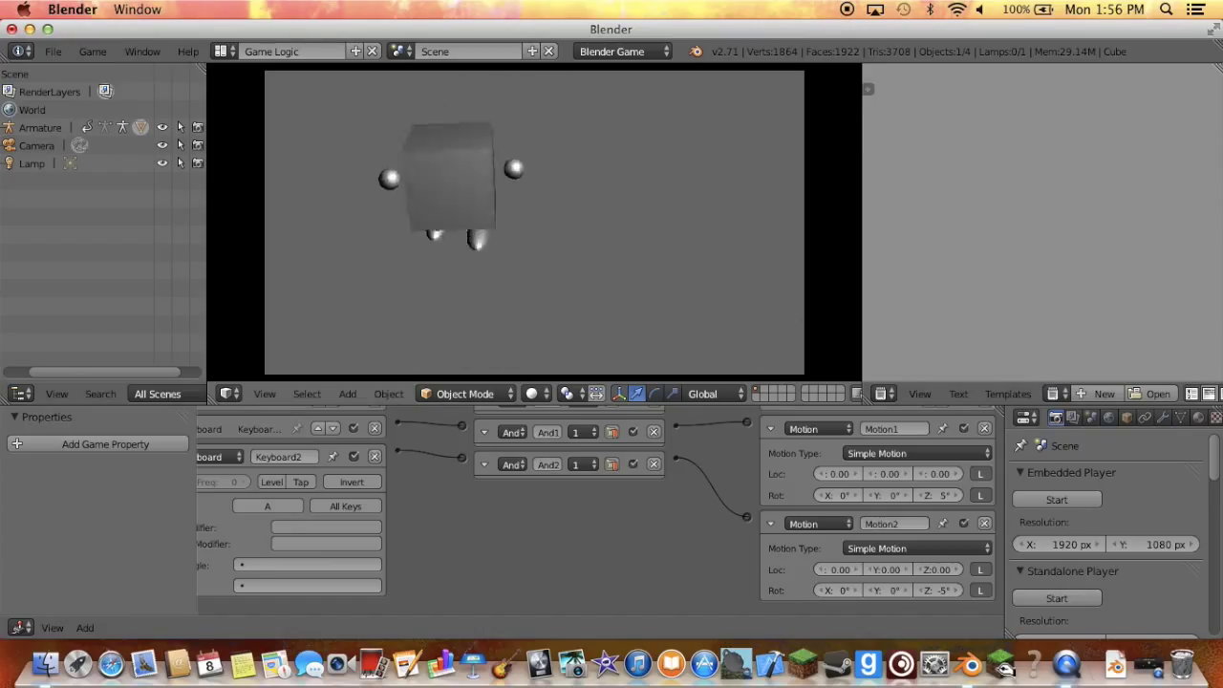
{"action": "key", "text": "a"}
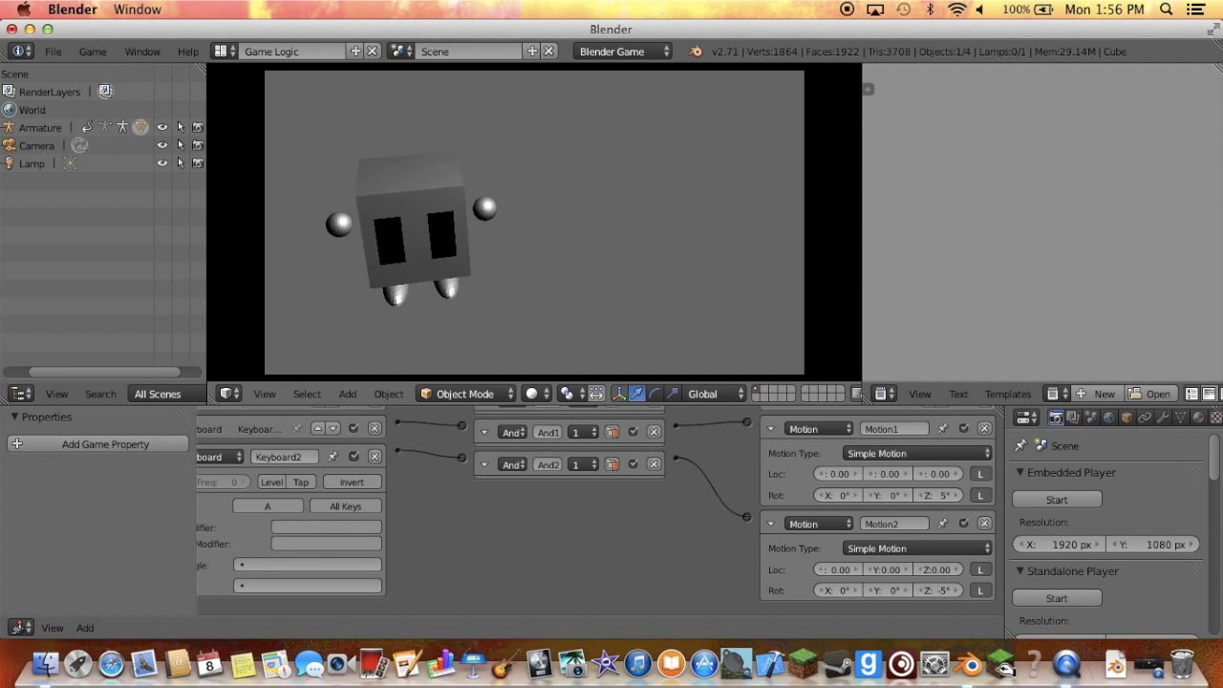
{"action": "key", "text": "Escape"}
{"action": "scroll", "coordinate": [685, 586], "scroll_direction": "right", "scroll_amount": 2}
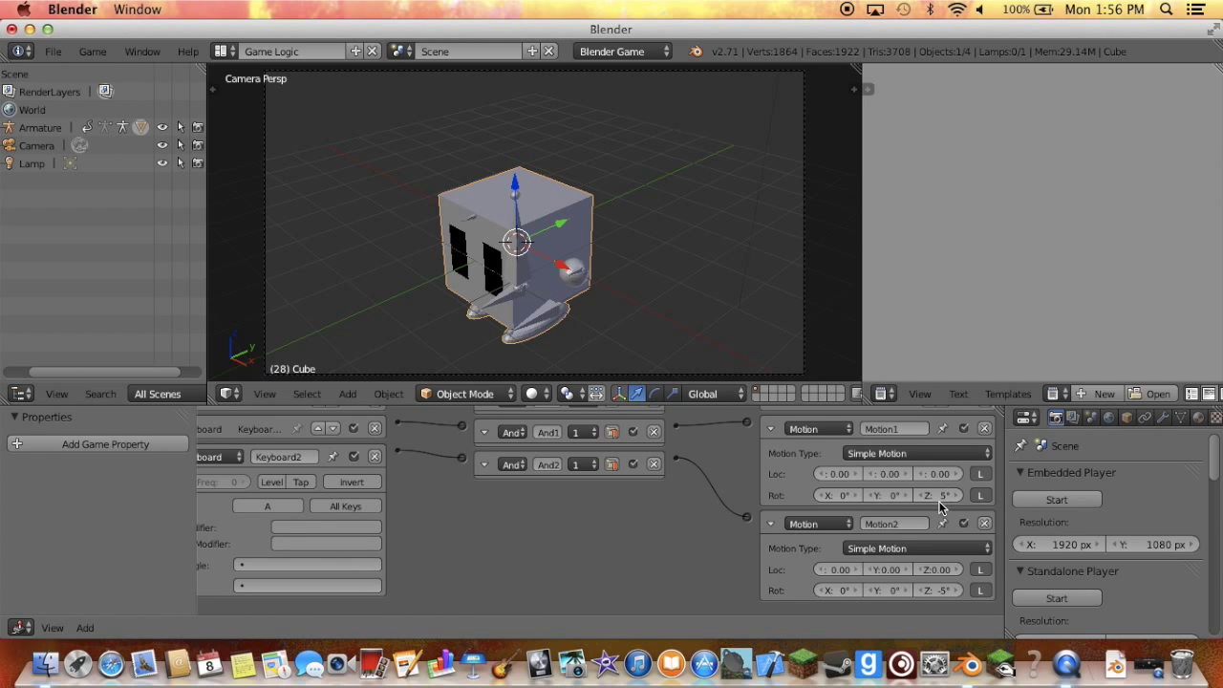
Collapse the Cube's Motion actuators and Keyboard2 sensor panels.
{"action": "left_click", "coordinate": [770, 429]}
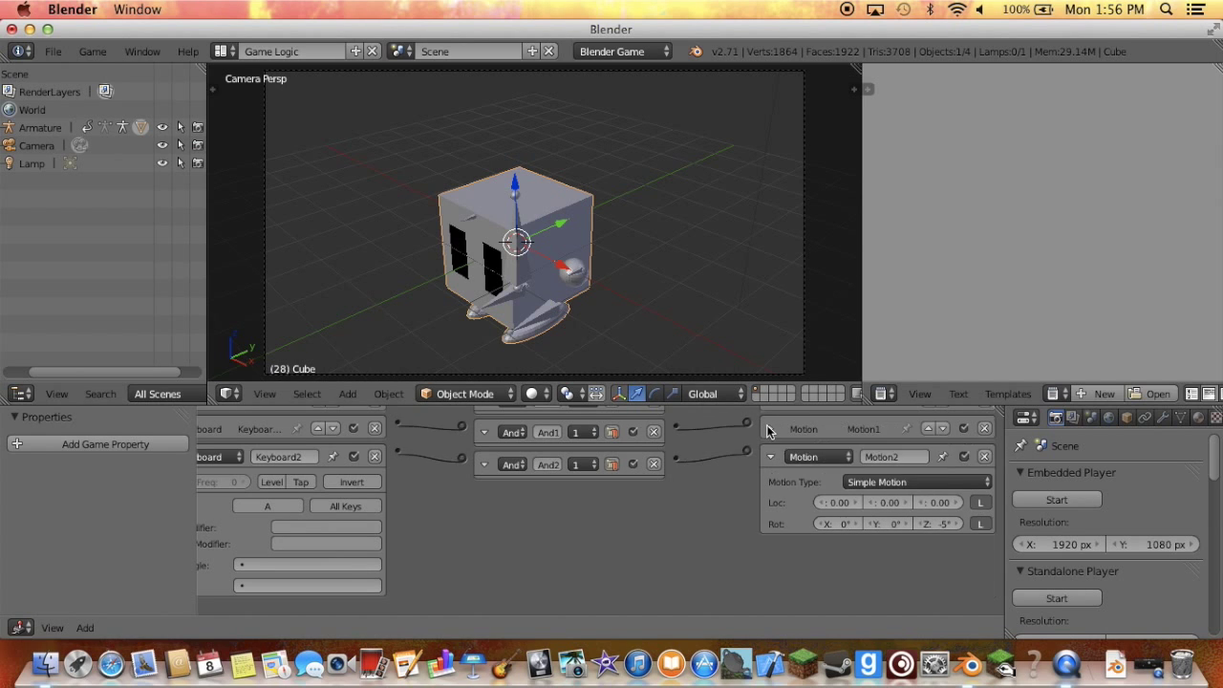
{"action": "left_click", "coordinate": [772, 460]}
{"action": "scroll", "coordinate": [772, 457], "scroll_direction": "left", "scroll_amount": 2}
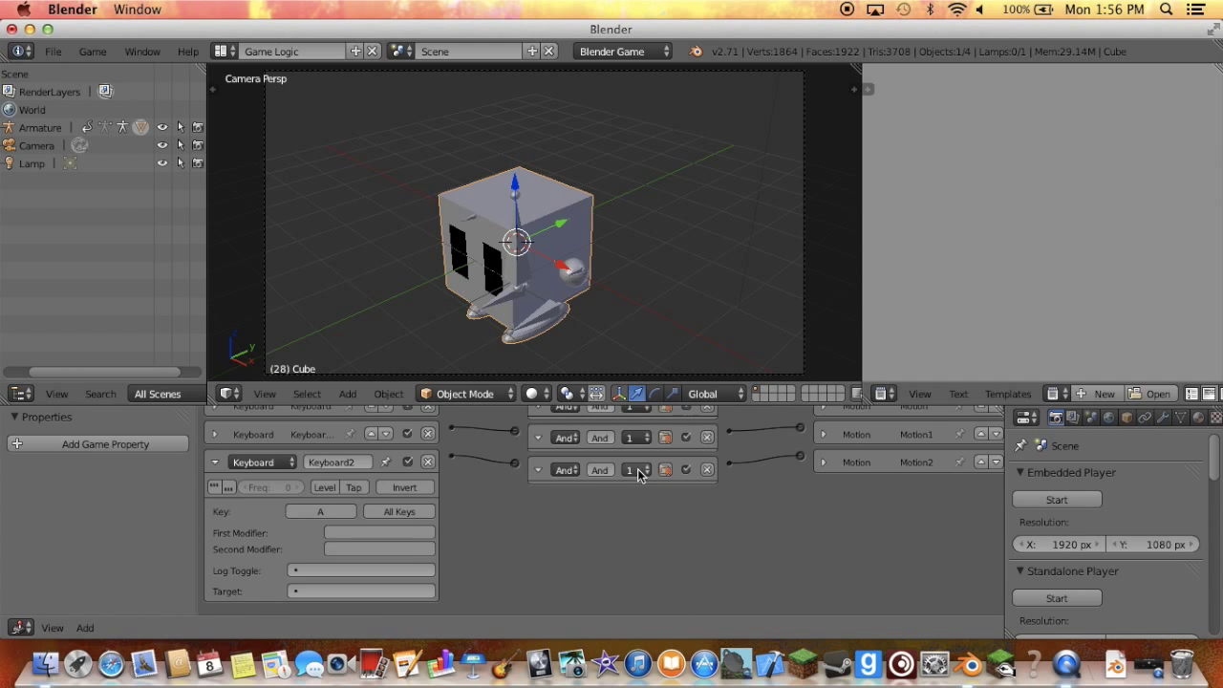
{"action": "scroll", "coordinate": [637, 468], "scroll_direction": "up", "scroll_amount": 3}
{"action": "left_click", "coordinate": [214, 531]}
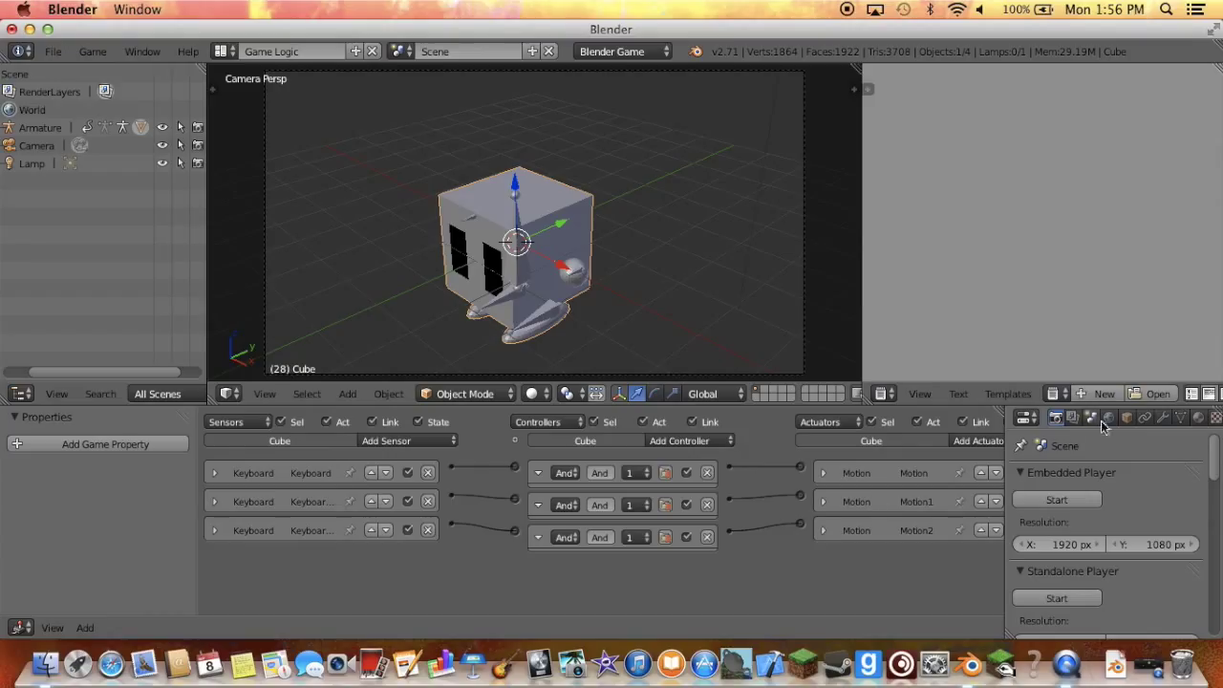
{"action": "scroll", "coordinate": [1120, 425], "scroll_direction": "down", "scroll_amount": 2}
{"action": "scroll", "coordinate": [1120, 428], "scroll_direction": "down", "scroll_amount": 3}
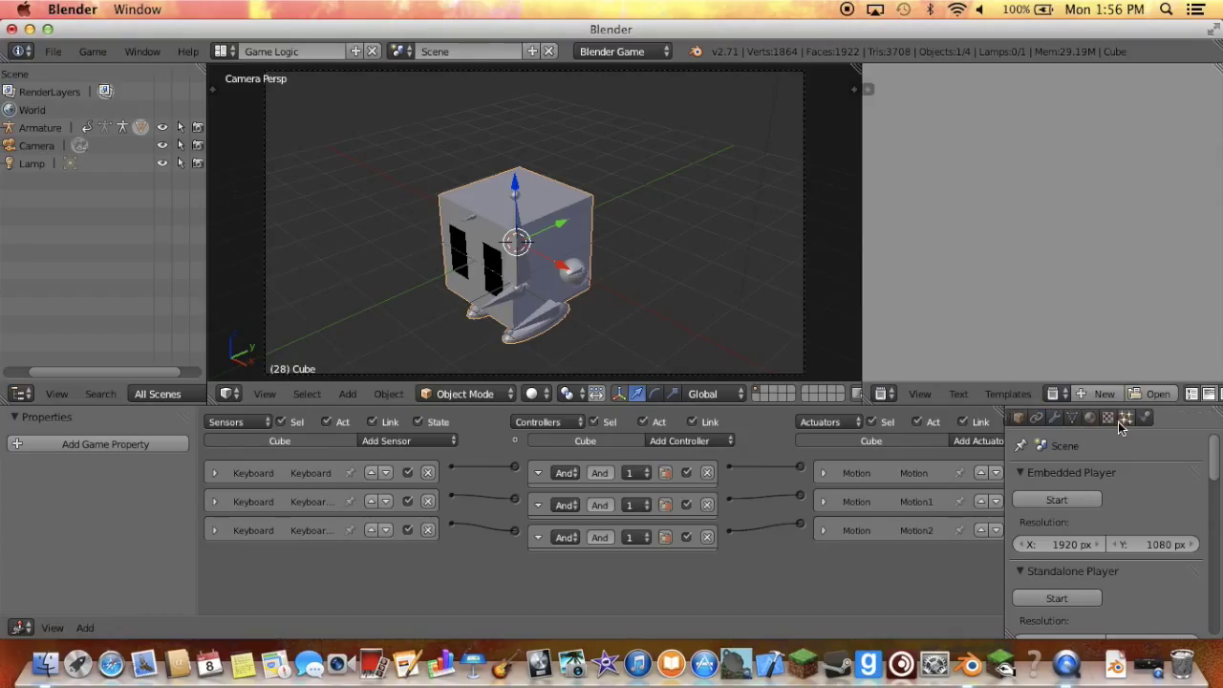
Select the Armature and collapse its Always sensor and both Action actuators.
{"action": "right_click", "coordinate": [518, 282]}
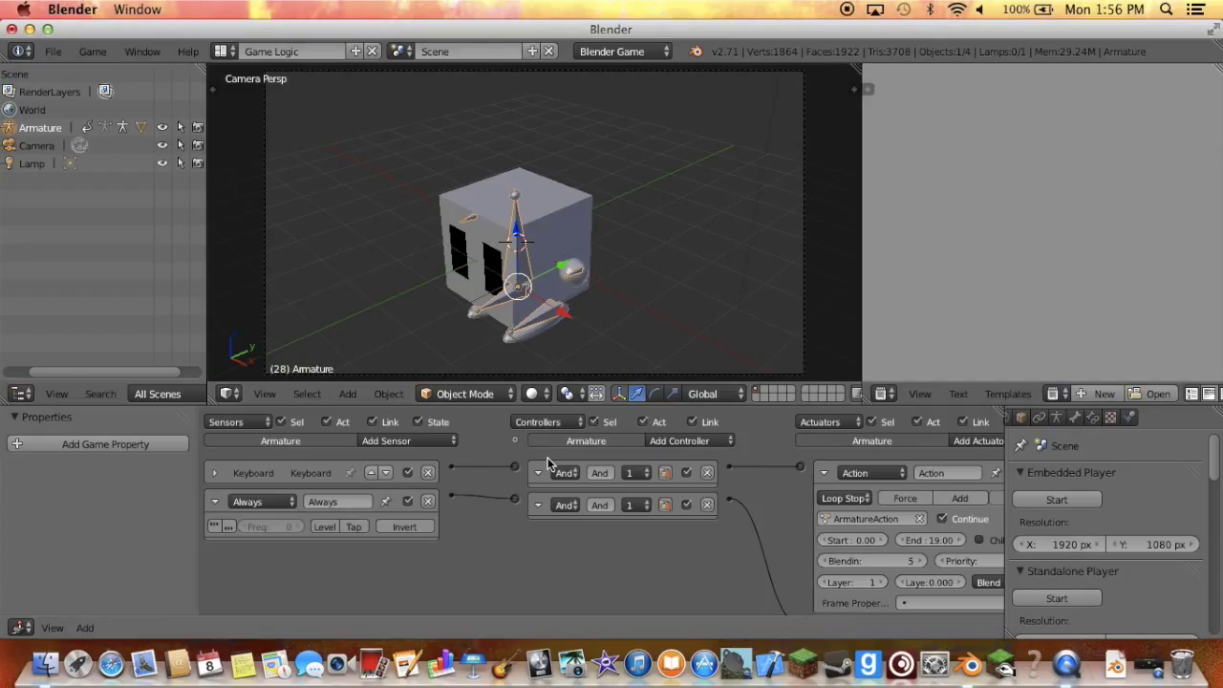
{"action": "left_click", "coordinate": [214, 502]}
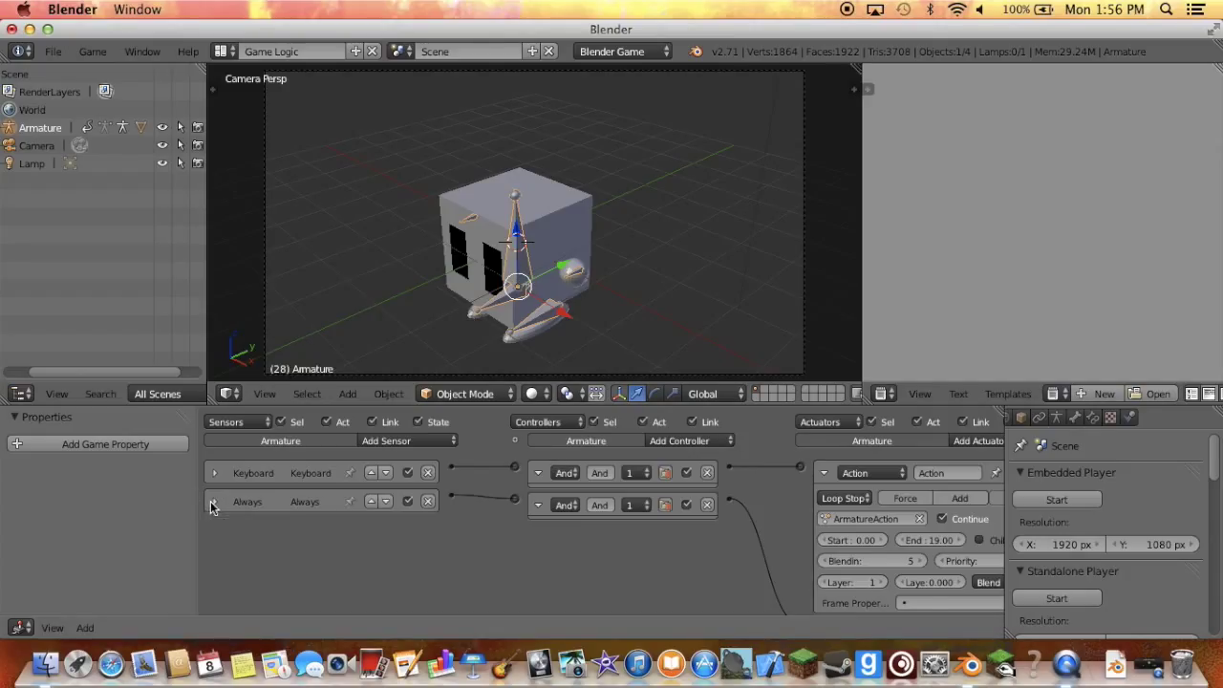
{"action": "left_click", "coordinate": [826, 473]}
{"action": "left_click", "coordinate": [825, 501]}
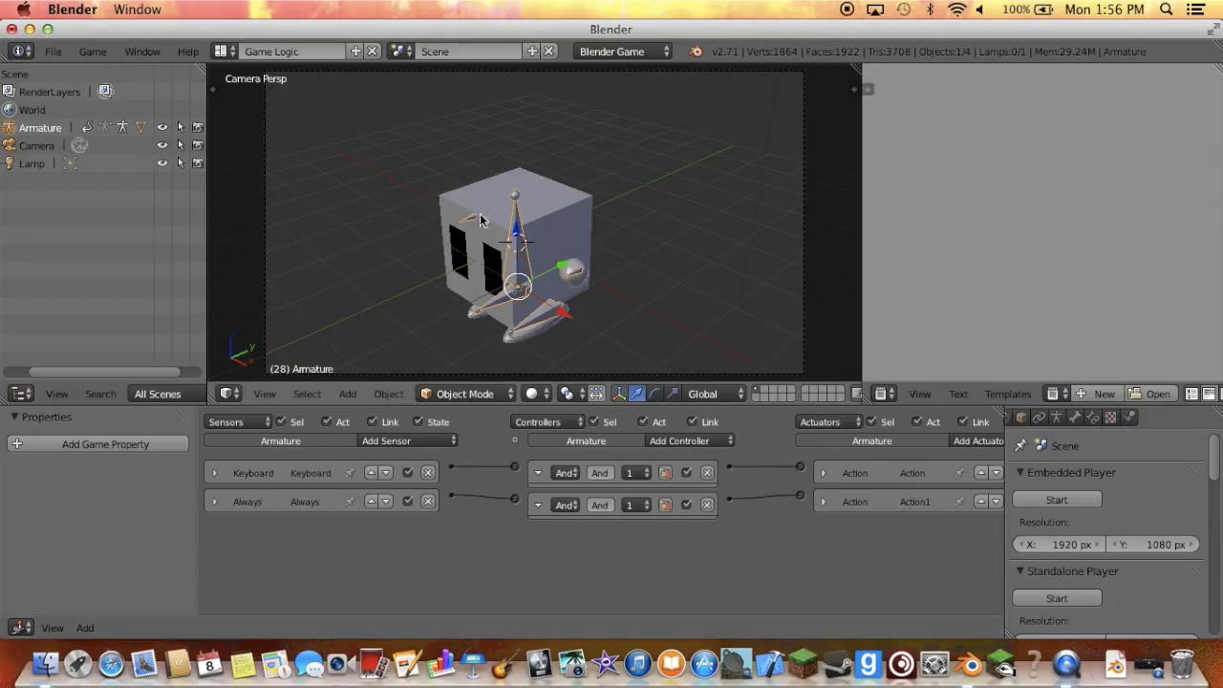
Reselect the Cube and zoom in on it from the front view.
{"action": "right_click", "coordinate": [555, 212]}
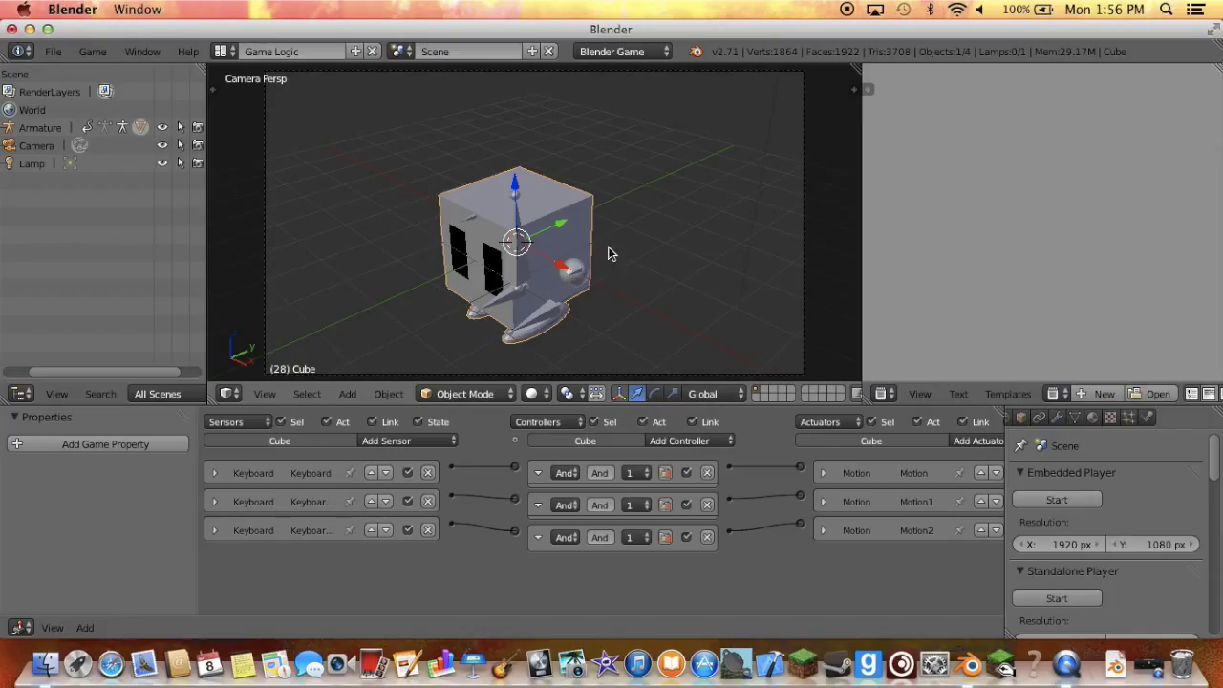
{"action": "scroll", "coordinate": [506, 188], "scroll_direction": "up", "scroll_amount": 10}
{"action": "scroll", "coordinate": [506, 187], "scroll_direction": "up", "scroll_amount": 3}
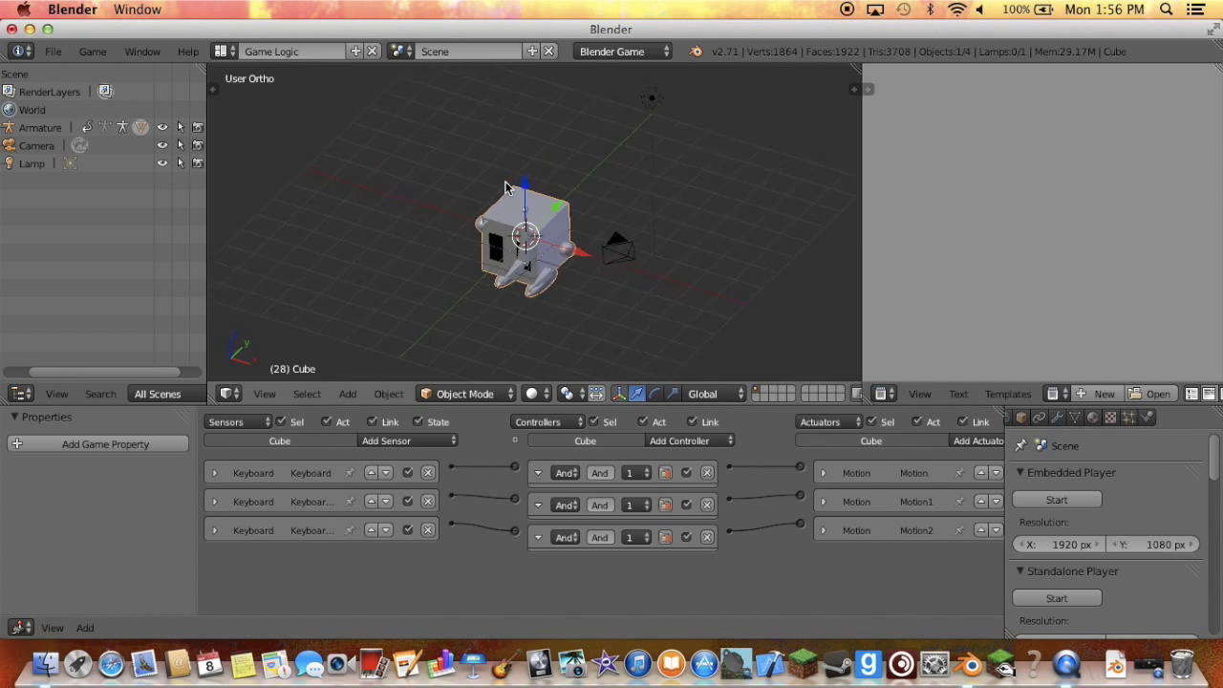
{"action": "scroll", "coordinate": [507, 187], "scroll_direction": "up", "scroll_amount": 3}
{"action": "scroll", "coordinate": [507, 187], "scroll_direction": "up", "scroll_amount": 3}
{"action": "key", "text": "KP_1"}
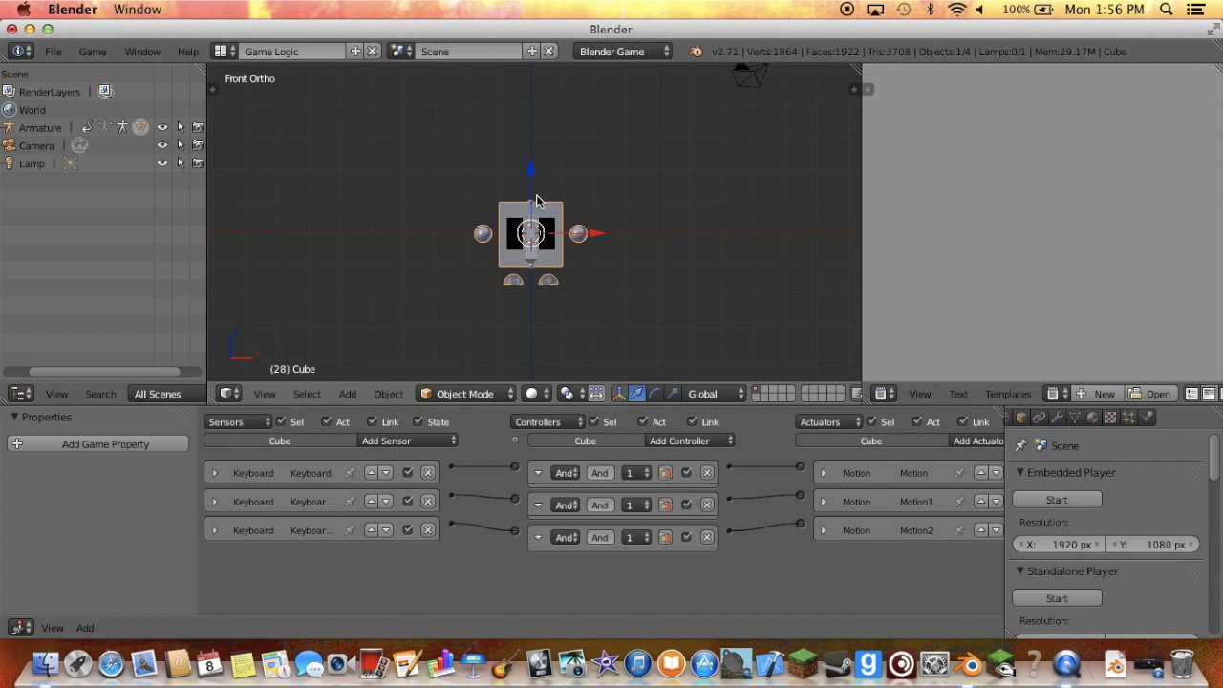
{"action": "scroll", "coordinate": [528, 200], "scroll_direction": "up", "scroll_amount": 1}
{"action": "scroll", "coordinate": [526, 210], "scroll_direction": "up", "scroll_amount": 2}
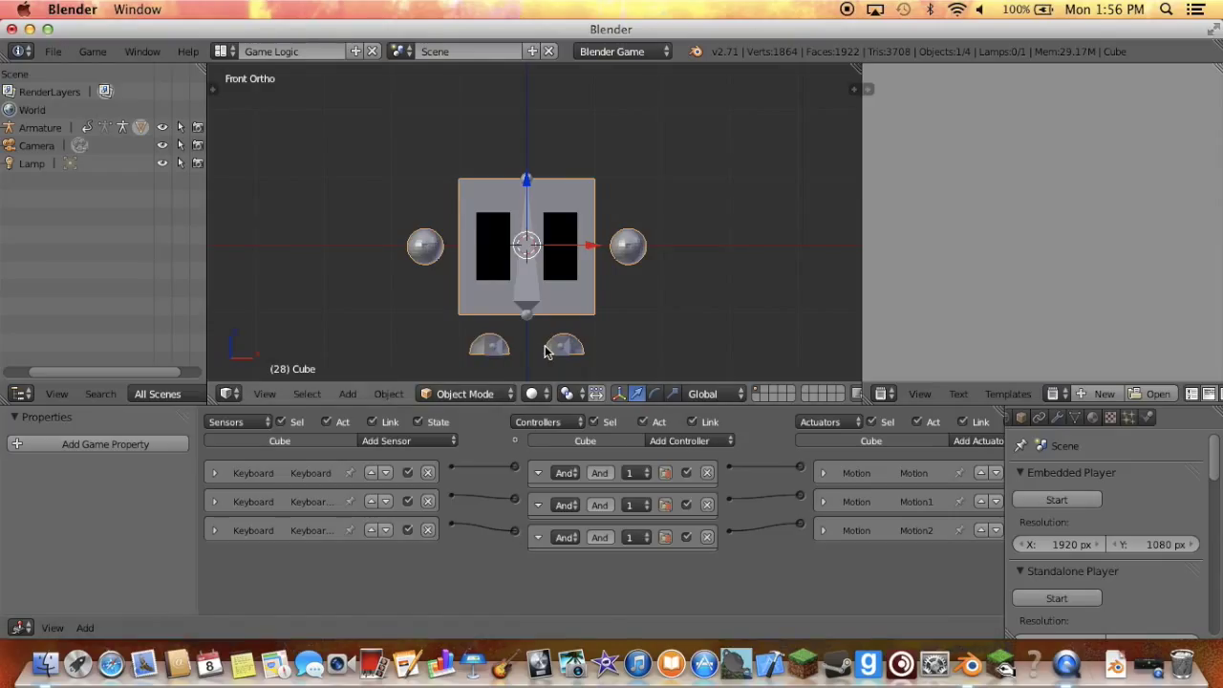
Orbit around the cube, return to the camera view, and select the Armature.
{"action": "key", "text": "KP_0"}
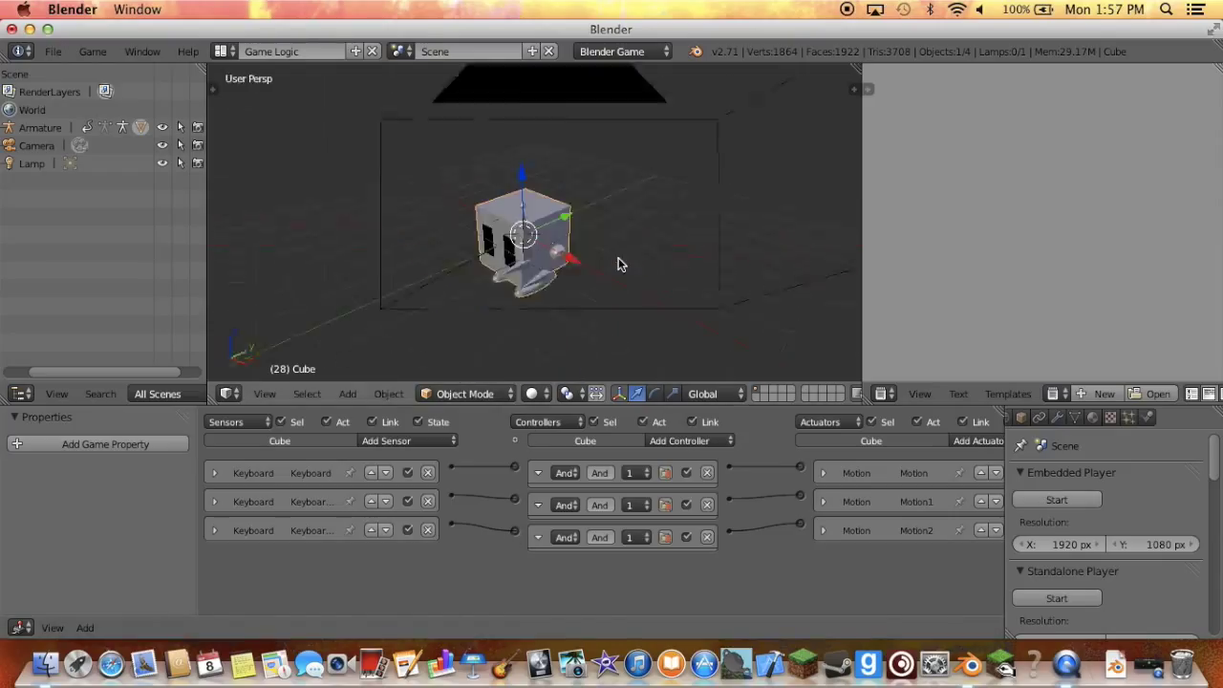
{"action": "key", "text": "KP_4"}
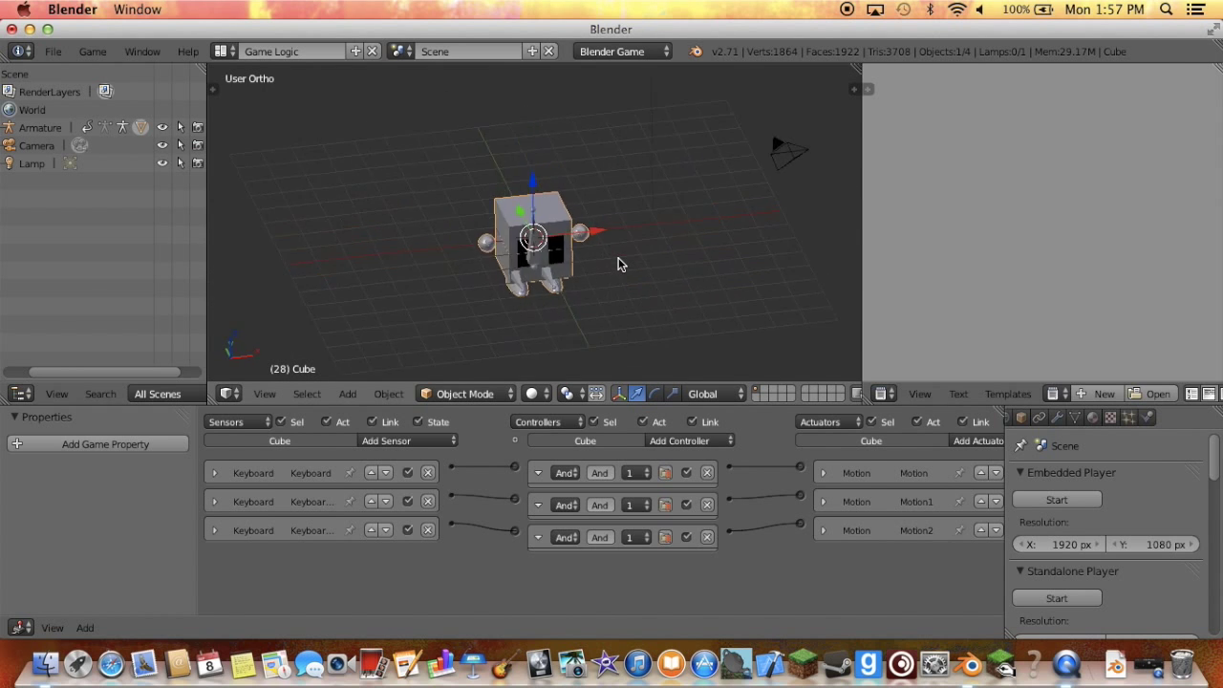
{"action": "key", "text": "KP_4"}
{"action": "key", "text": "KP_4"}
{"action": "key", "text": "KP_4"}
{"action": "key", "text": "KP_4"}
{"action": "key", "text": "KP_4"}
{"action": "key", "text": "KP_4"}
{"action": "key", "text": "KP_4"}
{"action": "key", "text": "KP_4"}
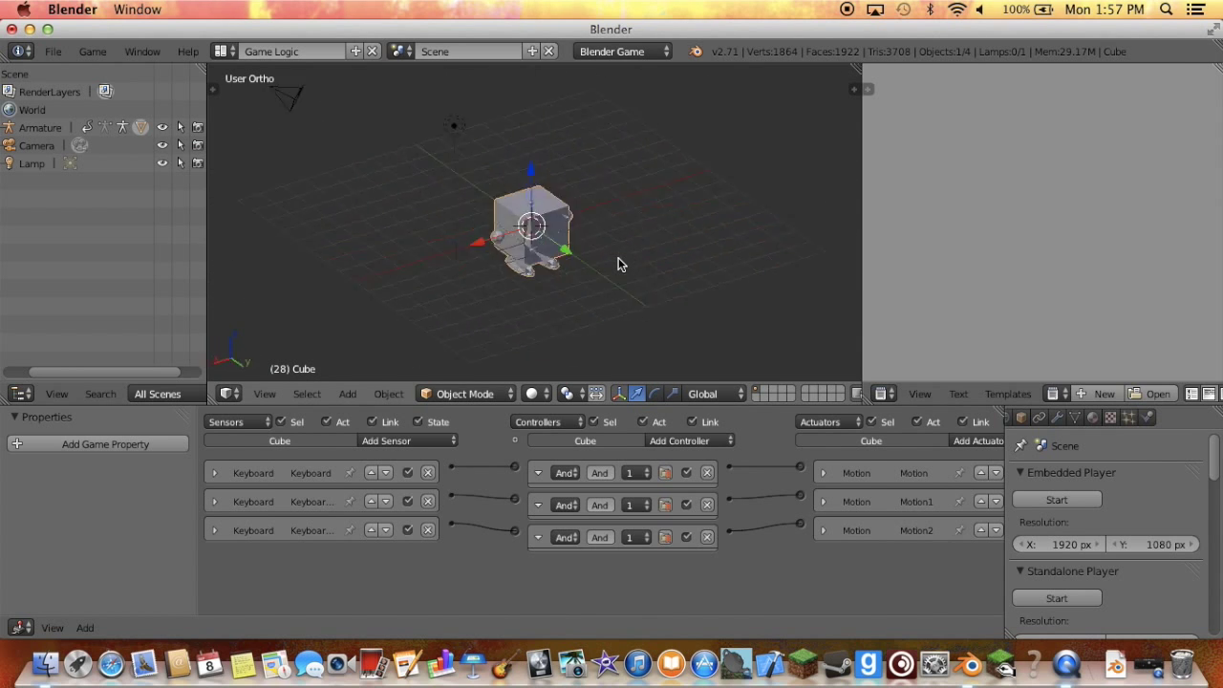
{"action": "key", "text": "KP_4"}
{"action": "key", "text": "KP_4"}
{"action": "key", "text": "KP_4"}
{"action": "key", "text": "KP_0"}
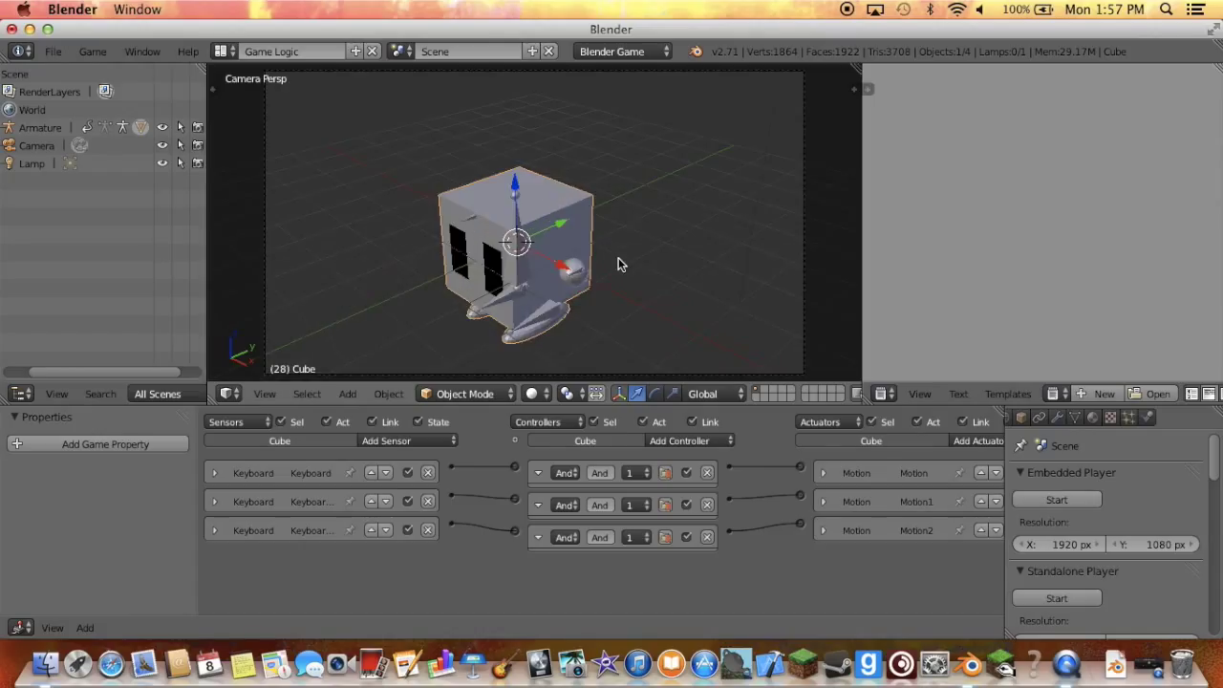
{"action": "right_click", "coordinate": [523, 253]}
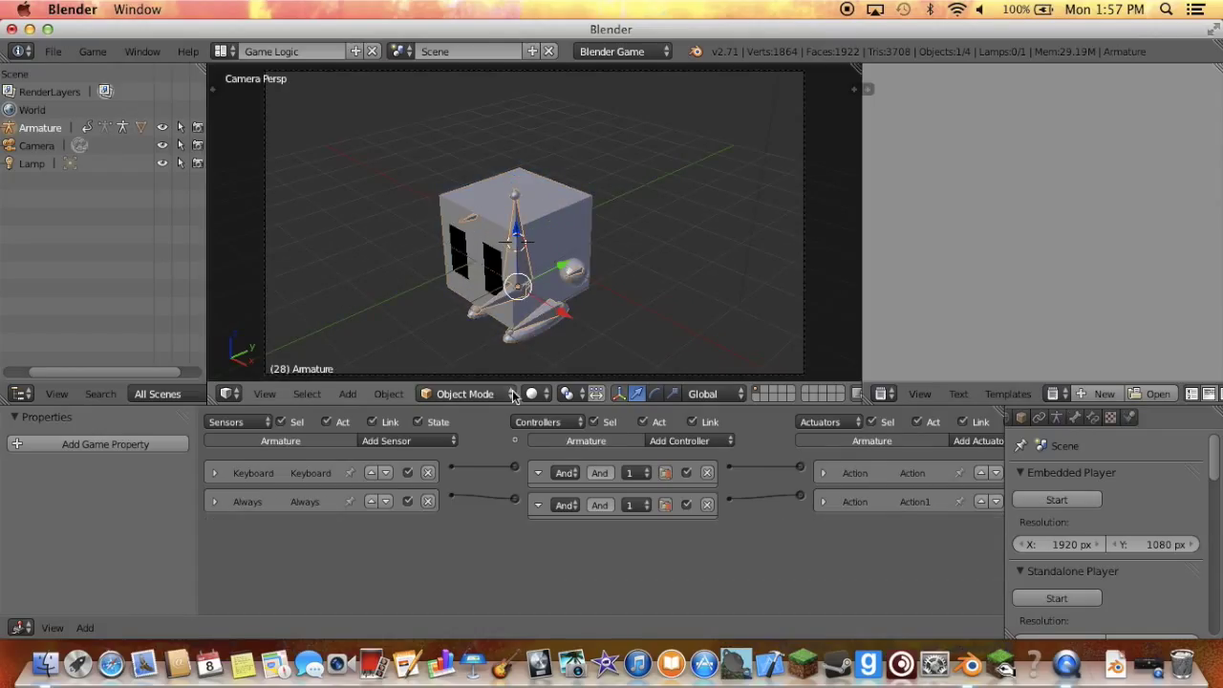
{"action": "left_click", "coordinate": [444, 442]}
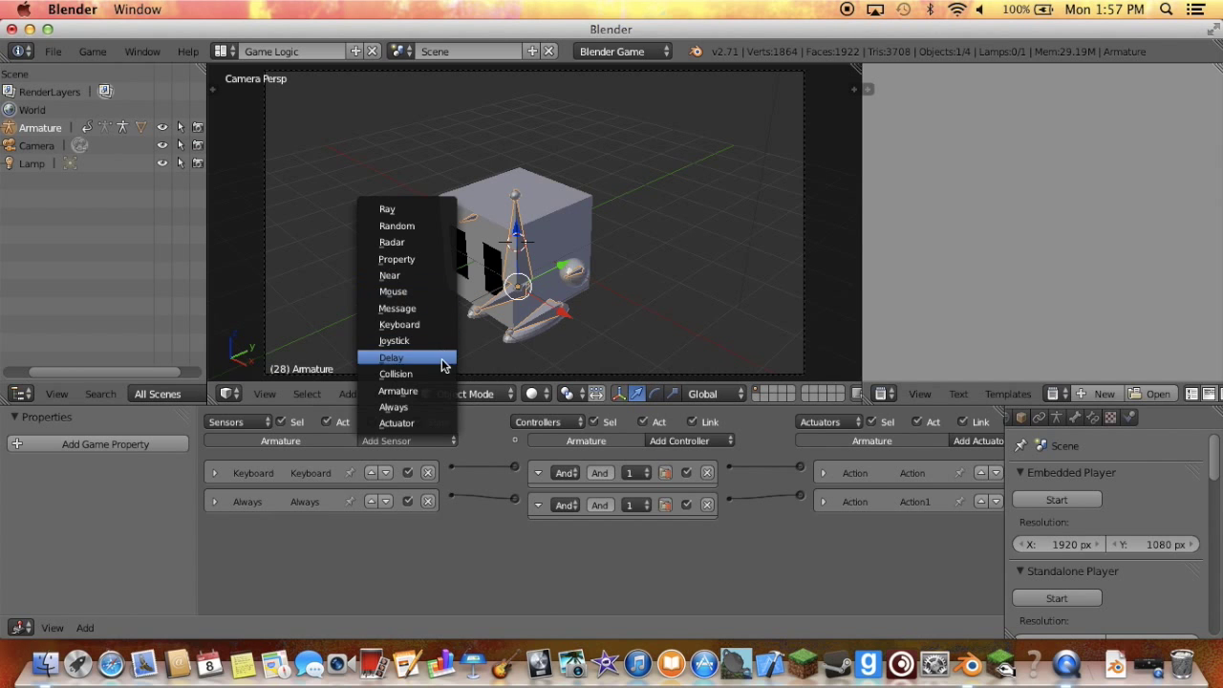
Add a Keyboard sensor to the Armature, triggered by the Spacebar.
{"action": "left_click", "coordinate": [439, 325]}
{"action": "scroll", "coordinate": [407, 545], "scroll_direction": "down", "scroll_amount": 3}
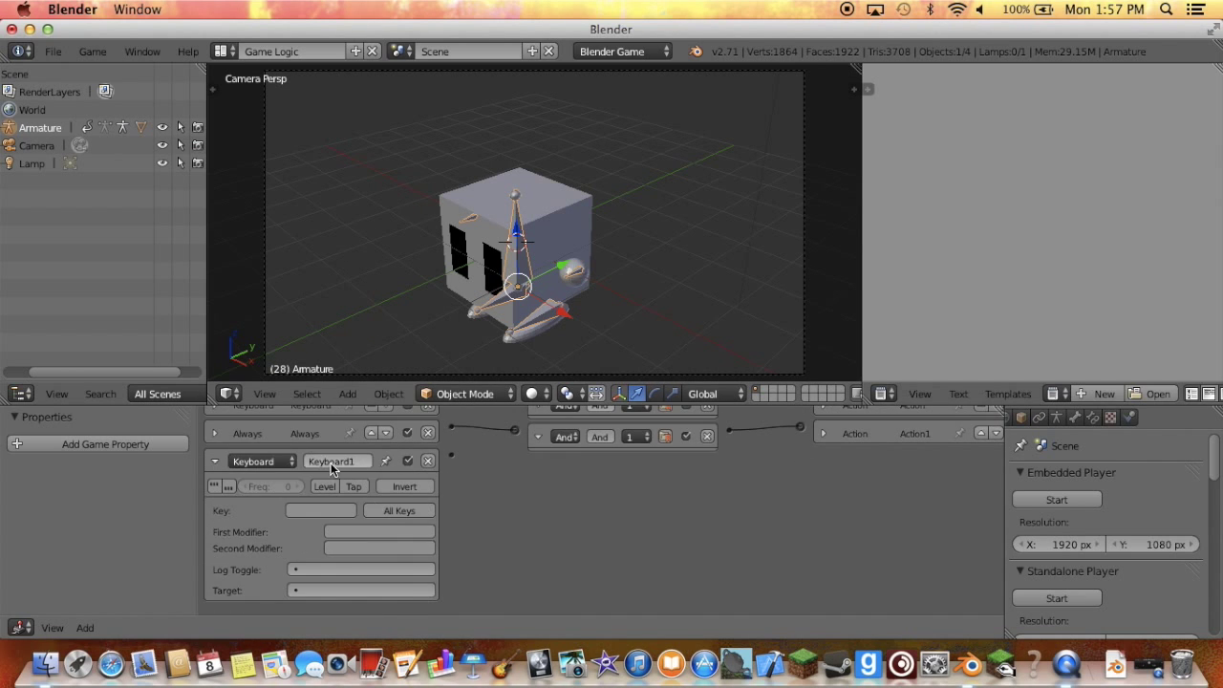
{"action": "scroll", "coordinate": [331, 466], "scroll_direction": "up", "scroll_amount": 3}
{"action": "scroll", "coordinate": [325, 457], "scroll_direction": "down", "scroll_amount": 3}
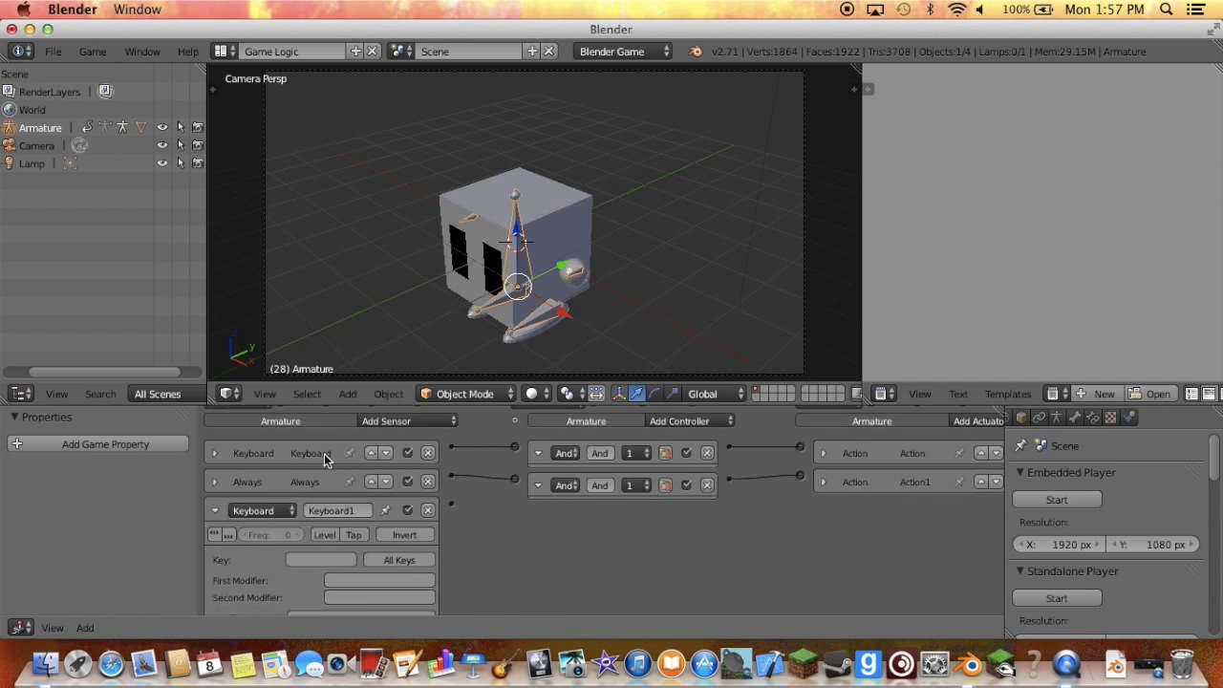
{"action": "left_click", "coordinate": [331, 510]}
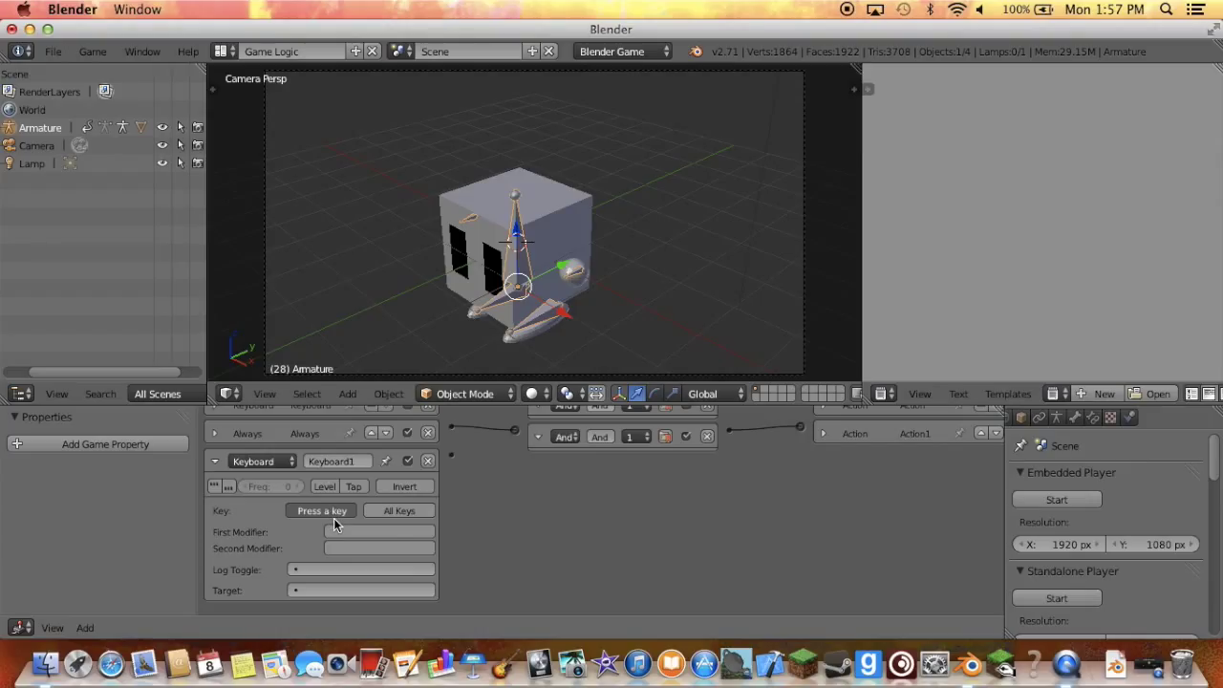
{"action": "key", "text": "space"}
{"action": "key", "text": "Home"}
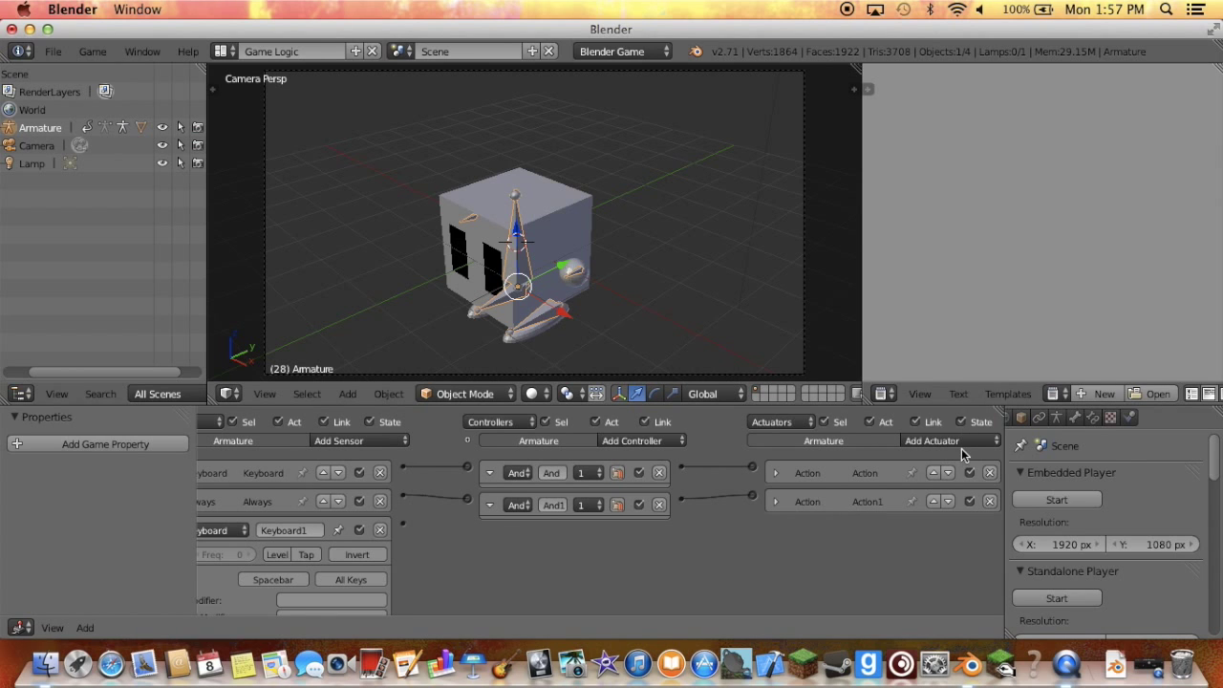
{"action": "left_click", "coordinate": [961, 446]}
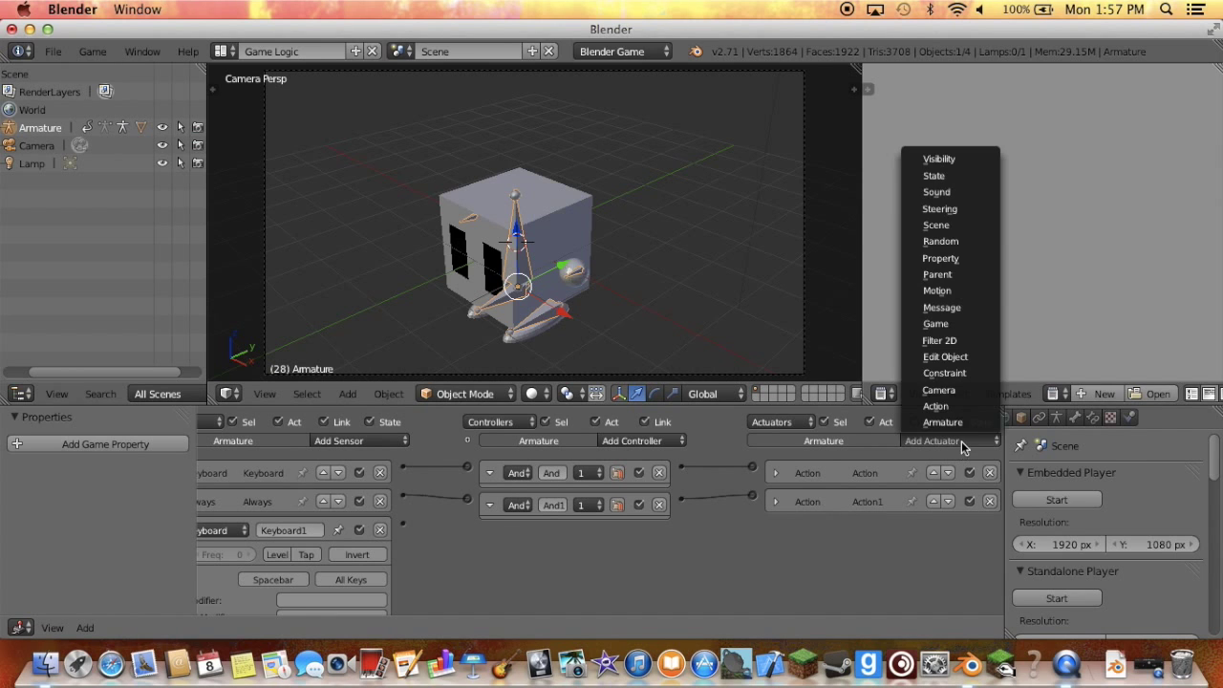
Add a Motion actuator lifting 0.10 on Z, wired from Keyboard1 via a new controller.
{"action": "left_click", "coordinate": [971, 290]}
{"action": "scroll", "coordinate": [919, 528], "scroll_direction": "down", "scroll_amount": 3}
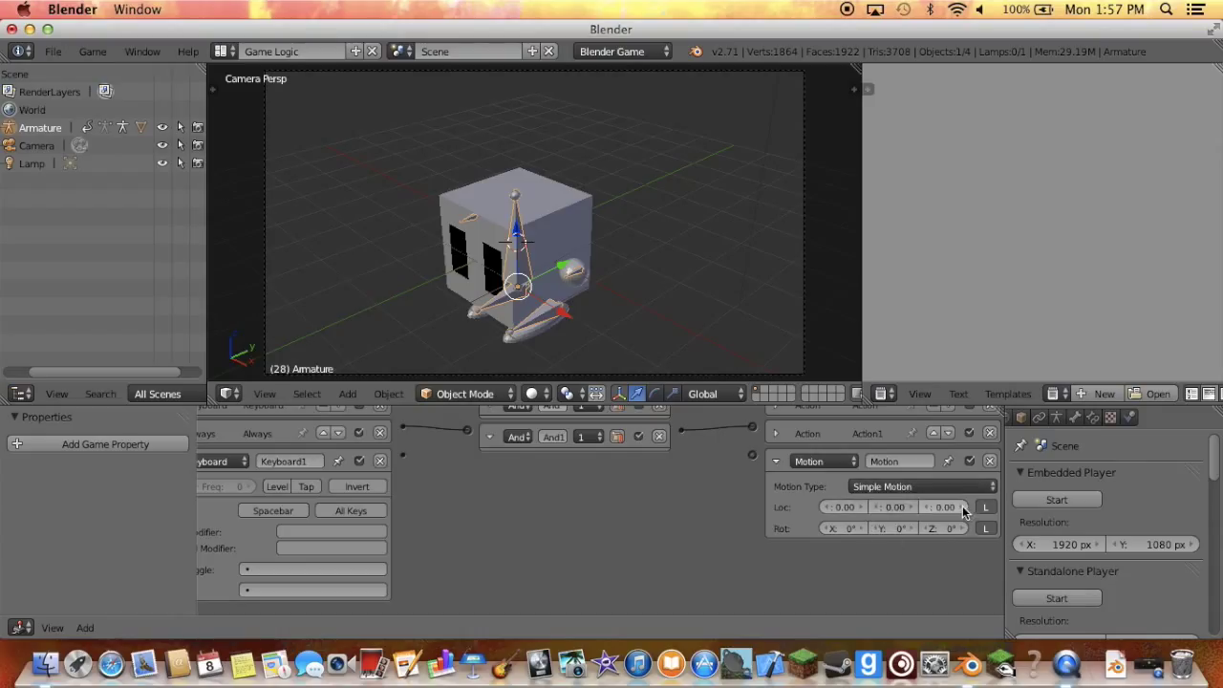
{"action": "type", "text": "0.1"}
{"action": "left_click_drag", "start_coordinate": [403, 455], "coordinate": [752, 455]}
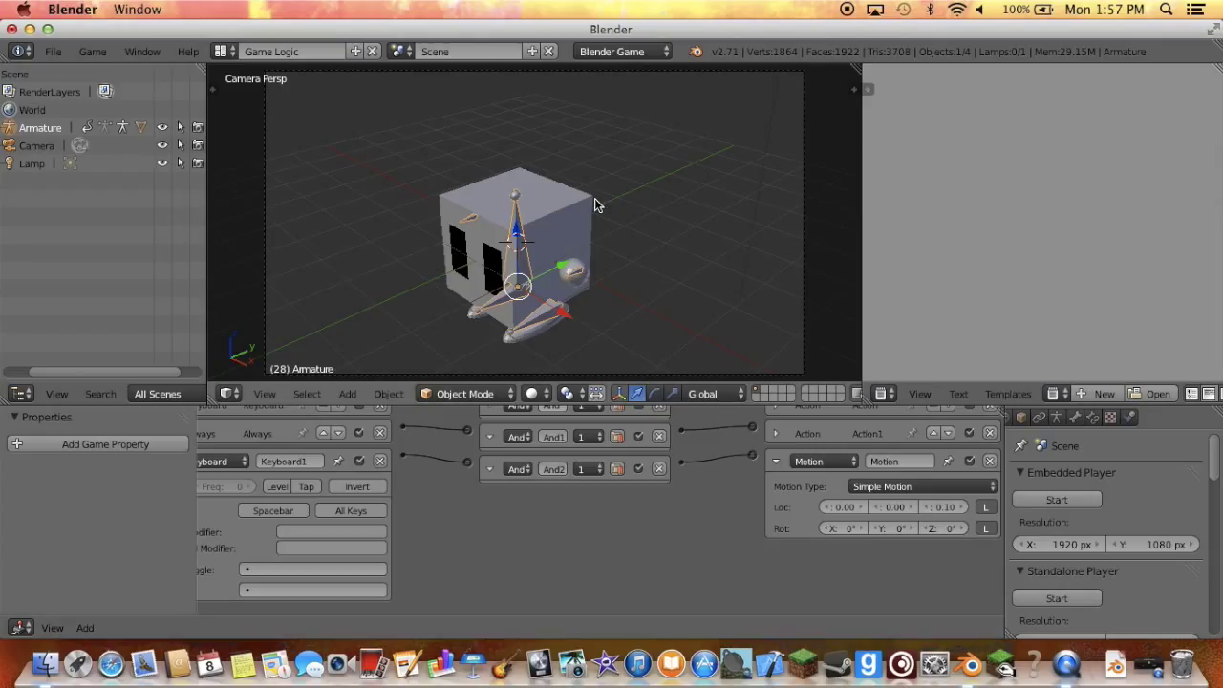
Play the game and press Spacebar to test the jump.
{"action": "key", "text": "p"}
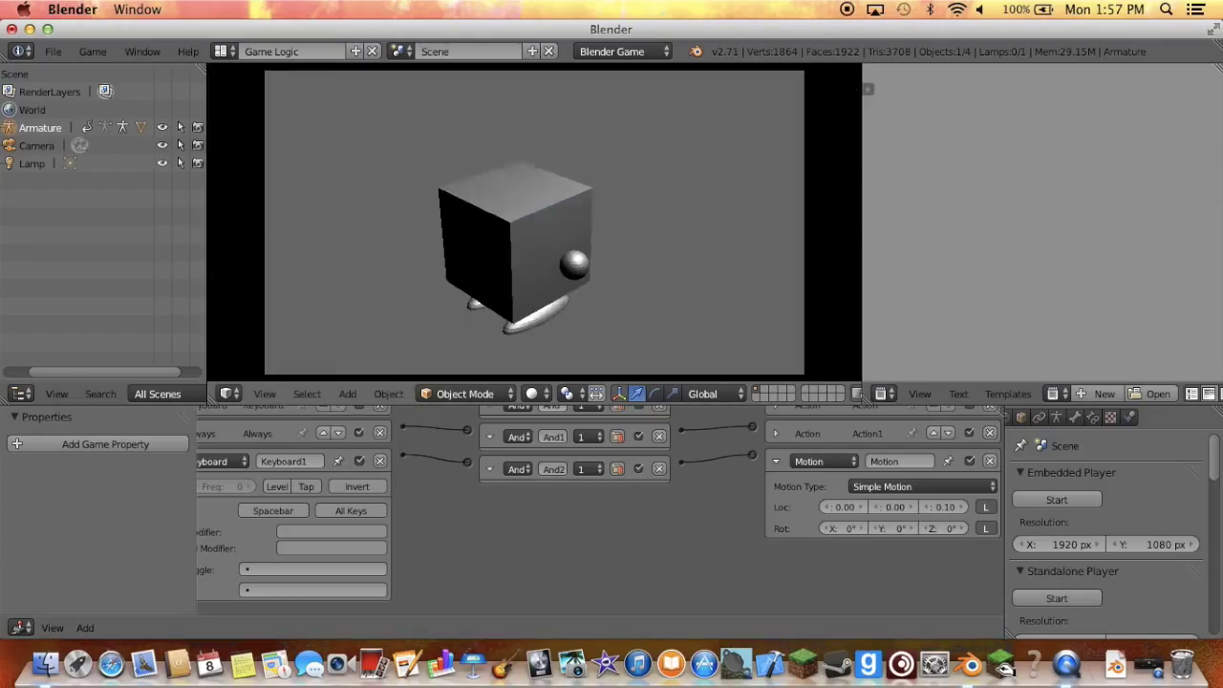
{"action": "key", "text": "space"}
{"action": "key", "text": "Escape"}
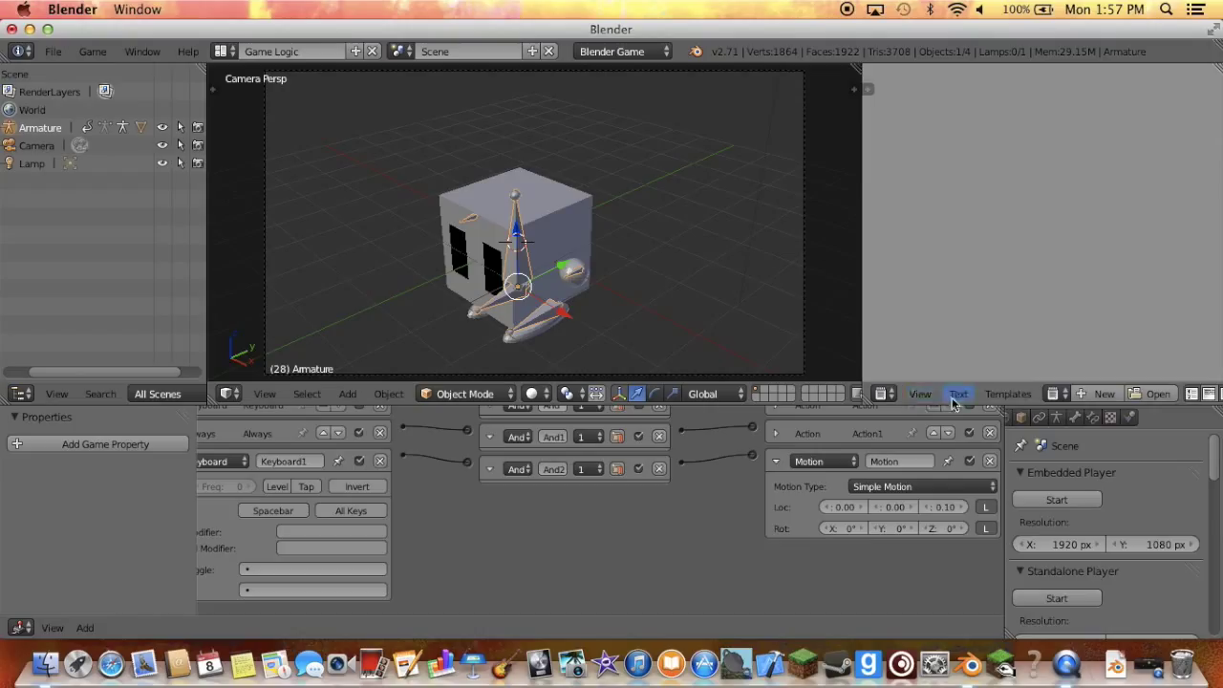
Set the Armature's Physics Type to Character.
{"action": "left_click", "coordinate": [1131, 419]}
{"action": "left_click", "coordinate": [1108, 500]}
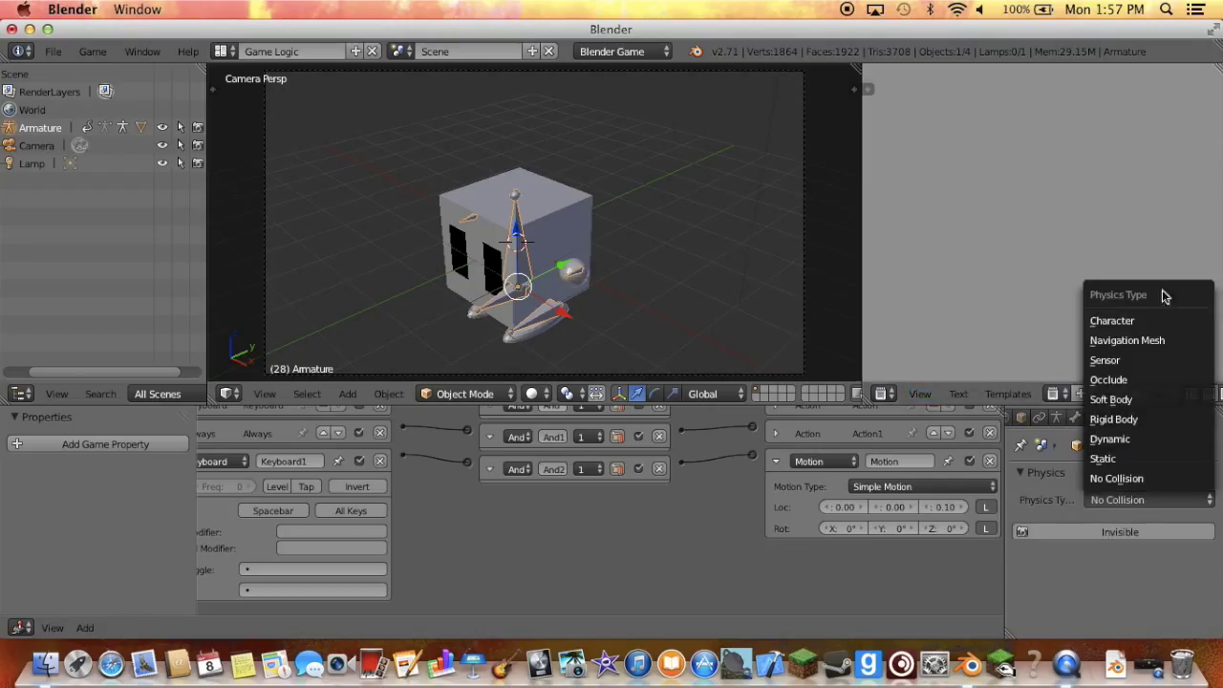
{"action": "left_click", "coordinate": [1155, 327]}
{"action": "scroll", "coordinate": [1118, 537], "scroll_direction": "down", "scroll_amount": 2}
{"action": "scroll", "coordinate": [1119, 537], "scroll_direction": "up", "scroll_amount": 1}
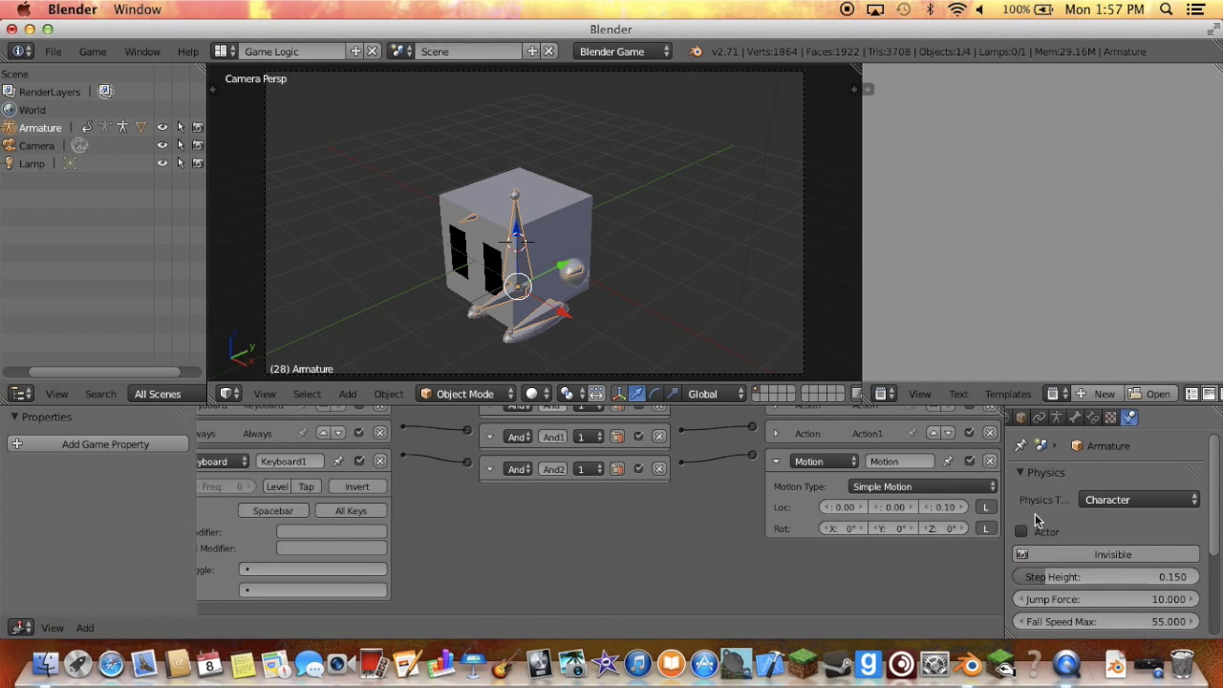
{"action": "scroll", "coordinate": [1035, 516], "scroll_direction": "down", "scroll_amount": 2}
{"action": "scroll", "coordinate": [1035, 516], "scroll_direction": "down", "scroll_amount": 3}
{"action": "scroll", "coordinate": [1099, 511], "scroll_direction": "up", "scroll_amount": 4}
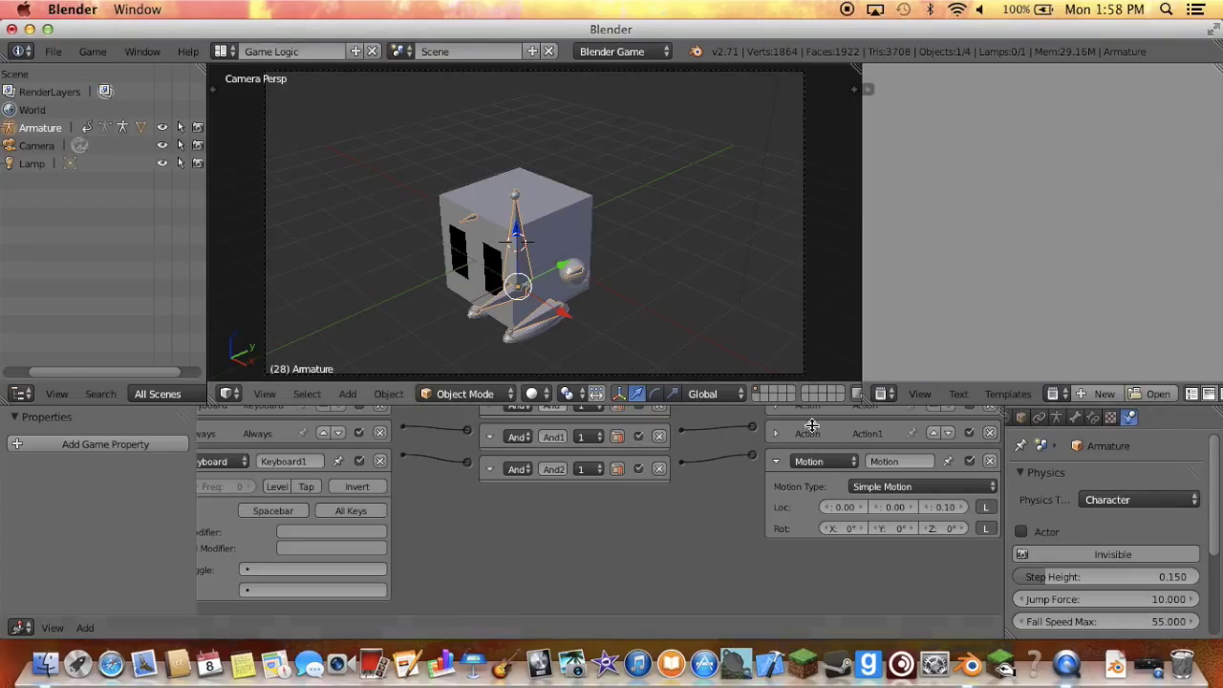
Raise the jump Motion's Loc Z to 0.20 and test-run the game.
{"action": "left_click", "coordinate": [964, 509]}
{"action": "key", "text": "p"}
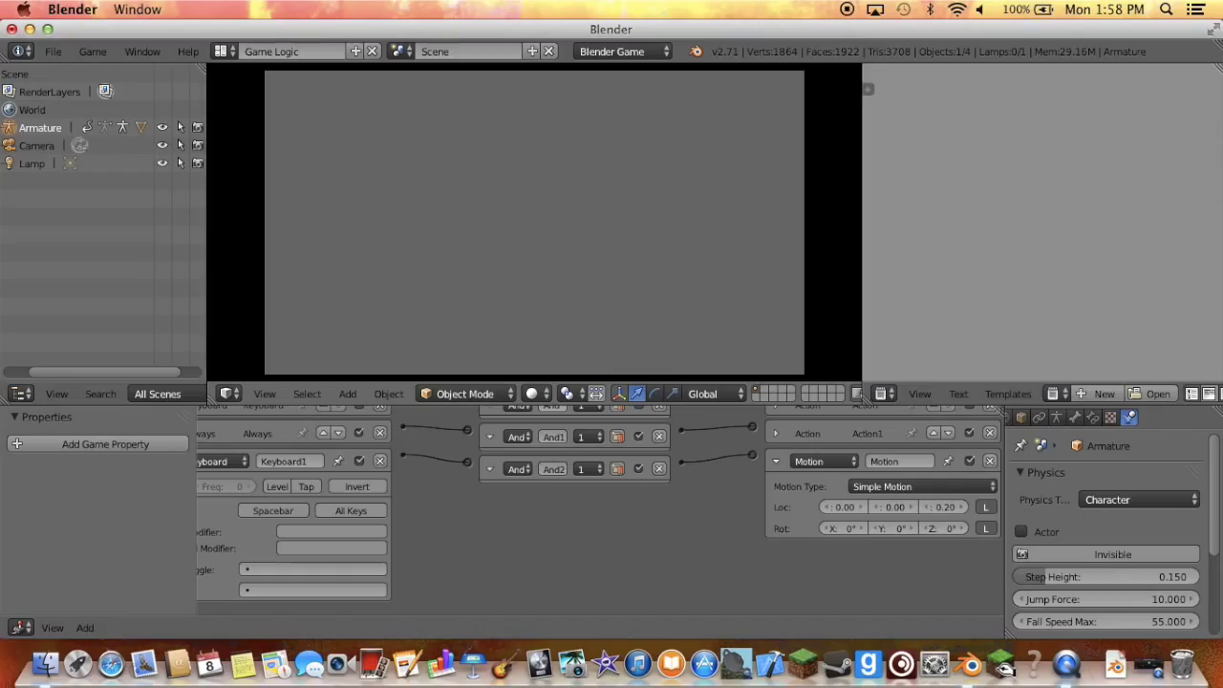
{"action": "key", "text": "Escape"}
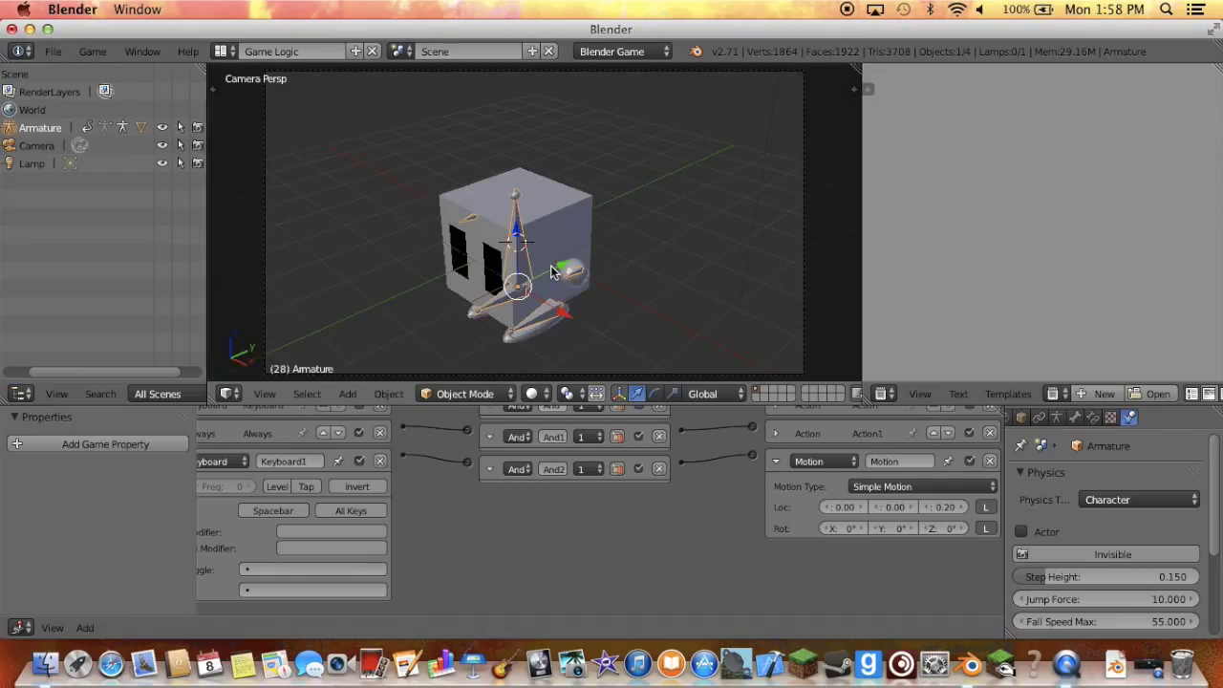
Add a plane to the scene and select it.
{"action": "key", "text": "shift+a"}
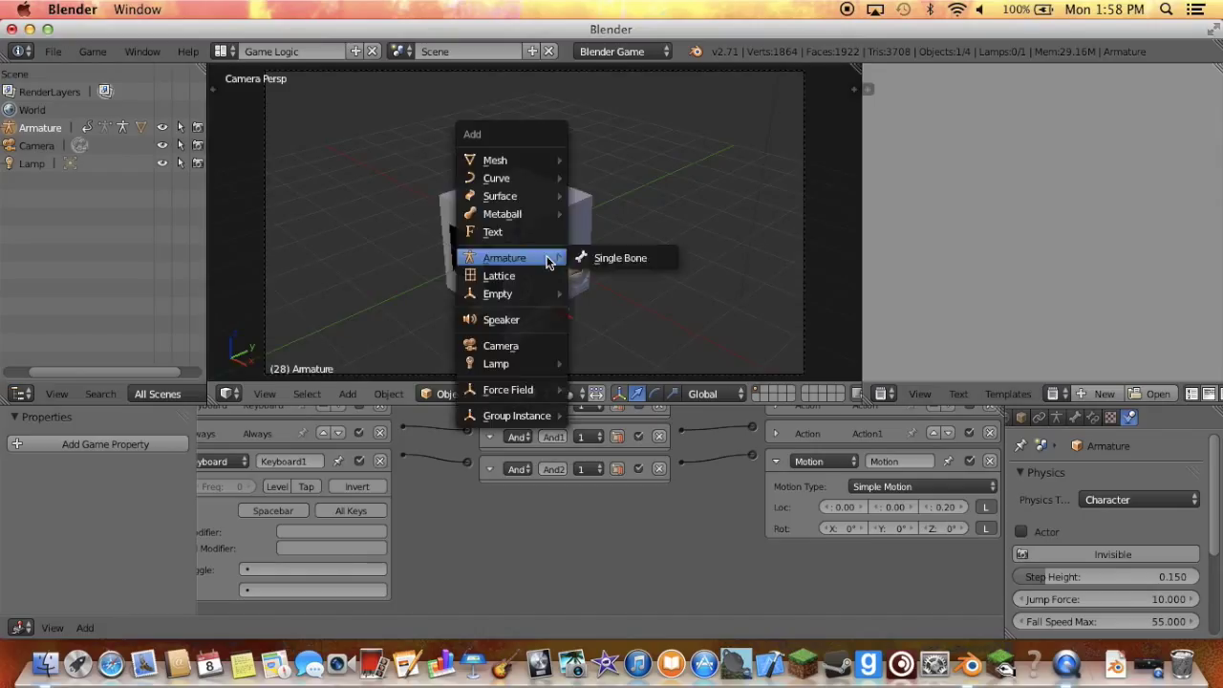
{"action": "left_click", "coordinate": [596, 164]}
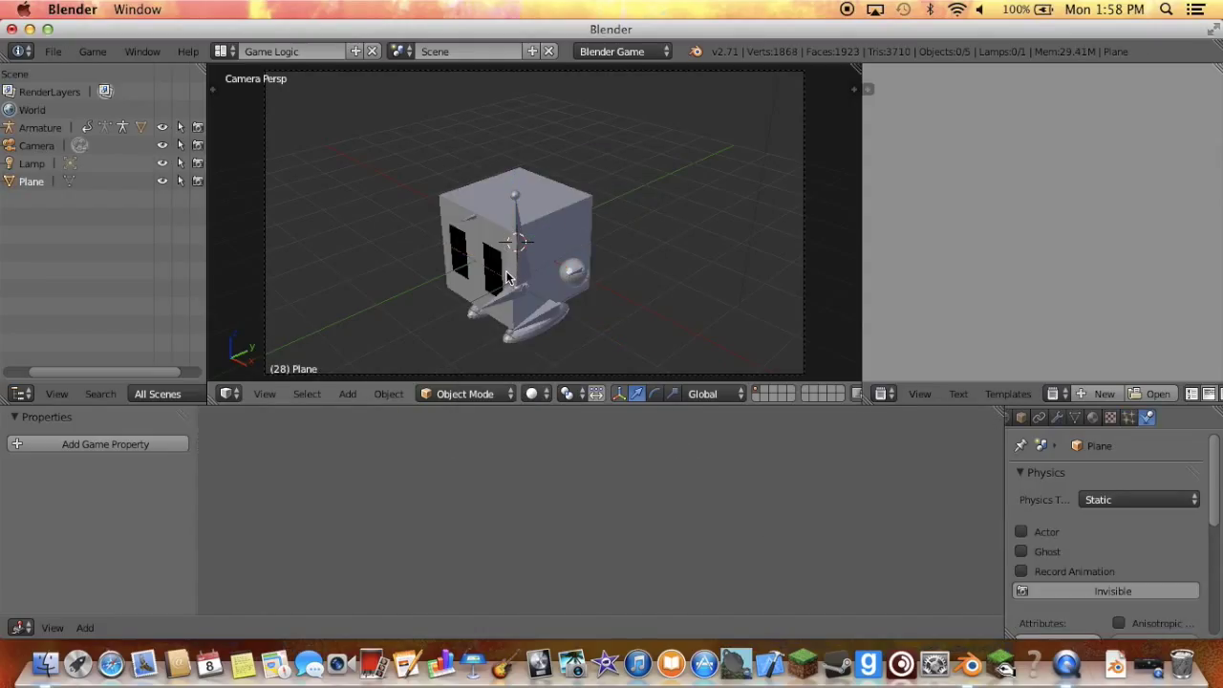
{"action": "key", "text": "a"}
{"action": "right_click", "coordinate": [514, 276]}
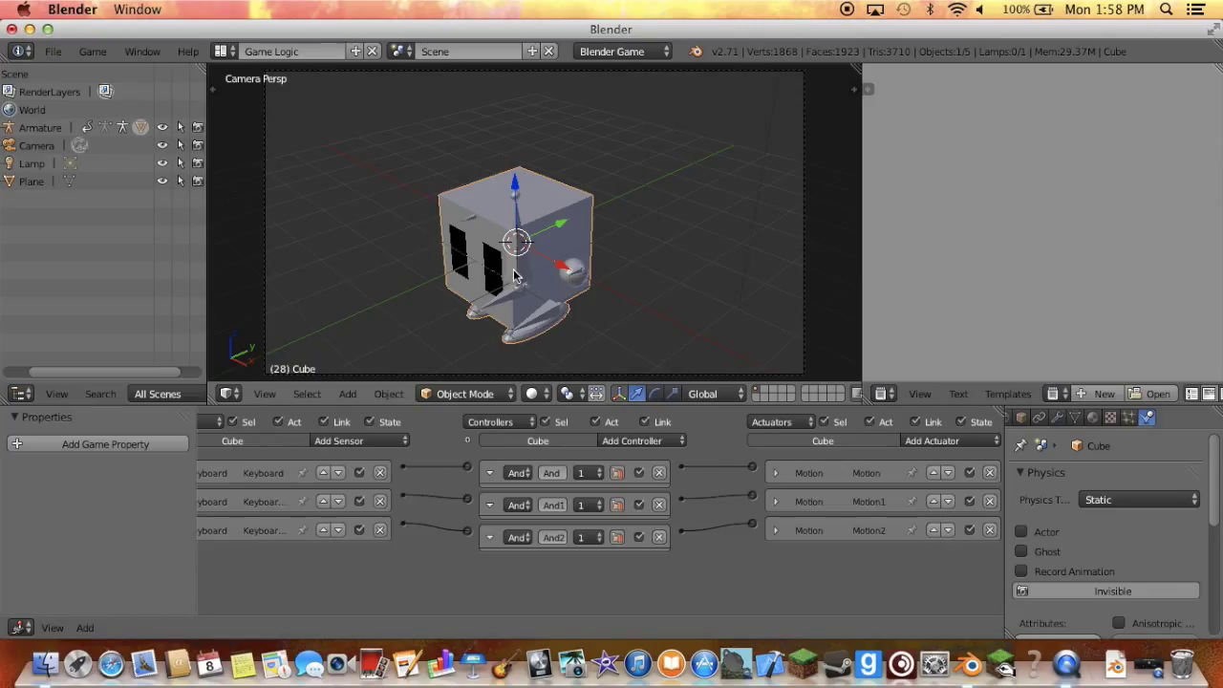
{"action": "right_click", "coordinate": [490, 275]}
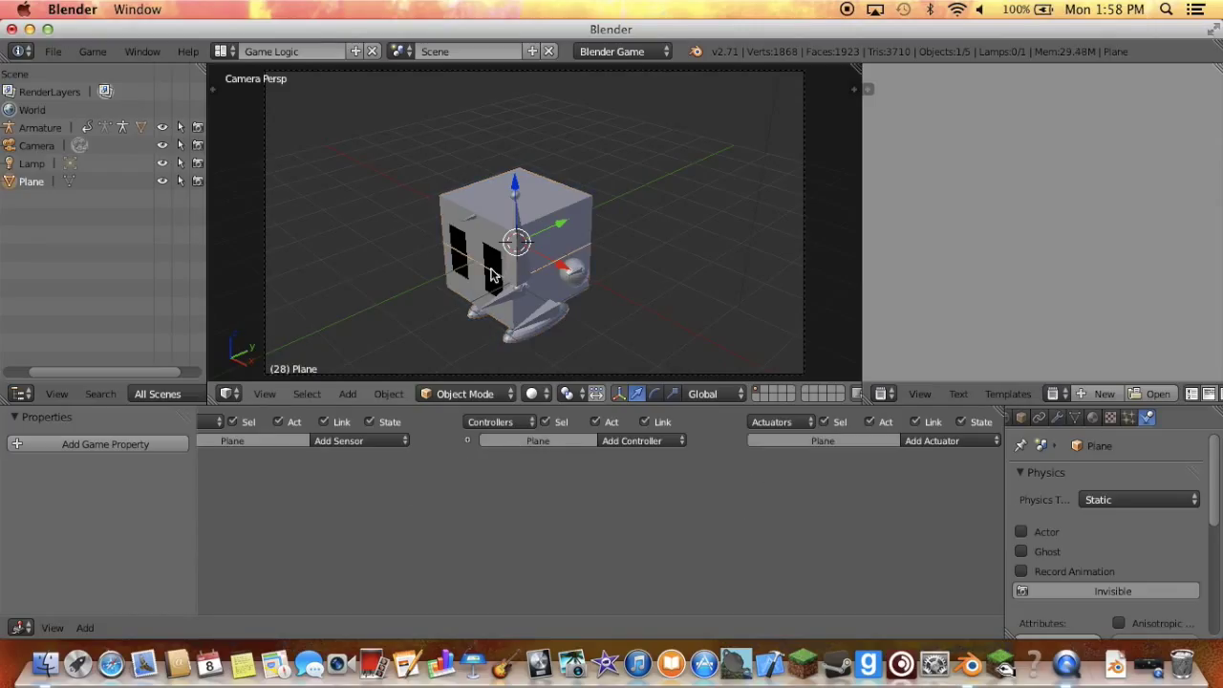
Scale the plane up about fivefold and lower it beneath the cube.
{"action": "key", "text": "s"}
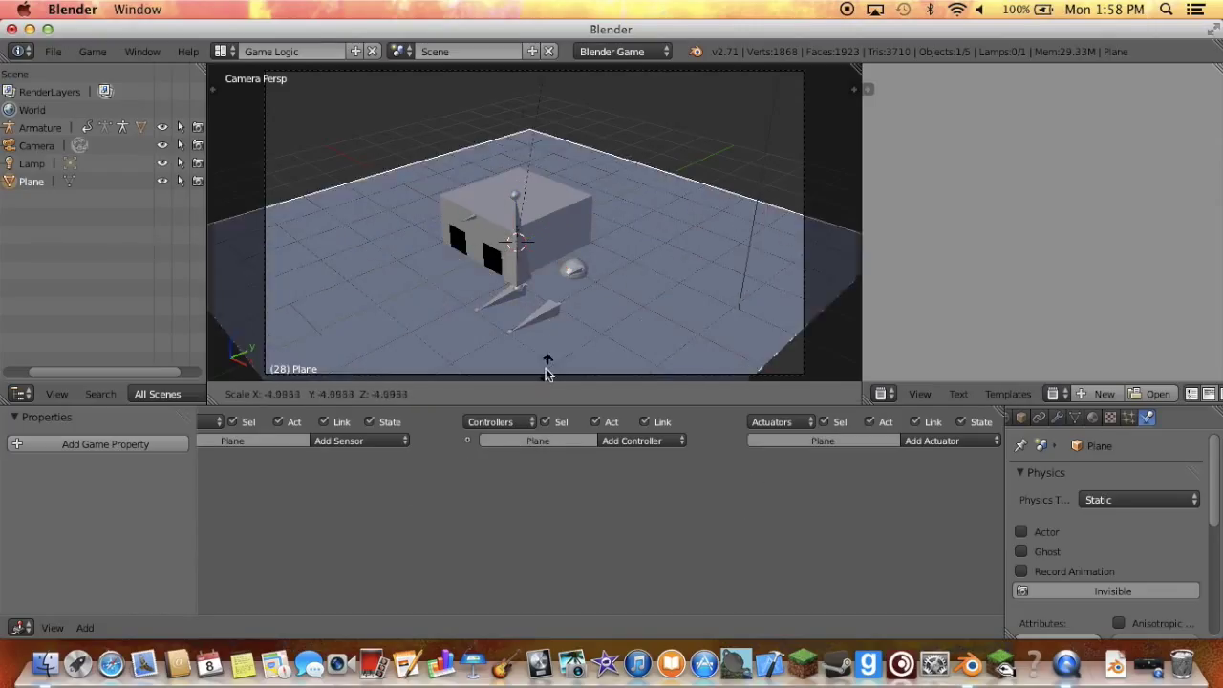
{"action": "left_click", "coordinate": [671, 363]}
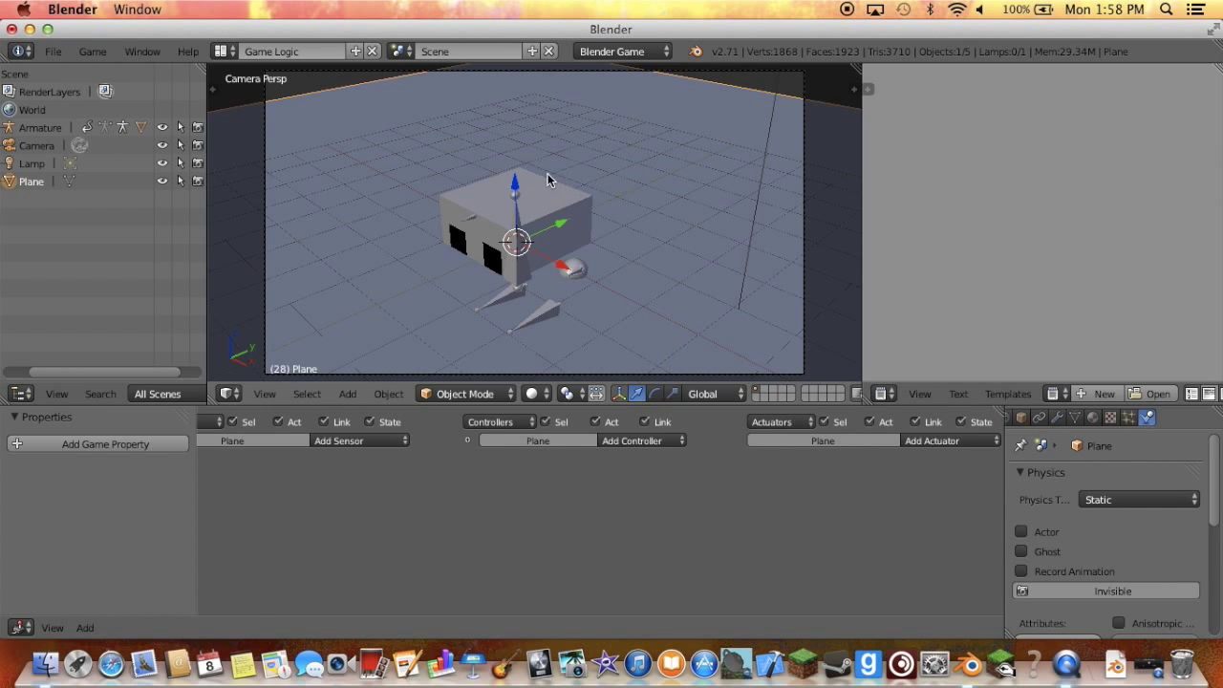
{"action": "left_click_drag", "start_coordinate": [516, 198], "coordinate": [519, 283]}
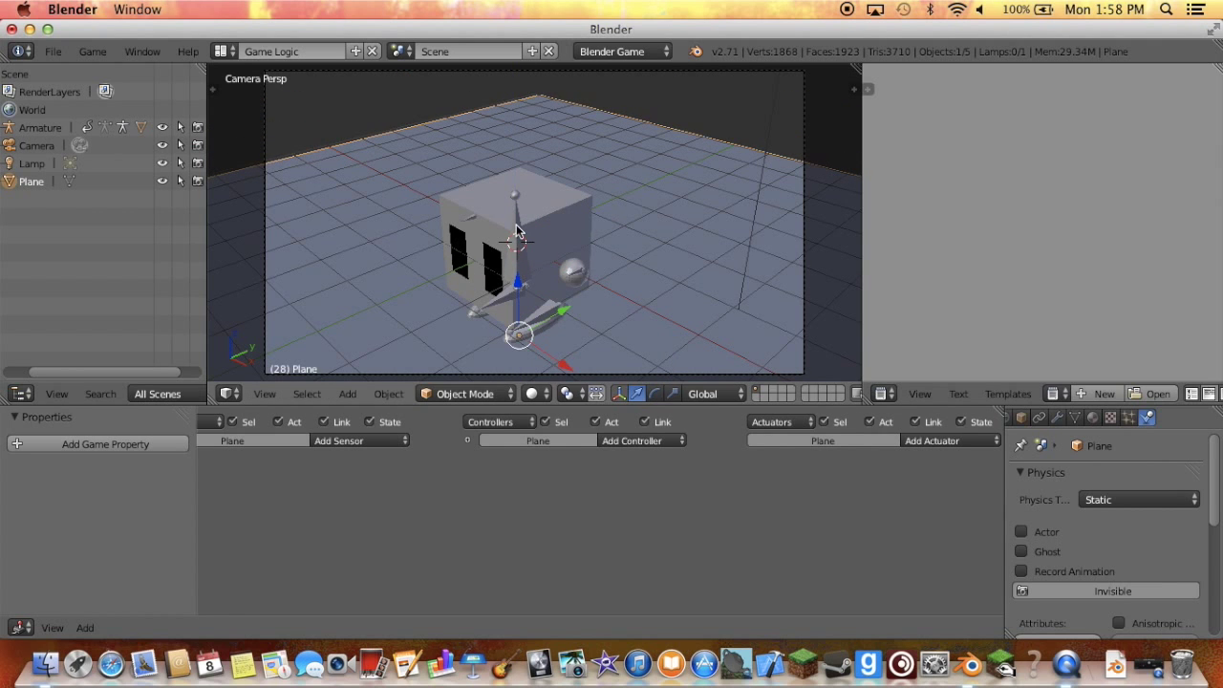
{"action": "right_click", "coordinate": [516, 232]}
{"action": "right_click", "coordinate": [516, 232]}
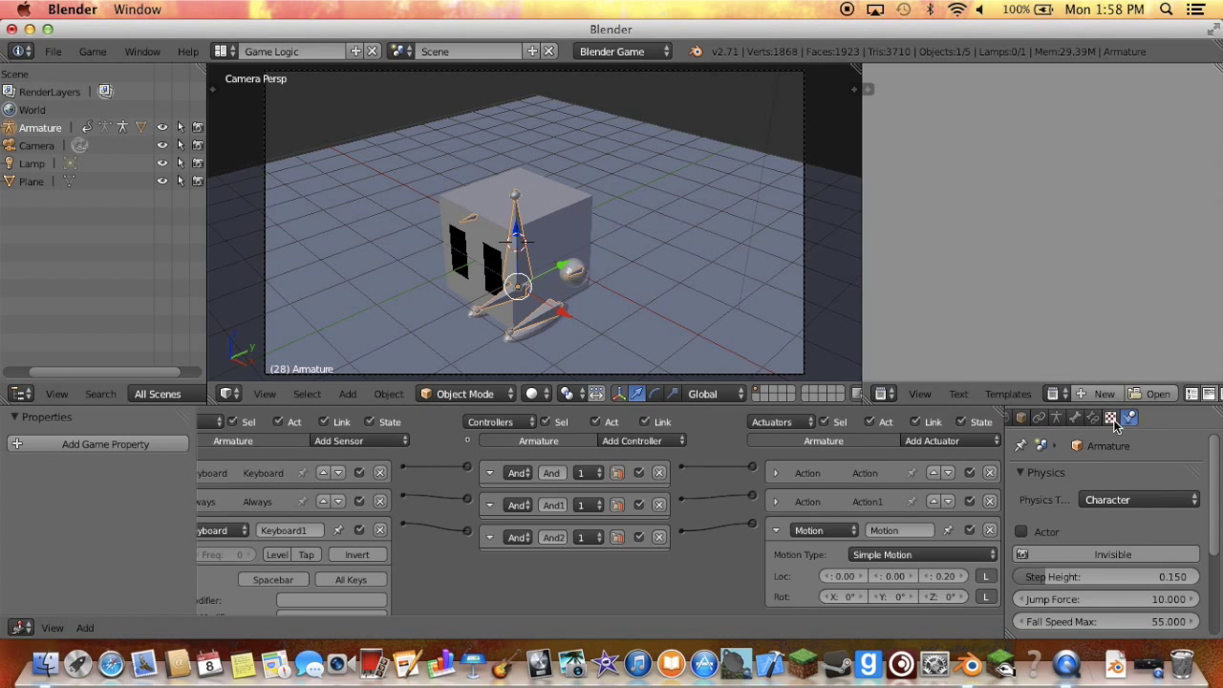
Test the game, enable Actor on the Armature, and test again.
{"action": "key", "text": "p"}
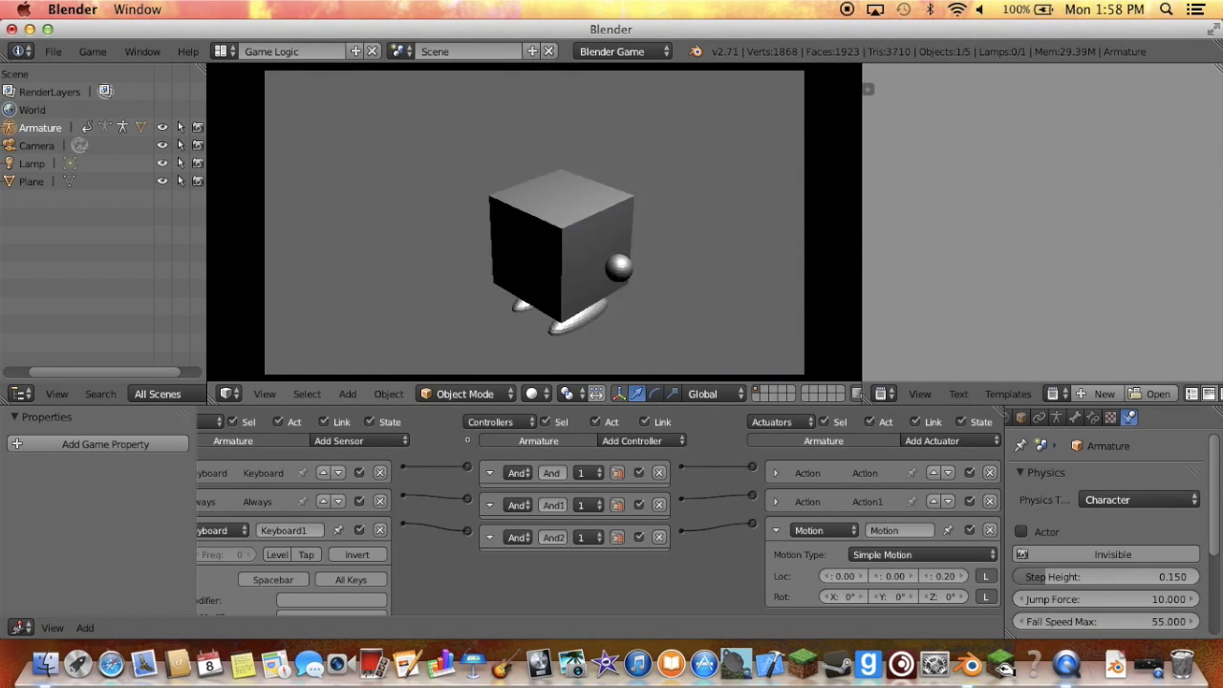
{"action": "key", "text": "Escape"}
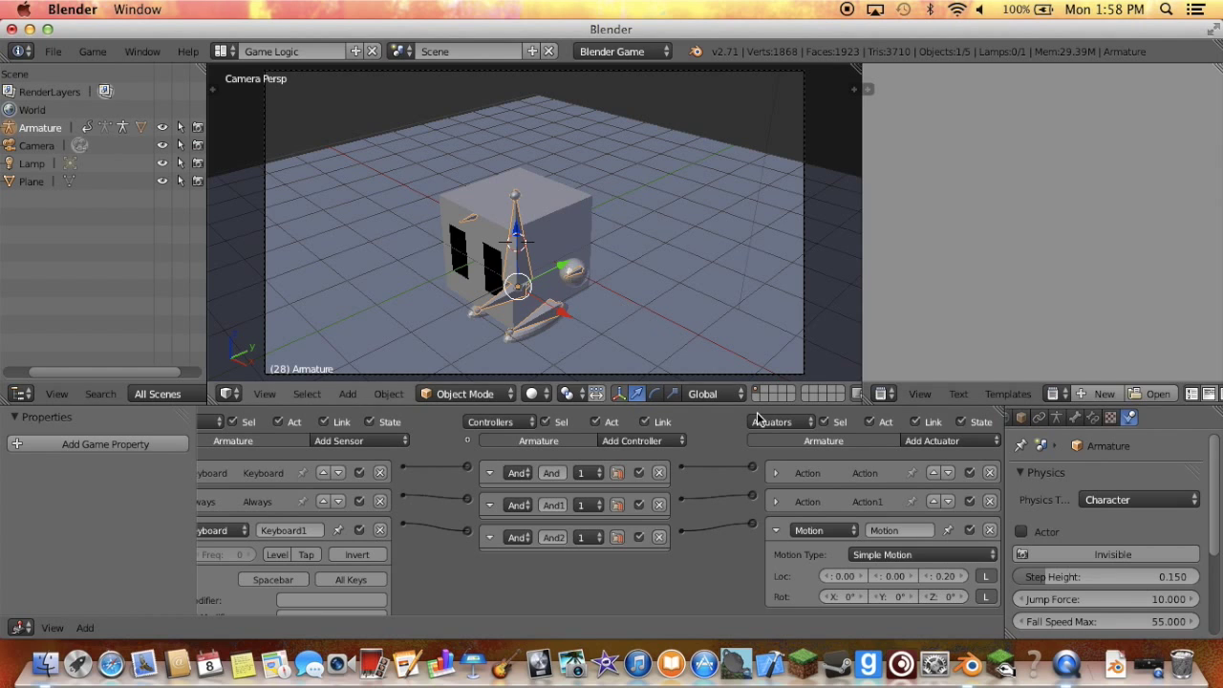
{"action": "left_click", "coordinate": [1020, 536]}
{"action": "key", "text": "p"}
{"action": "key", "text": "Escape"}
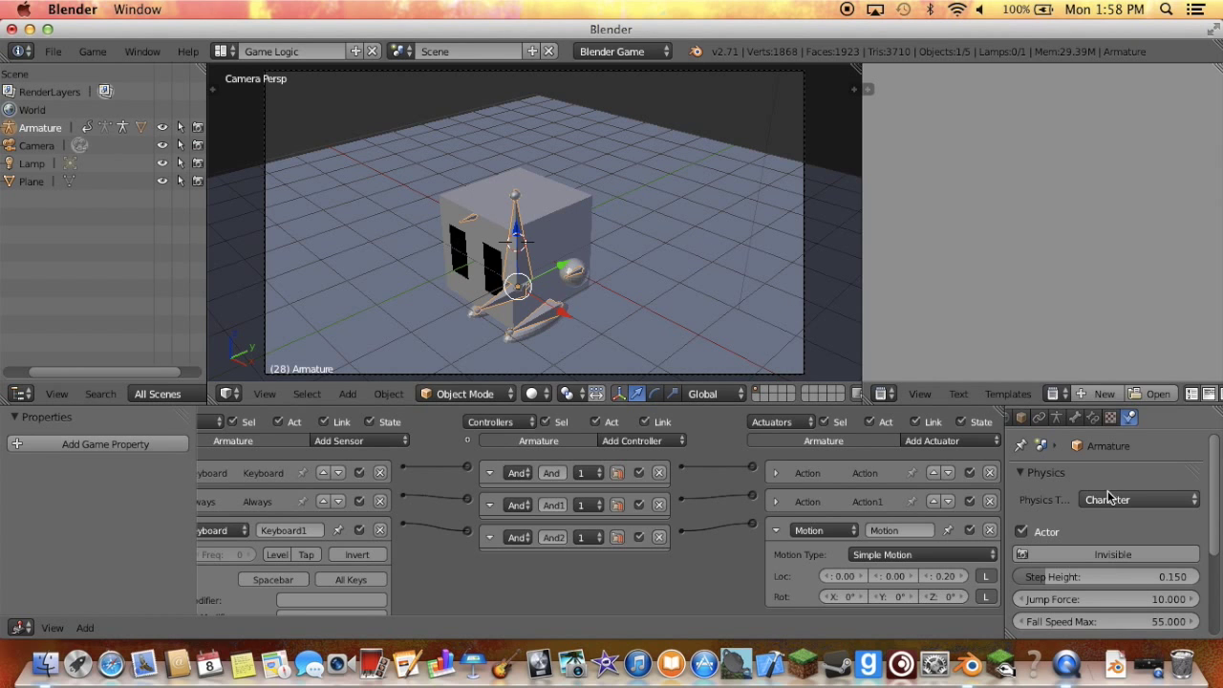
Switch the Armature's physics to Dynamic and disable Actor.
{"action": "left_click", "coordinate": [1108, 499]}
{"action": "left_click", "coordinate": [1130, 440]}
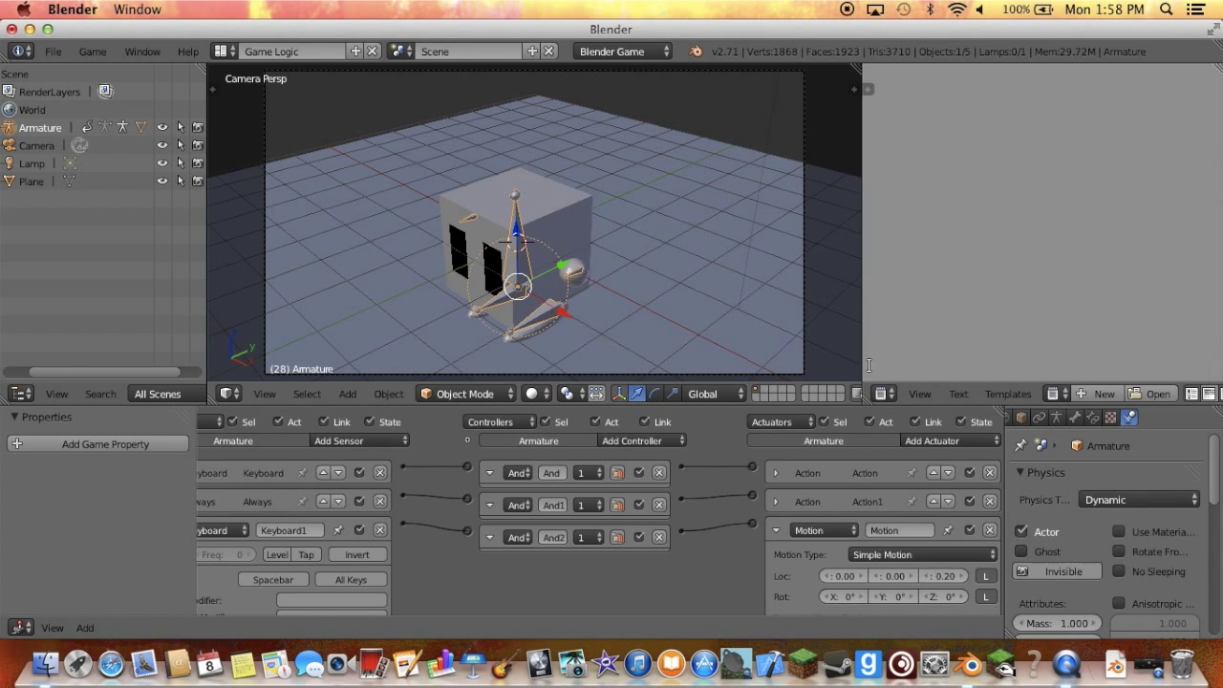
{"action": "left_click", "coordinate": [1021, 531]}
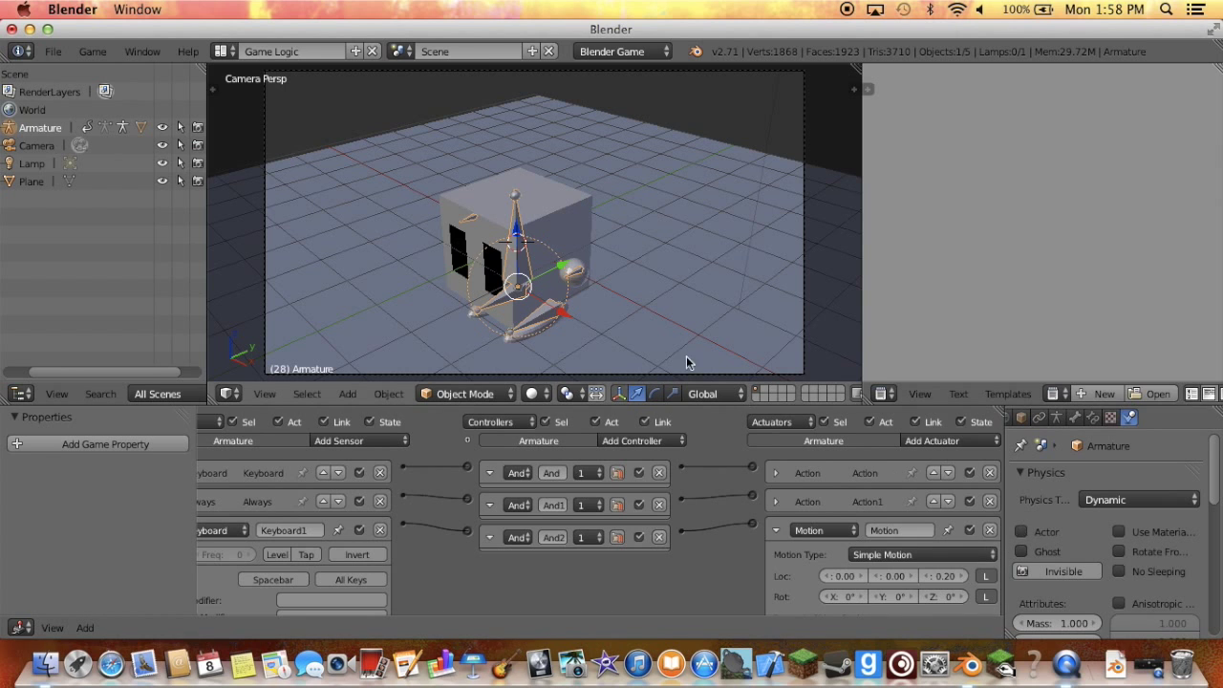
Inspect the character from the front, return to camera view, and test-run the game.
{"action": "key", "text": "KP_1"}
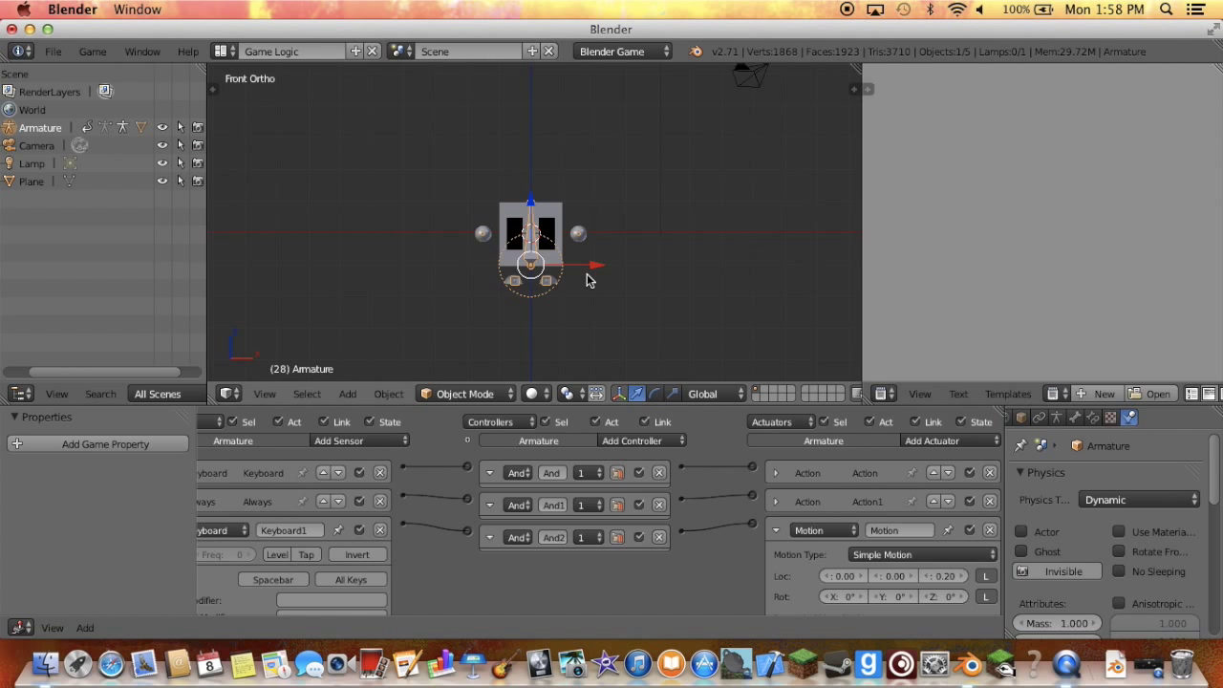
{"action": "scroll", "coordinate": [587, 277], "scroll_direction": "up", "scroll_amount": 3}
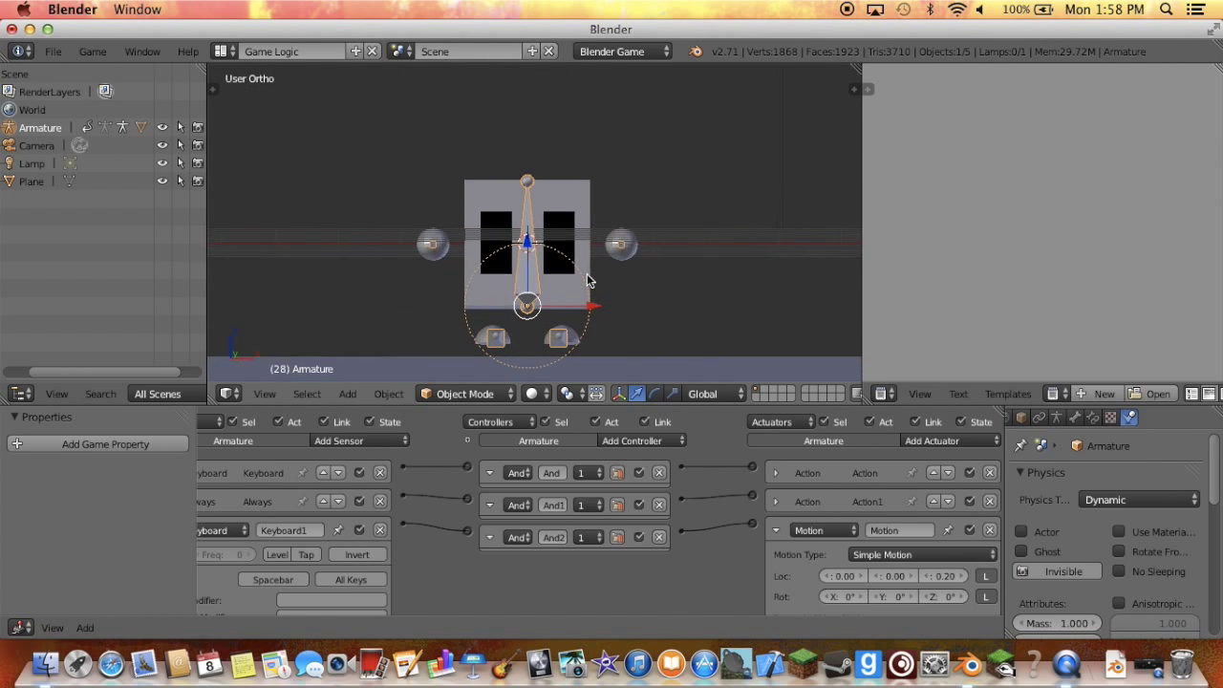
{"action": "scroll", "coordinate": [587, 279], "scroll_direction": "up", "scroll_amount": 1}
{"action": "key", "text": "KP_1"}
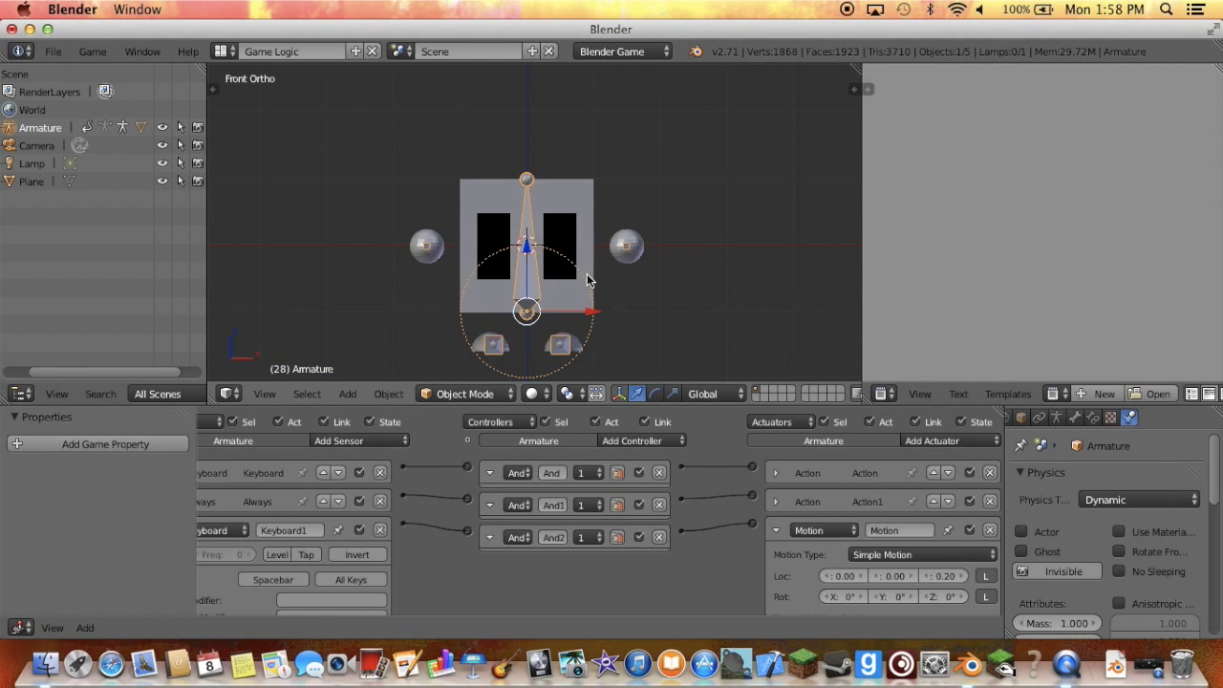
{"action": "scroll", "coordinate": [586, 279], "scroll_direction": "down", "scroll_amount": 3}
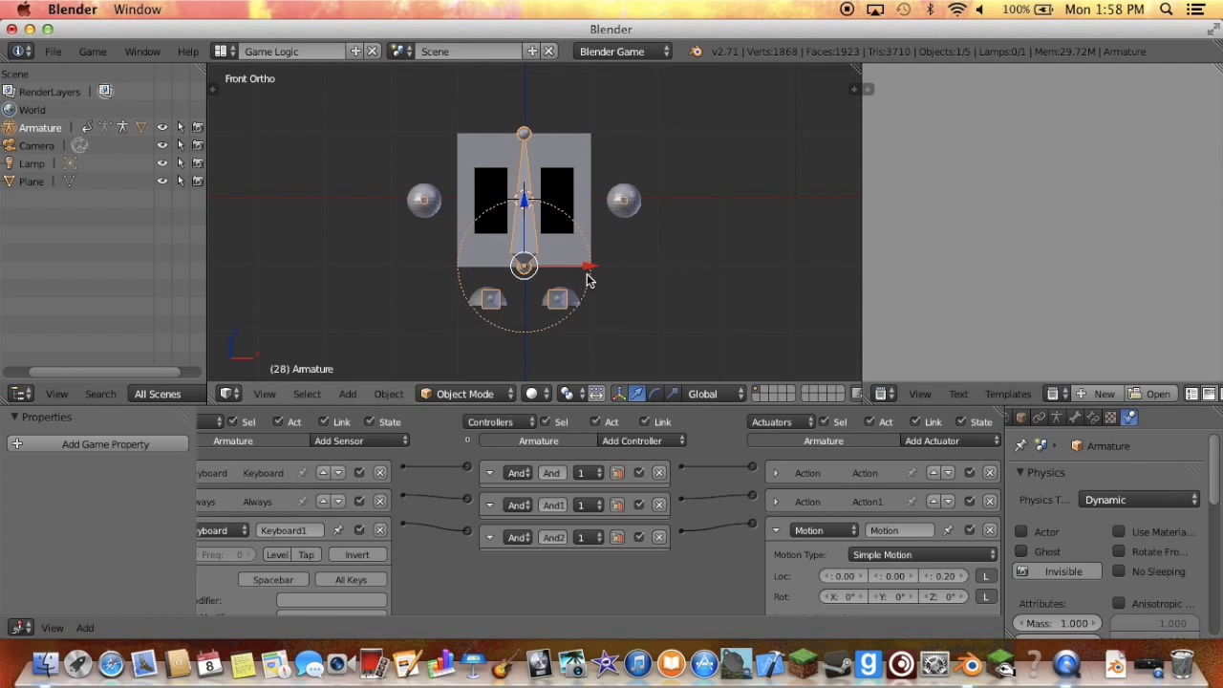
{"action": "scroll", "coordinate": [587, 279], "scroll_direction": "down", "scroll_amount": 2, "text": "shift"}
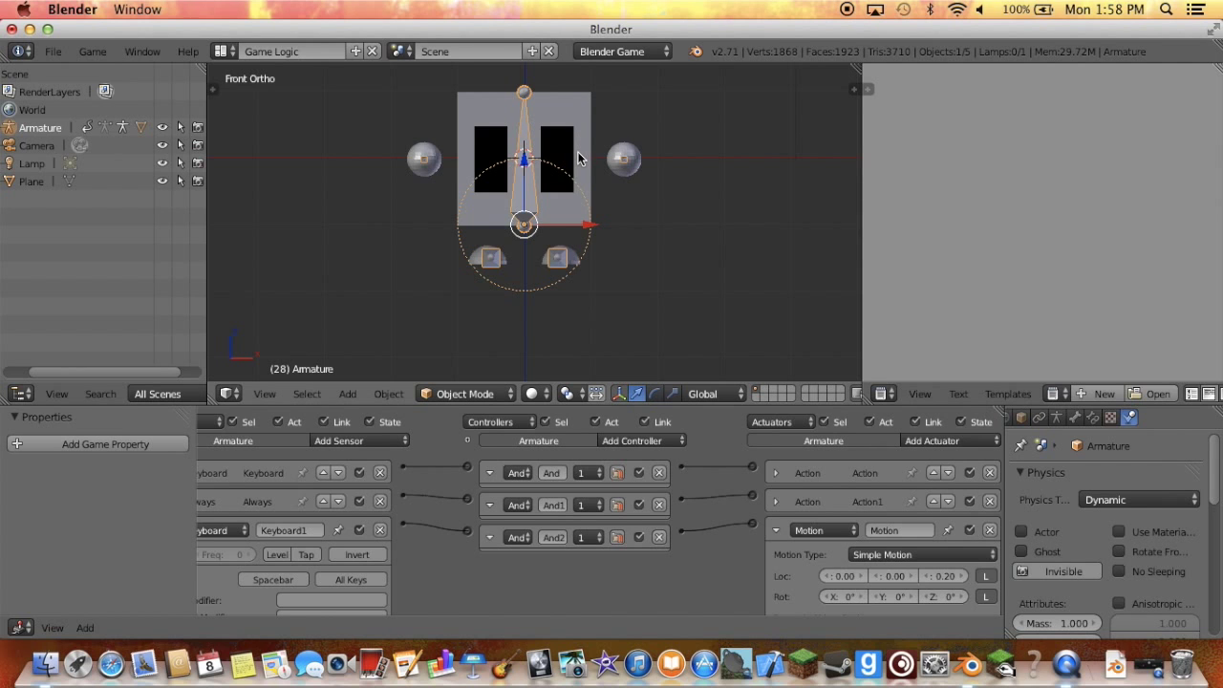
{"action": "key", "text": "KP_0"}
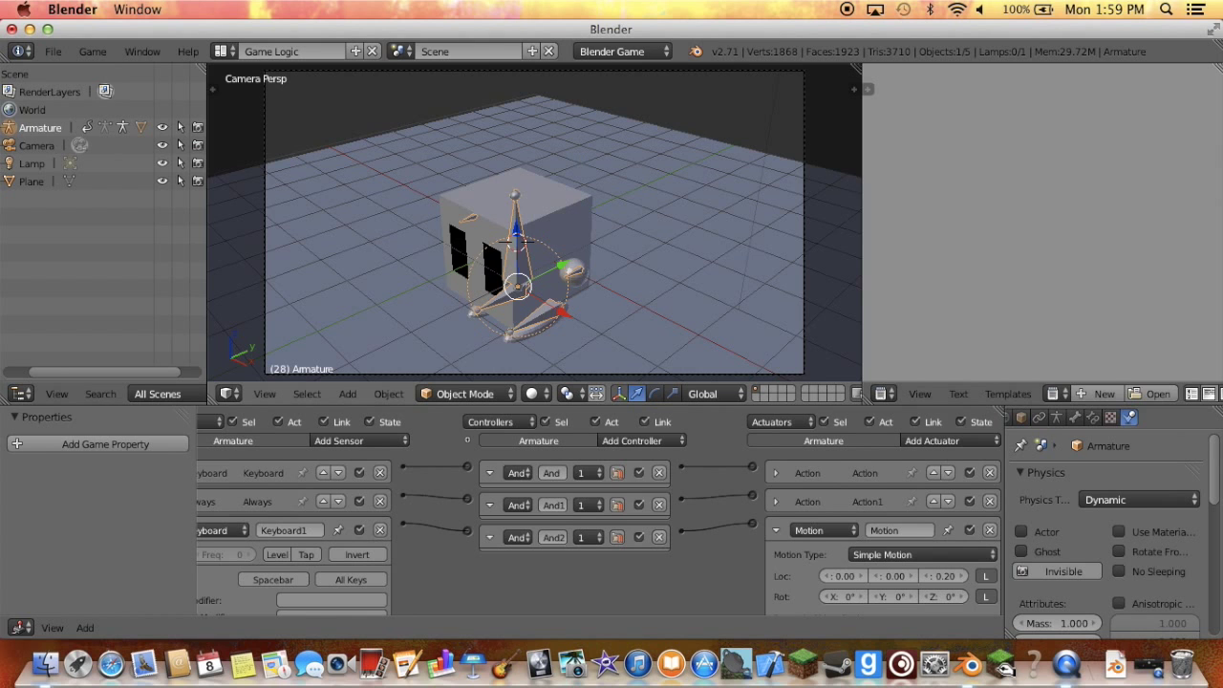
{"action": "key", "text": "p"}
{"action": "key", "text": "Escape"}
Select the floor Plane and move it slightly lower, about 0.06 units.
{"action": "key", "text": "KP_5"}
{"action": "key", "text": "KP_8"}
{"action": "key", "text": "KP_8"}
{"action": "key", "text": "KP_8"}
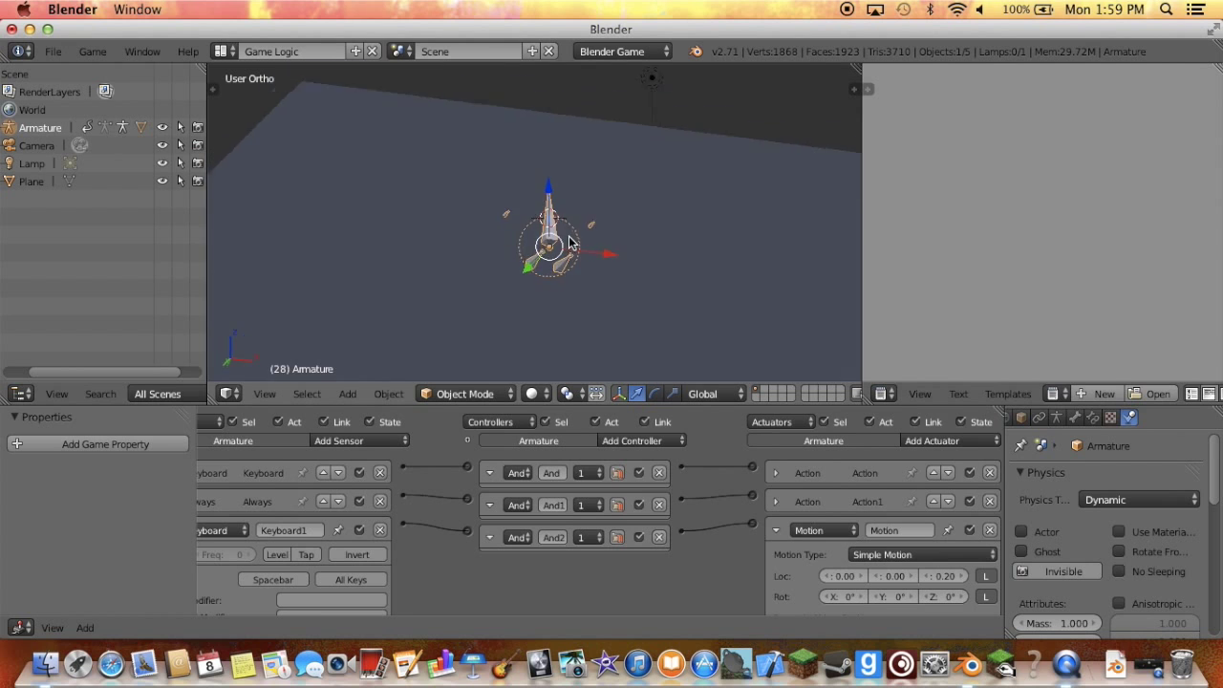
{"action": "key", "text": "KP_8"}
{"action": "key", "text": "KP_8"}
{"action": "key", "text": "KP_8"}
{"action": "key", "text": "KP_8"}
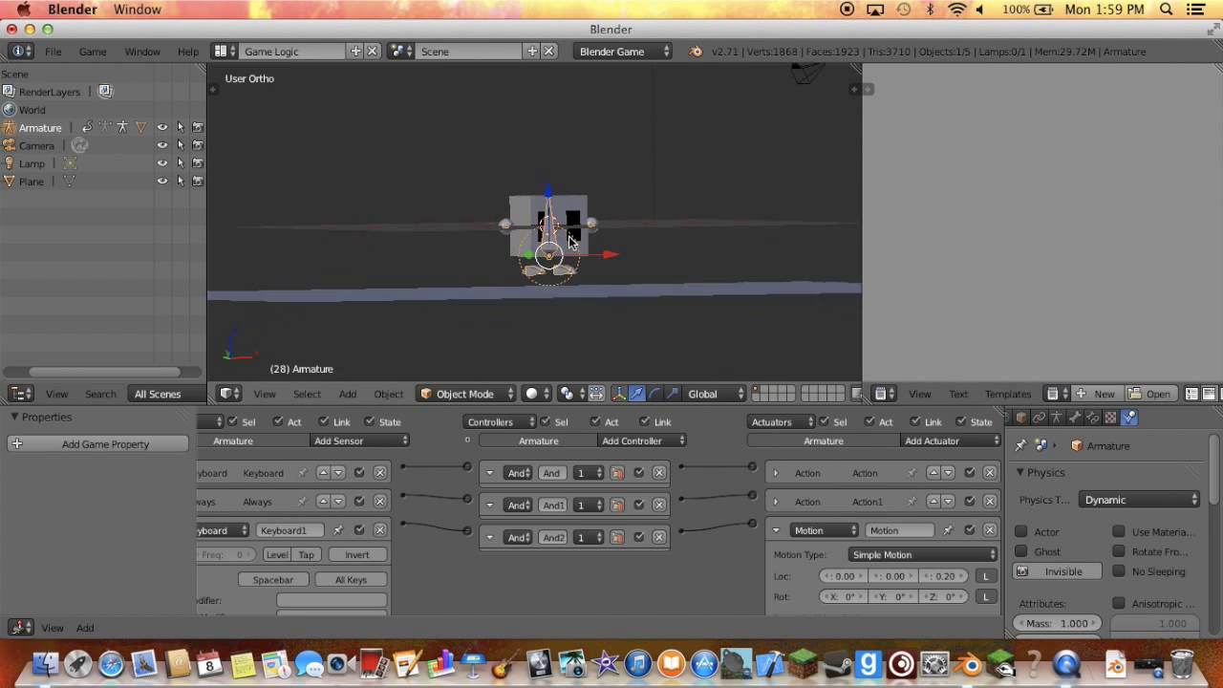
{"action": "right_click", "coordinate": [571, 306]}
{"action": "key", "text": "g"}
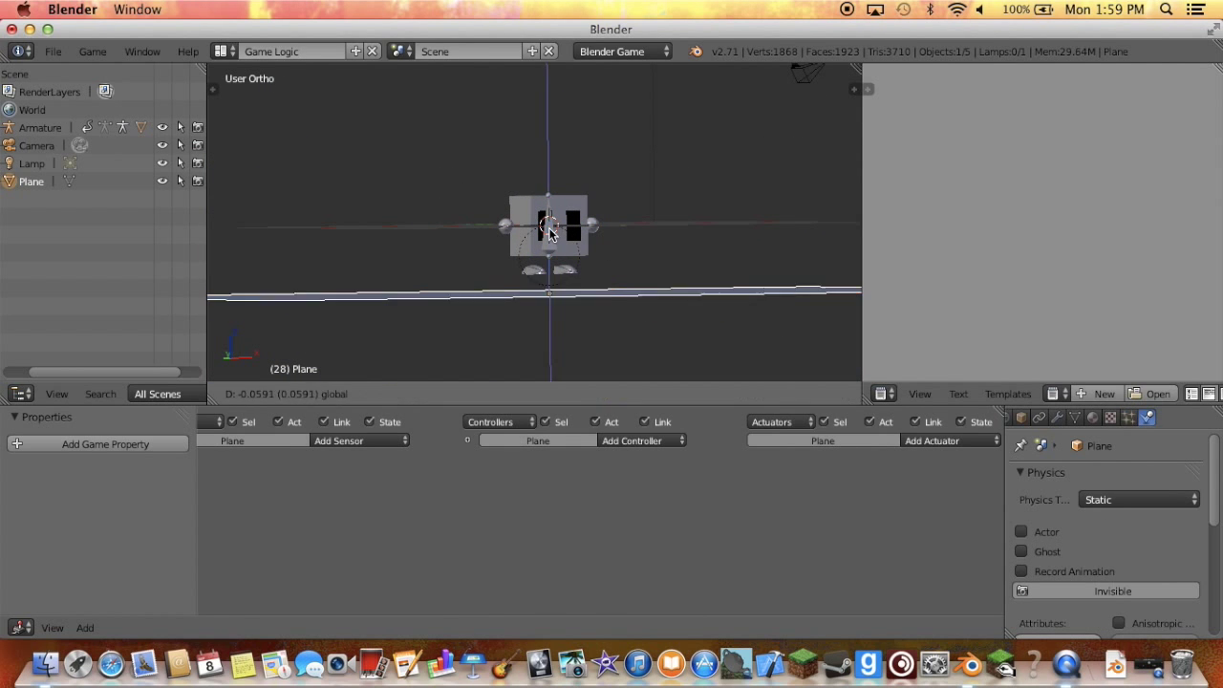
{"action": "left_click", "coordinate": [550, 237]}
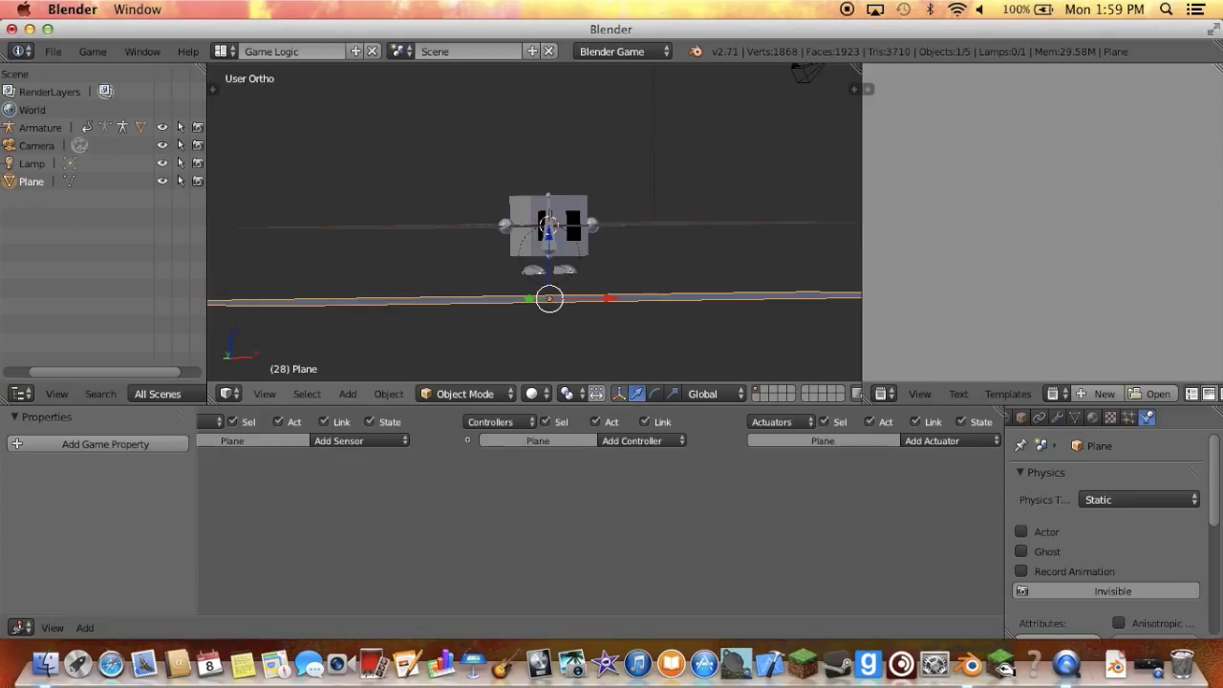
Disable Actor on the floor Plane, select the Armature, and test-run the game.
{"action": "key", "text": "p"}
{"action": "key", "text": "Escape"}
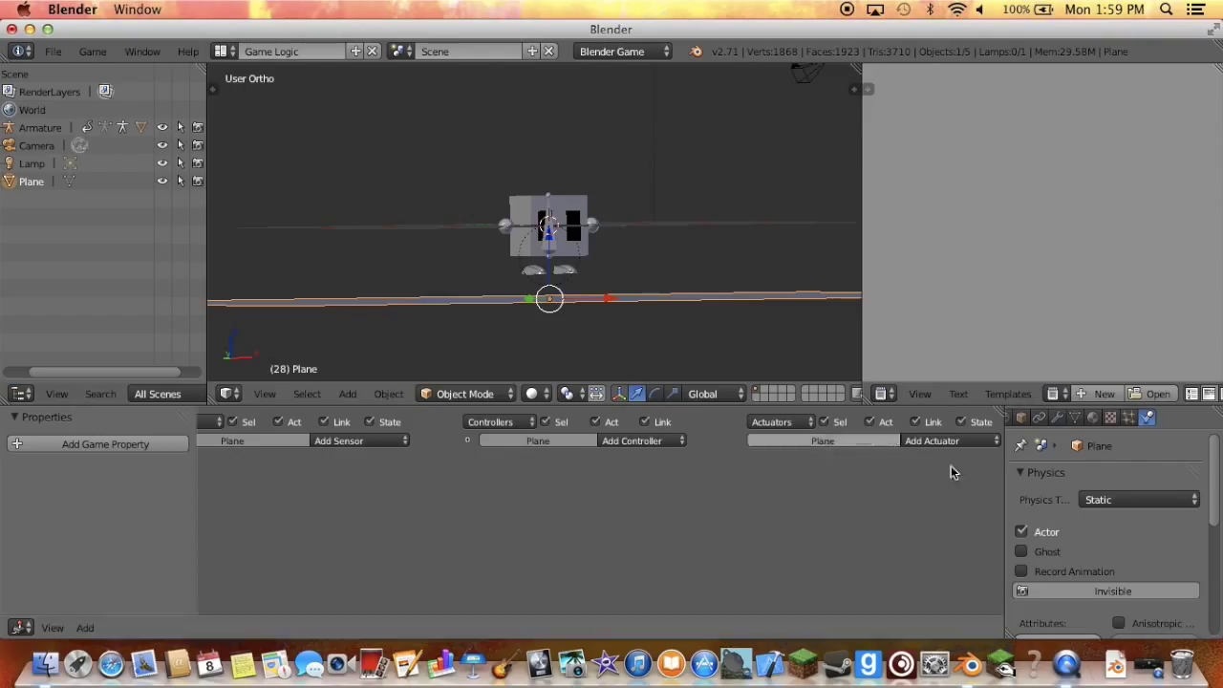
{"action": "left_click", "coordinate": [1023, 532]}
{"action": "right_click", "coordinate": [560, 265]}
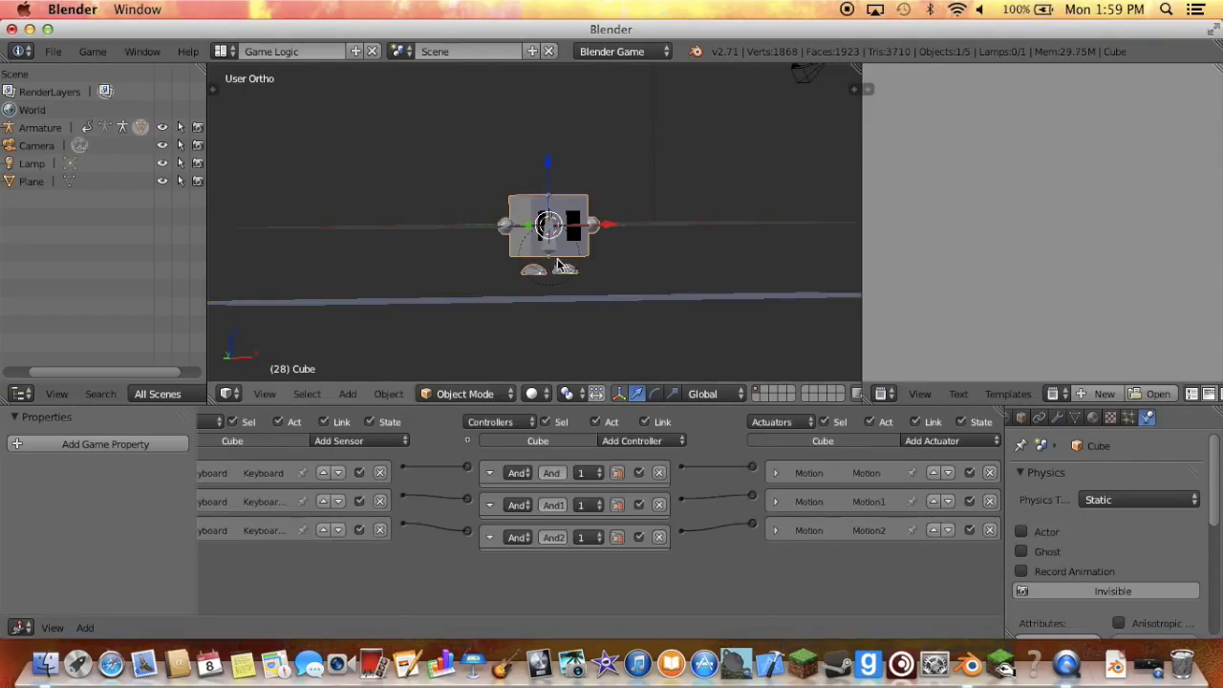
{"action": "right_click", "coordinate": [560, 272]}
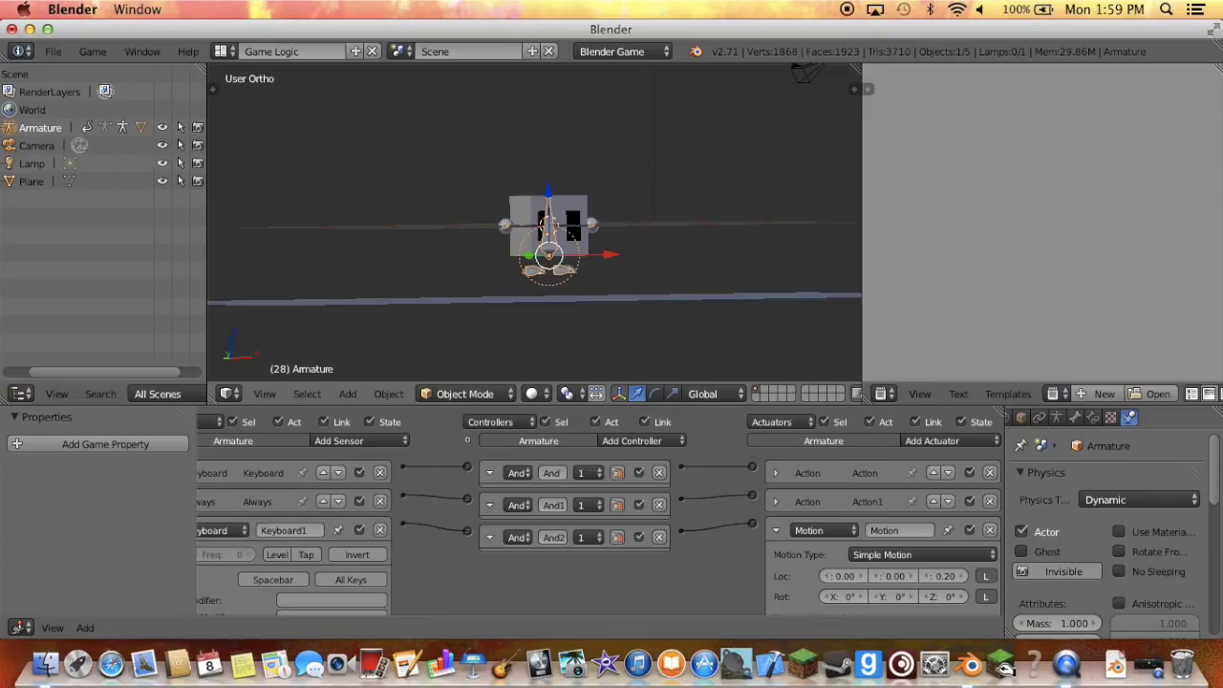
{"action": "key", "text": "p"}
{"action": "key", "text": "Escape"}
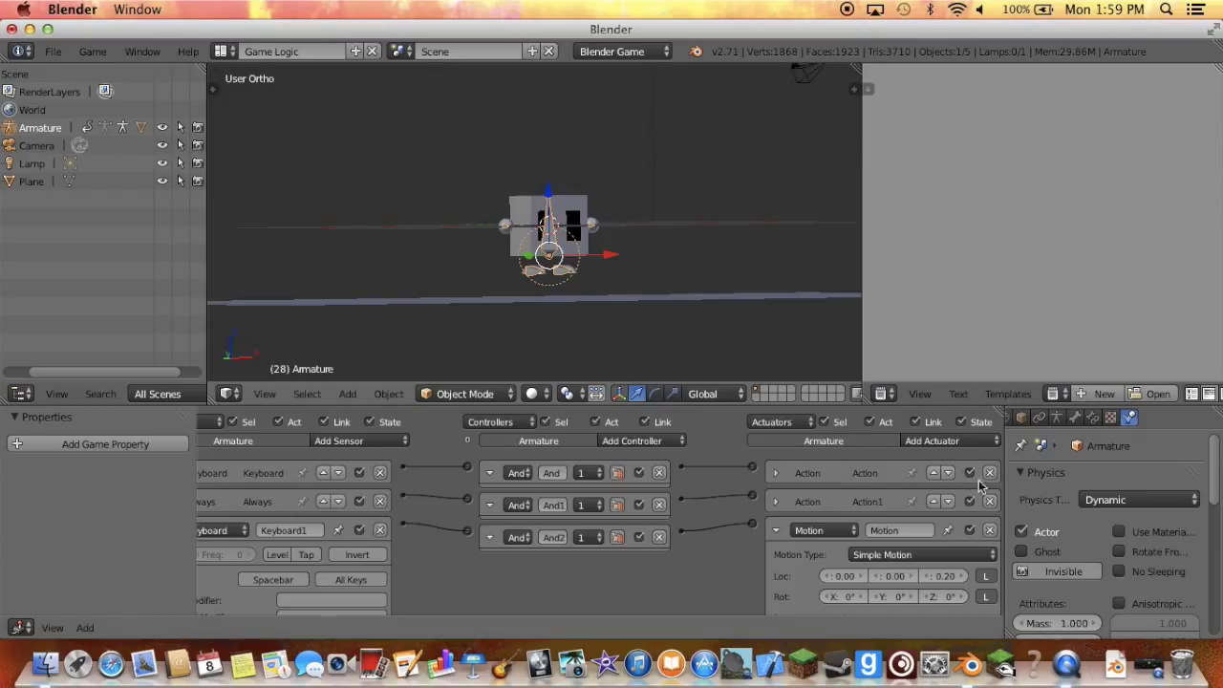
Toggle Ghost and Actor on the Armature and test the game.
{"action": "left_click", "coordinate": [1023, 552]}
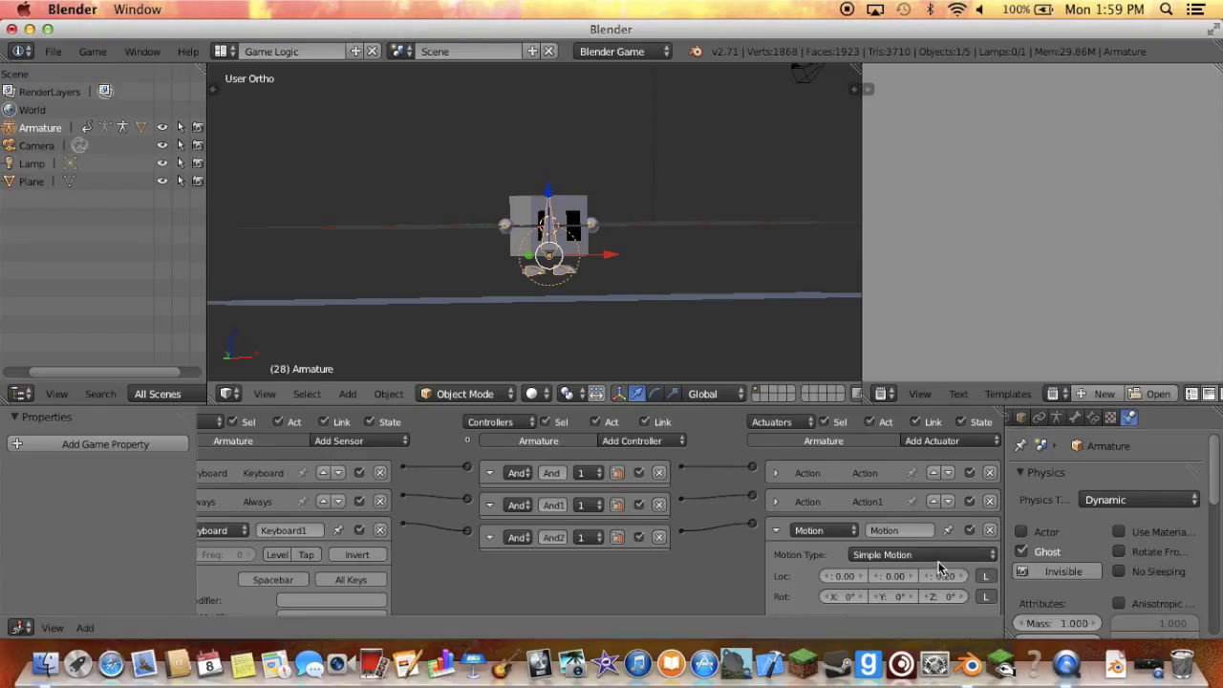
{"action": "left_click", "coordinate": [1022, 531]}
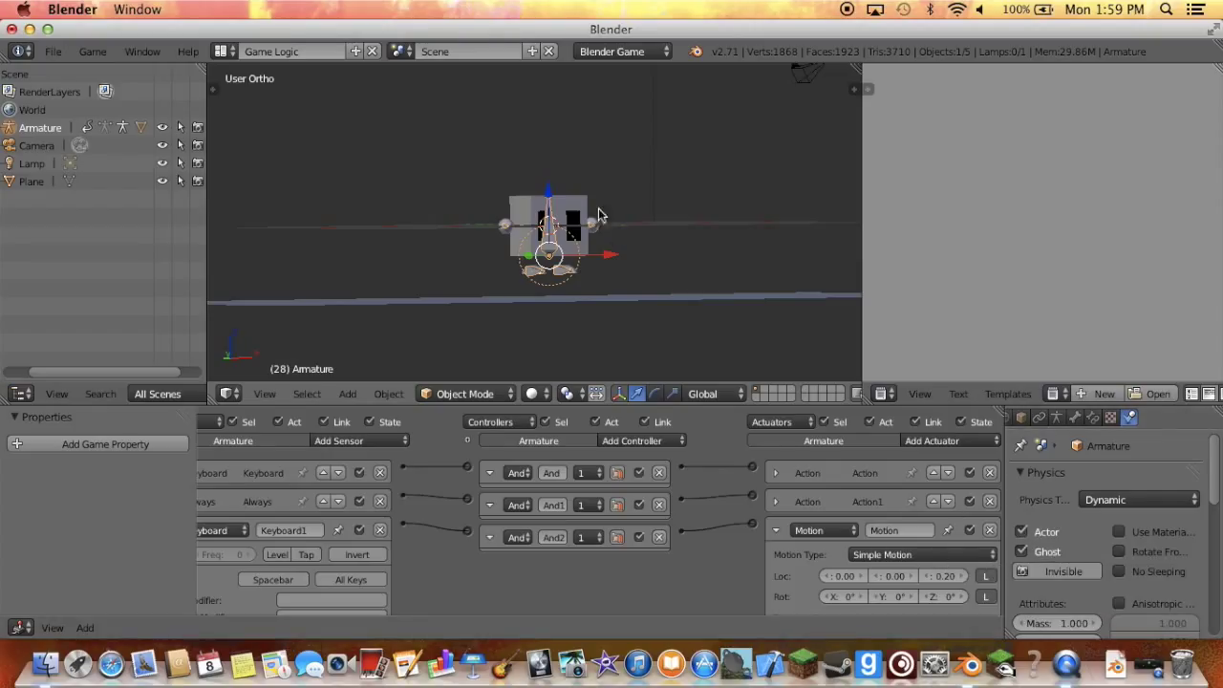
{"action": "key", "text": "p"}
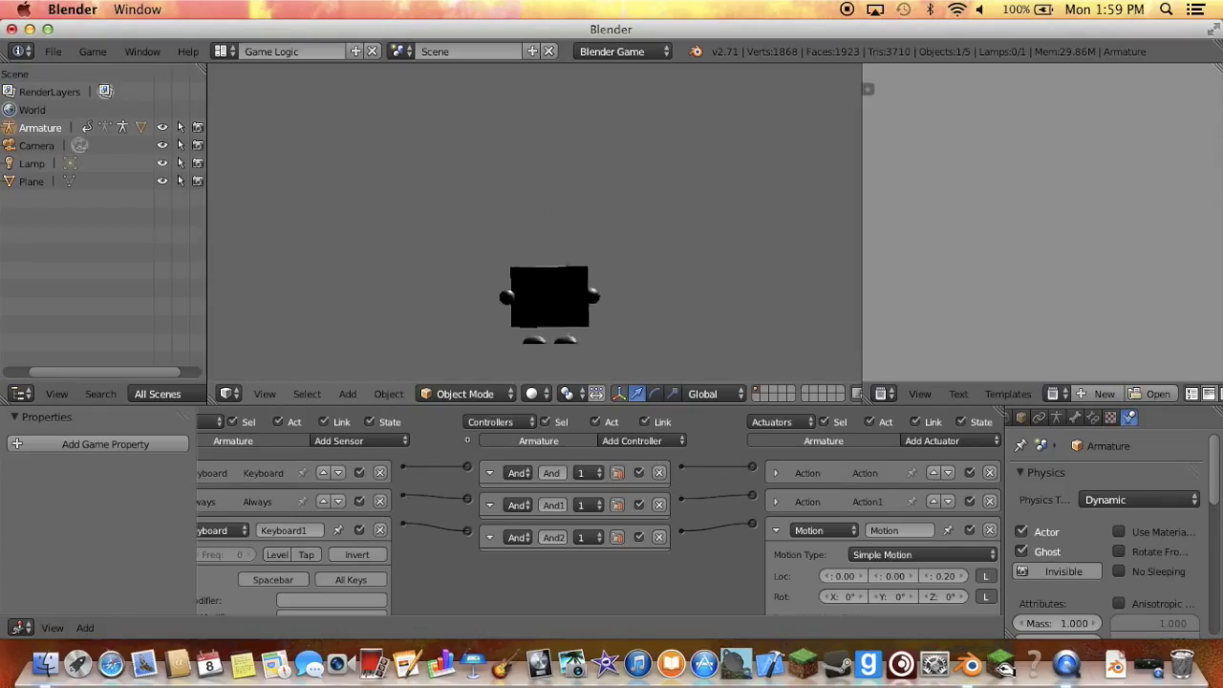
{"action": "key", "text": "Escape"}
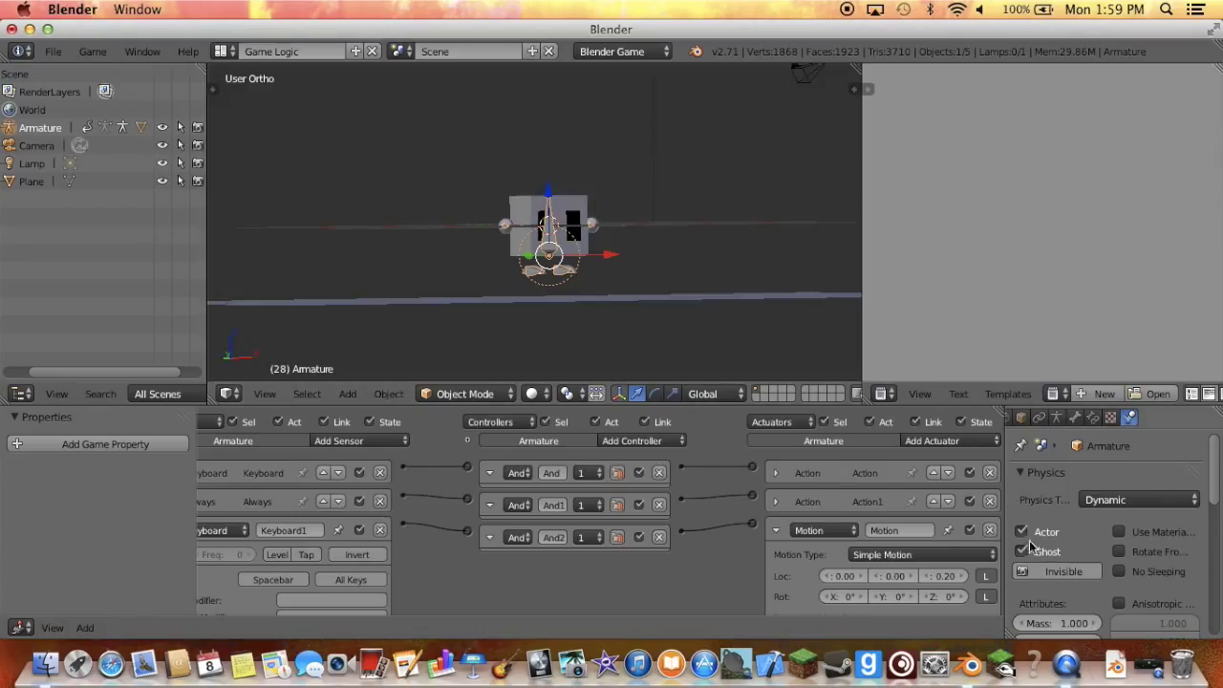
{"action": "left_click", "coordinate": [1021, 552]}
Move the floor Plane further down along Z.
{"action": "right_click", "coordinate": [606, 297]}
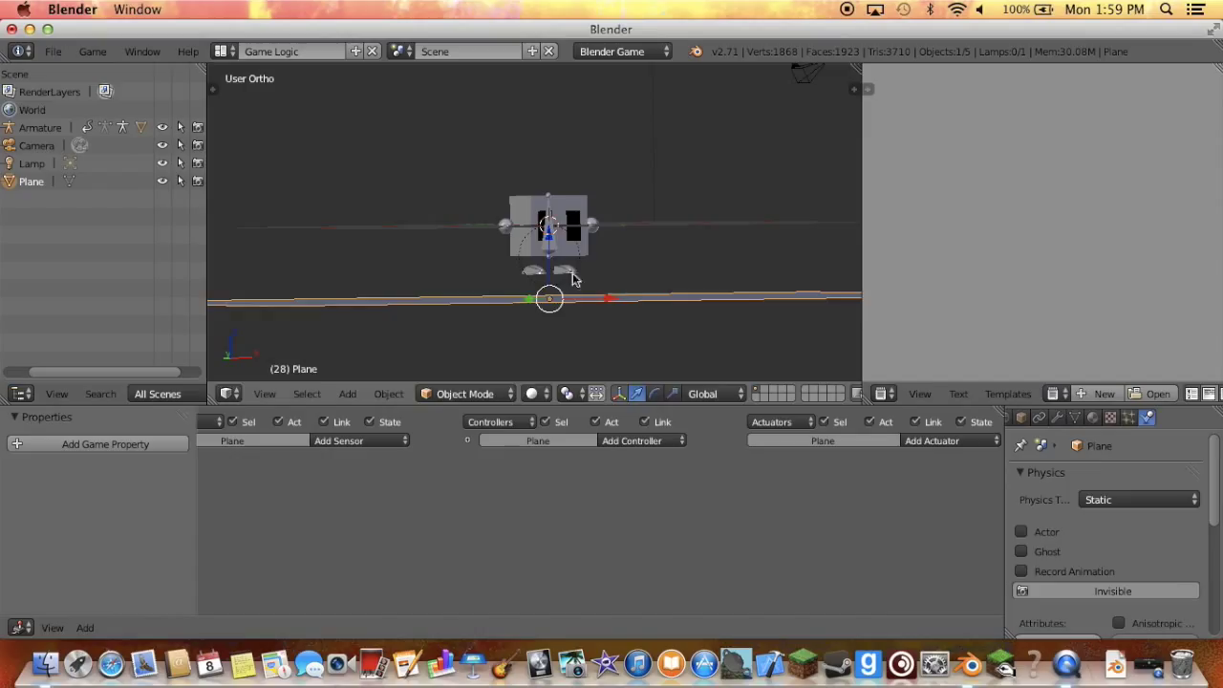
{"action": "key", "text": "g"}
{"action": "key", "text": "z"}
{"action": "left_click", "coordinate": [552, 279]}
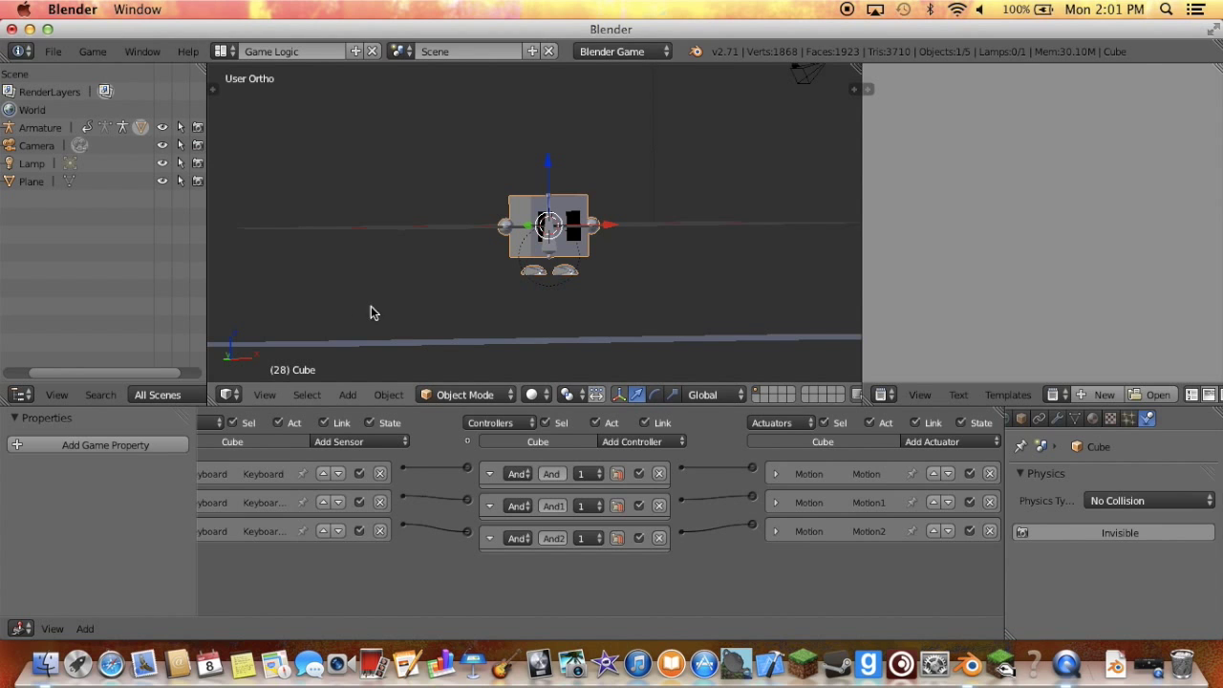
Set the Cube's Physics Type to No Collision.
{"action": "middle_click_drag", "start_coordinate": [412, 315], "coordinate": [414, 316]}
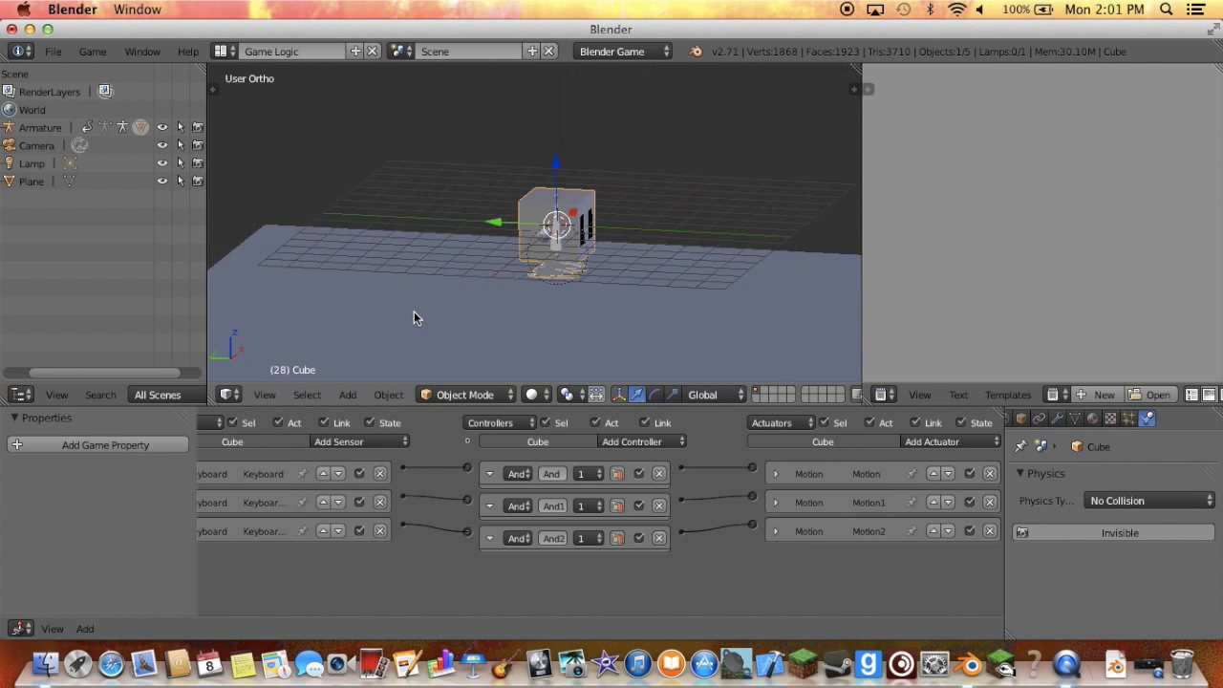
{"action": "left_click", "coordinate": [1174, 501]}
{"action": "left_click", "coordinate": [1165, 466]}
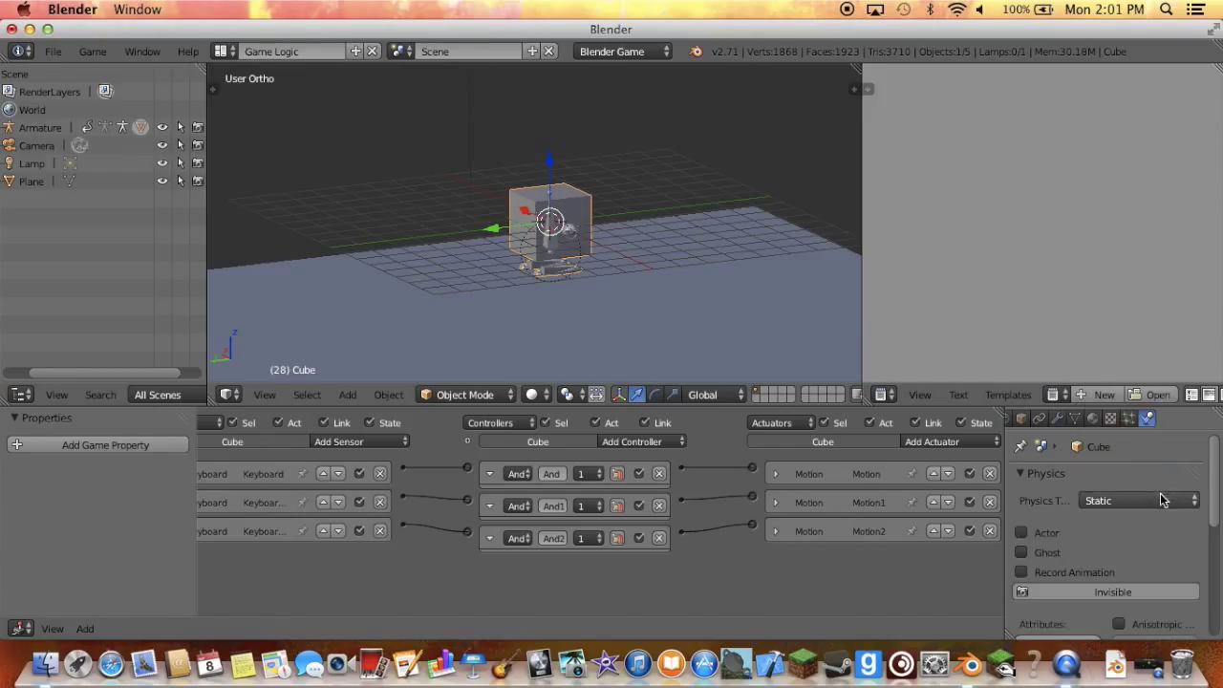
{"action": "left_click", "coordinate": [1164, 501]}
{"action": "left_click", "coordinate": [1168, 486]}
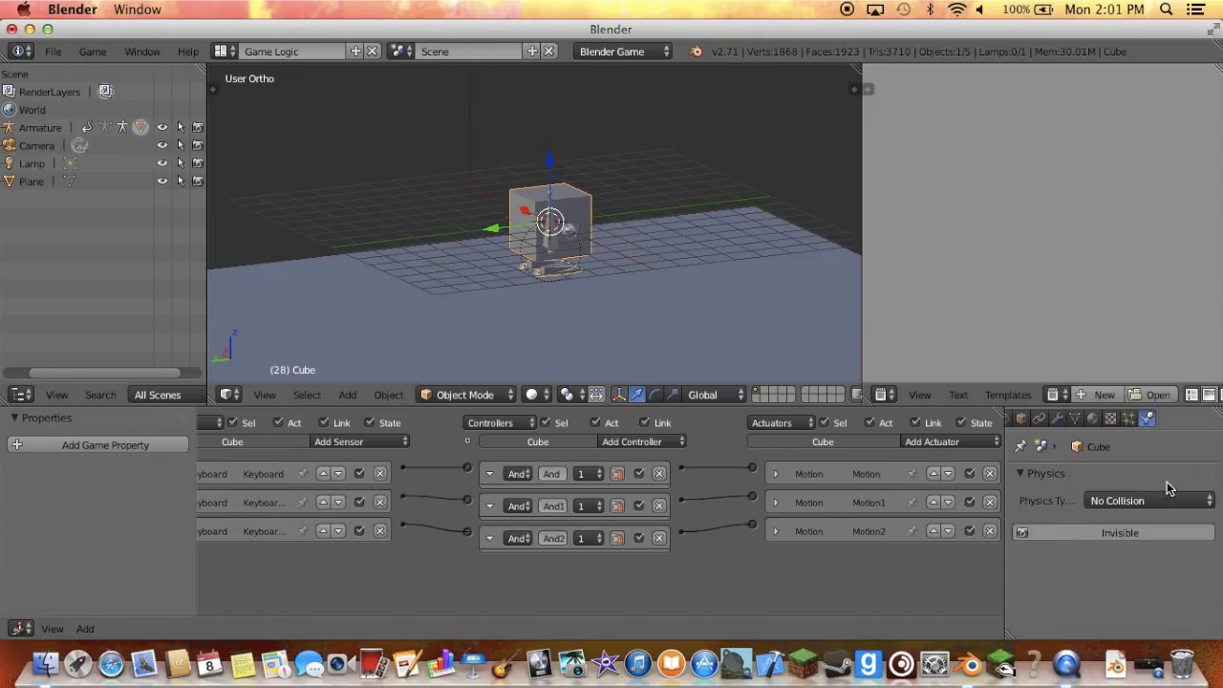
{"action": "scroll", "coordinate": [688, 249], "scroll_direction": "left", "scroll_amount": 10}
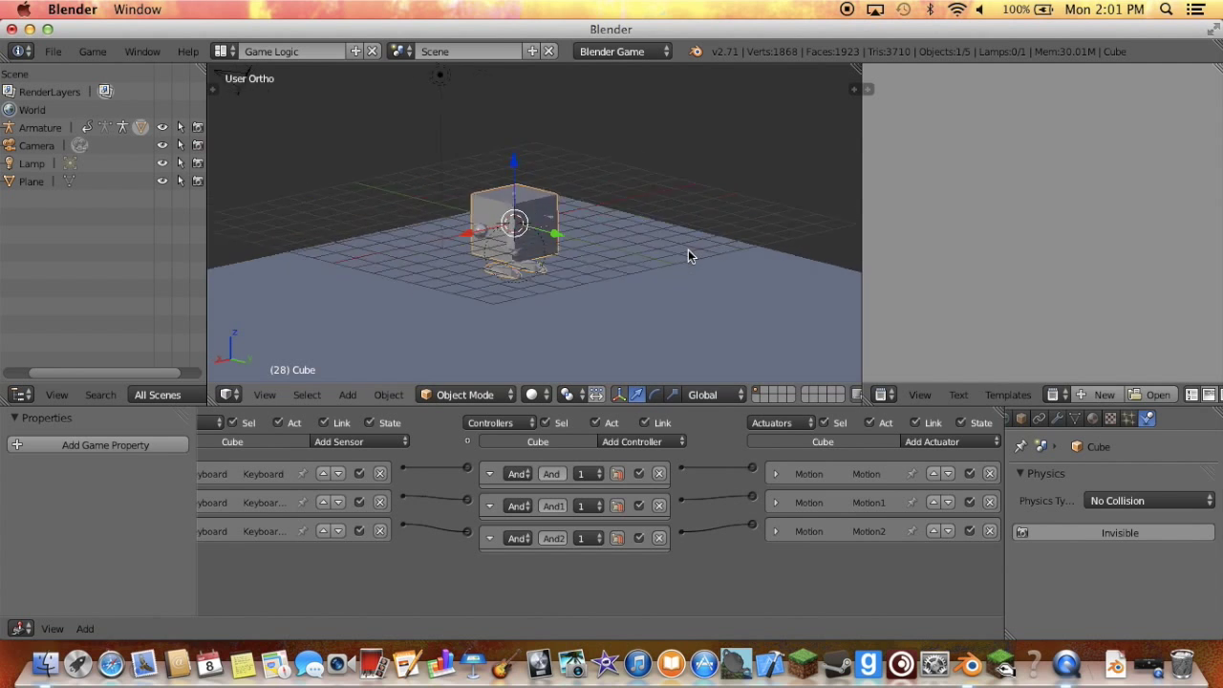
{"action": "scroll", "coordinate": [688, 250], "scroll_direction": "left", "scroll_amount": 6}
{"action": "scroll", "coordinate": [688, 250], "scroll_direction": "left", "scroll_amount": 2}
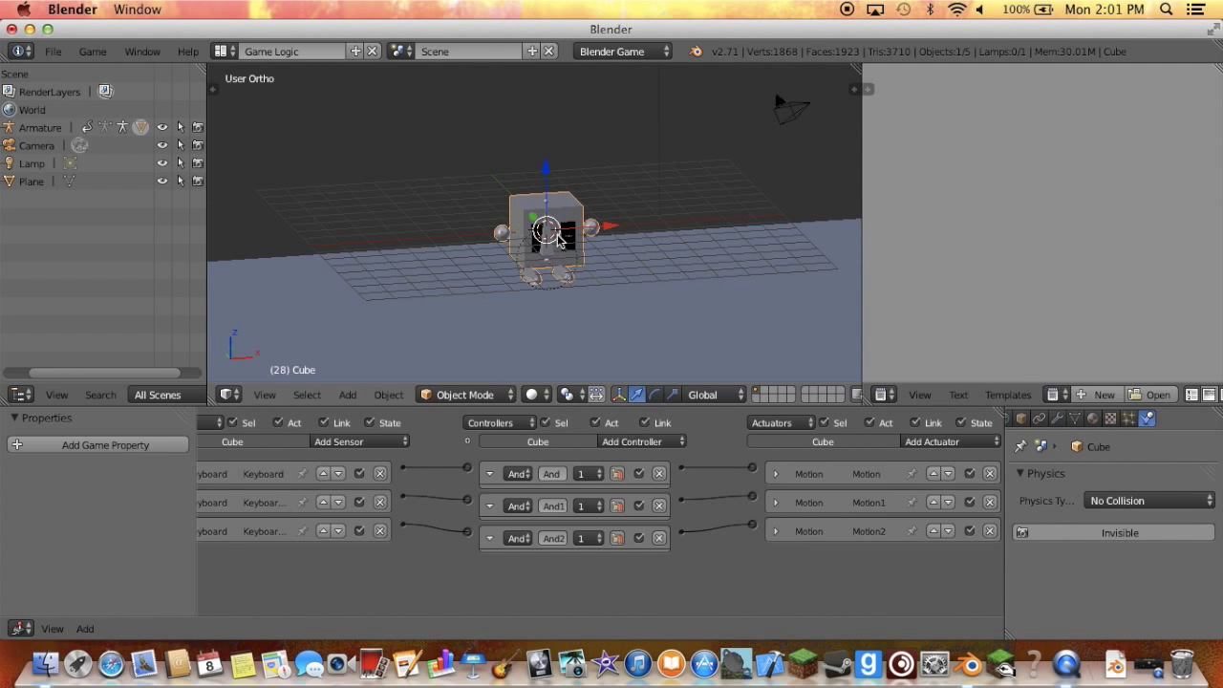
{"action": "right_click", "coordinate": [552, 250]}
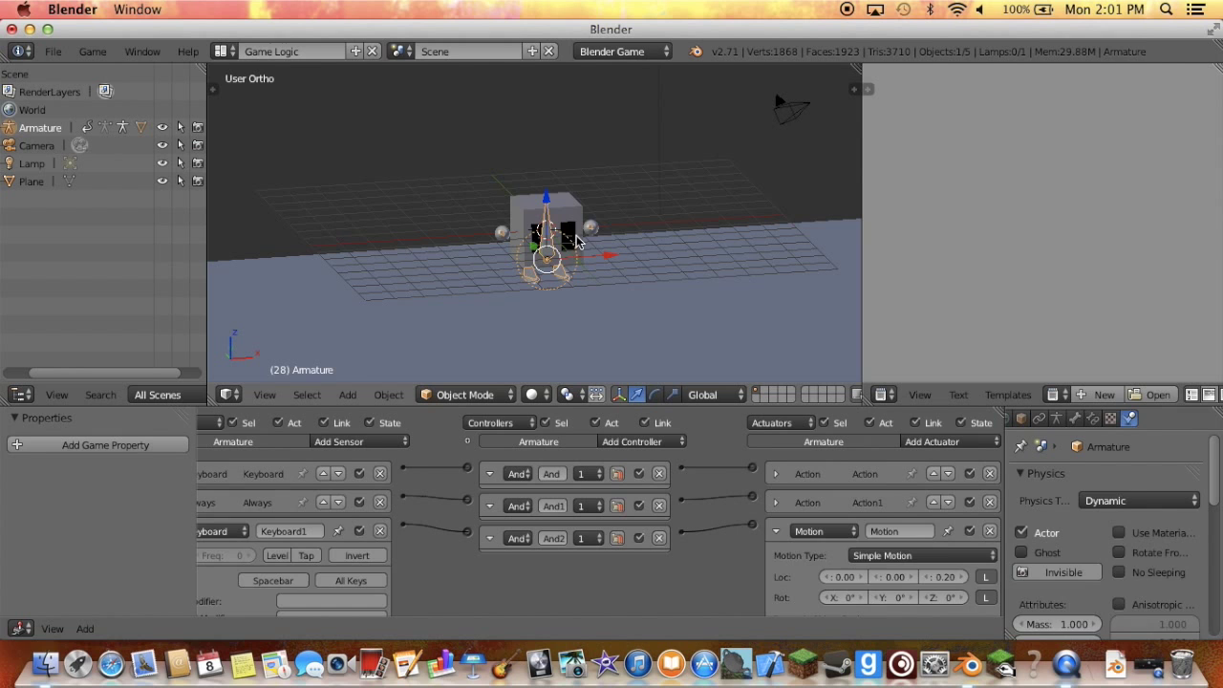
{"action": "right_click", "coordinate": [567, 233]}
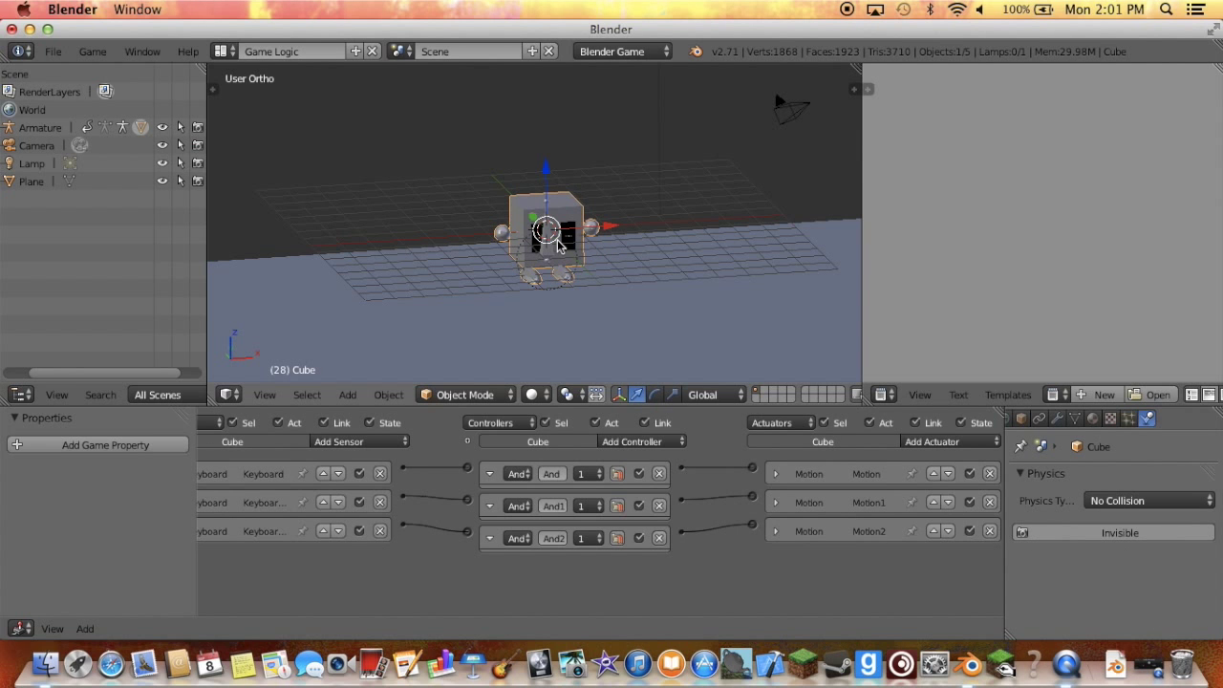
Play-test the character walking and turning from the camera view.
{"action": "scroll", "coordinate": [630, 252], "scroll_direction": "up", "scroll_amount": 2}
{"action": "scroll", "coordinate": [630, 252], "scroll_direction": "up", "scroll_amount": 2}
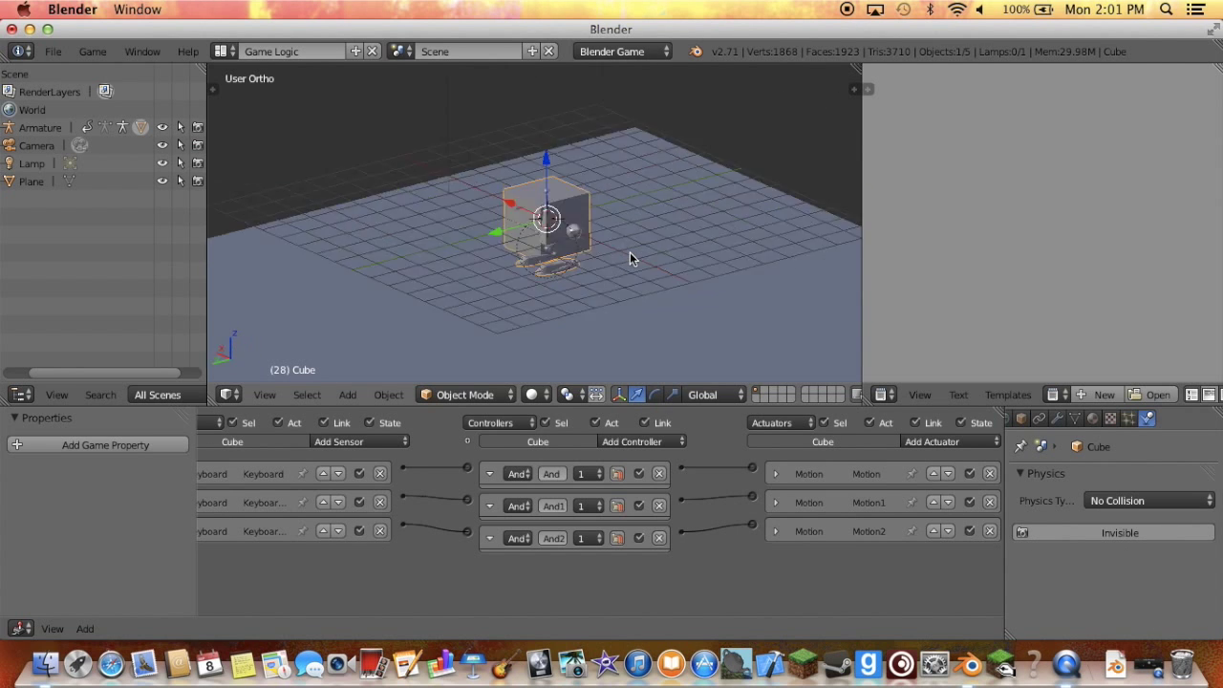
{"action": "scroll", "coordinate": [630, 253], "scroll_direction": "up", "scroll_amount": 2}
{"action": "scroll", "coordinate": [625, 252], "scroll_direction": "up", "scroll_amount": 2}
{"action": "scroll", "coordinate": [624, 253], "scroll_direction": "down", "scroll_amount": 3}
{"action": "scroll", "coordinate": [625, 253], "scroll_direction": "right", "scroll_amount": 3}
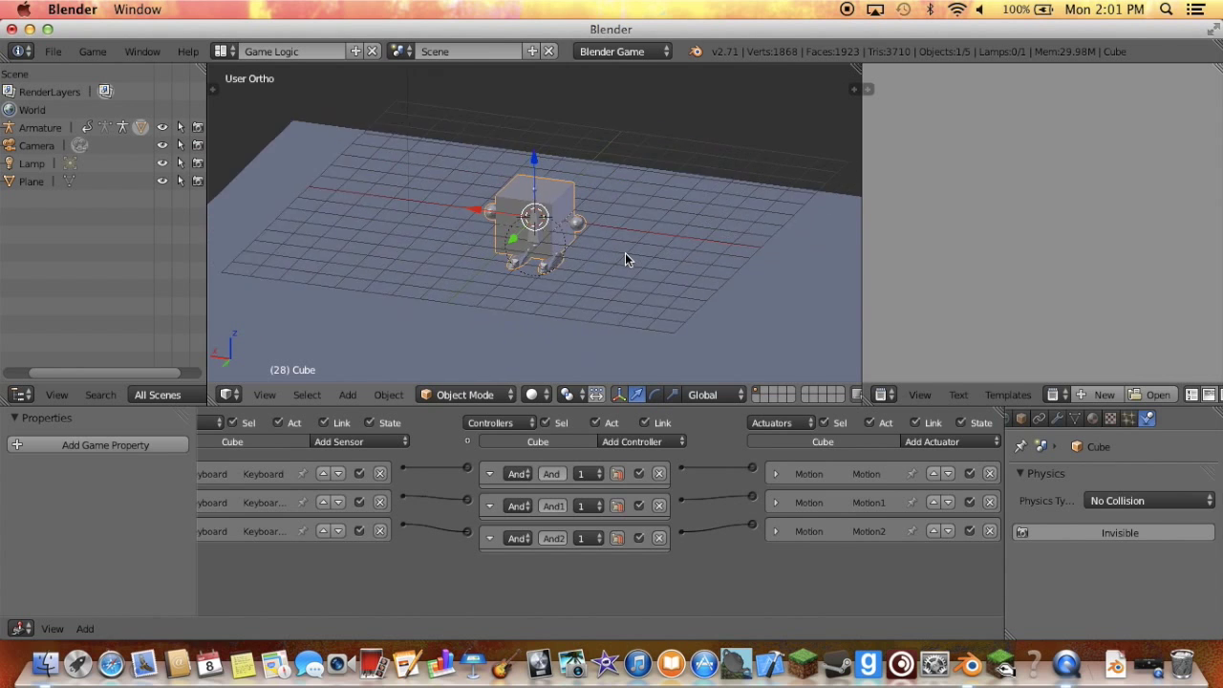
{"action": "scroll", "coordinate": [625, 252], "scroll_direction": "right", "scroll_amount": 1}
{"action": "scroll", "coordinate": [625, 252], "scroll_direction": "right", "scroll_amount": 3}
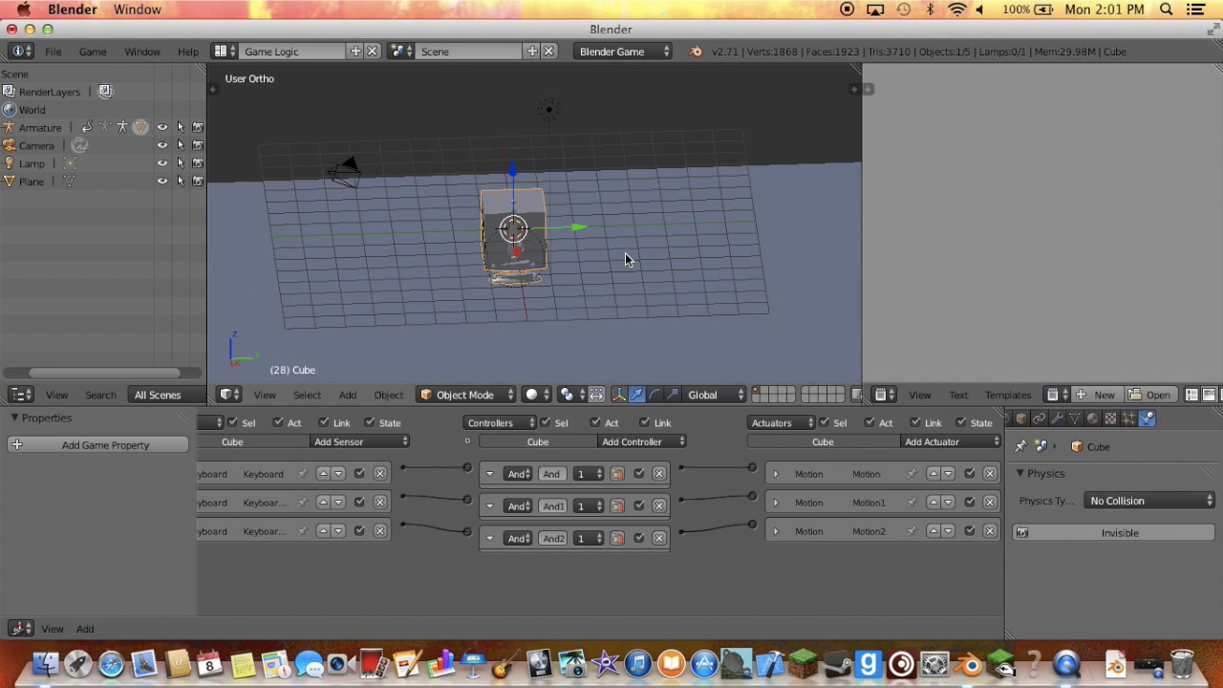
{"action": "key", "text": "KP_0"}
{"action": "key", "text": "p"}
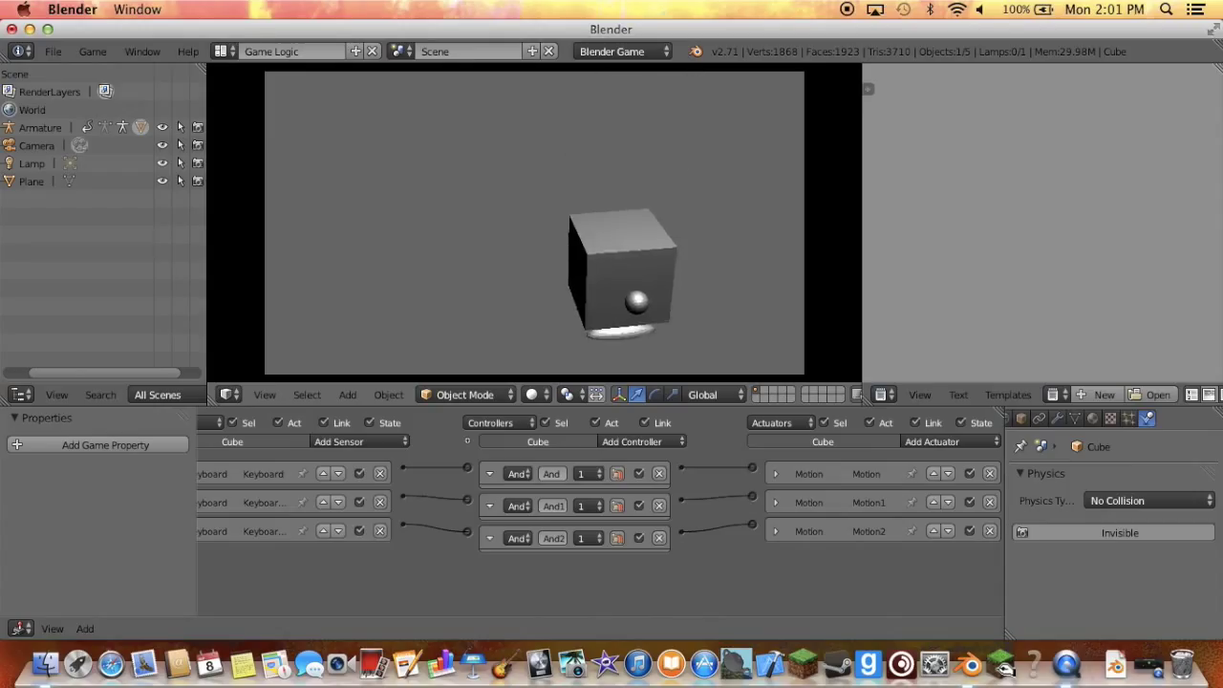
{"action": "key", "text": "Escape"}
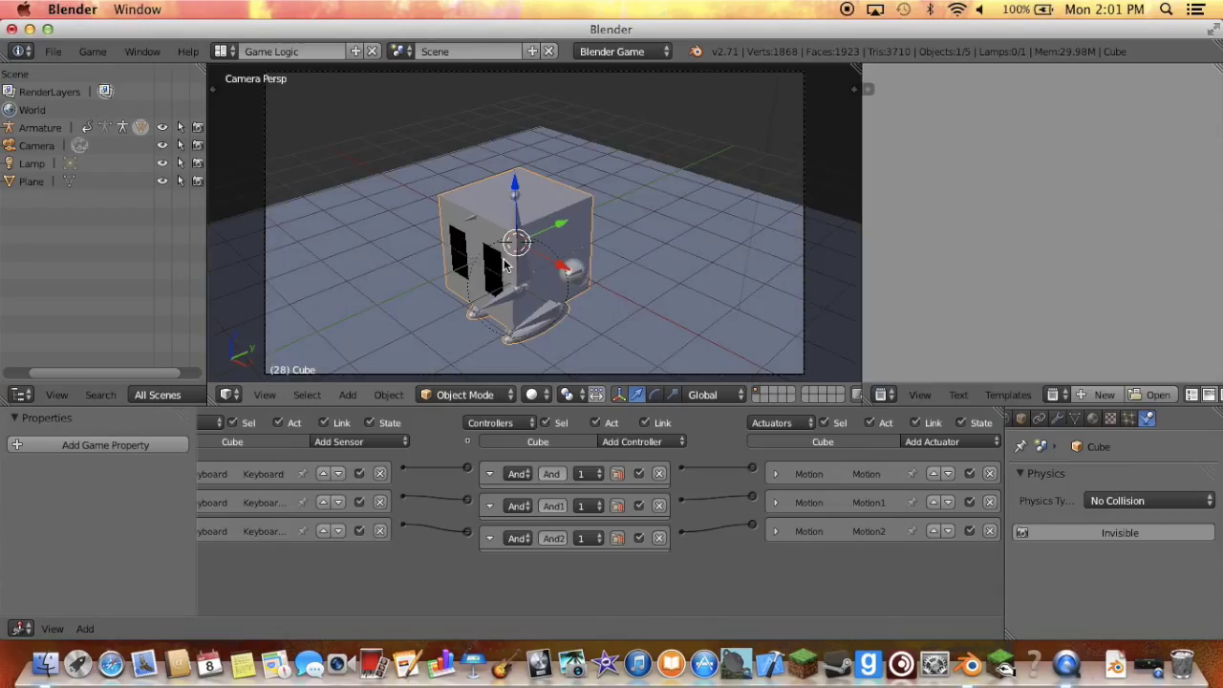
Set the armature's Physics Type to Character and start a game test.
{"action": "right_click", "coordinate": [509, 265]}
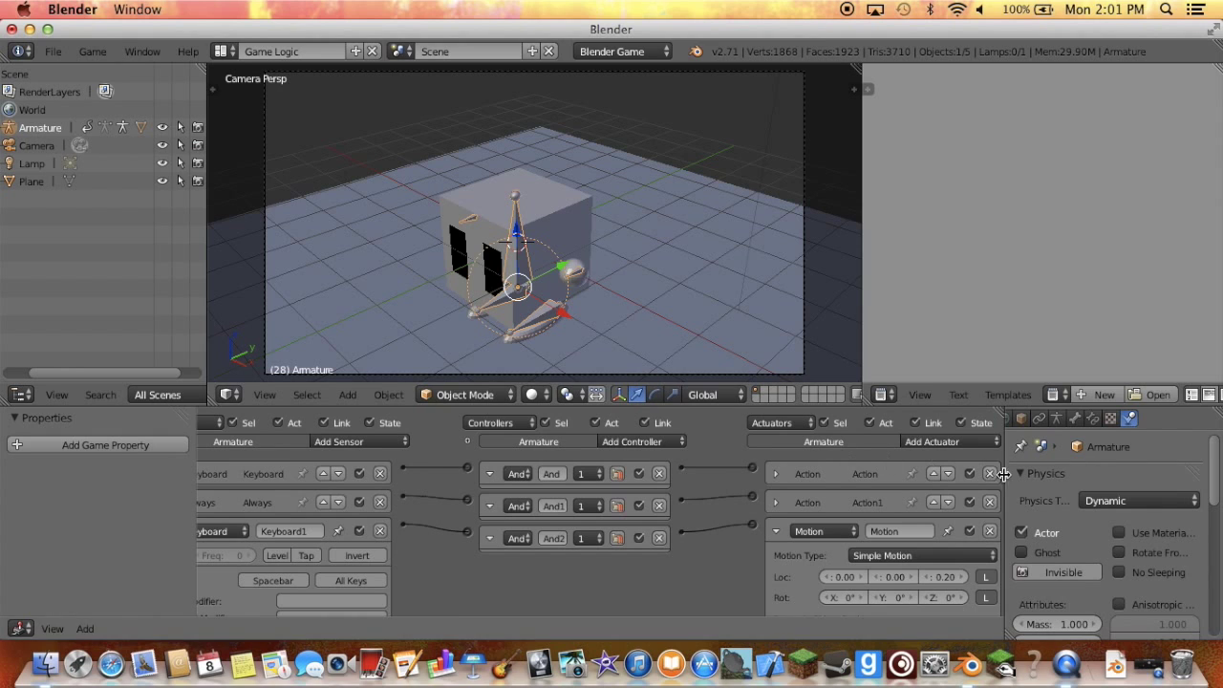
{"action": "left_click", "coordinate": [1092, 501]}
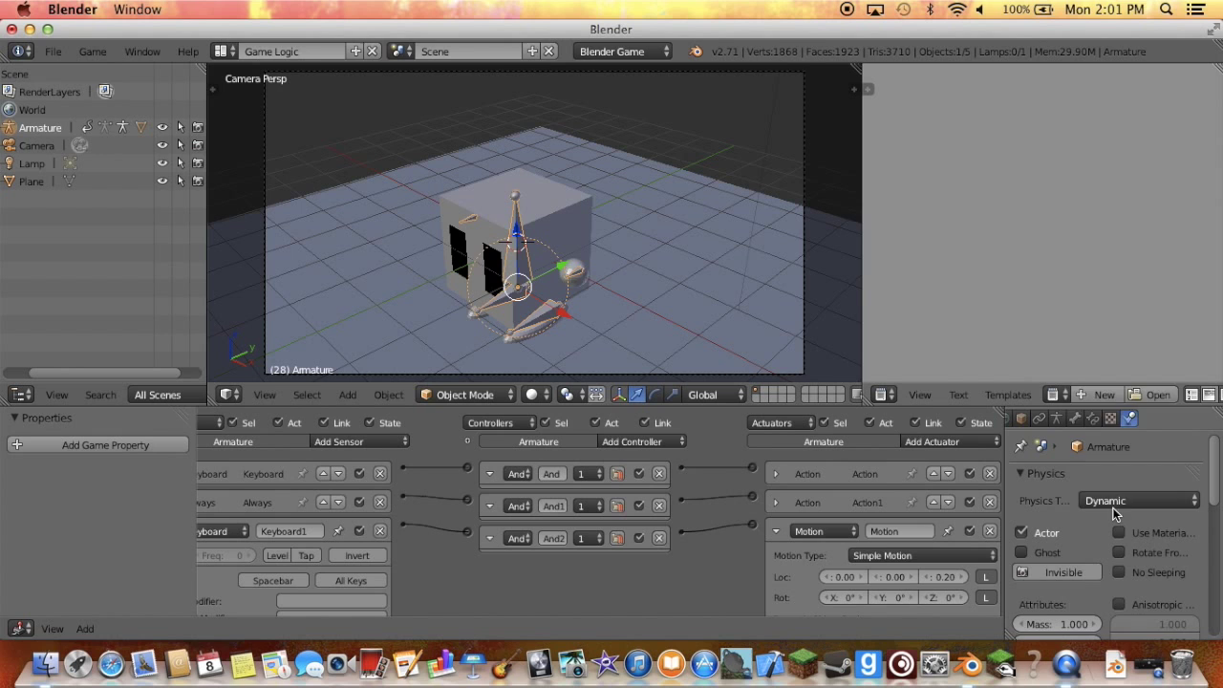
{"action": "left_click", "coordinate": [1118, 506]}
{"action": "left_click", "coordinate": [1100, 322]}
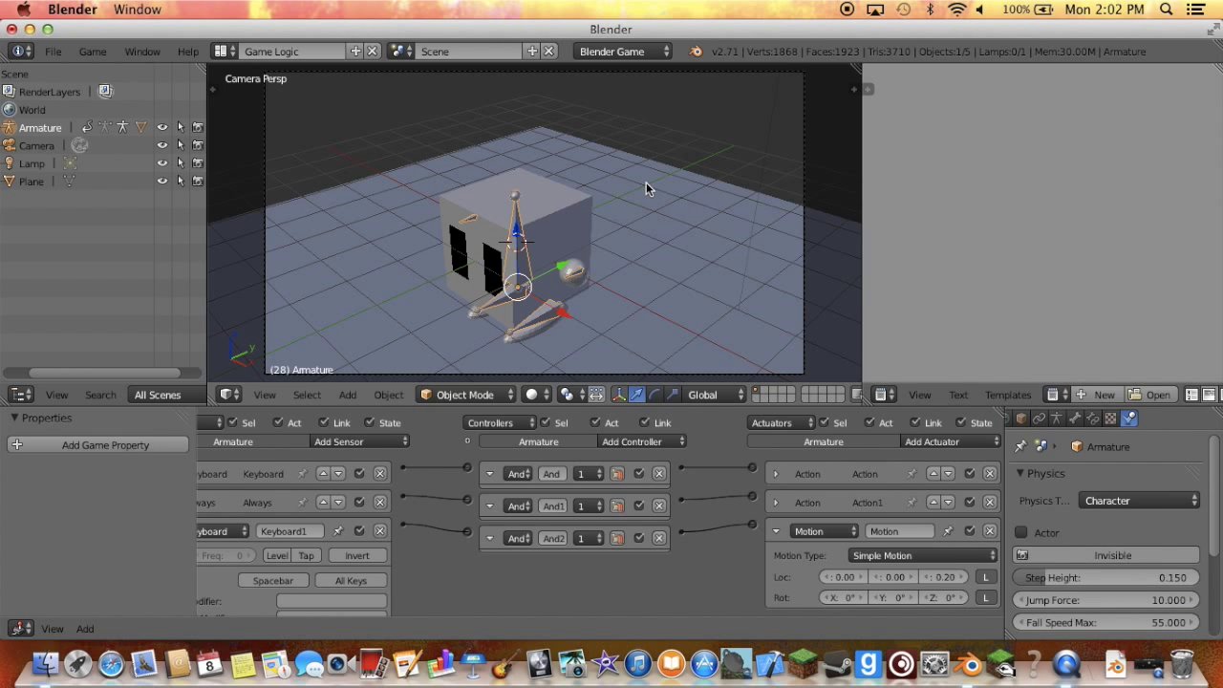
{"action": "key", "text": "p"}
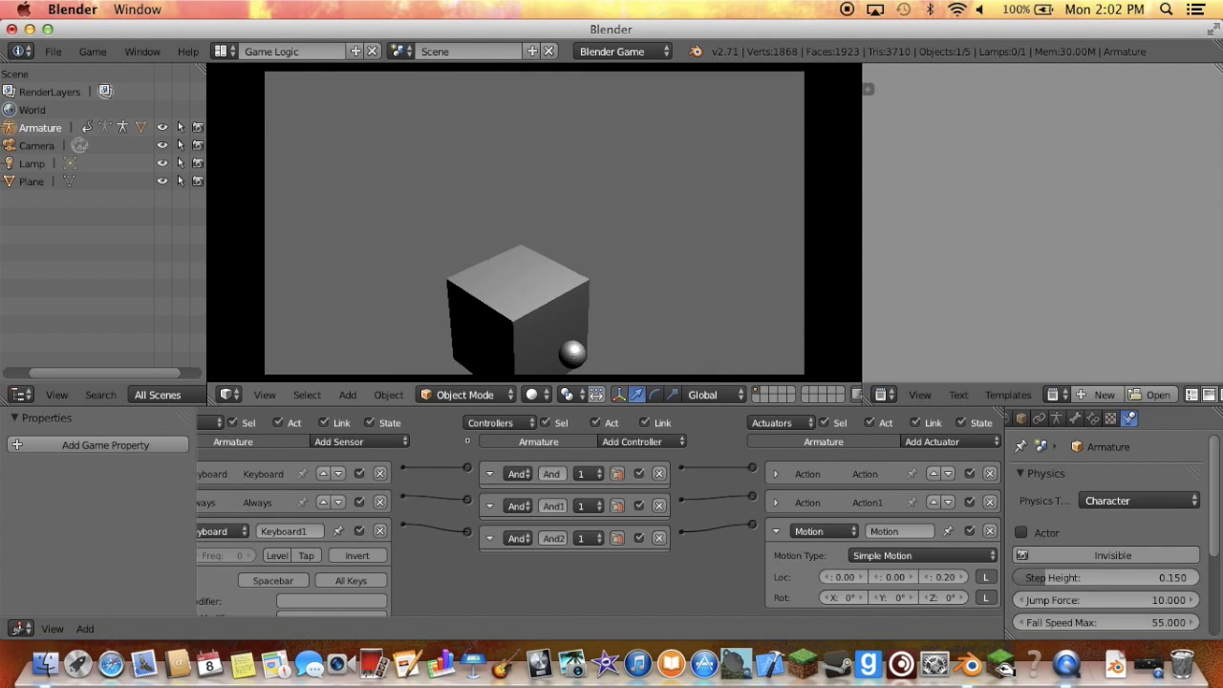
Switch the spacebar Motion actuator's Motion Type to Character Motion.
{"action": "left_click", "coordinate": [889, 557]}
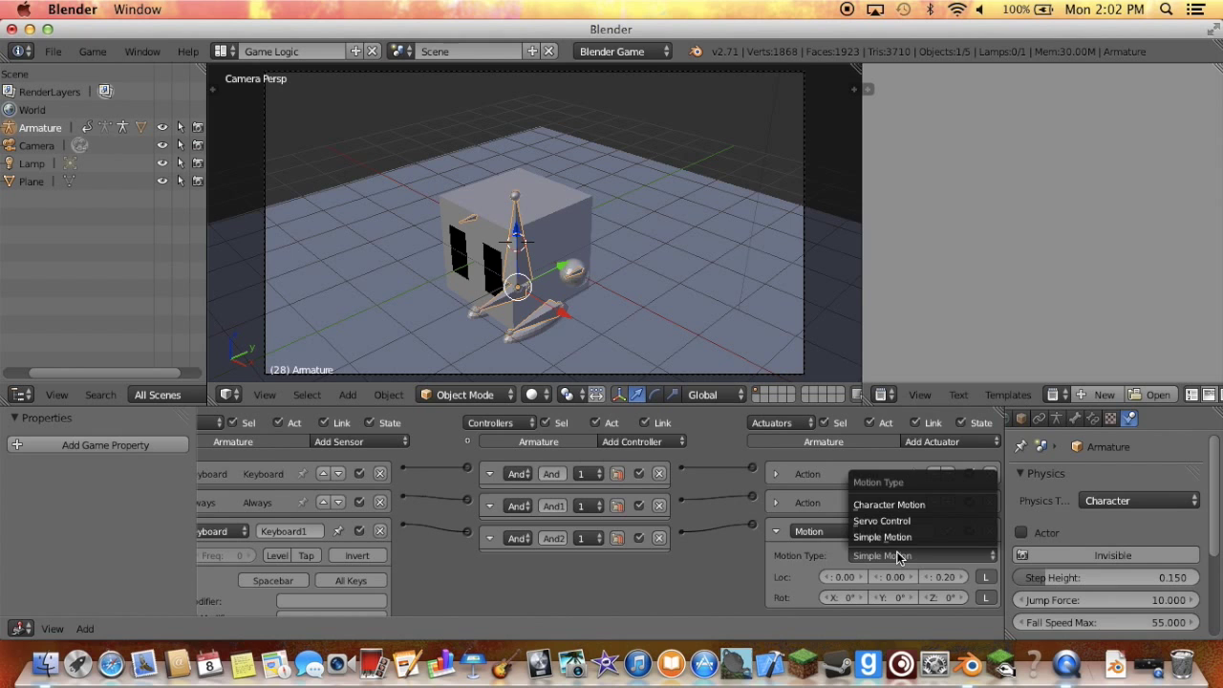
{"action": "left_click", "coordinate": [898, 557]}
{"action": "left_click", "coordinate": [912, 504]}
{"action": "scroll", "coordinate": [910, 530], "scroll_direction": "down", "scroll_amount": 3}
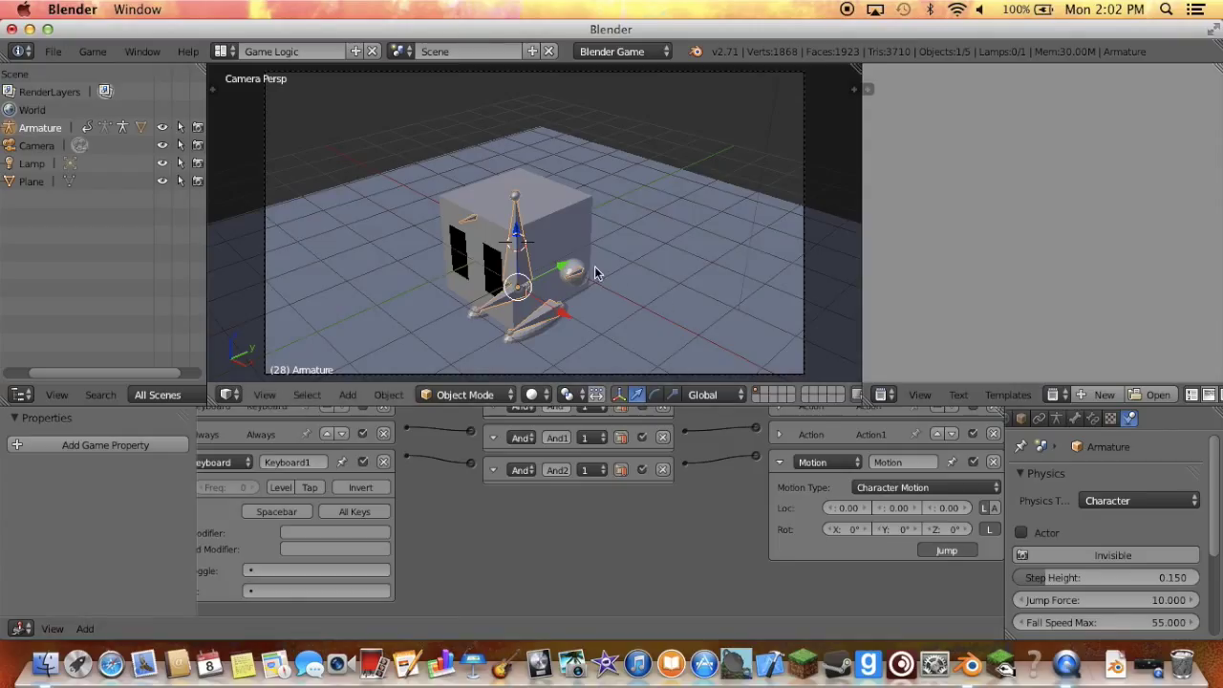
Start the game and make the cube character jump several times with Spacebar.
{"action": "key", "text": "p"}
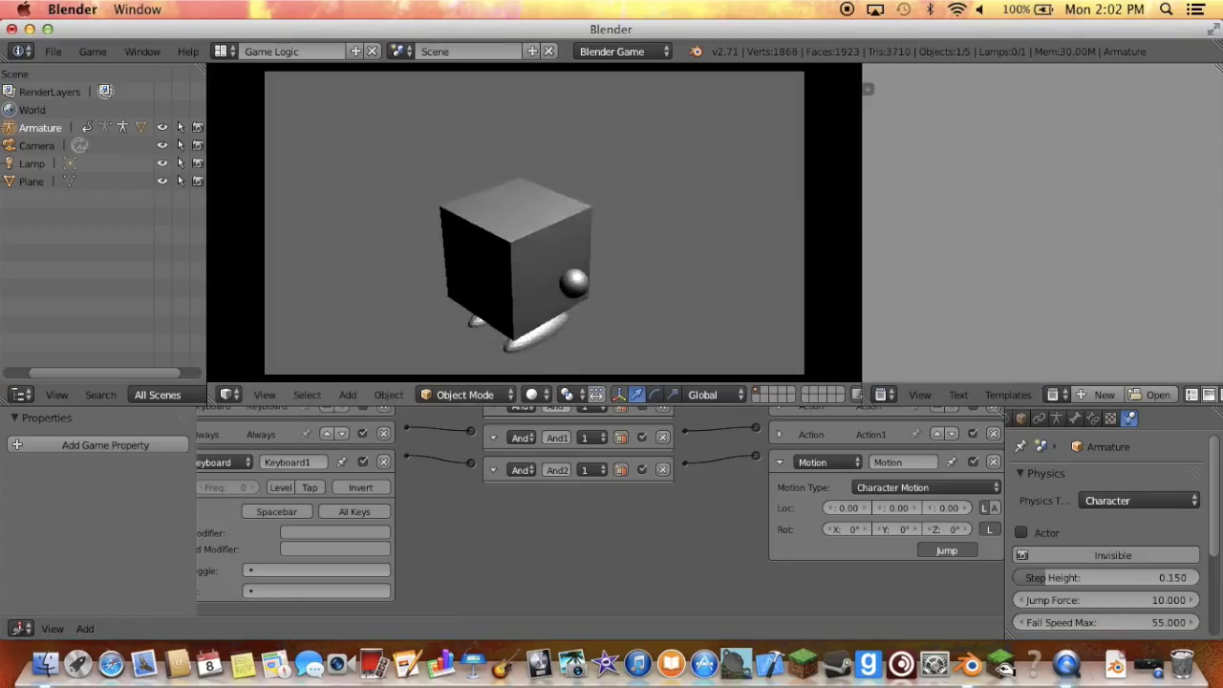
{"action": "key", "text": "space"}
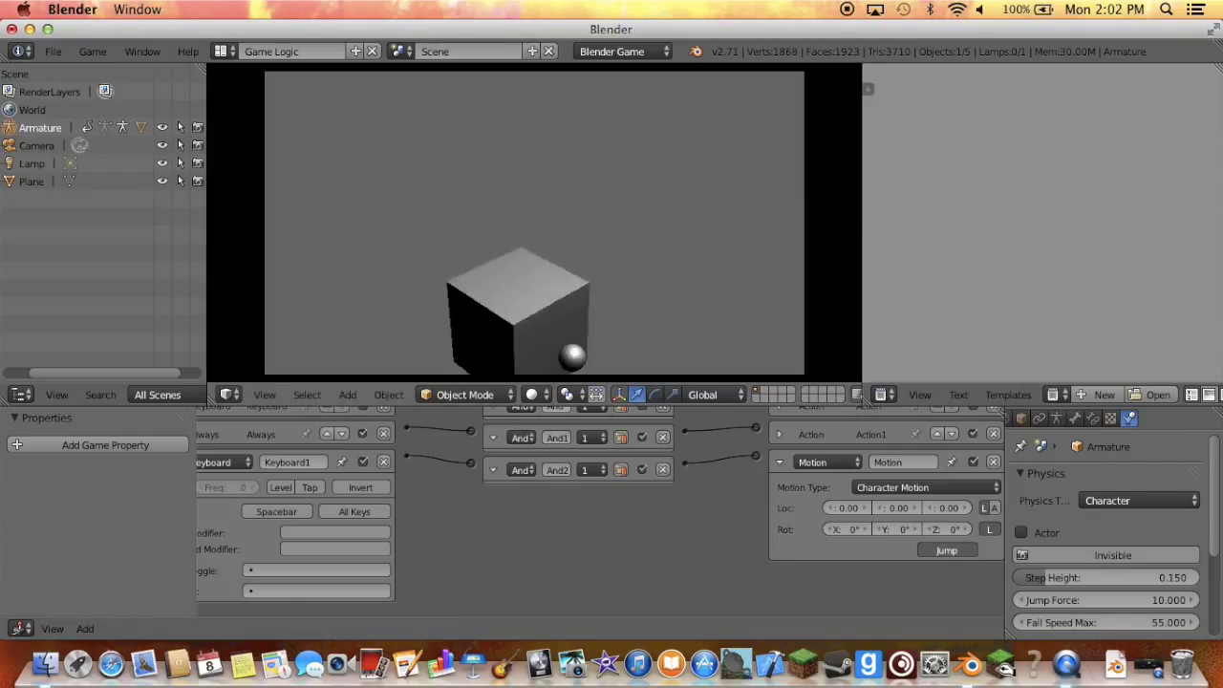
{"action": "key", "text": "space"}
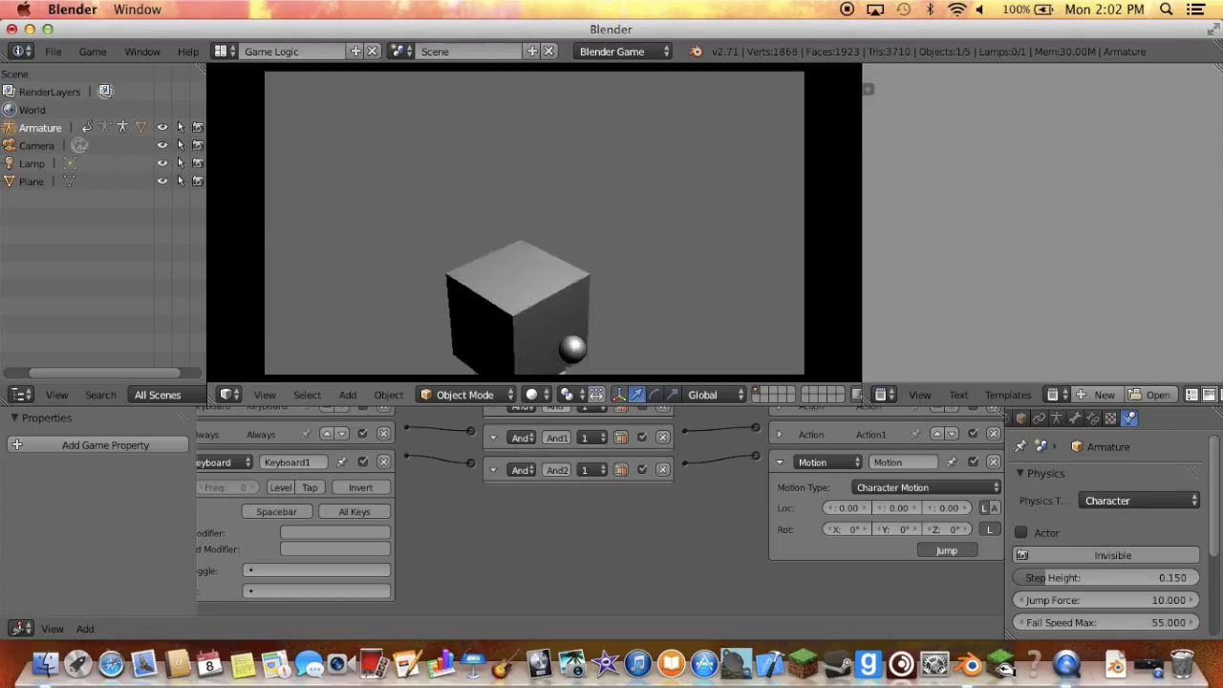
{"action": "key", "text": "space"}
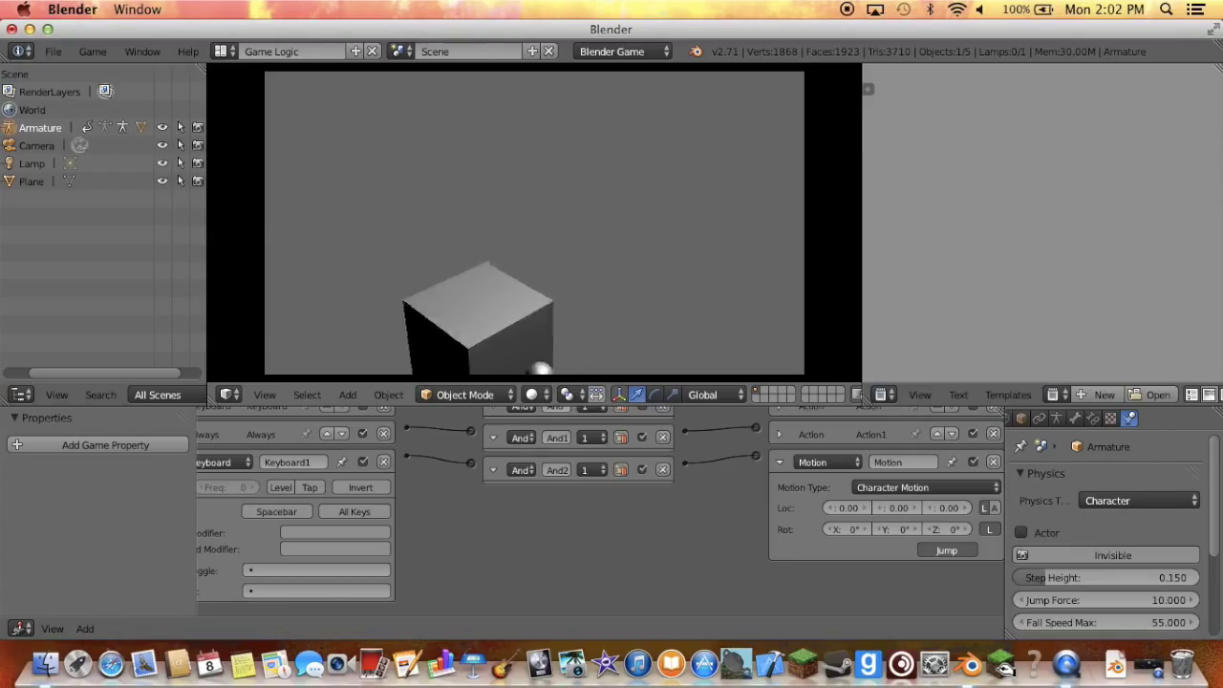
Walk the character with W, turn it with D, and keep jumping with Spacebar.
{"action": "key", "text": "w"}
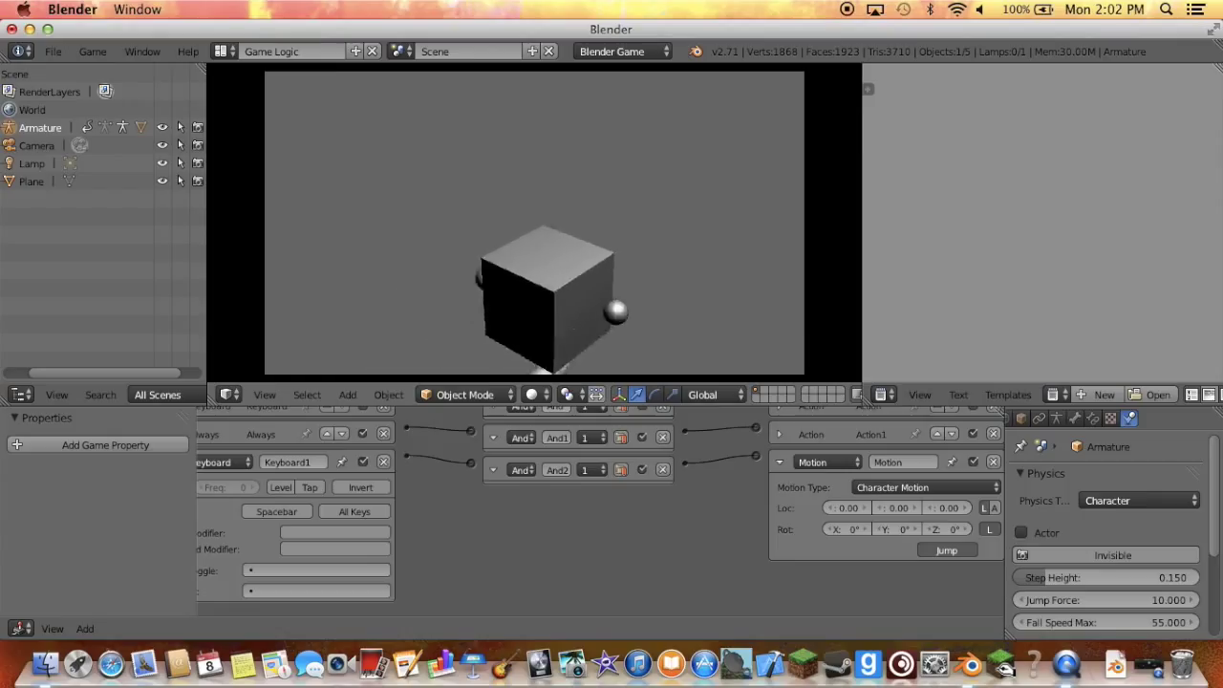
{"action": "key", "text": "d"}
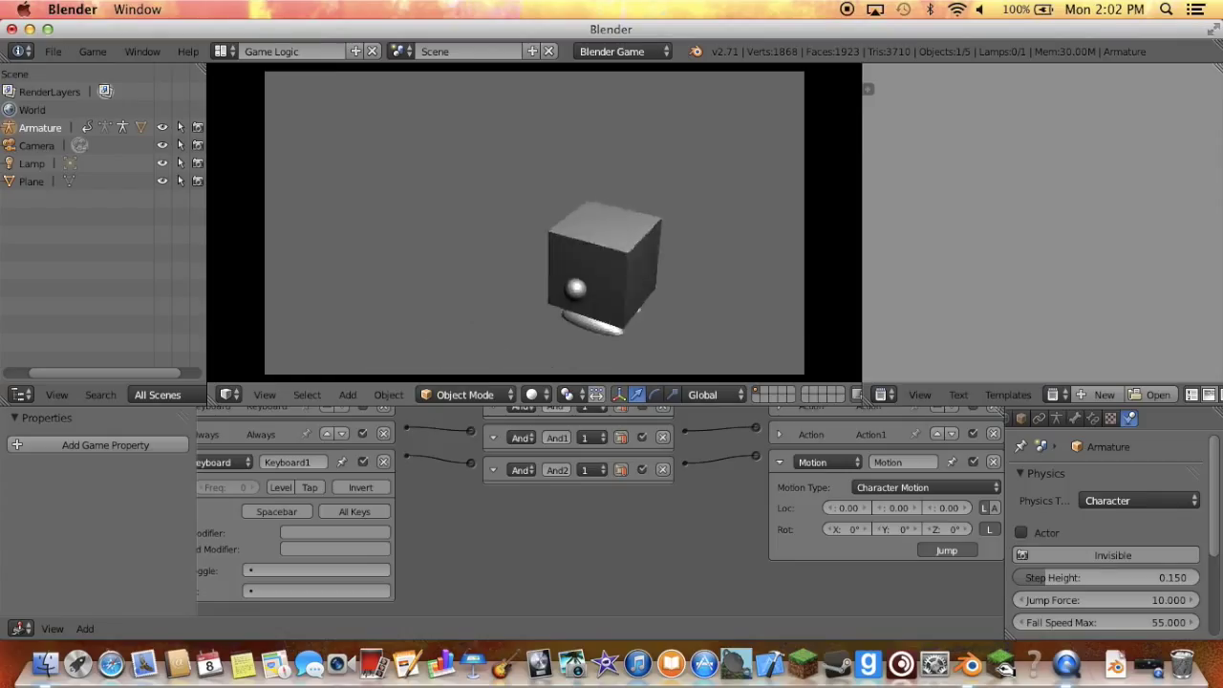
{"action": "key", "text": "space"}
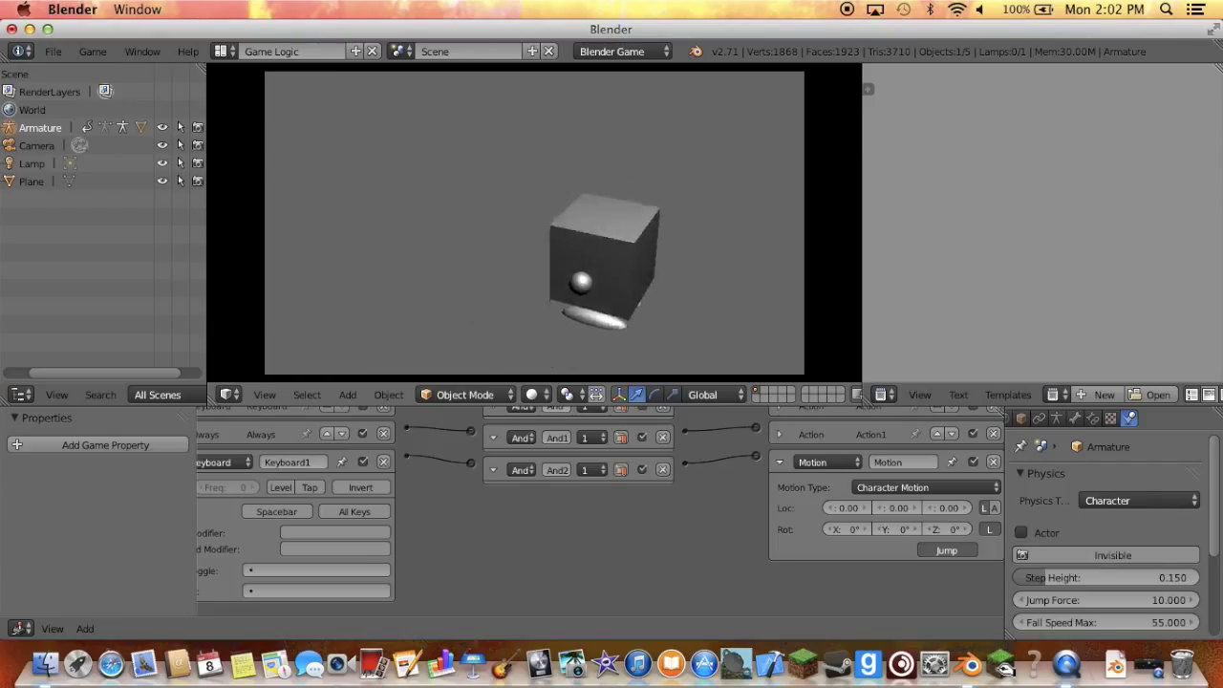
{"action": "key", "text": "d"}
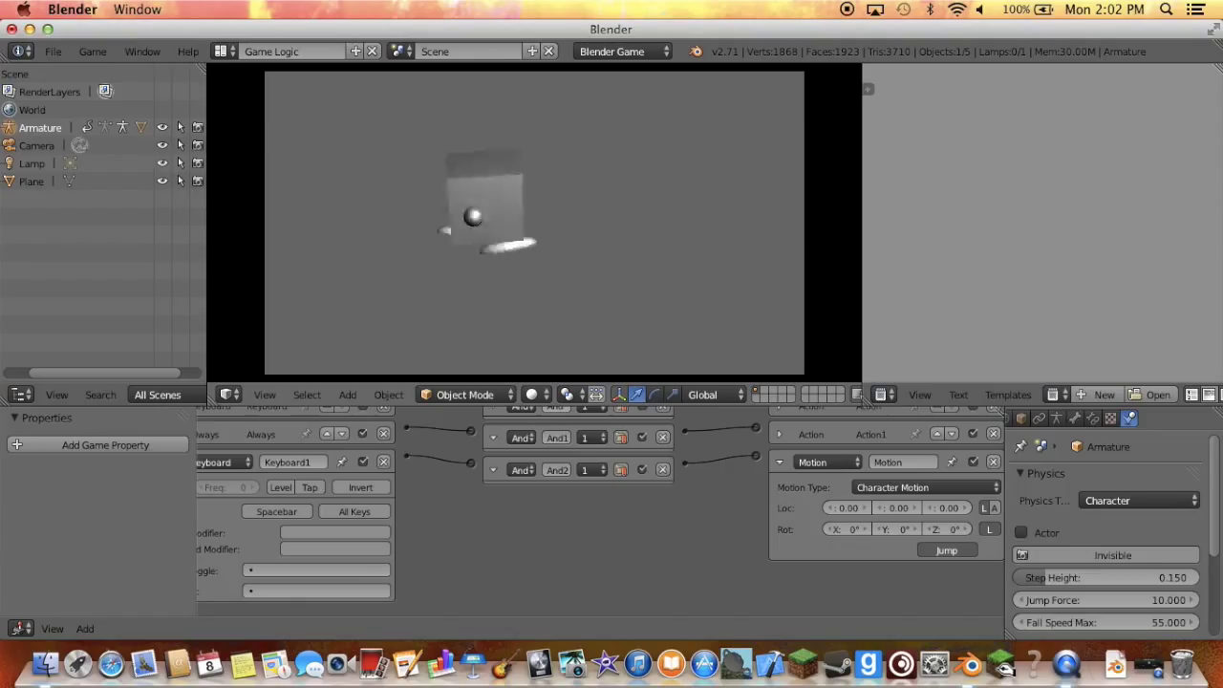
{"action": "key", "text": "d"}
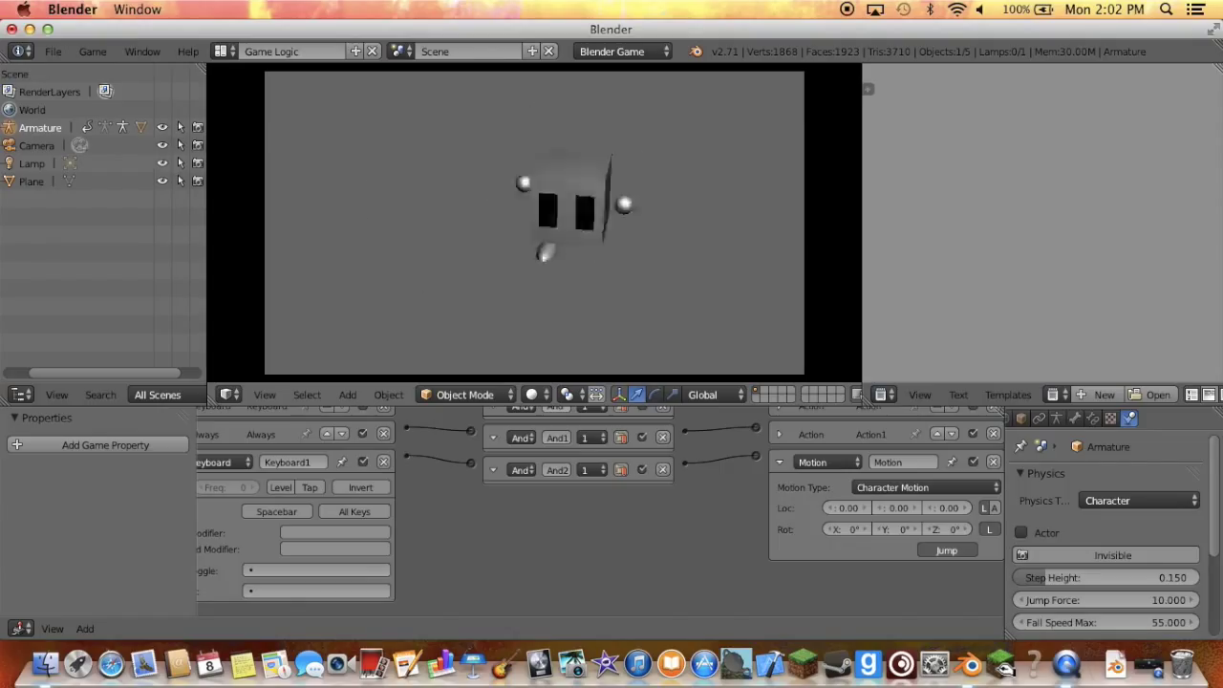
{"action": "key", "text": "d"}
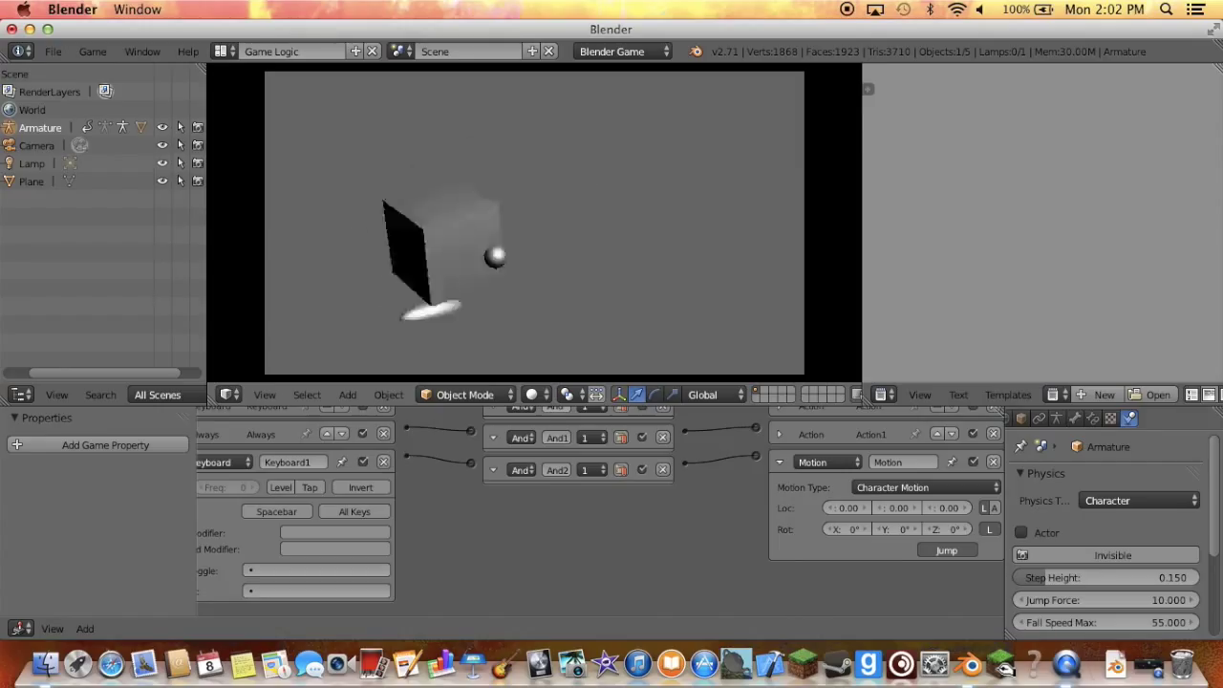
{"action": "key", "text": "d"}
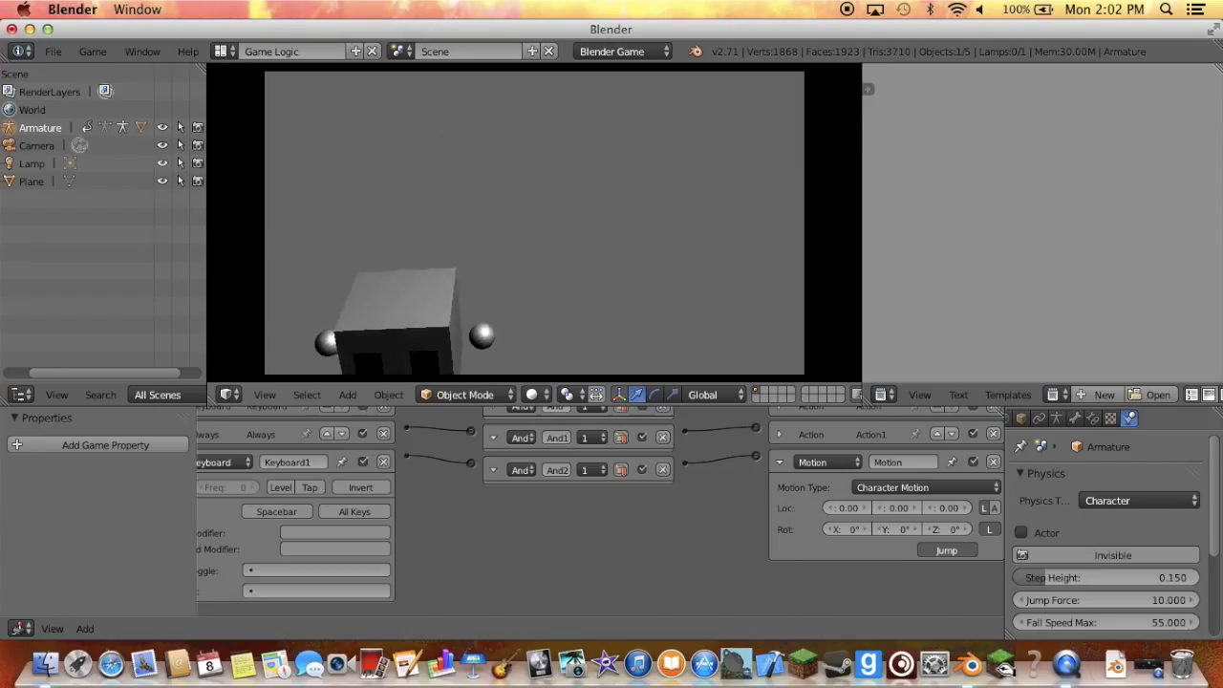
{"action": "key", "text": "d"}
{"action": "key", "text": "space"}
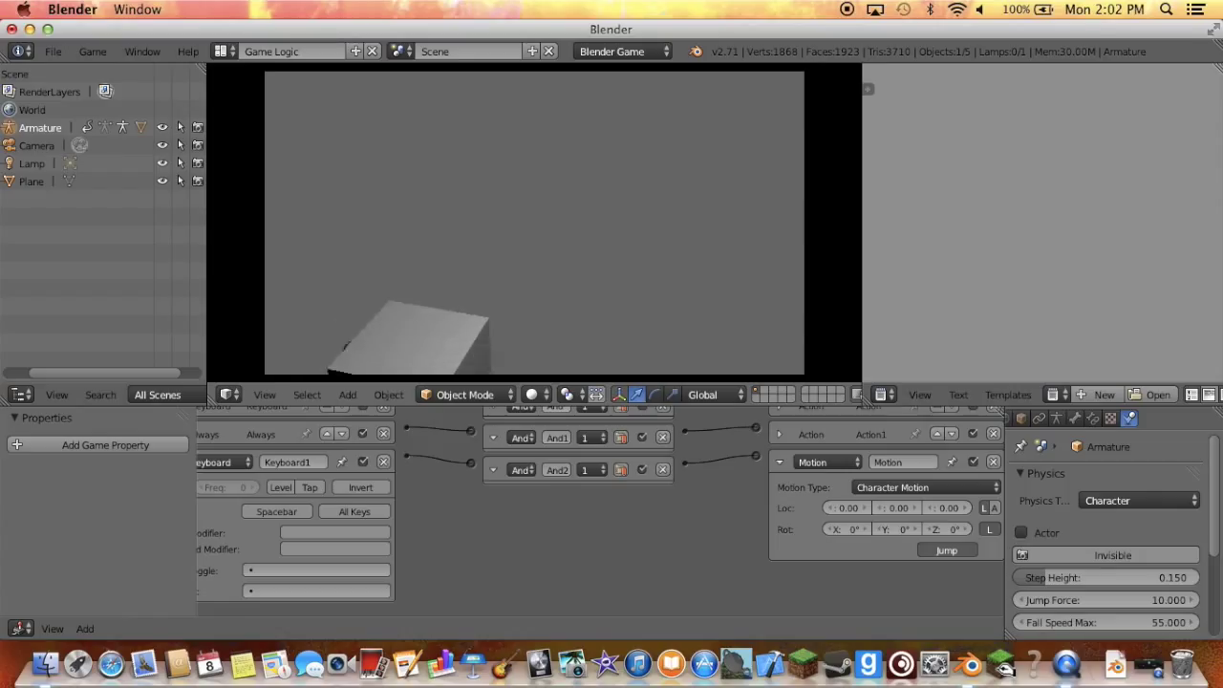